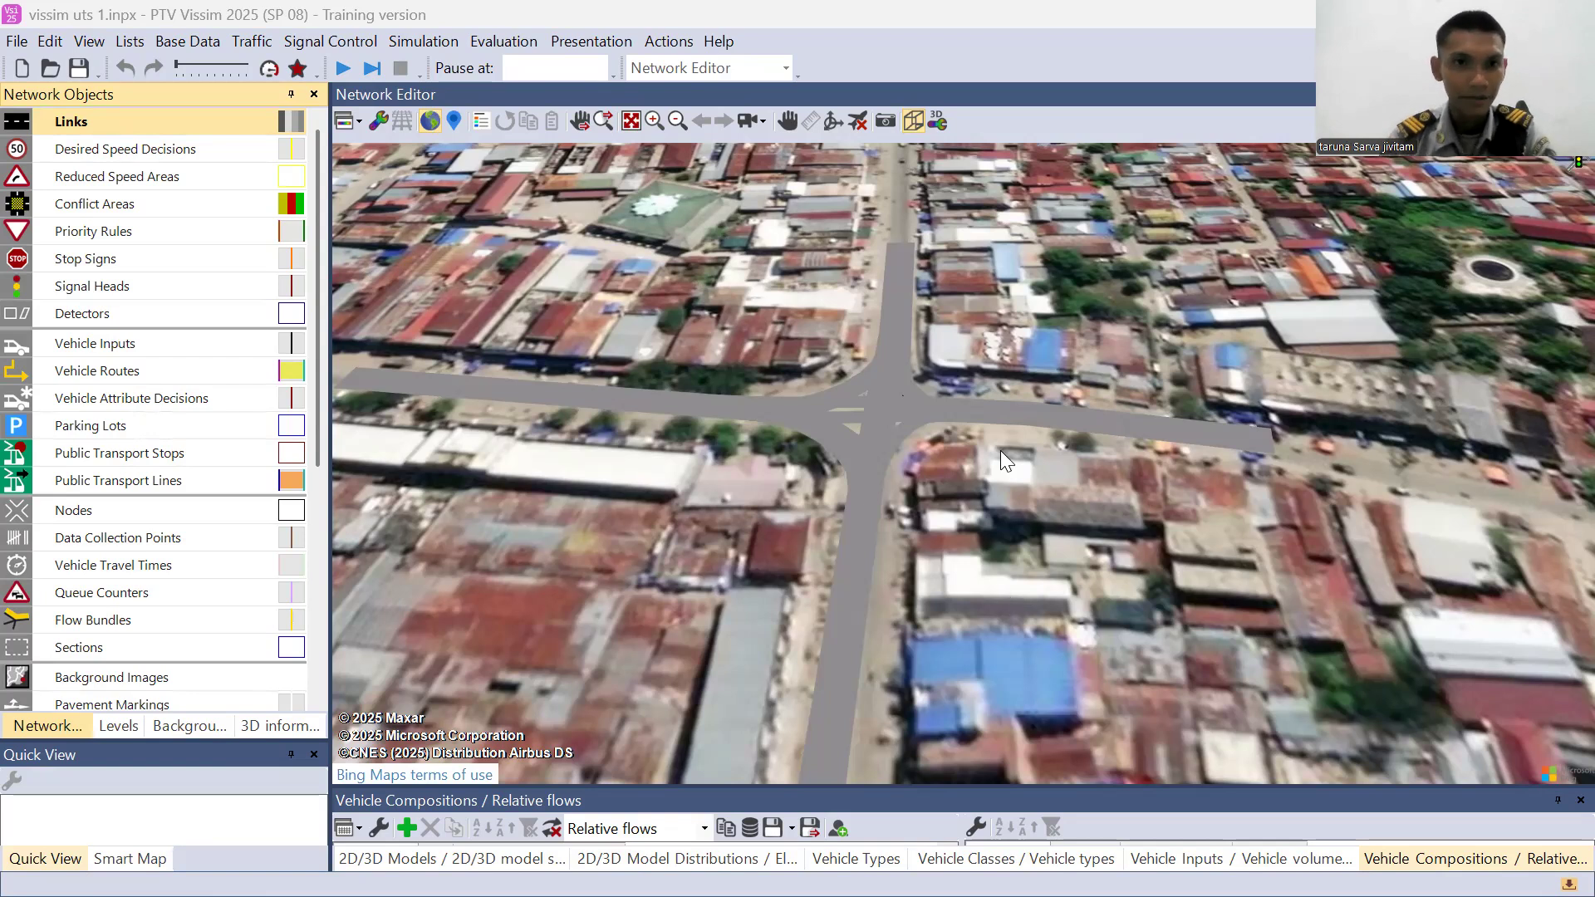
- Switch the network view from 3D to 2D and centre it on the intersection
left_click(897, 133)
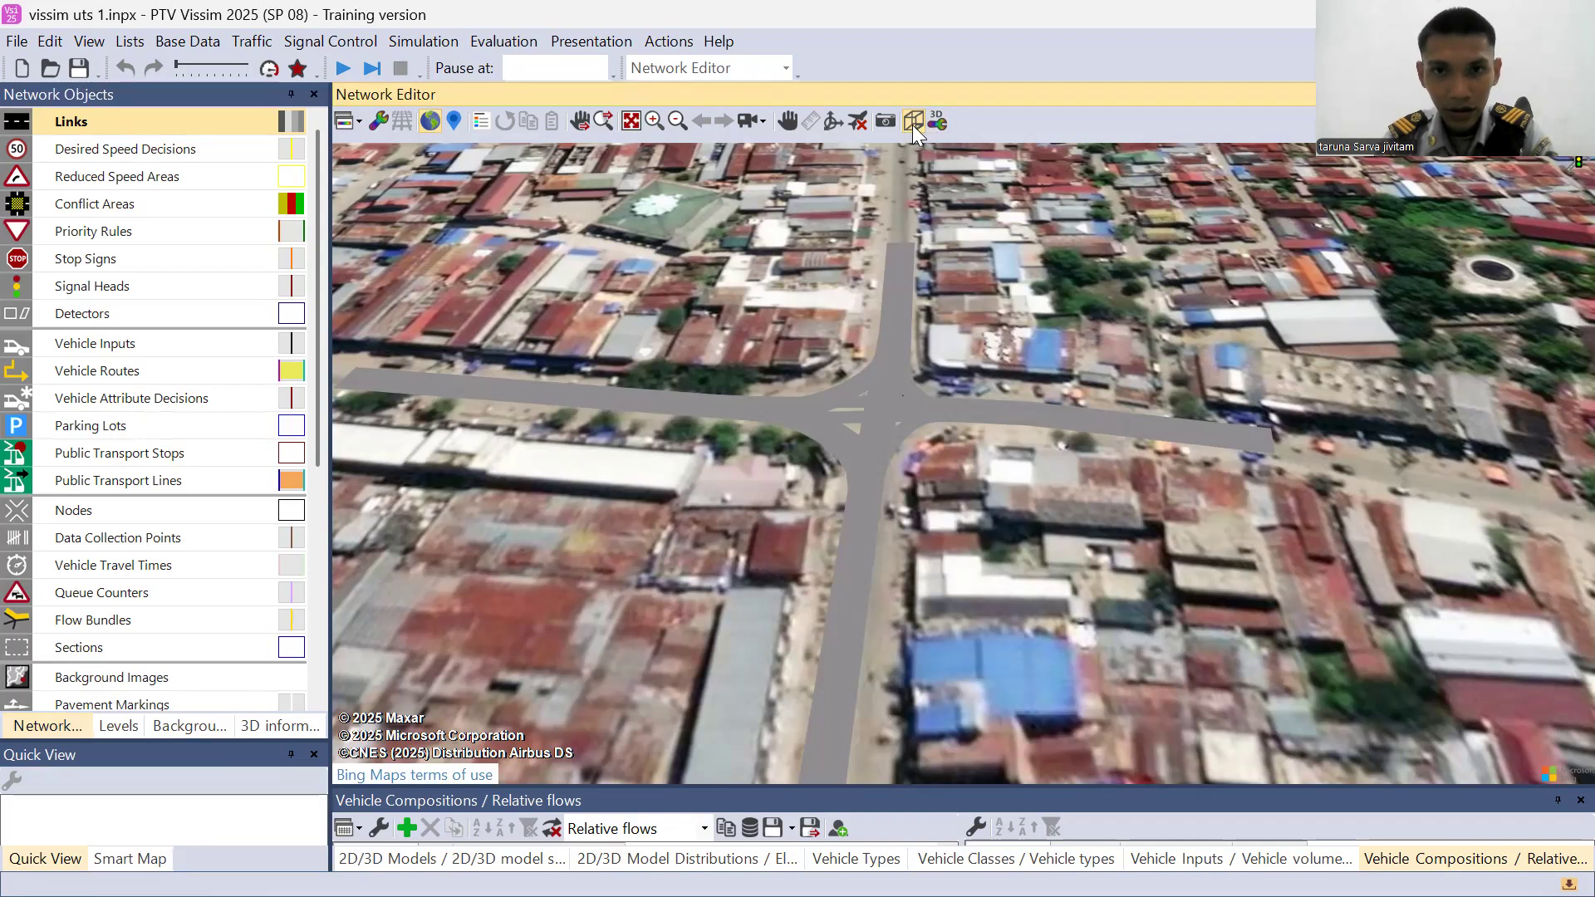
left_click(913, 121)
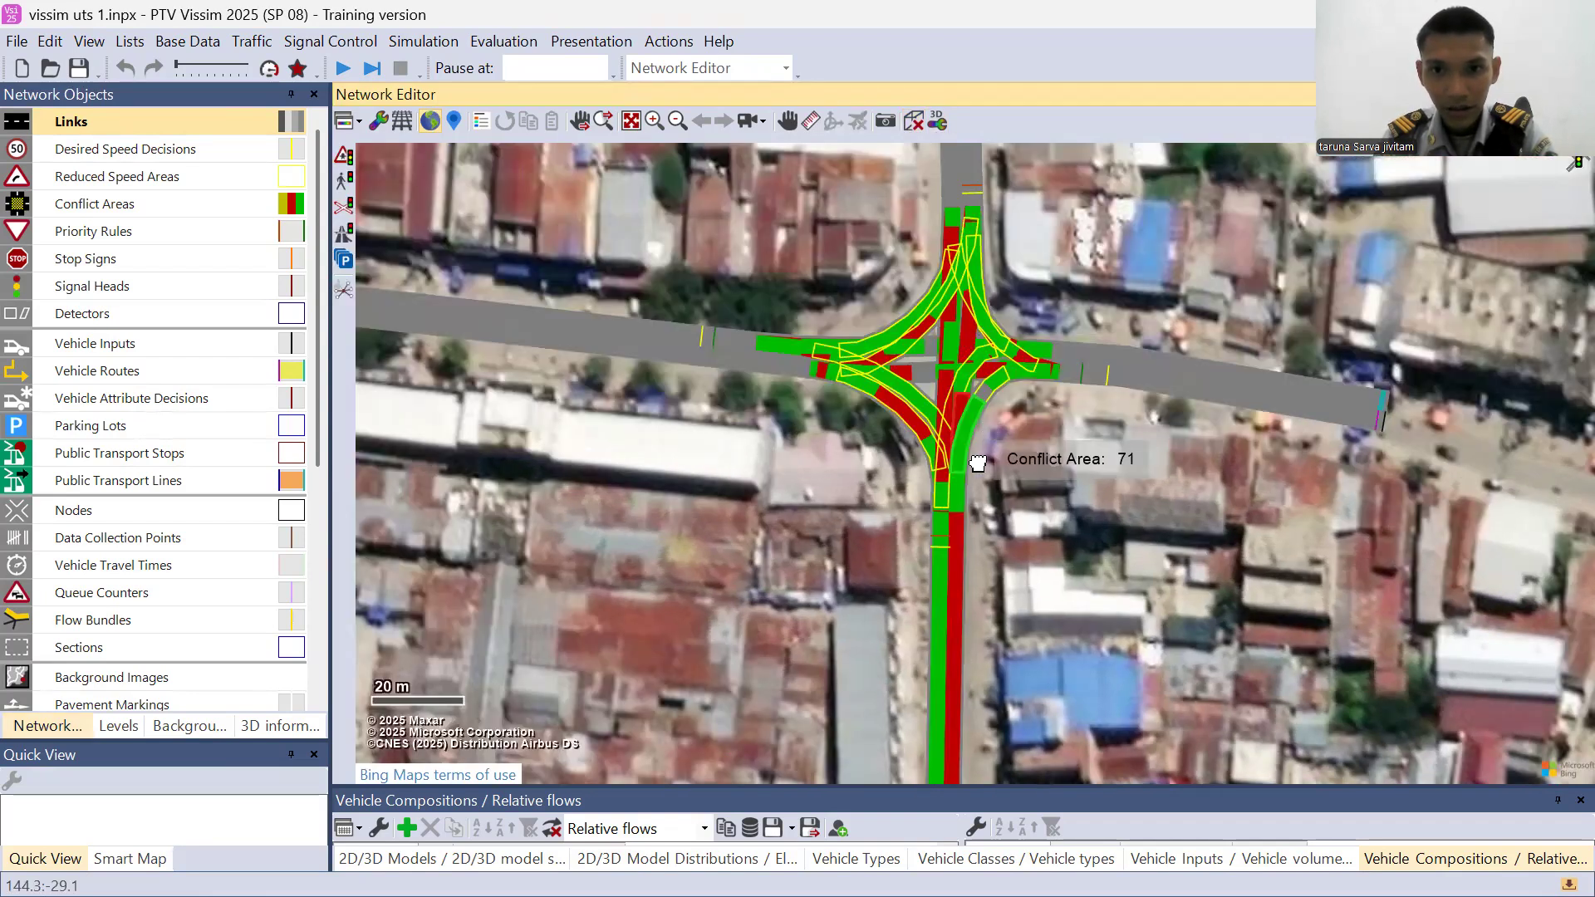
left_click_drag(977, 460, 942, 527)
left_click(890, 387)
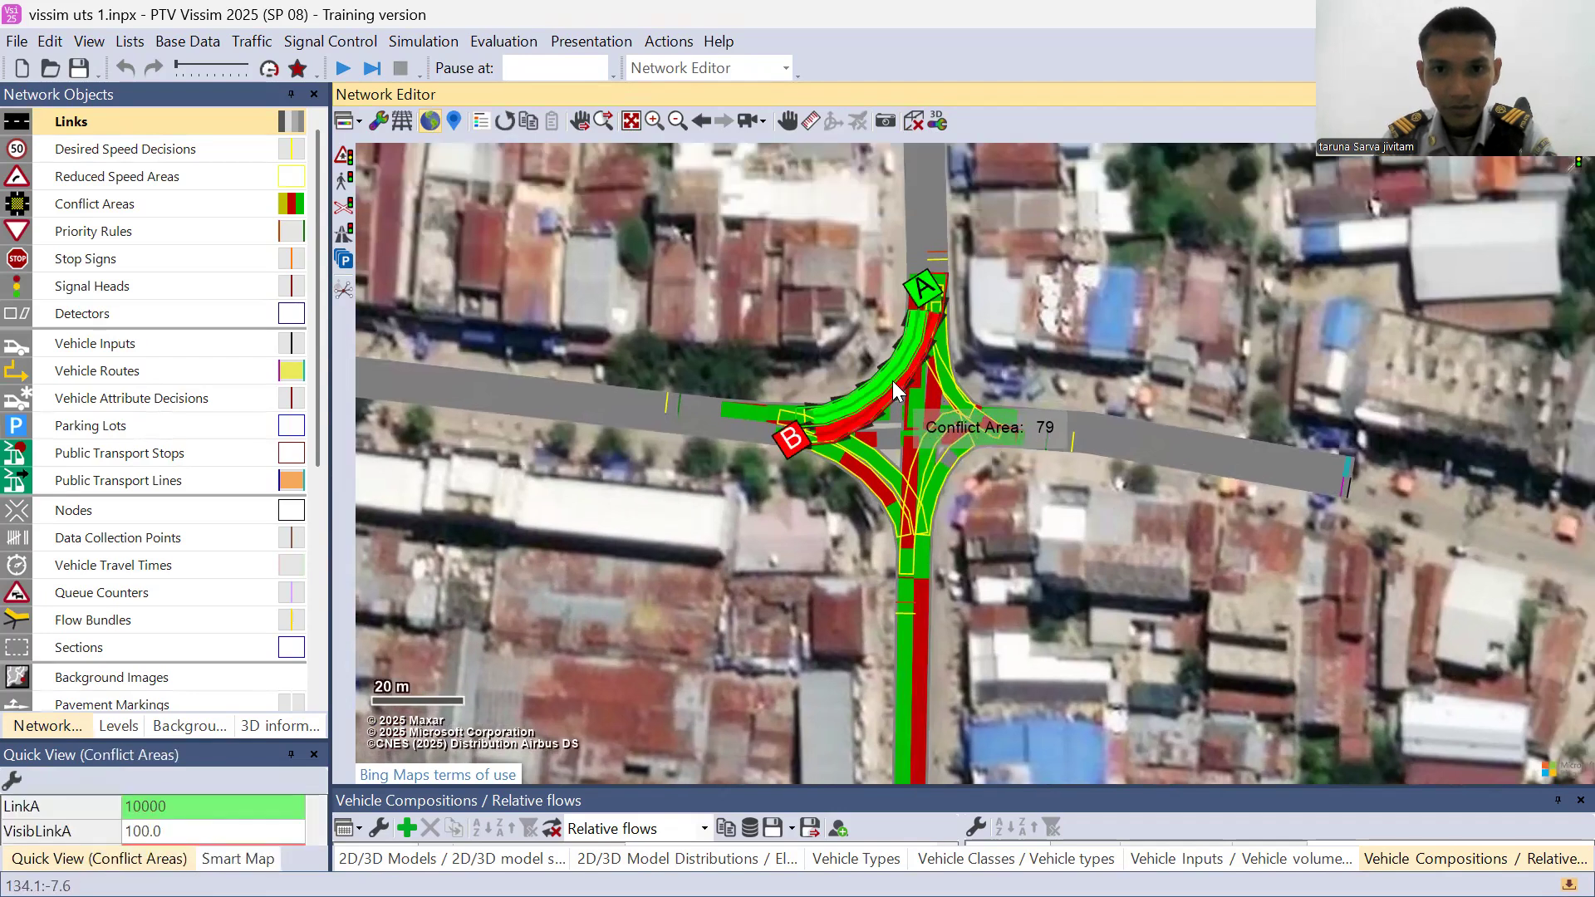
left_click(1026, 296)
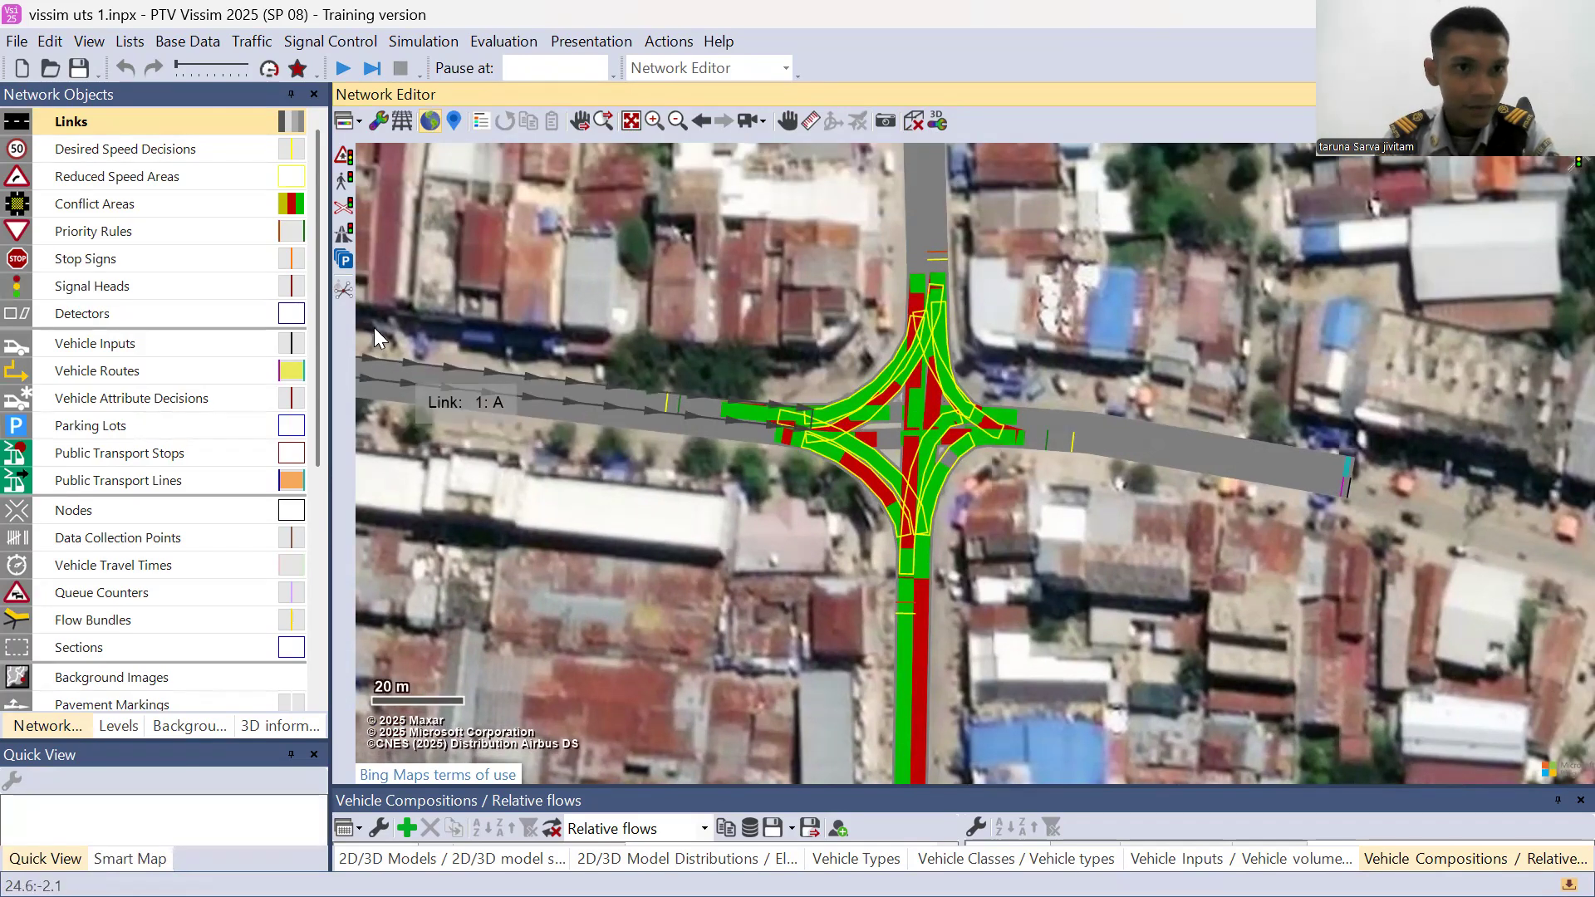
- Open the signal controllers list, enlarge its area, and add a new signal controller
left_click(317, 49)
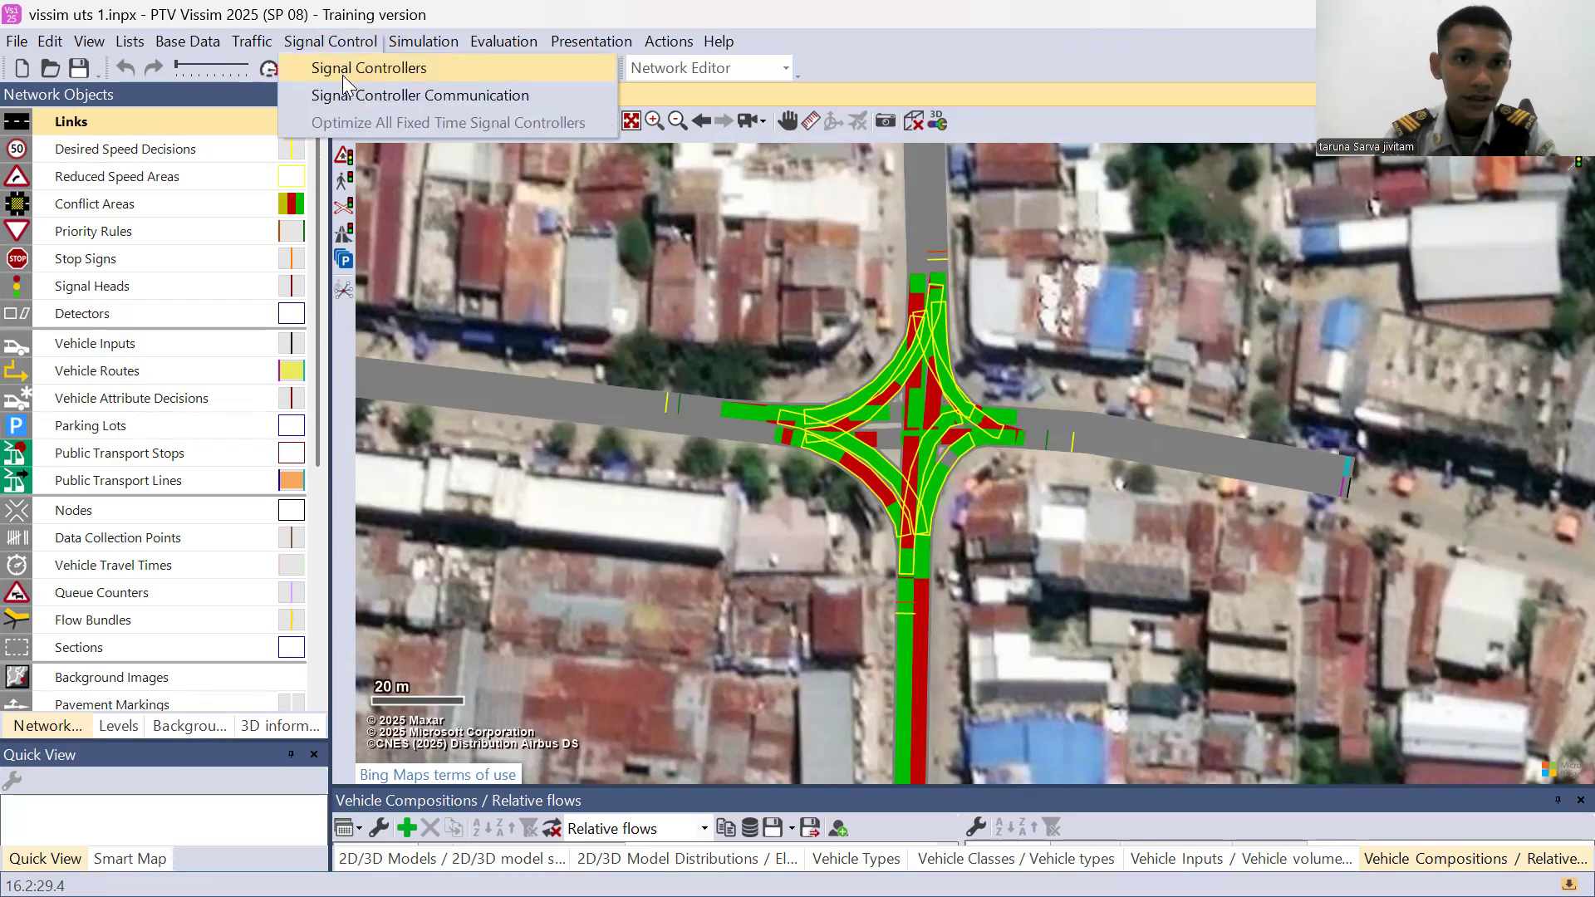
left_click(343, 75)
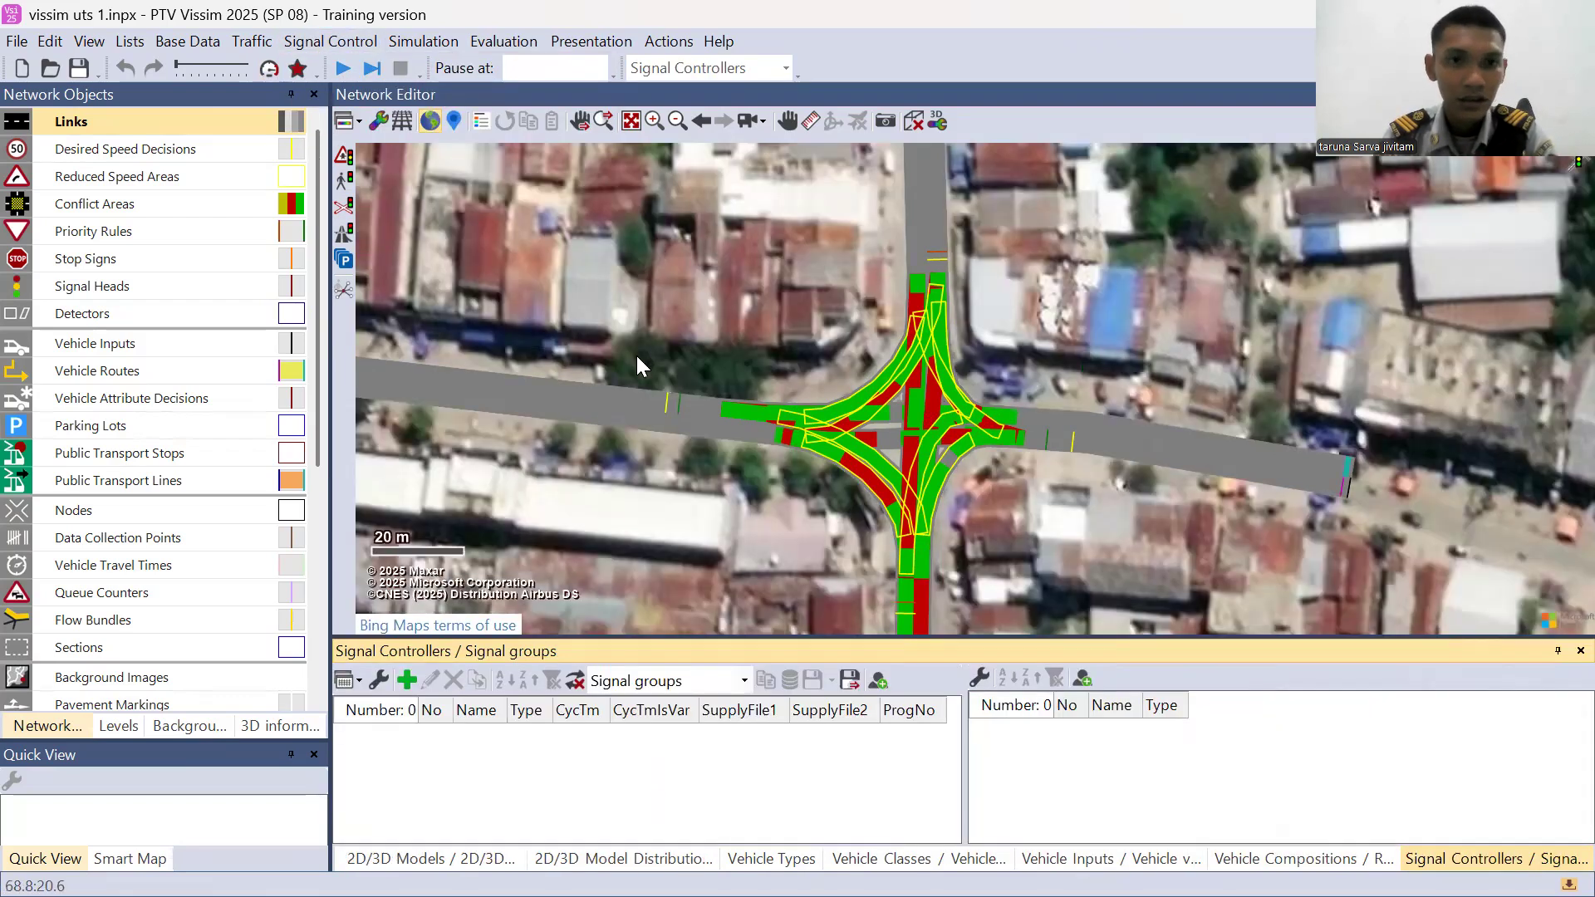
left_click_drag(695, 634, 690, 474)
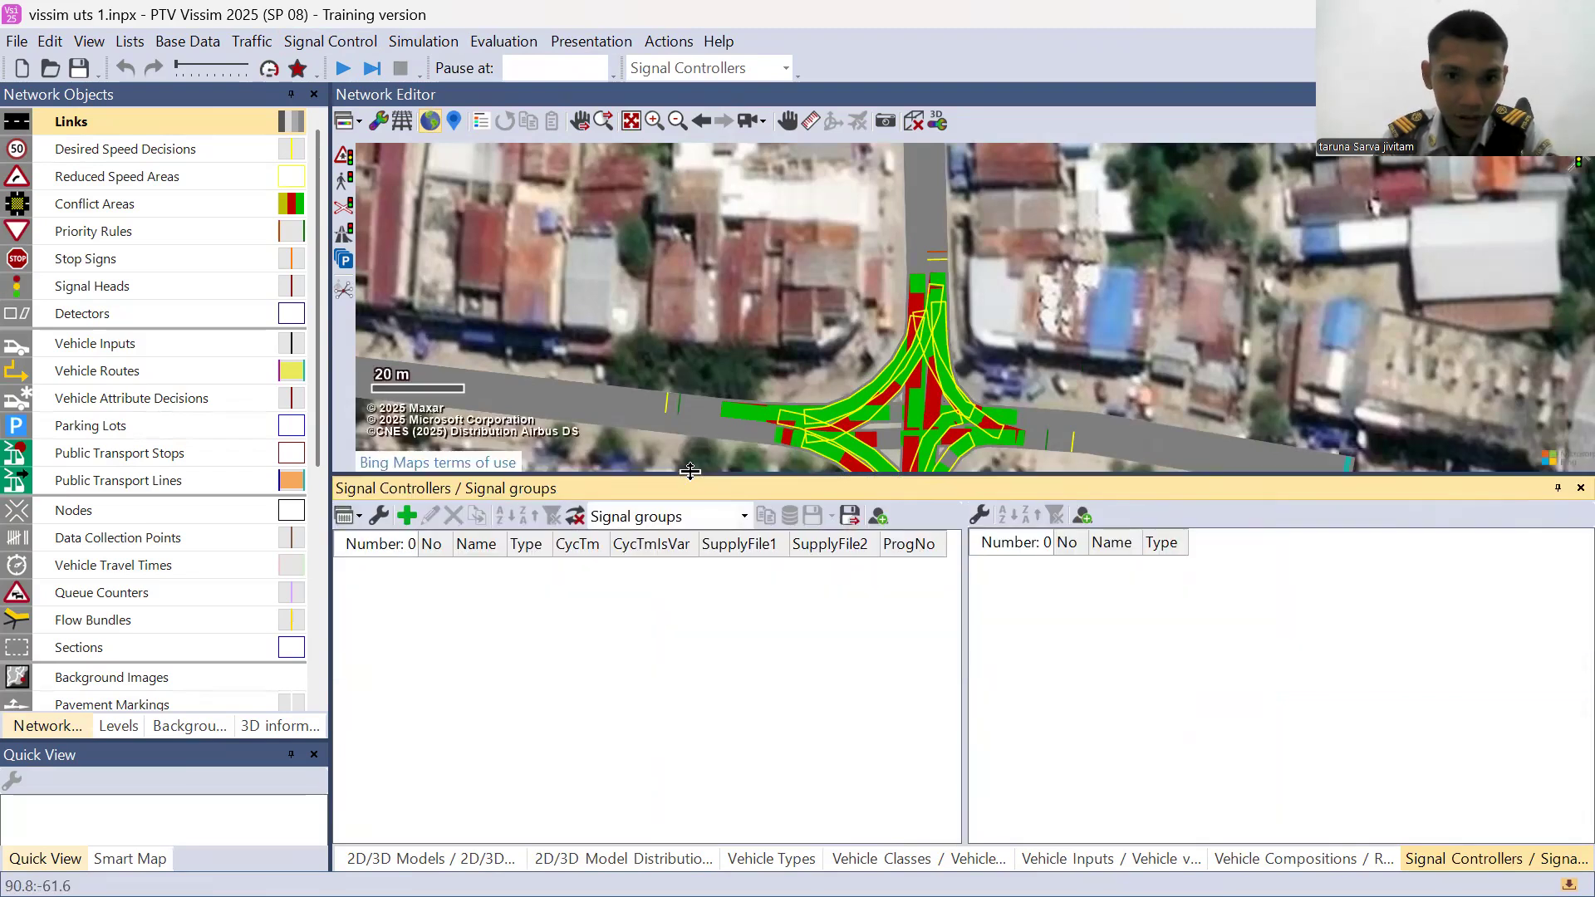
right_click(622, 614)
left_click(662, 656)
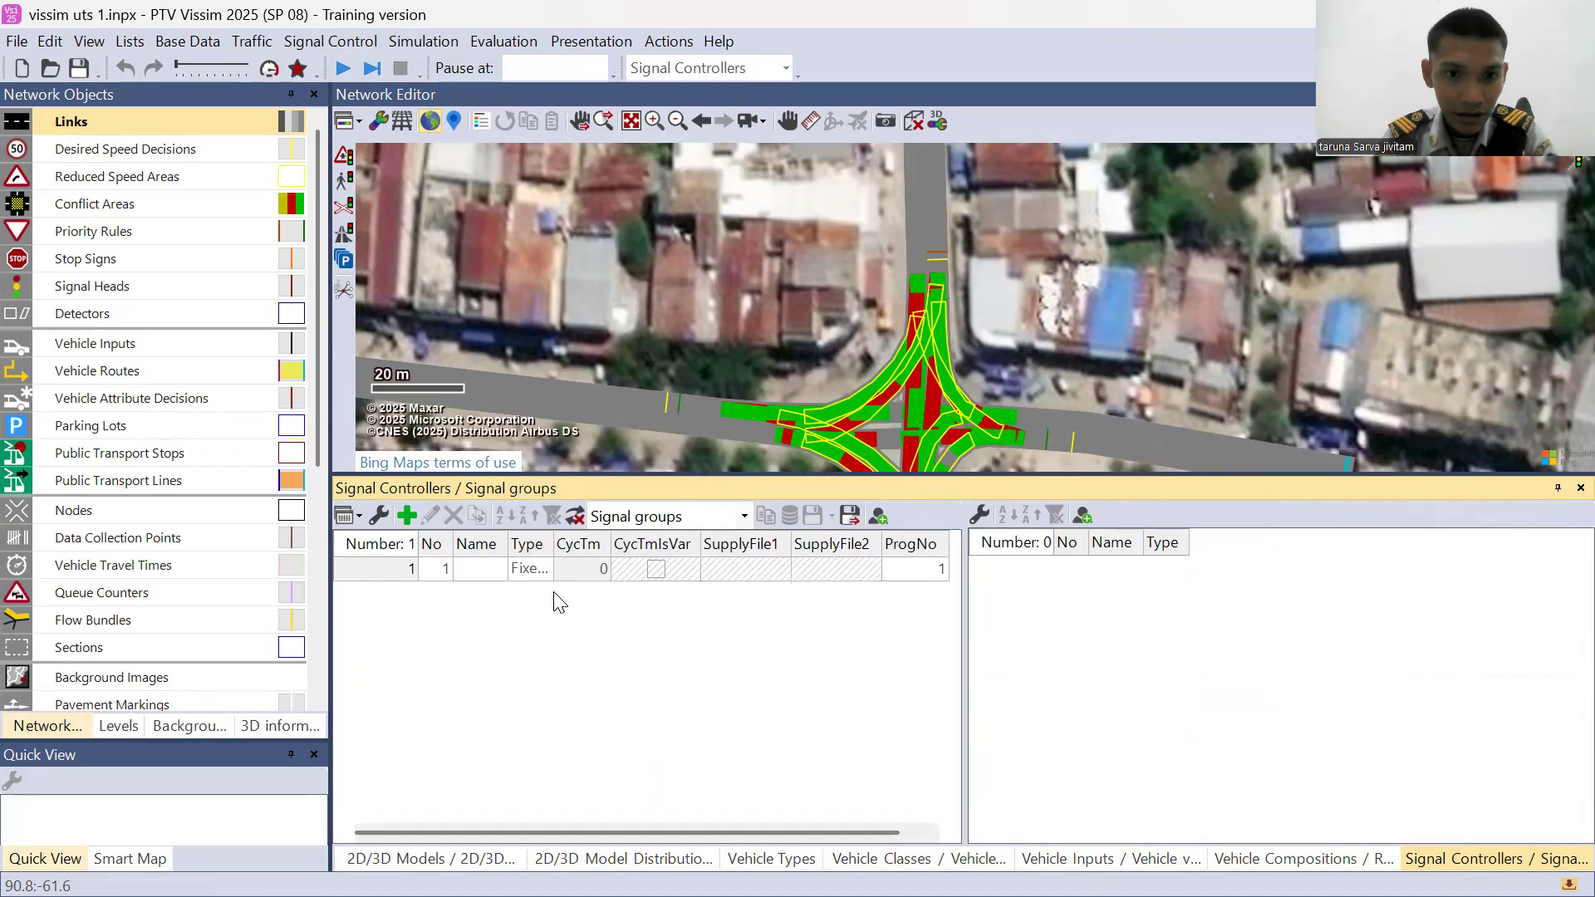
- Open the properties of the new signal controller and name it "apill"
double_click(491, 573)
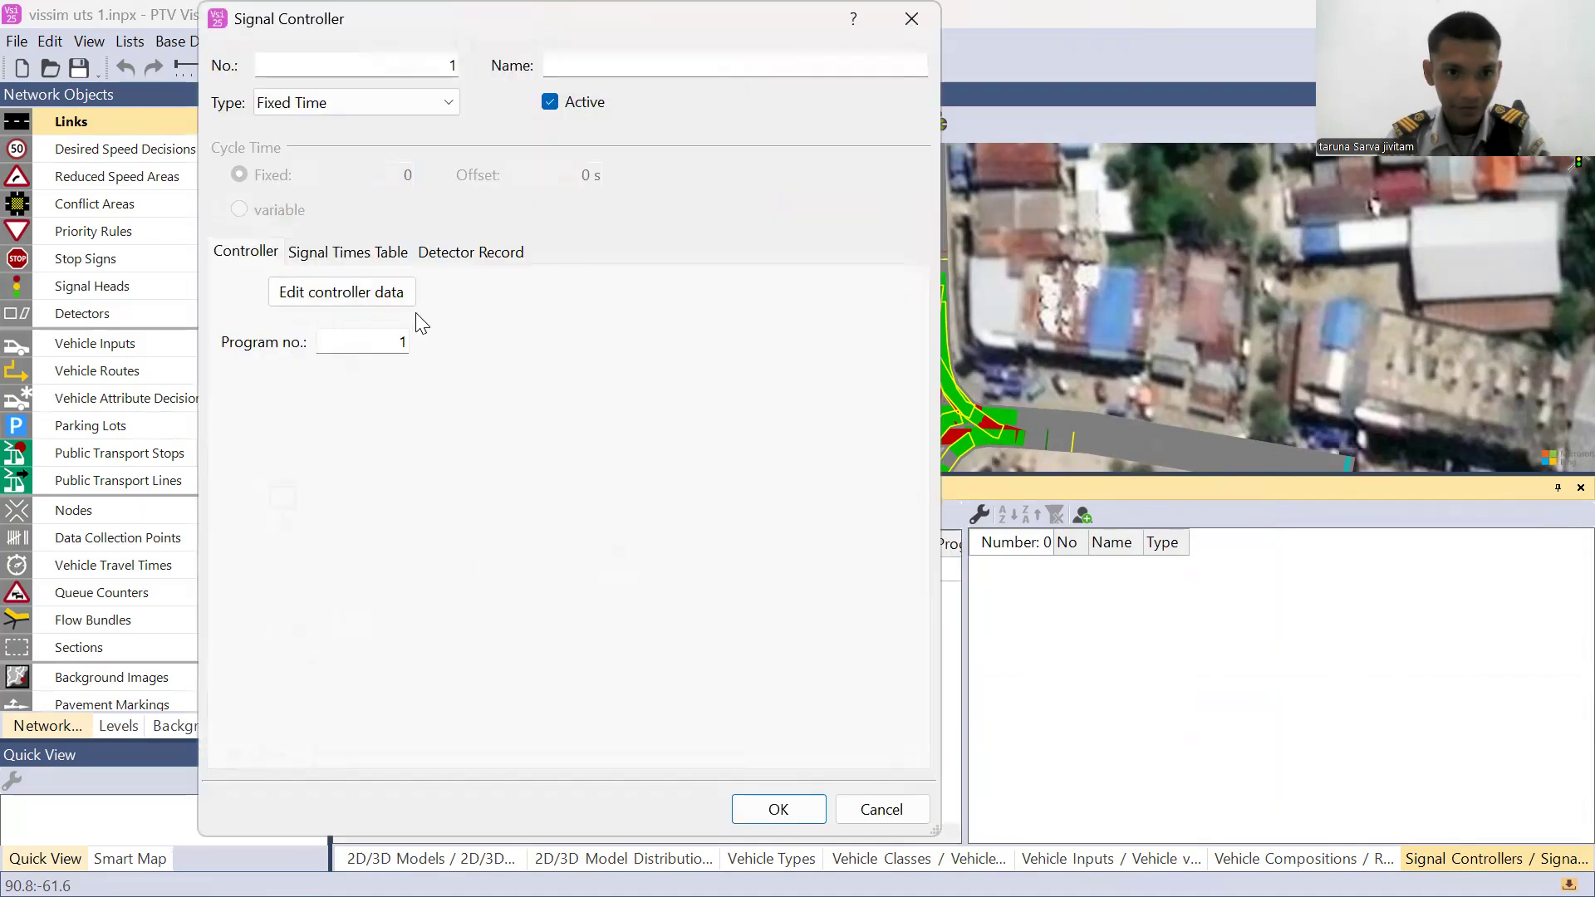
left_click(599, 70)
type("apill")
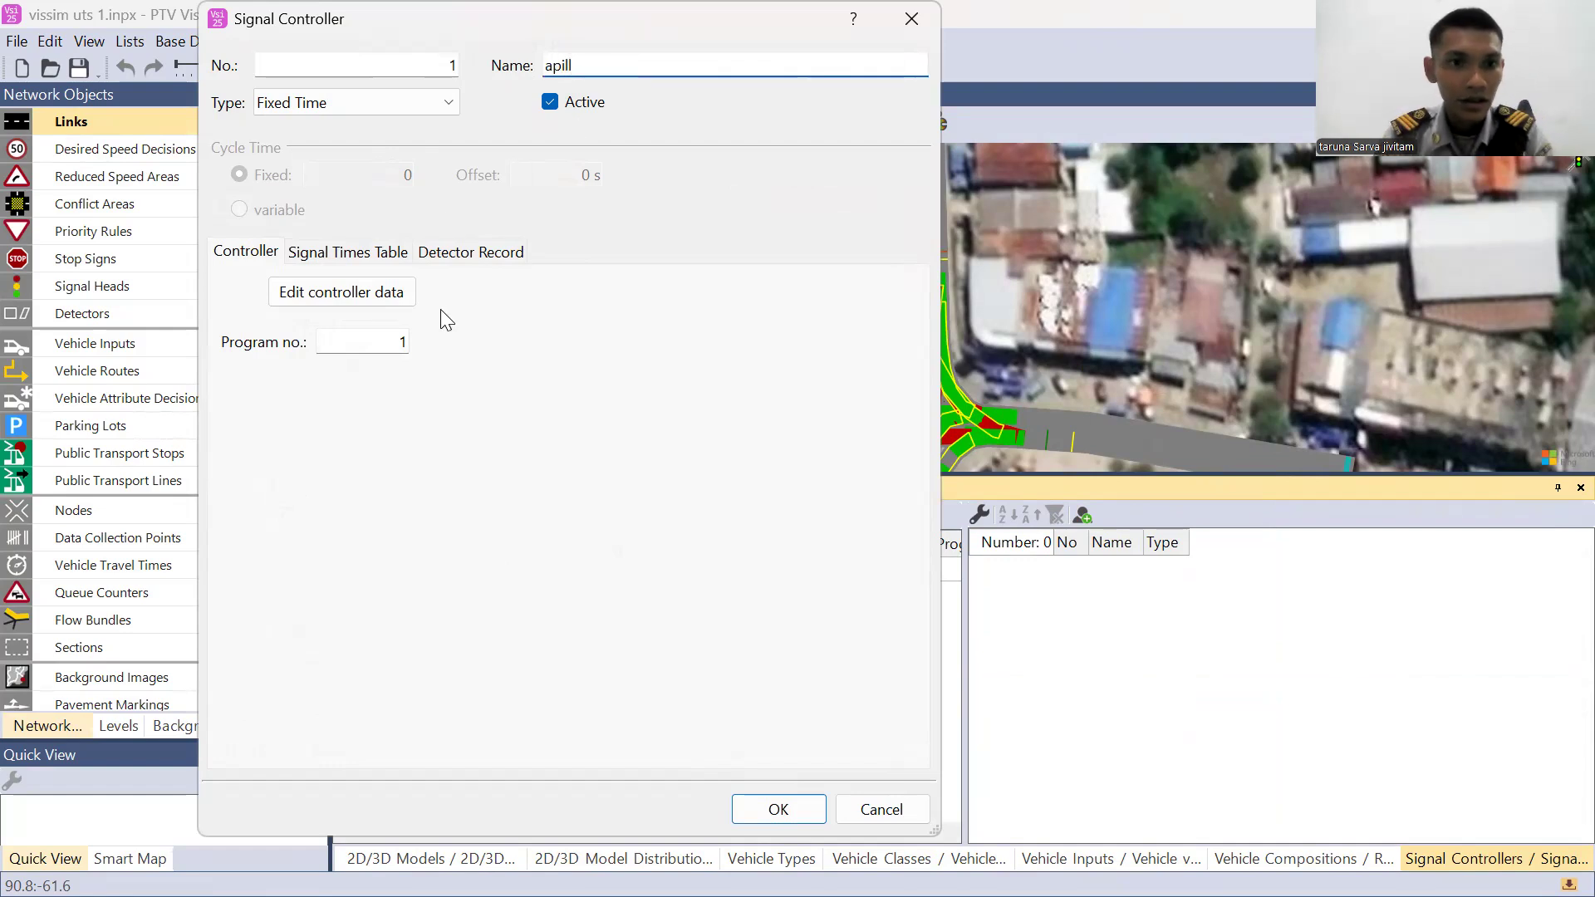
- Open the fixed time controller data for editing and enter "apill" as the controller name there
left_click(347, 251)
left_click(246, 253)
left_click(336, 295)
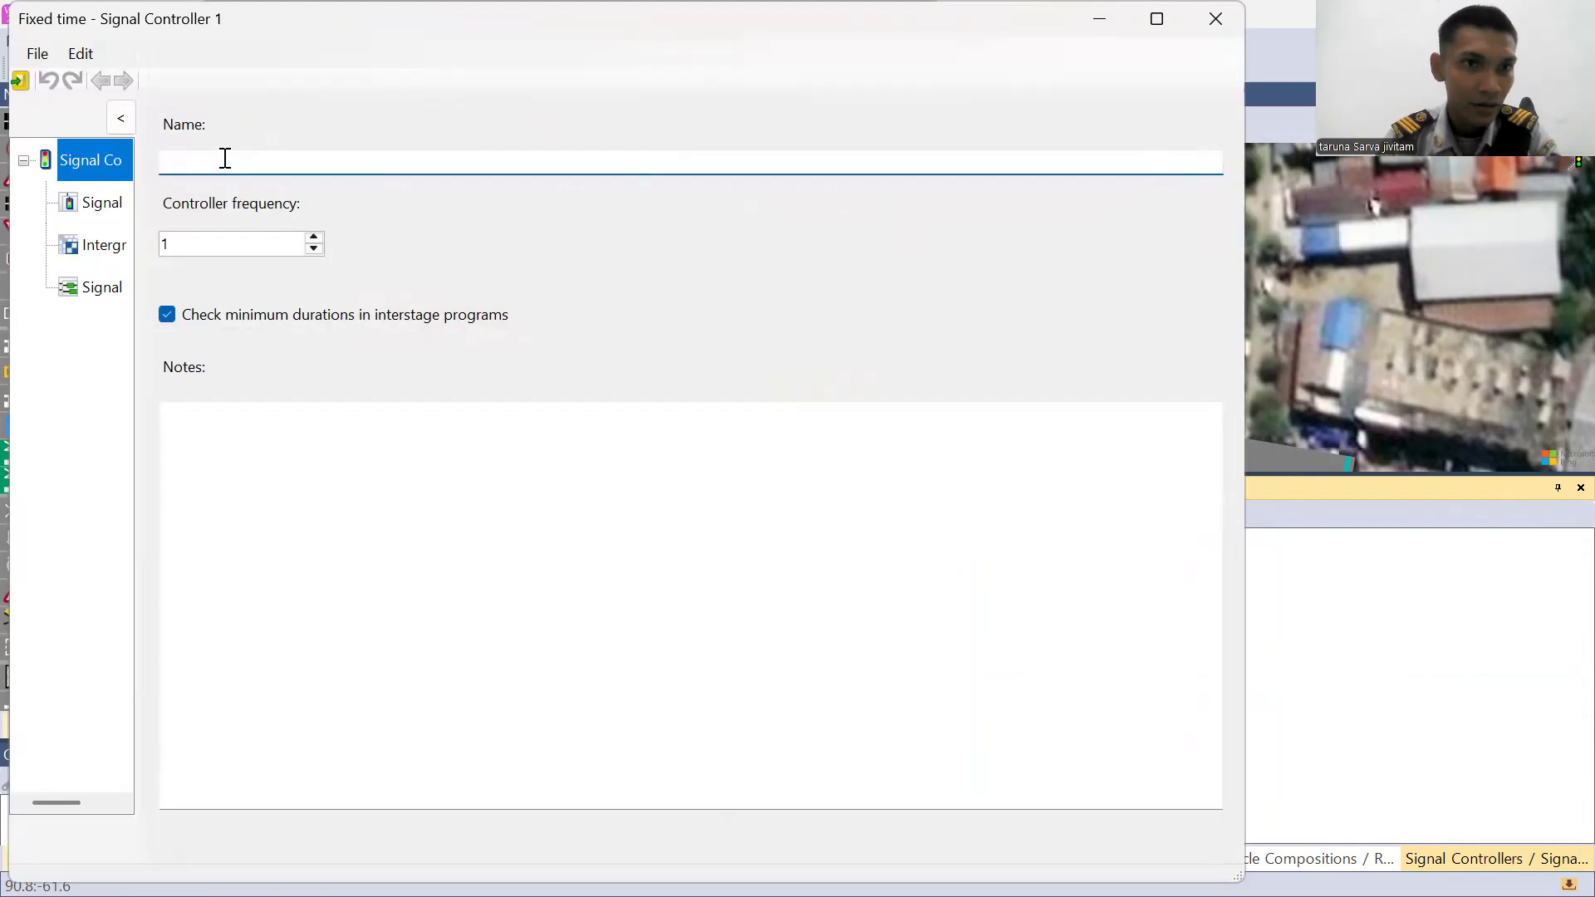
type("apill")
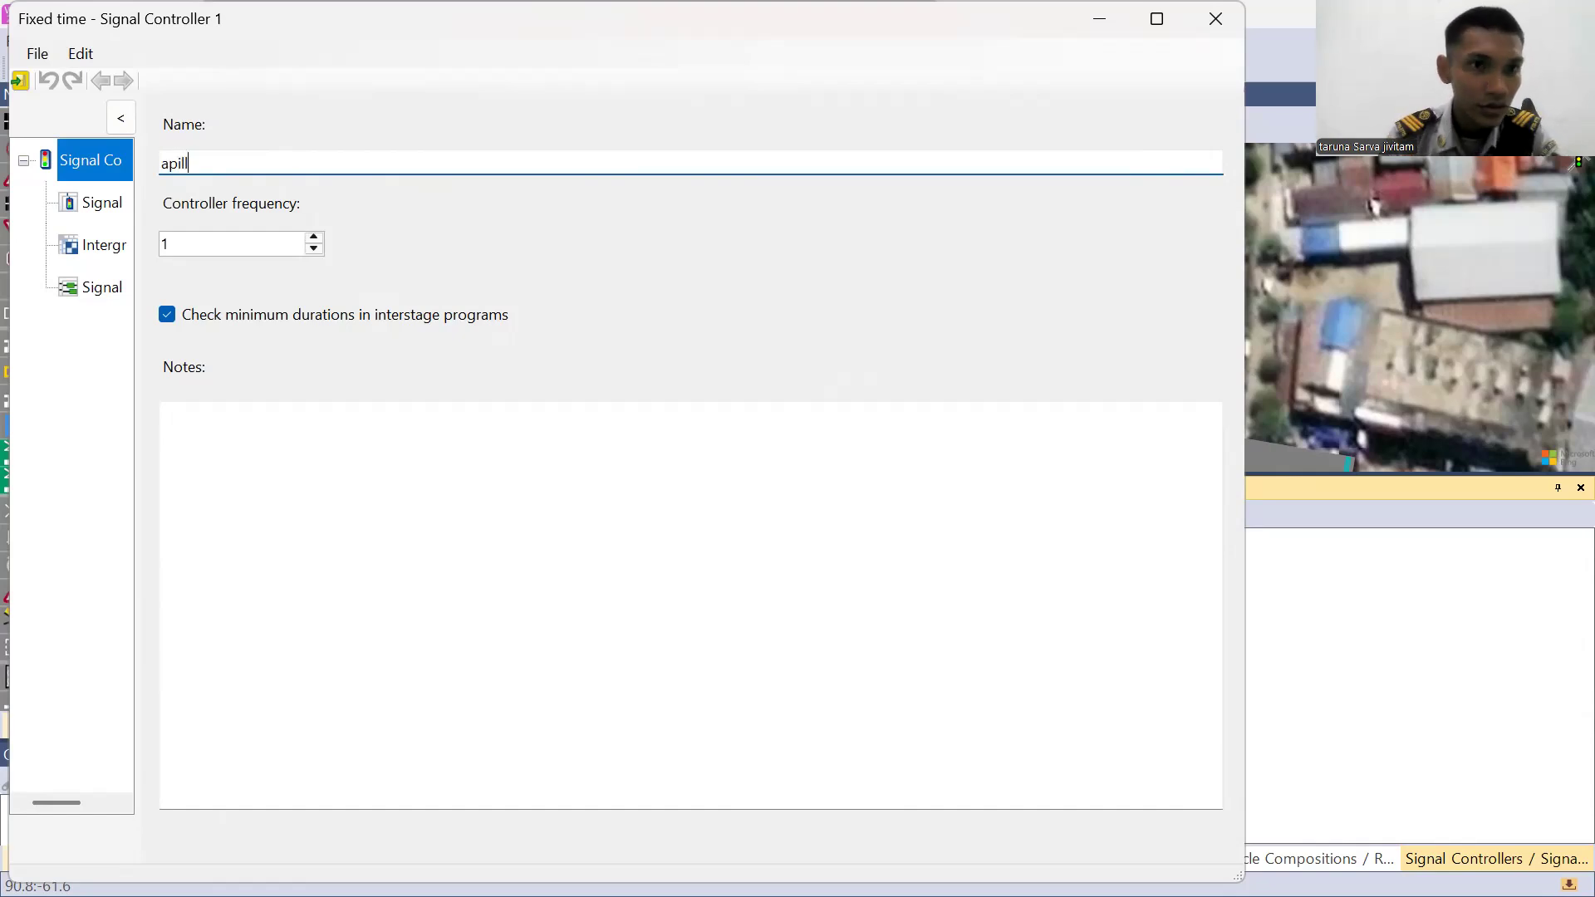
- Add two signal groups to the apill controller
left_click(91, 208)
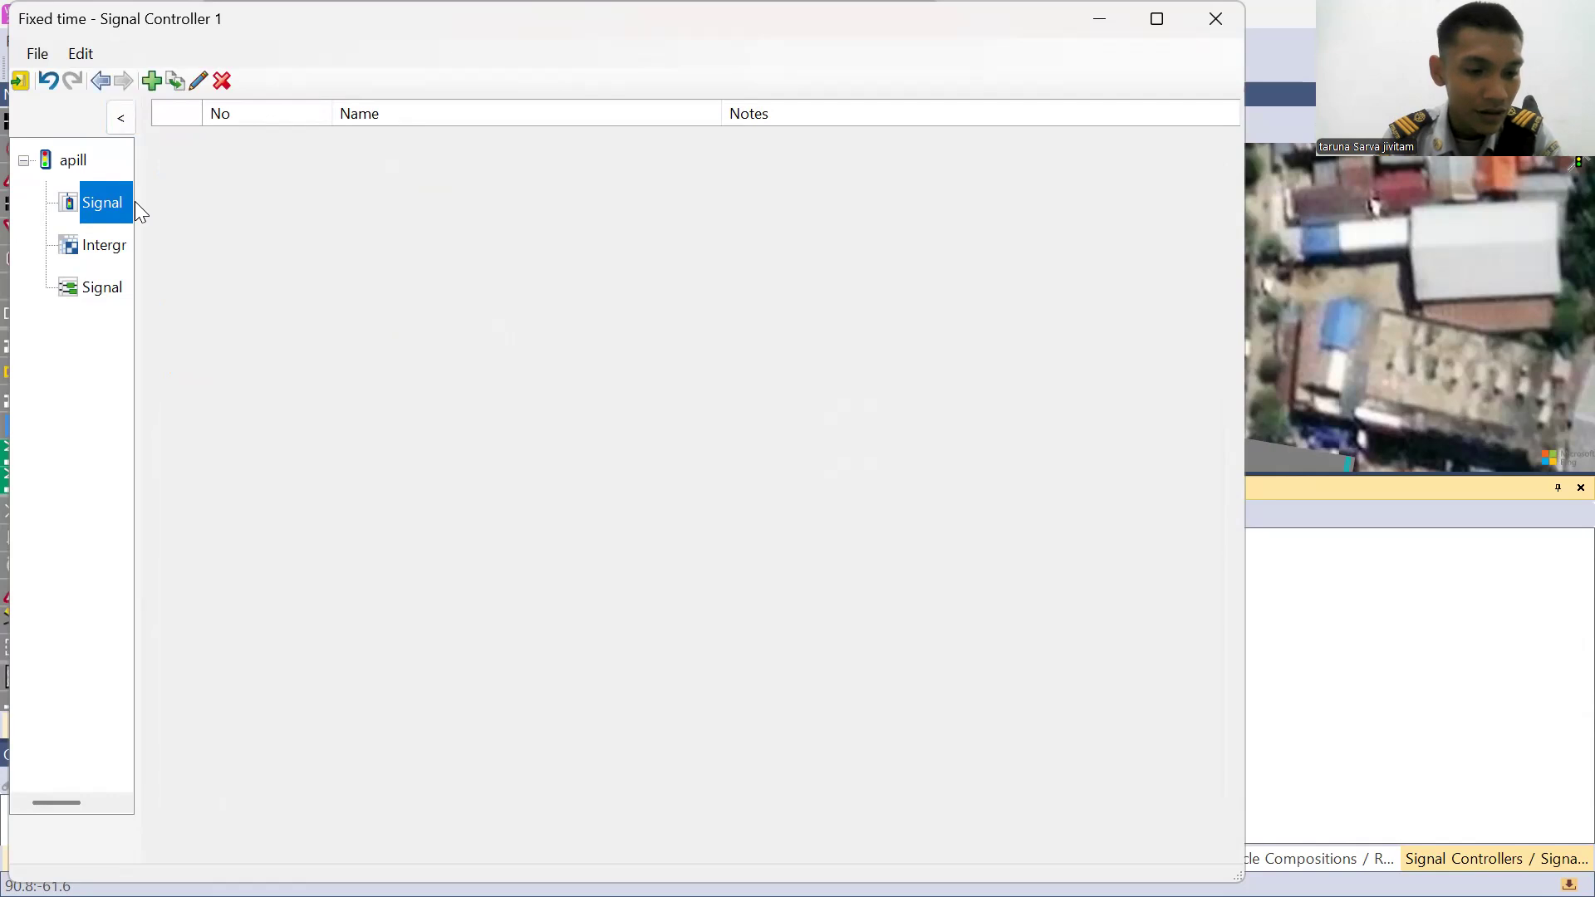
right_click(226, 187)
left_click(245, 196)
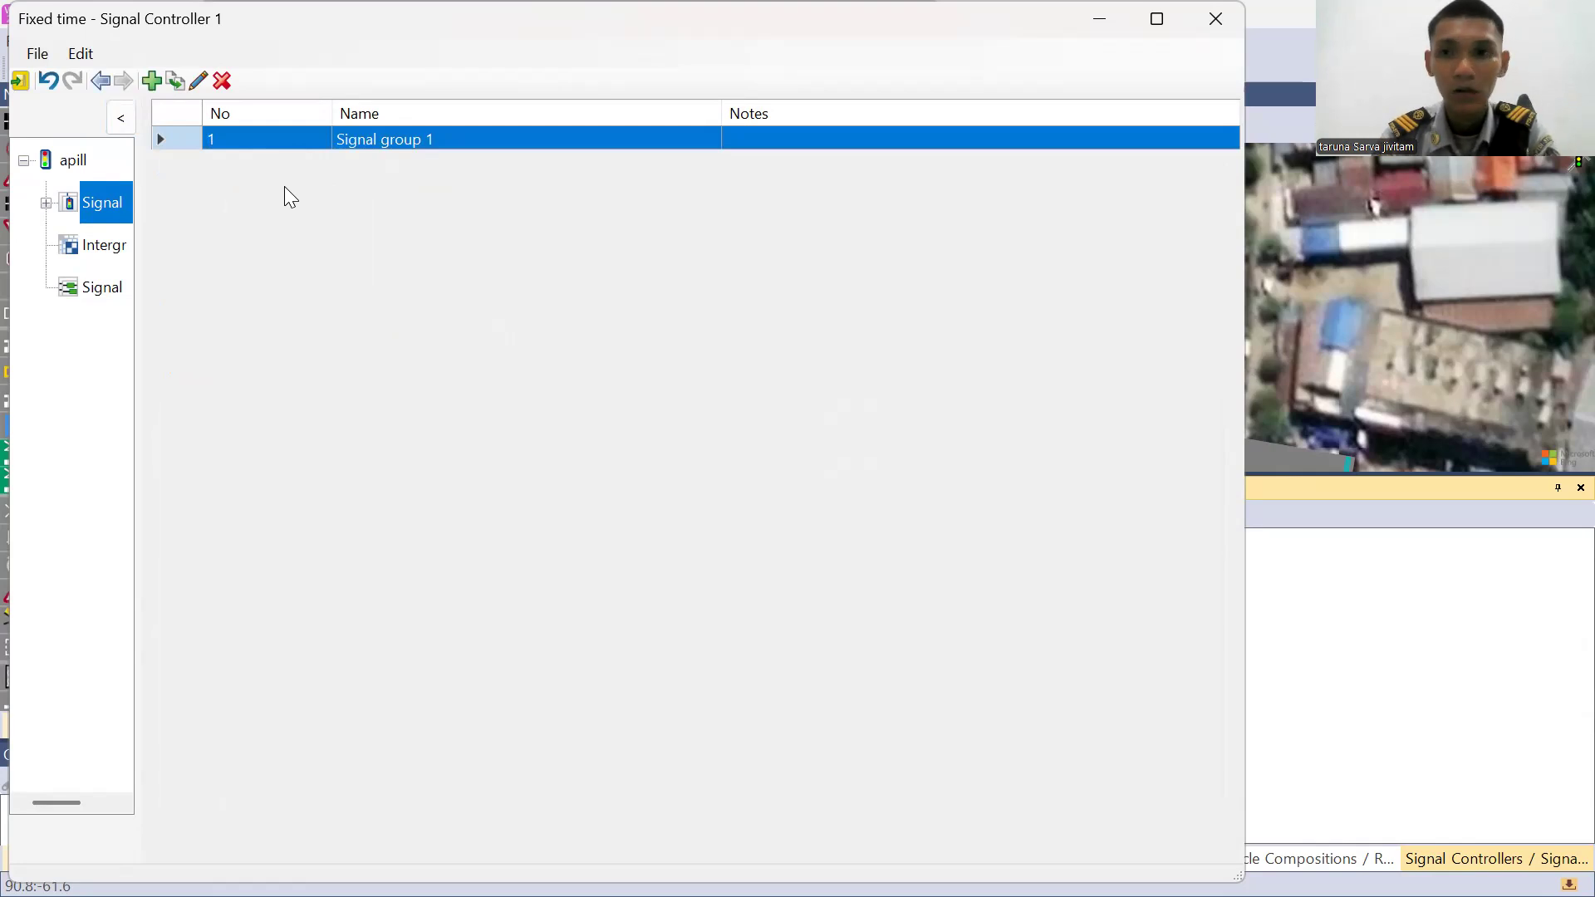
right_click(324, 164)
left_click(341, 181)
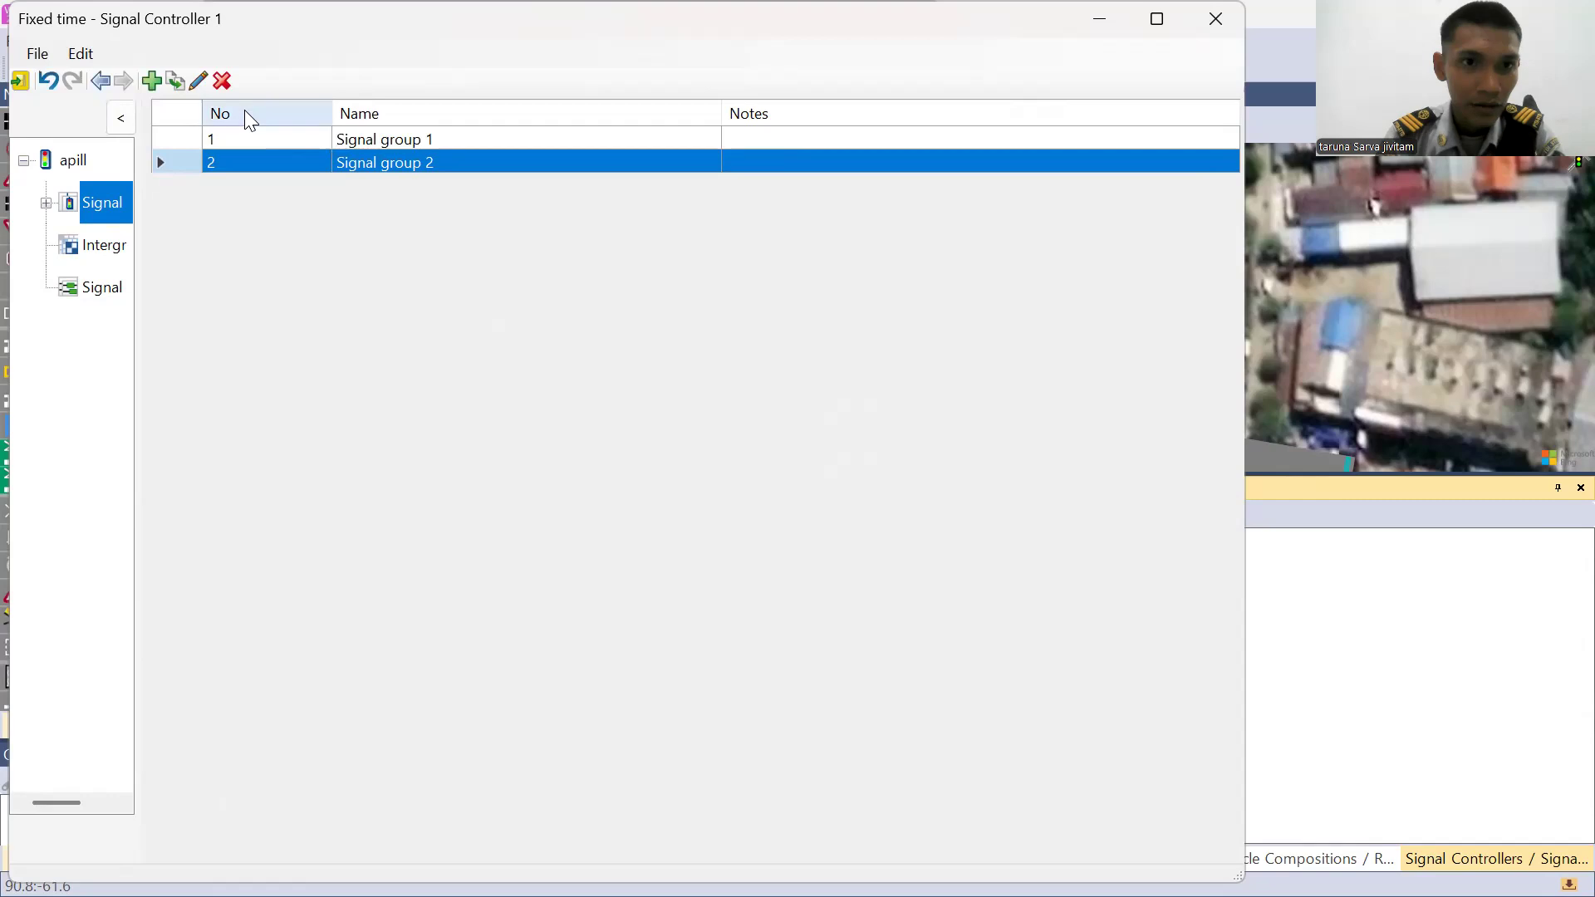
- Examine the default sequence options and minimum durations of Signal group 1, and the settings of Signal group 2
left_click(221, 139)
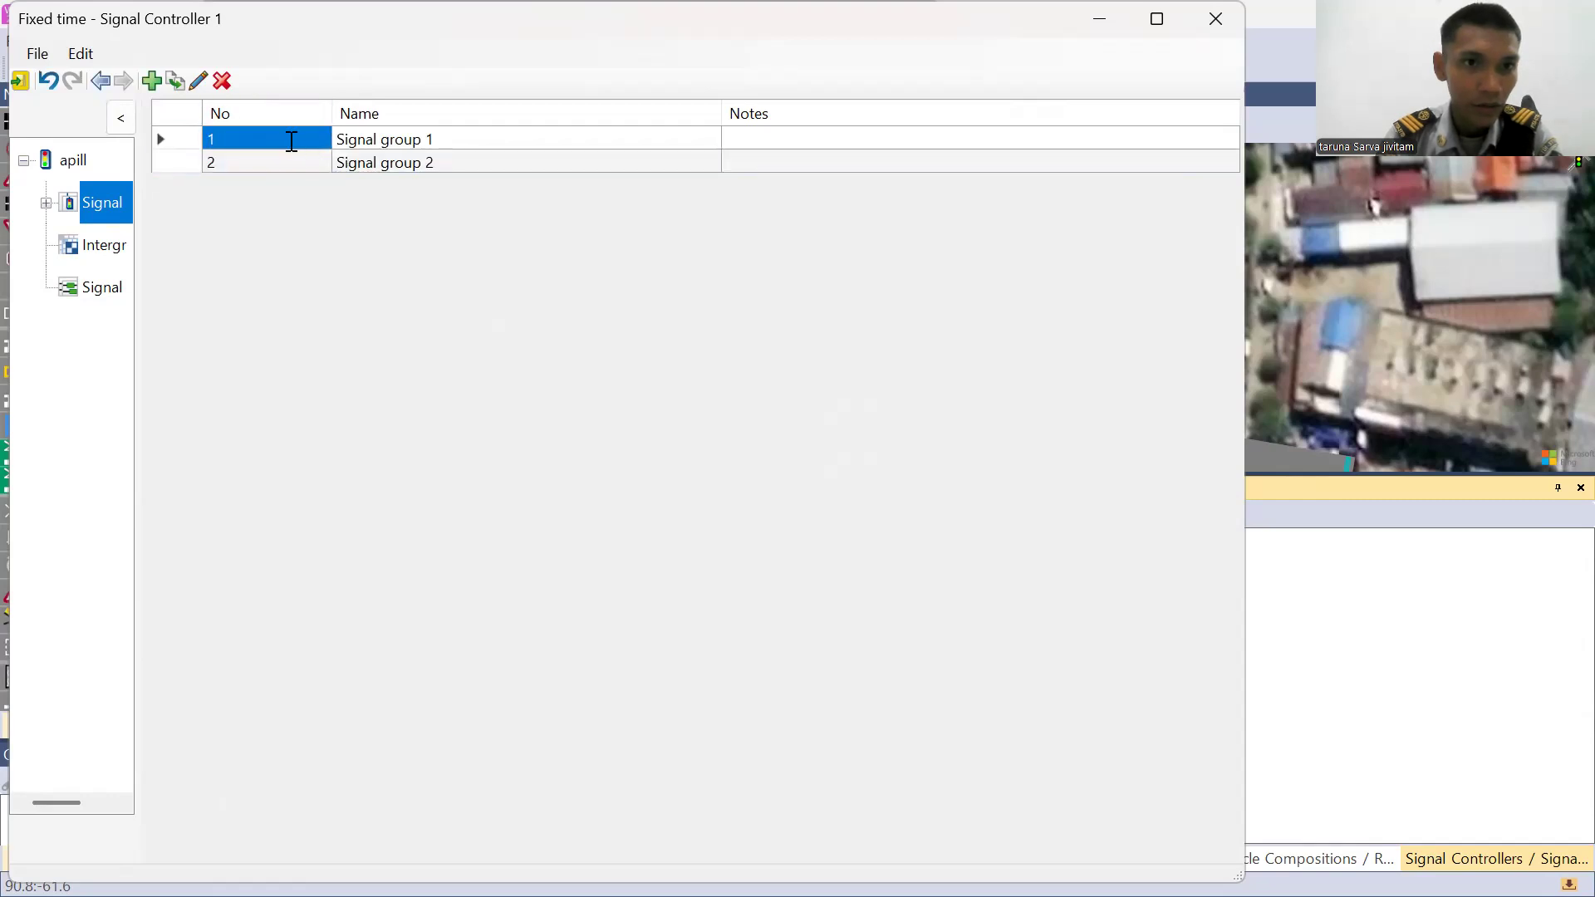
left_click(407, 134)
left_click(409, 135)
left_click(226, 171)
double_click(156, 140)
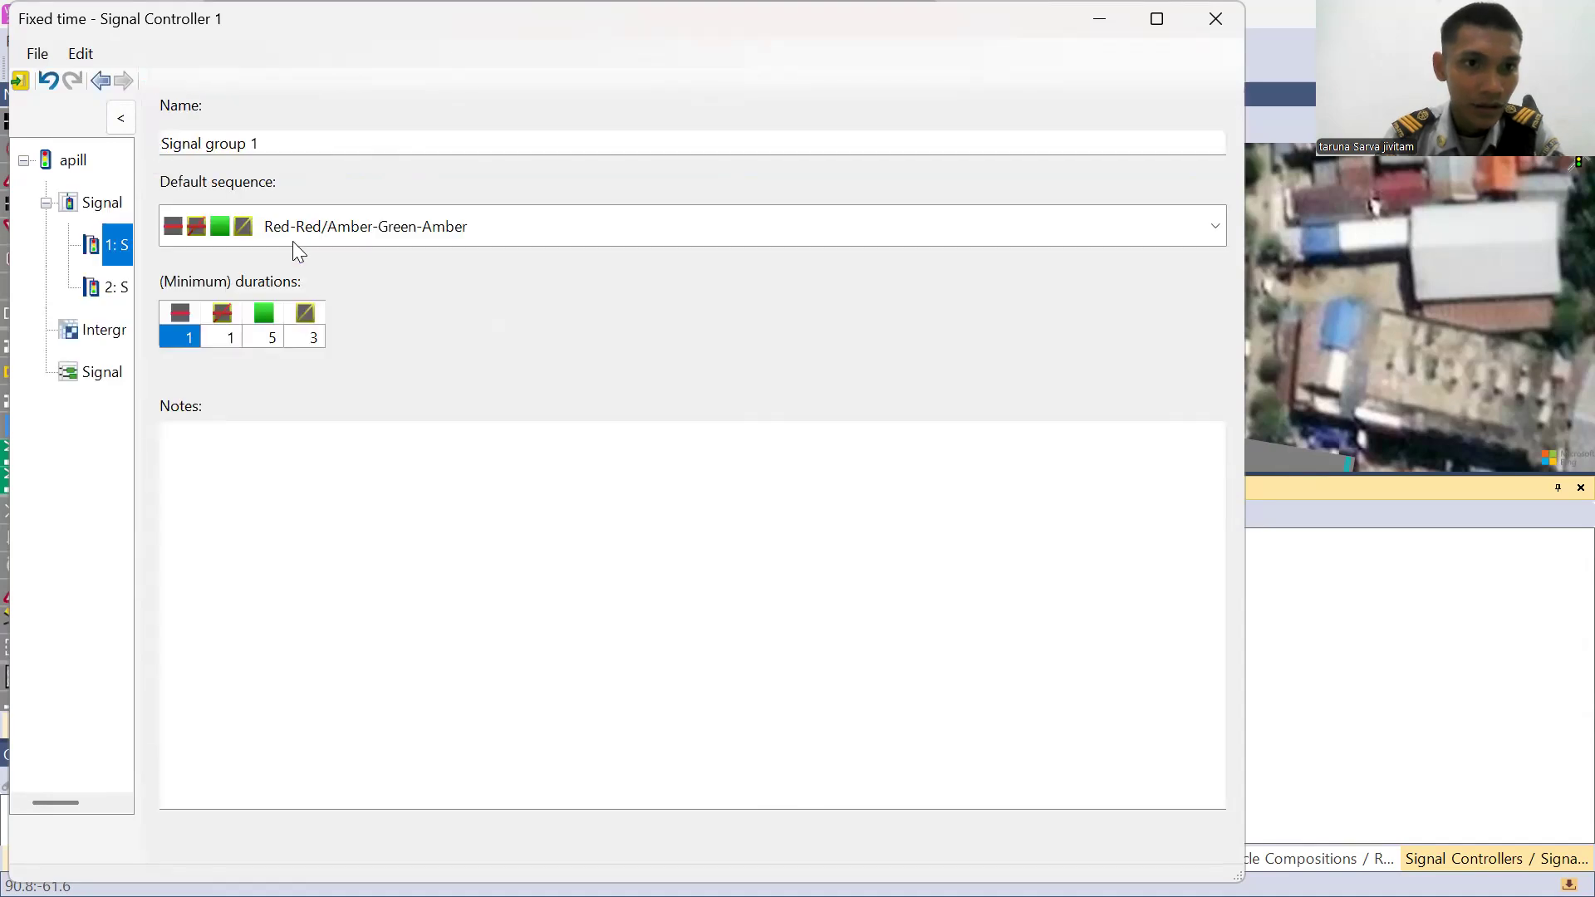
left_click(348, 233)
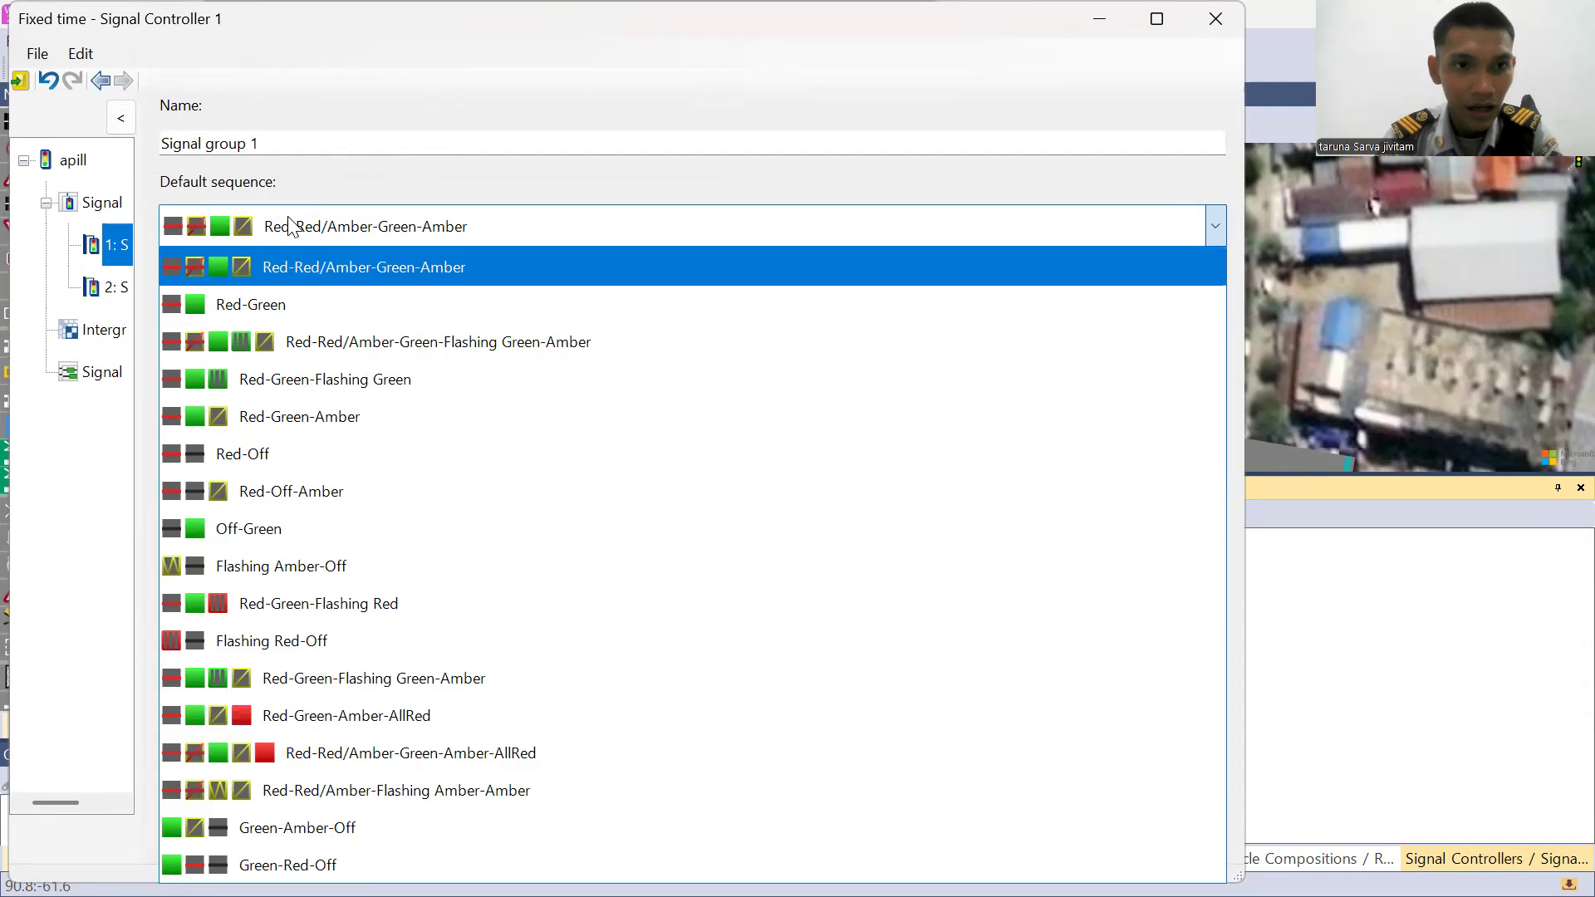
left_click(289, 226)
left_click(357, 219)
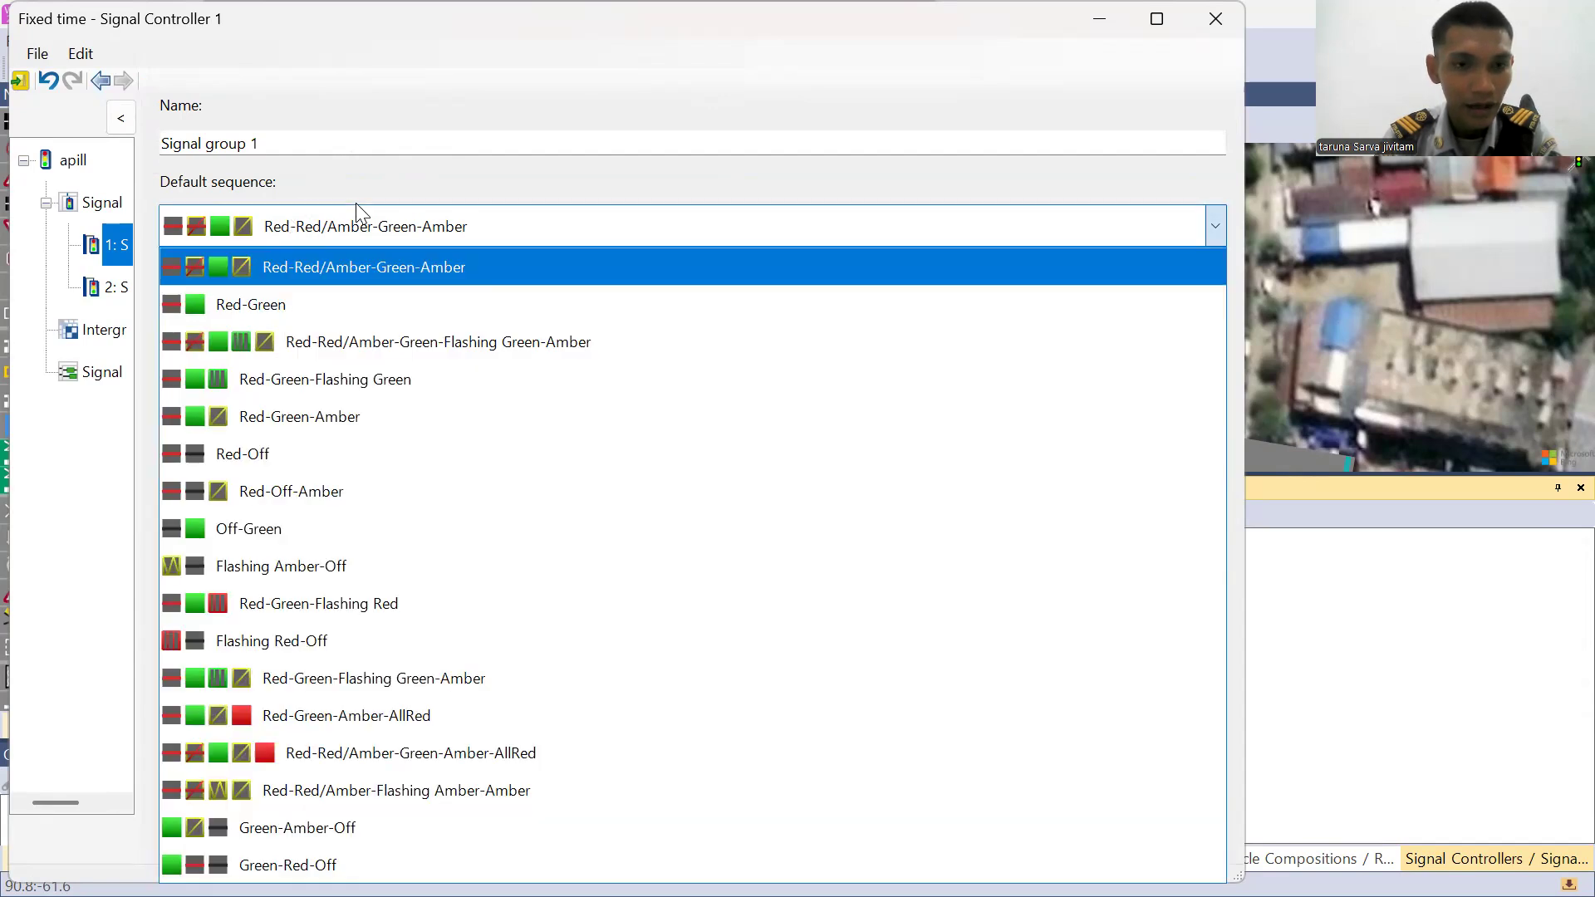
left_click(295, 224)
left_click(117, 119)
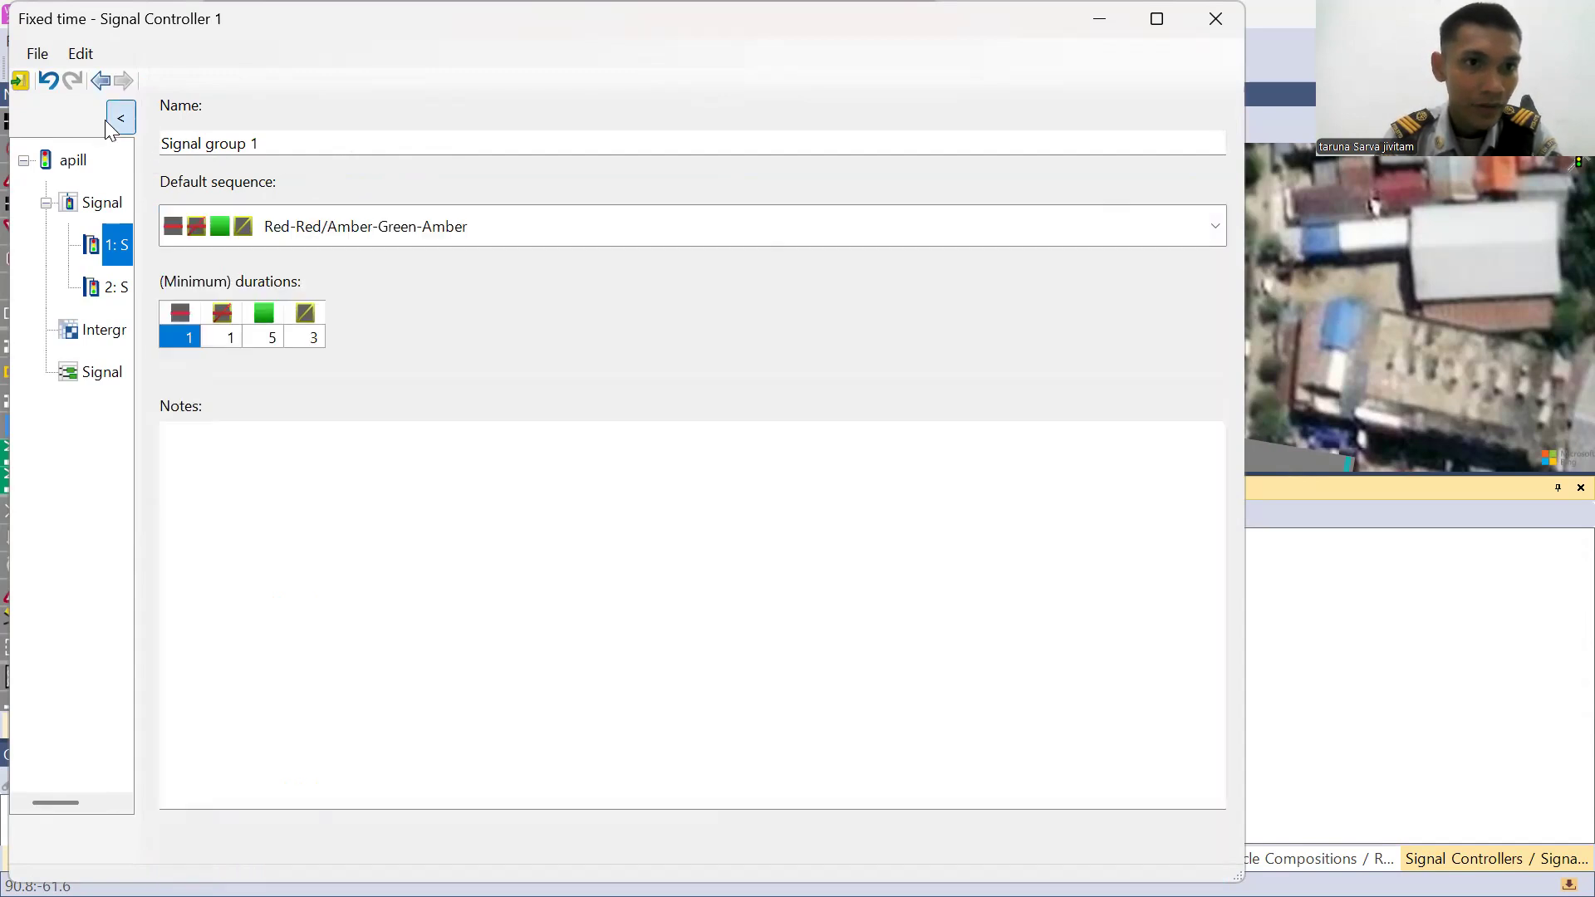
left_click(18, 117)
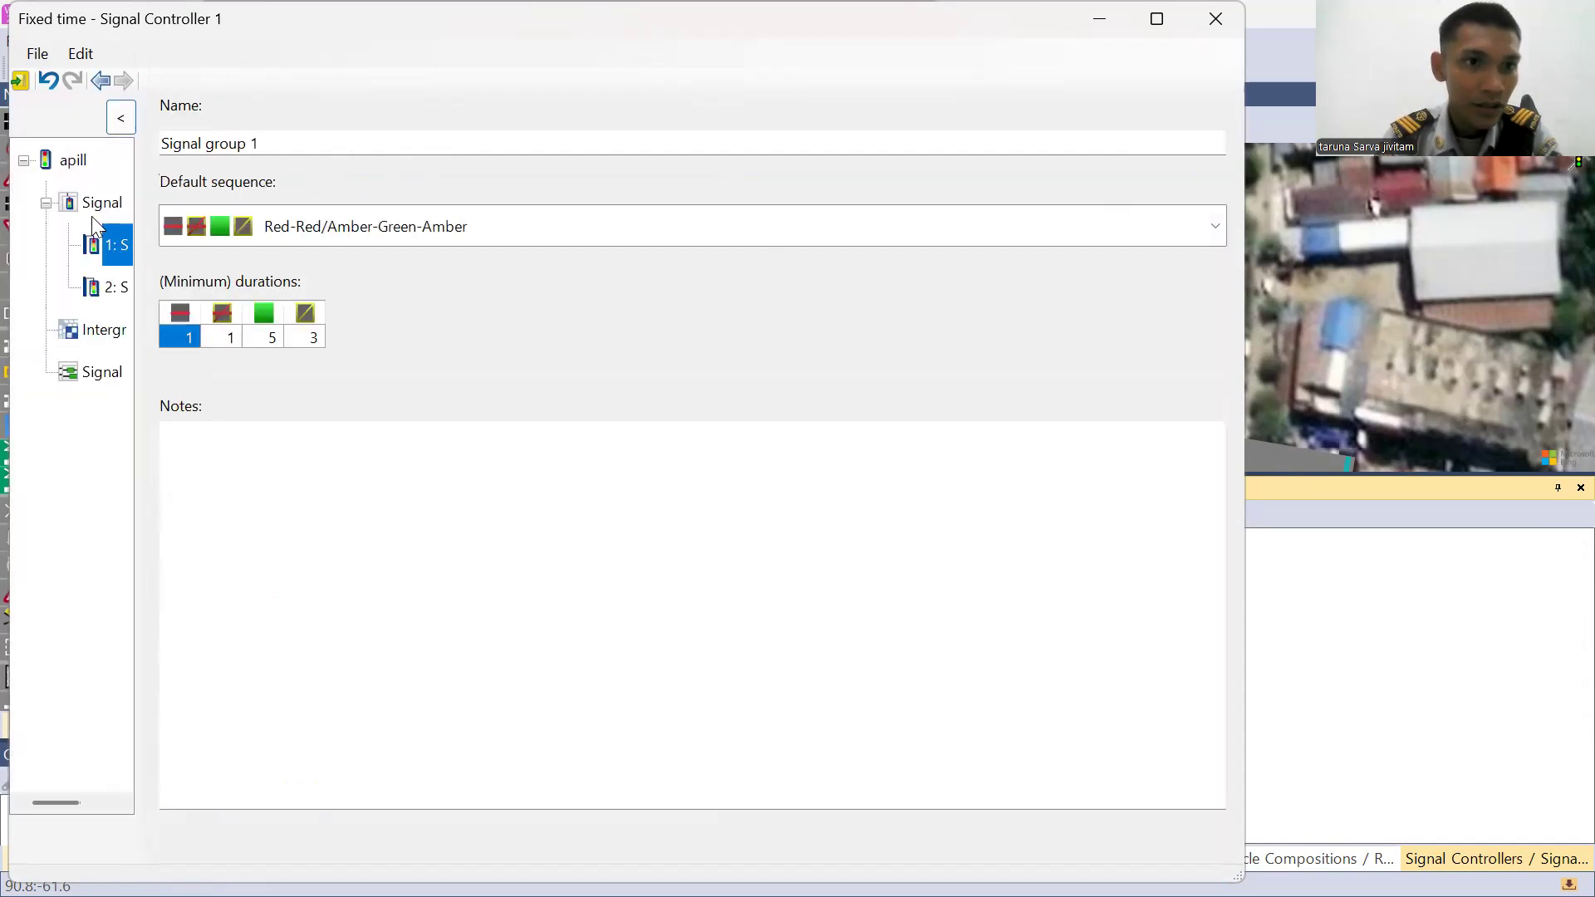
left_click(109, 289)
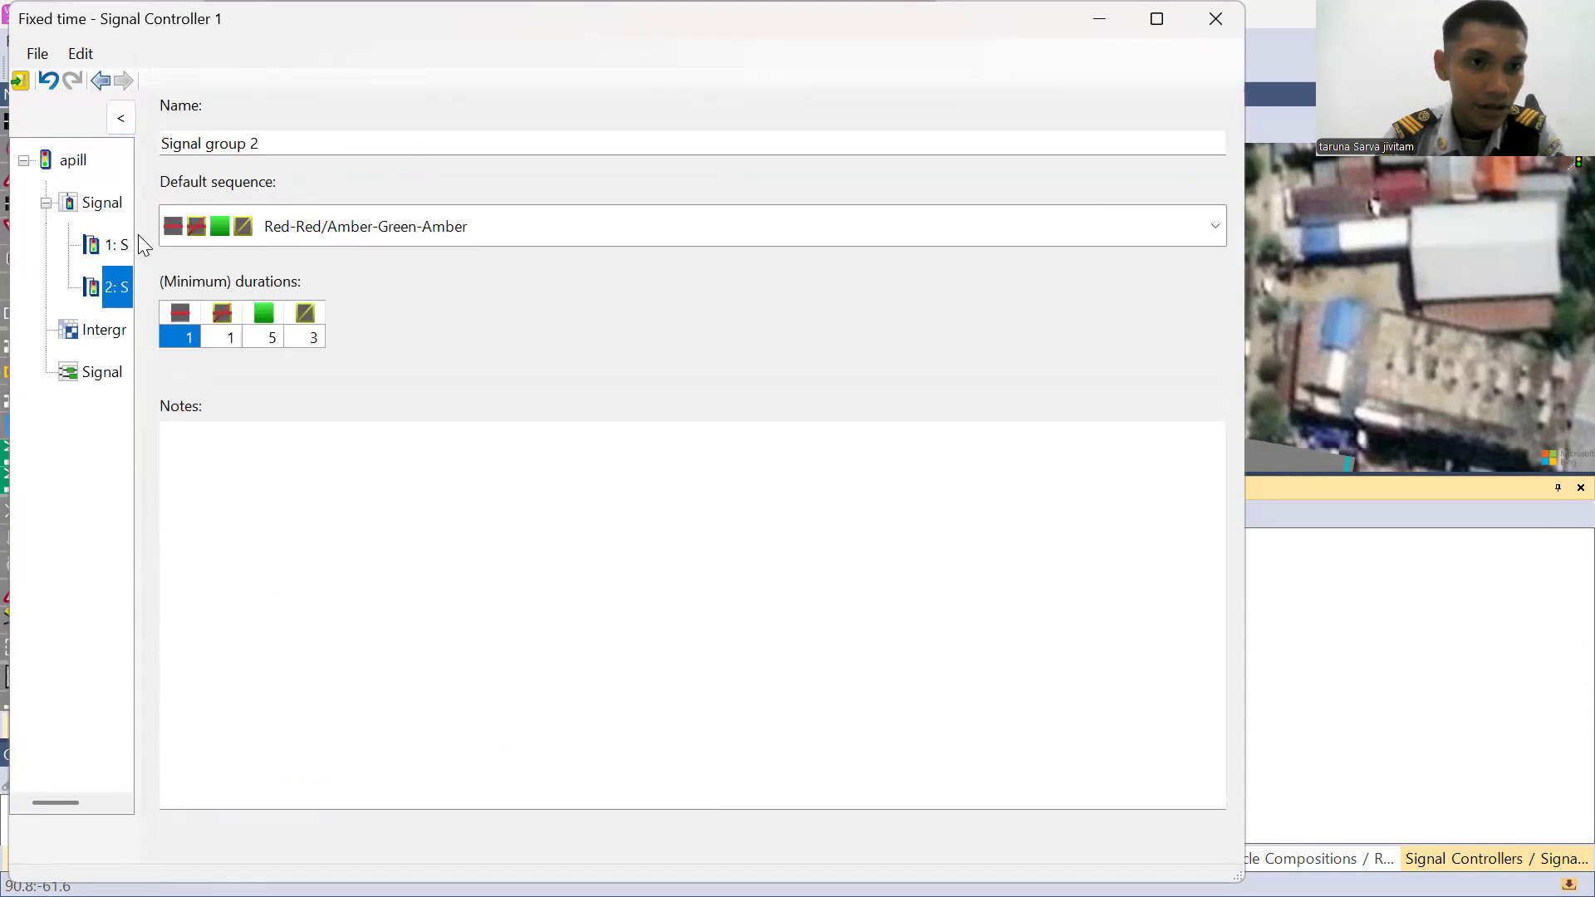
double_click(108, 213)
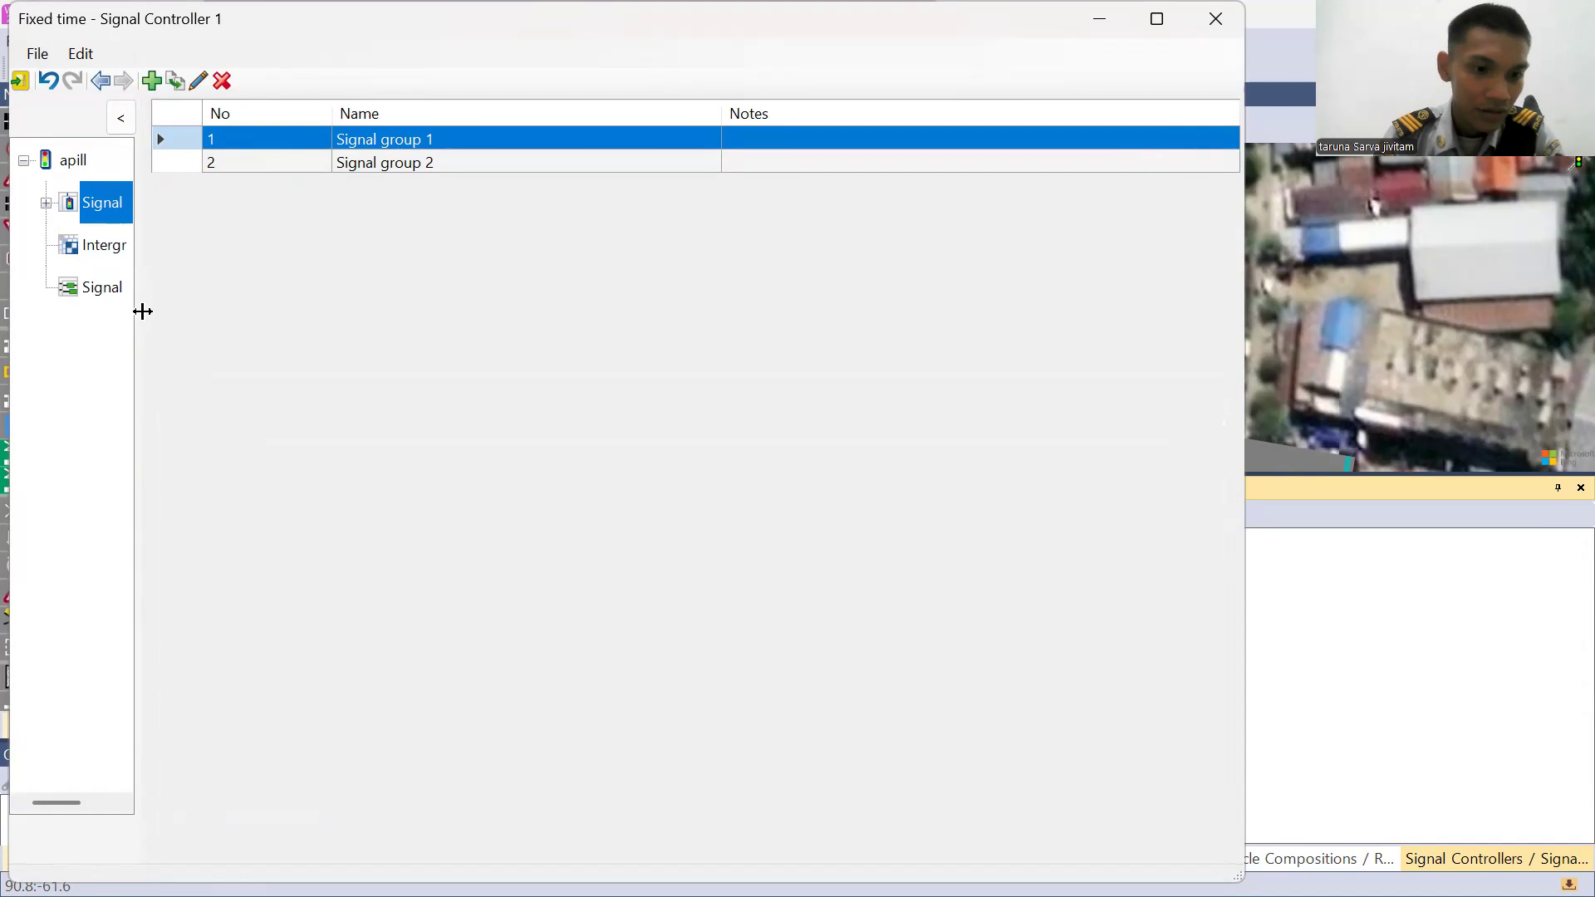
- Add a signal program to the apill controller
left_click(104, 287)
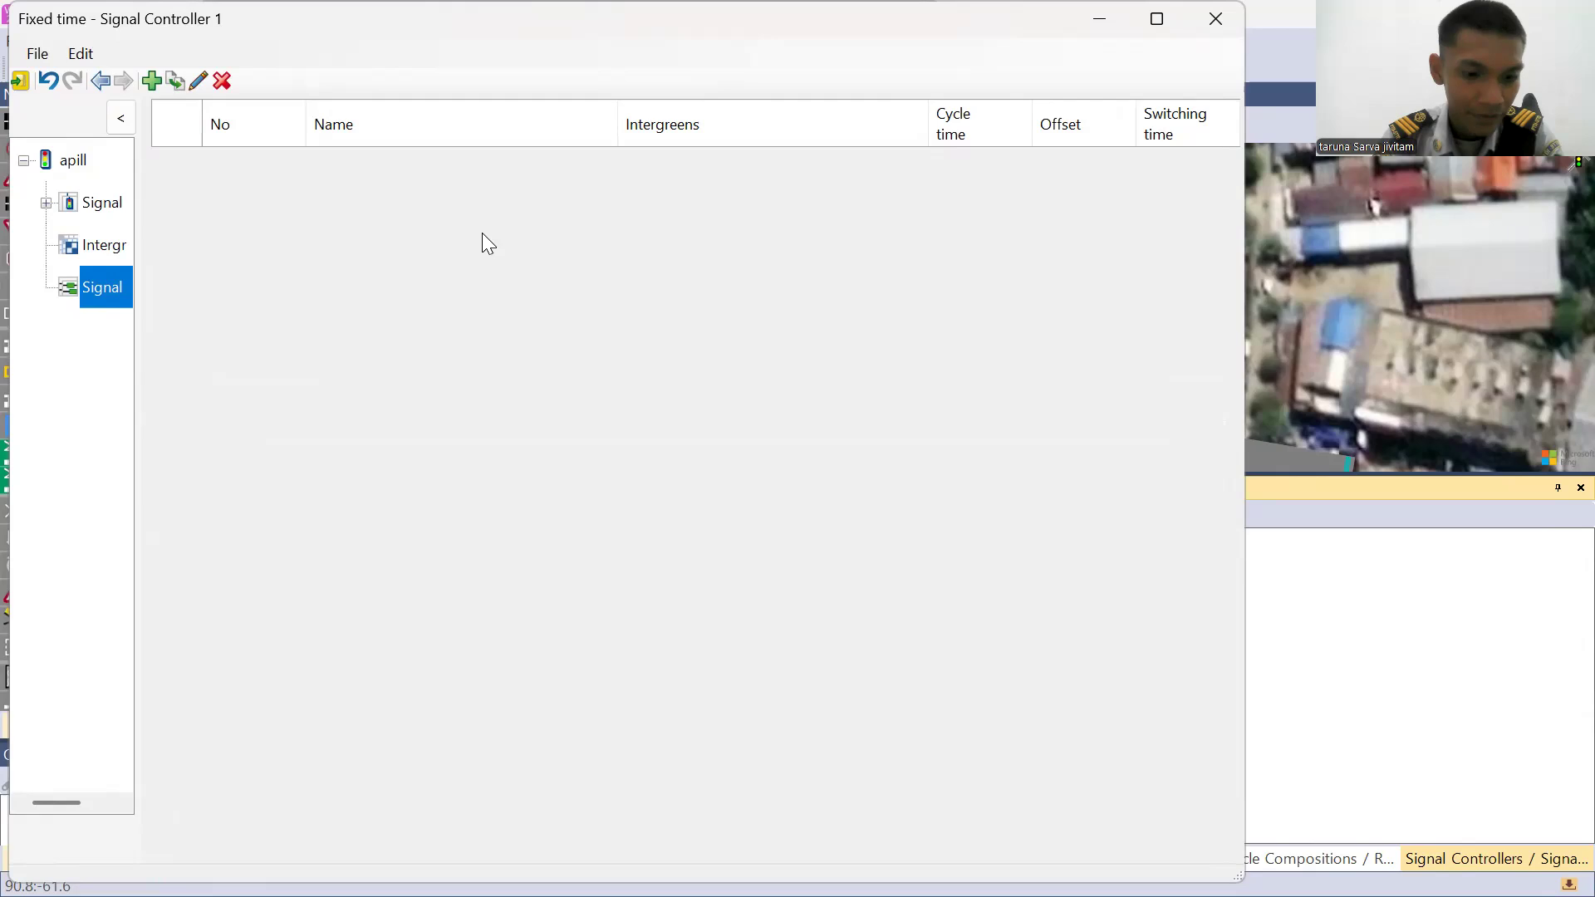
right_click(455, 238)
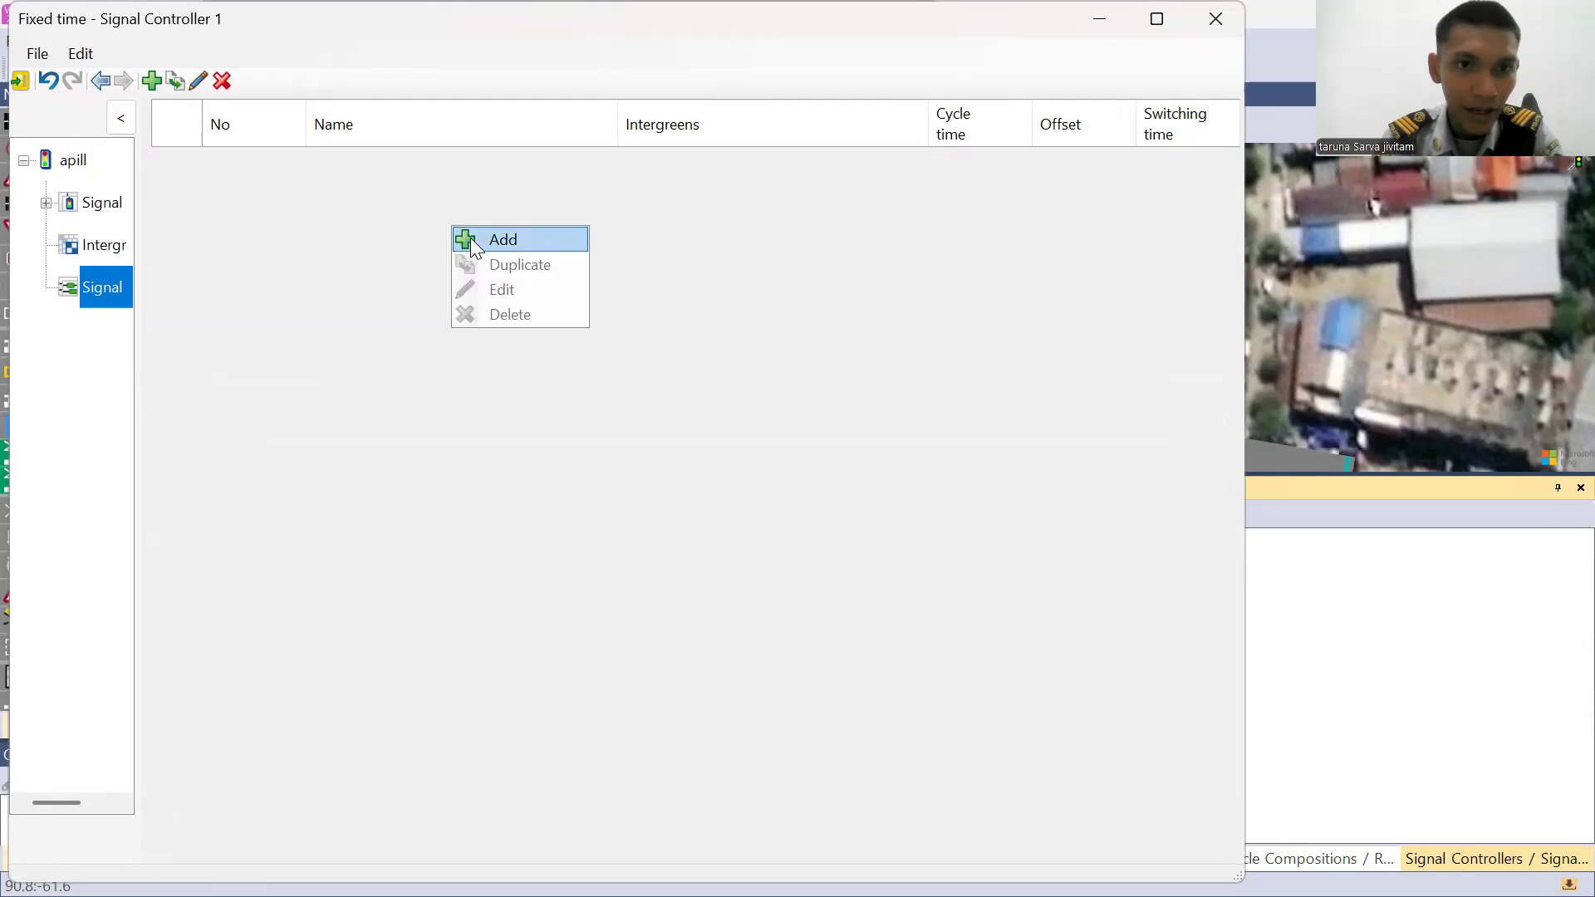
left_click(470, 238)
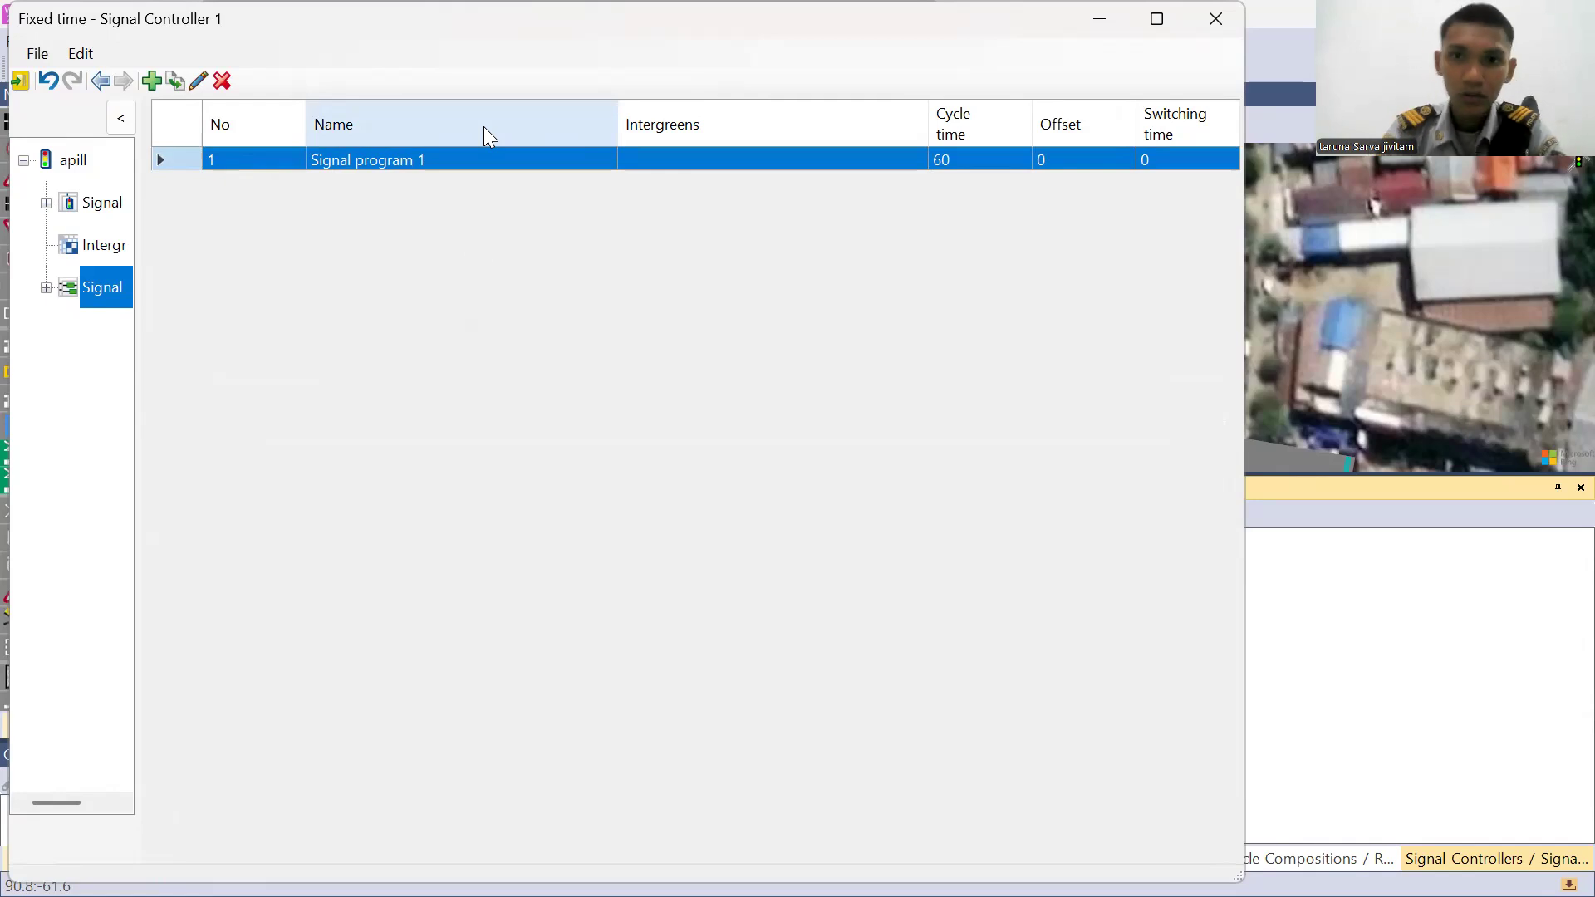
- Open Signal program 1 for editing and set its cycle time to 105
left_click(943, 166)
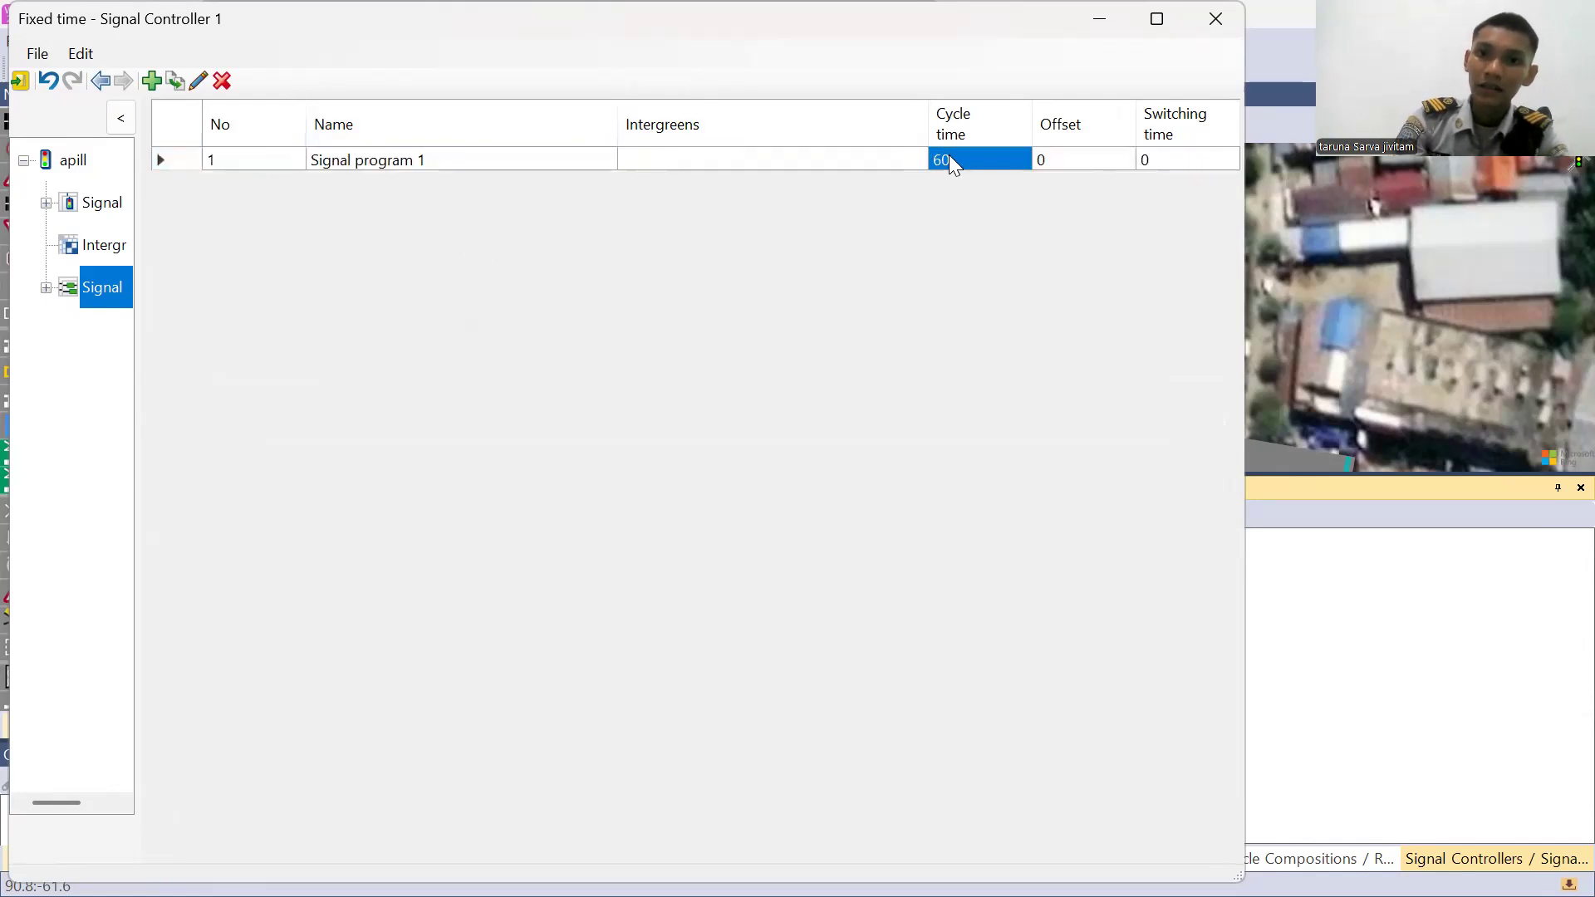
double_click(948, 156)
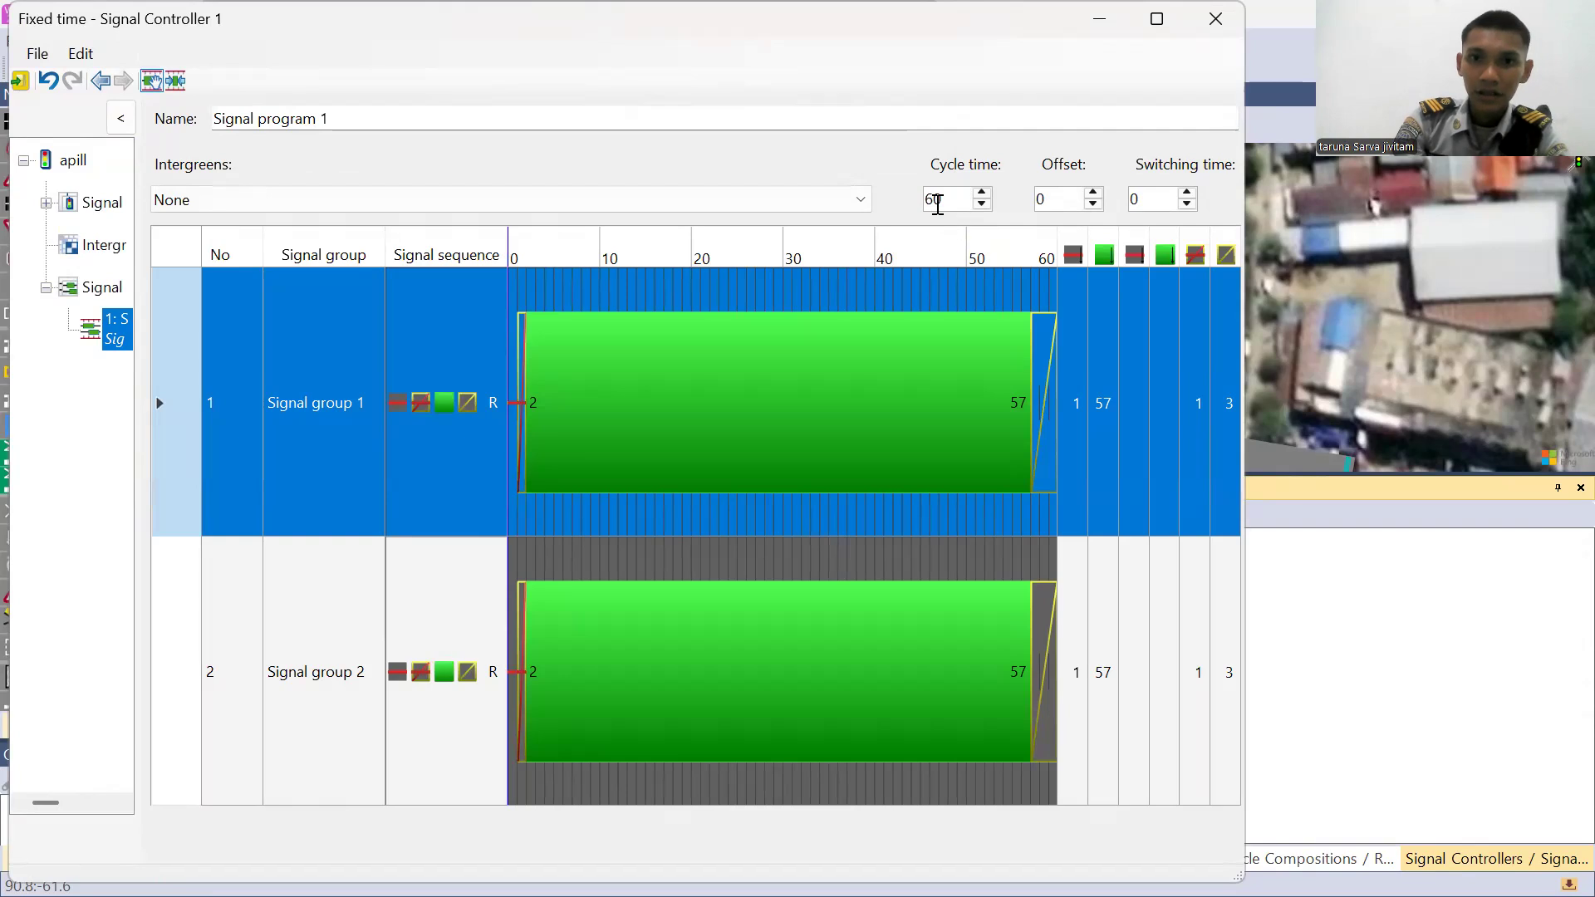
double_click(936, 200)
type("105")
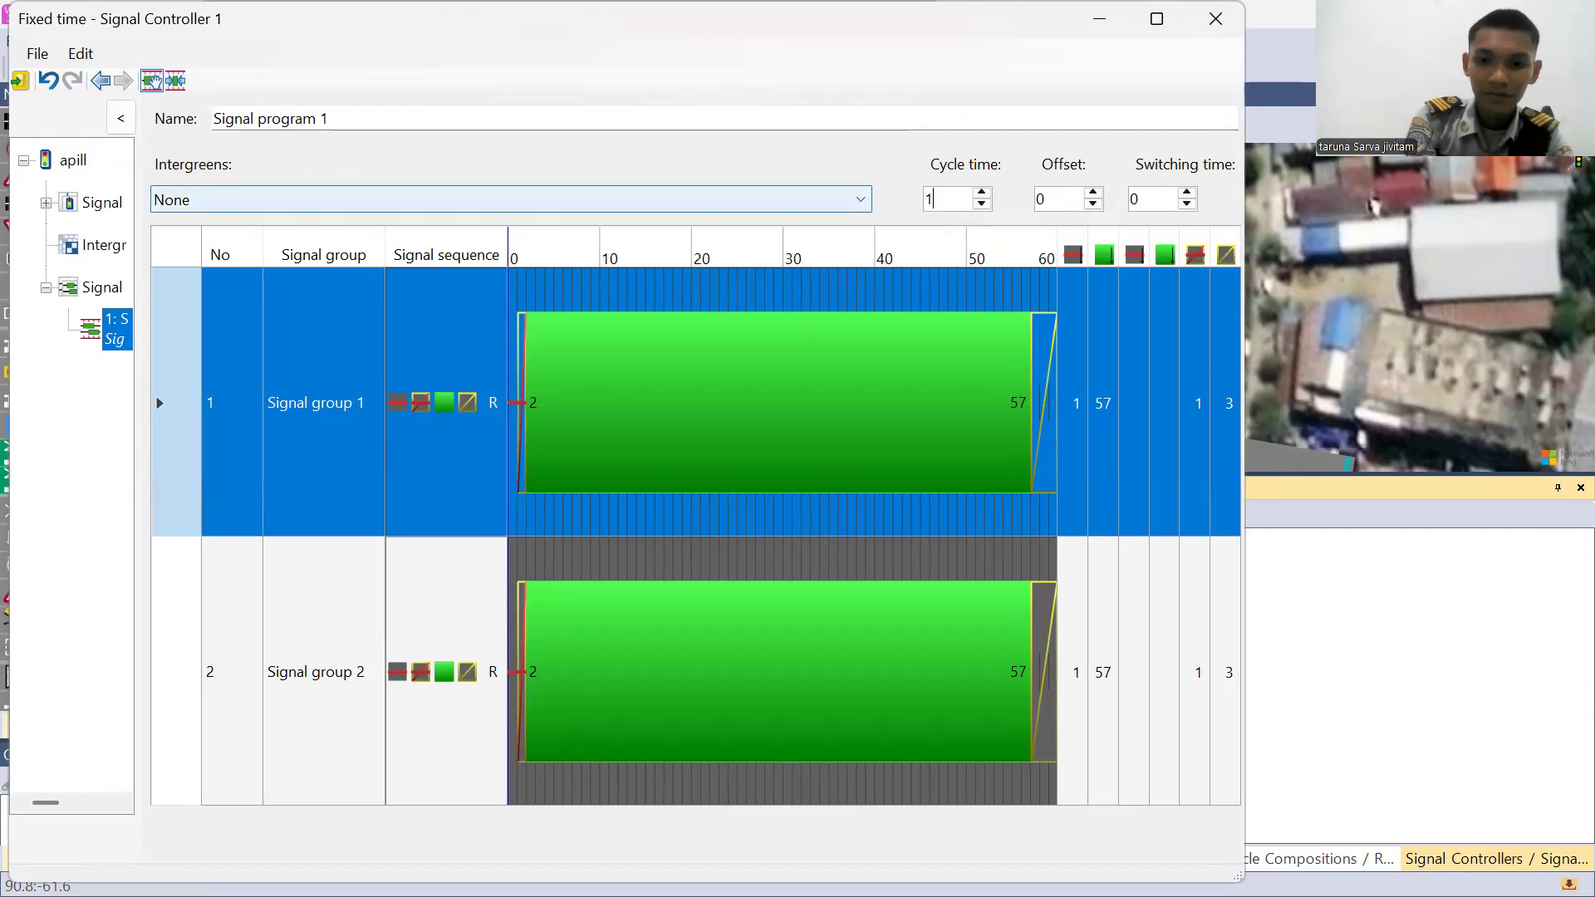
left_click(1102, 417)
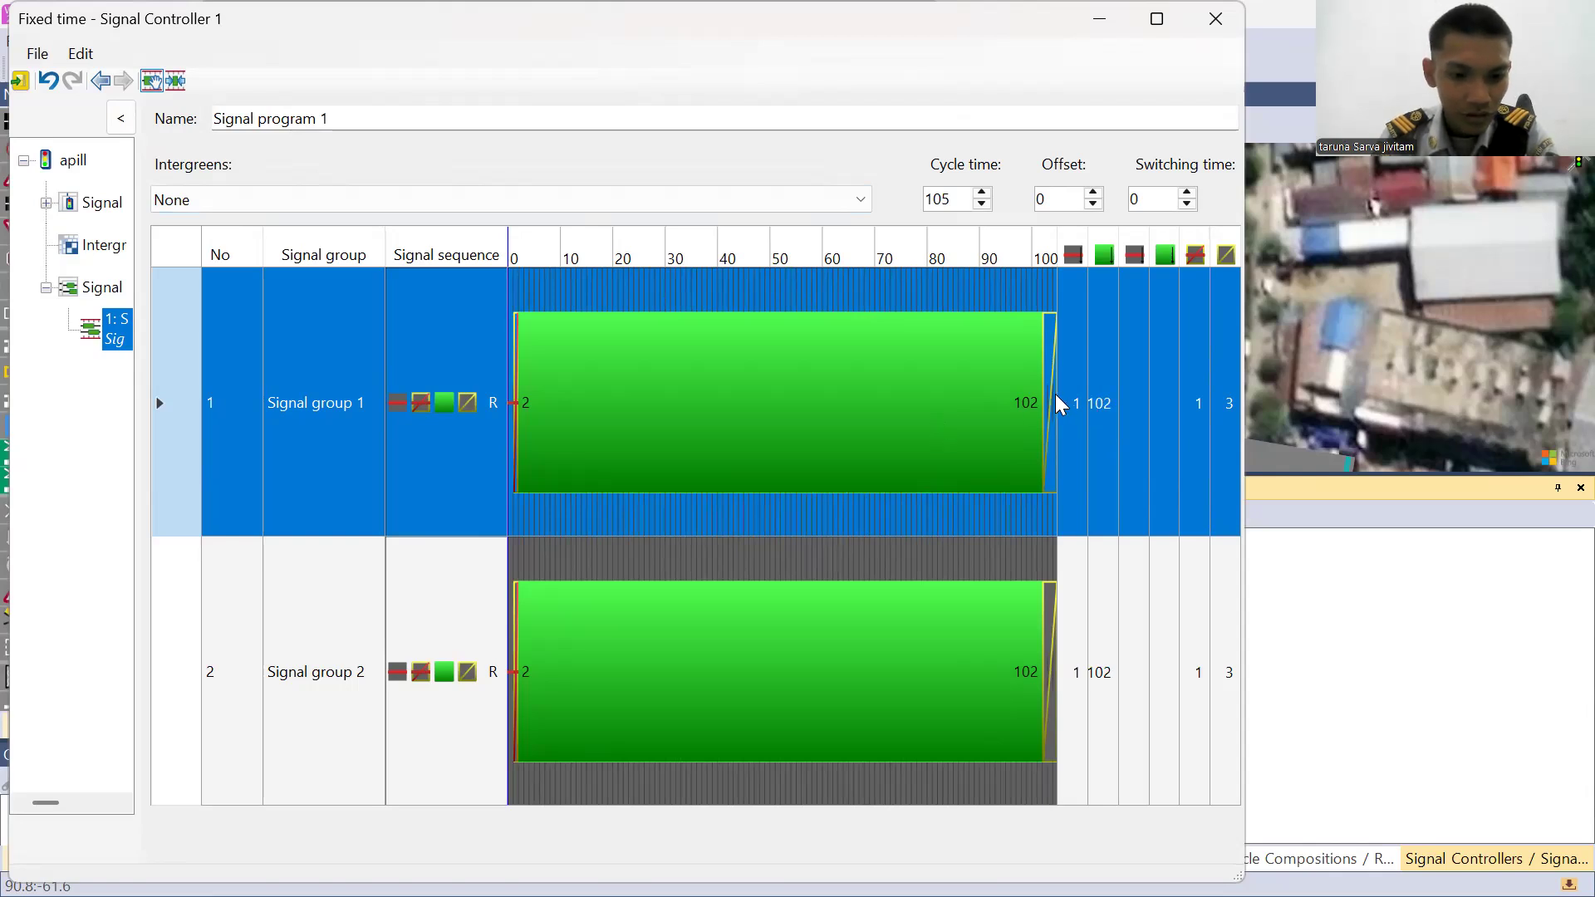
- Set the green end time of Signal group 1 to 35 in the signal program
left_click(1105, 404)
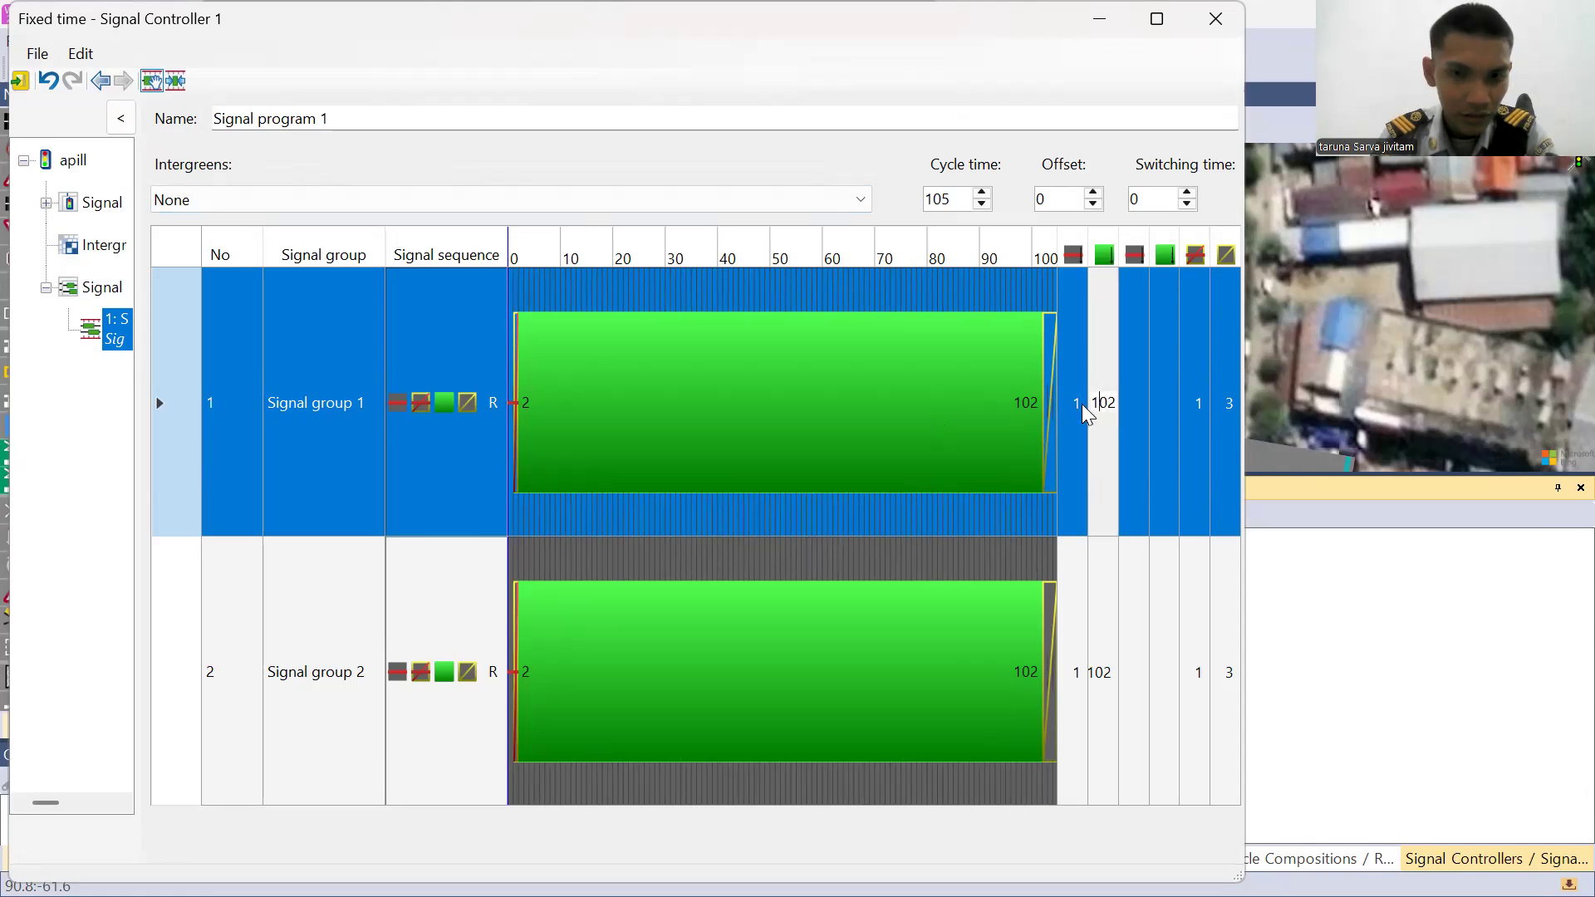
left_click(1153, 388)
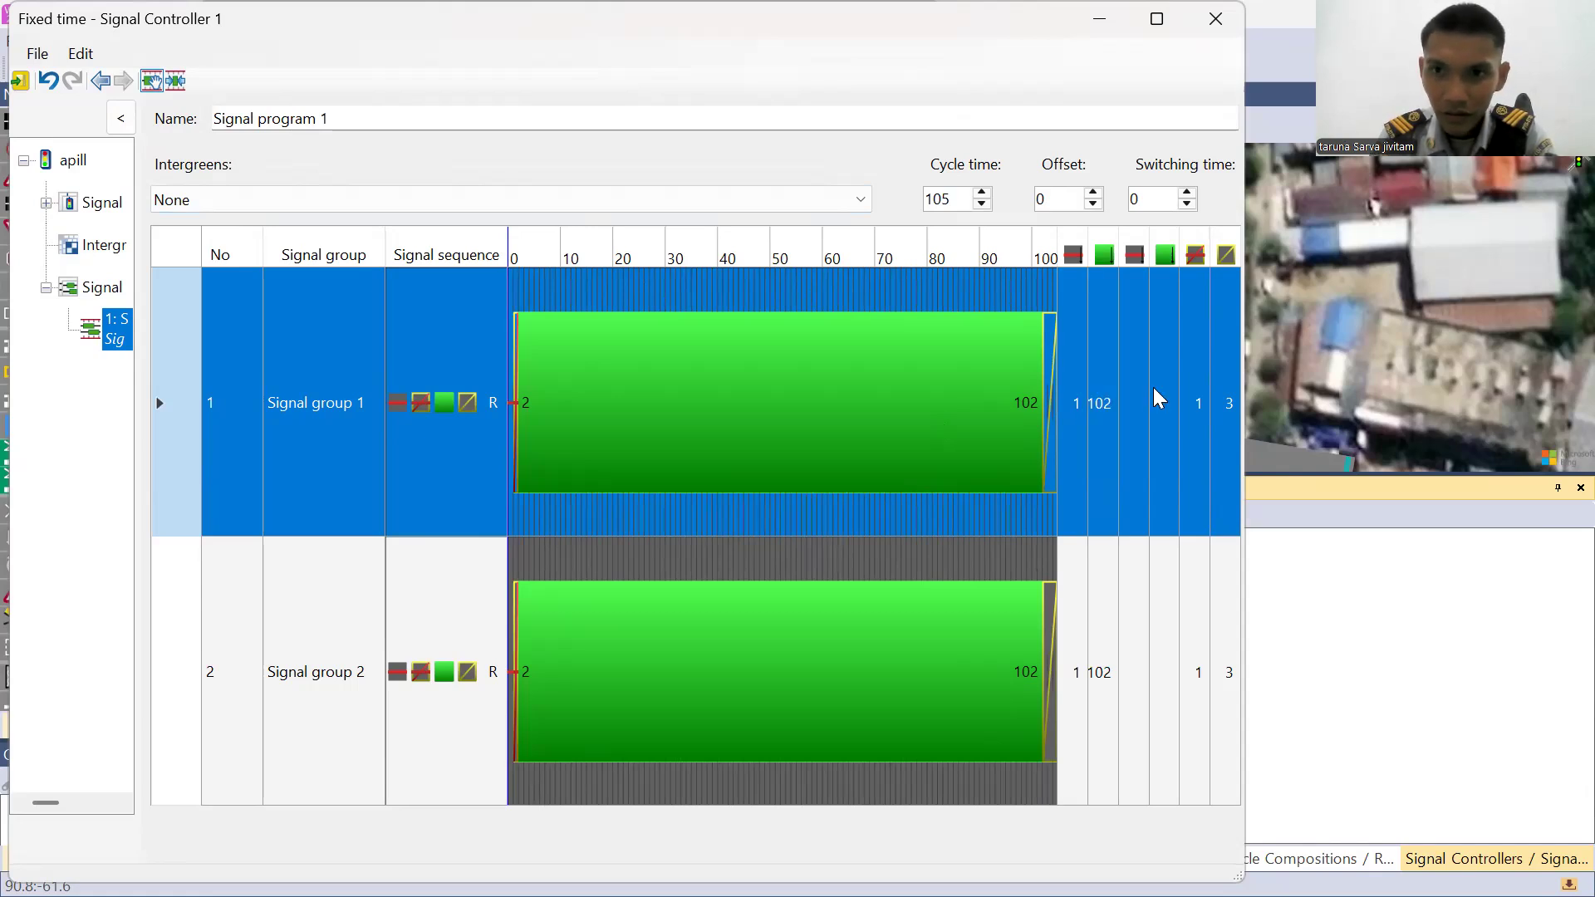
left_click(1103, 406)
double_click(1107, 405)
type("35")
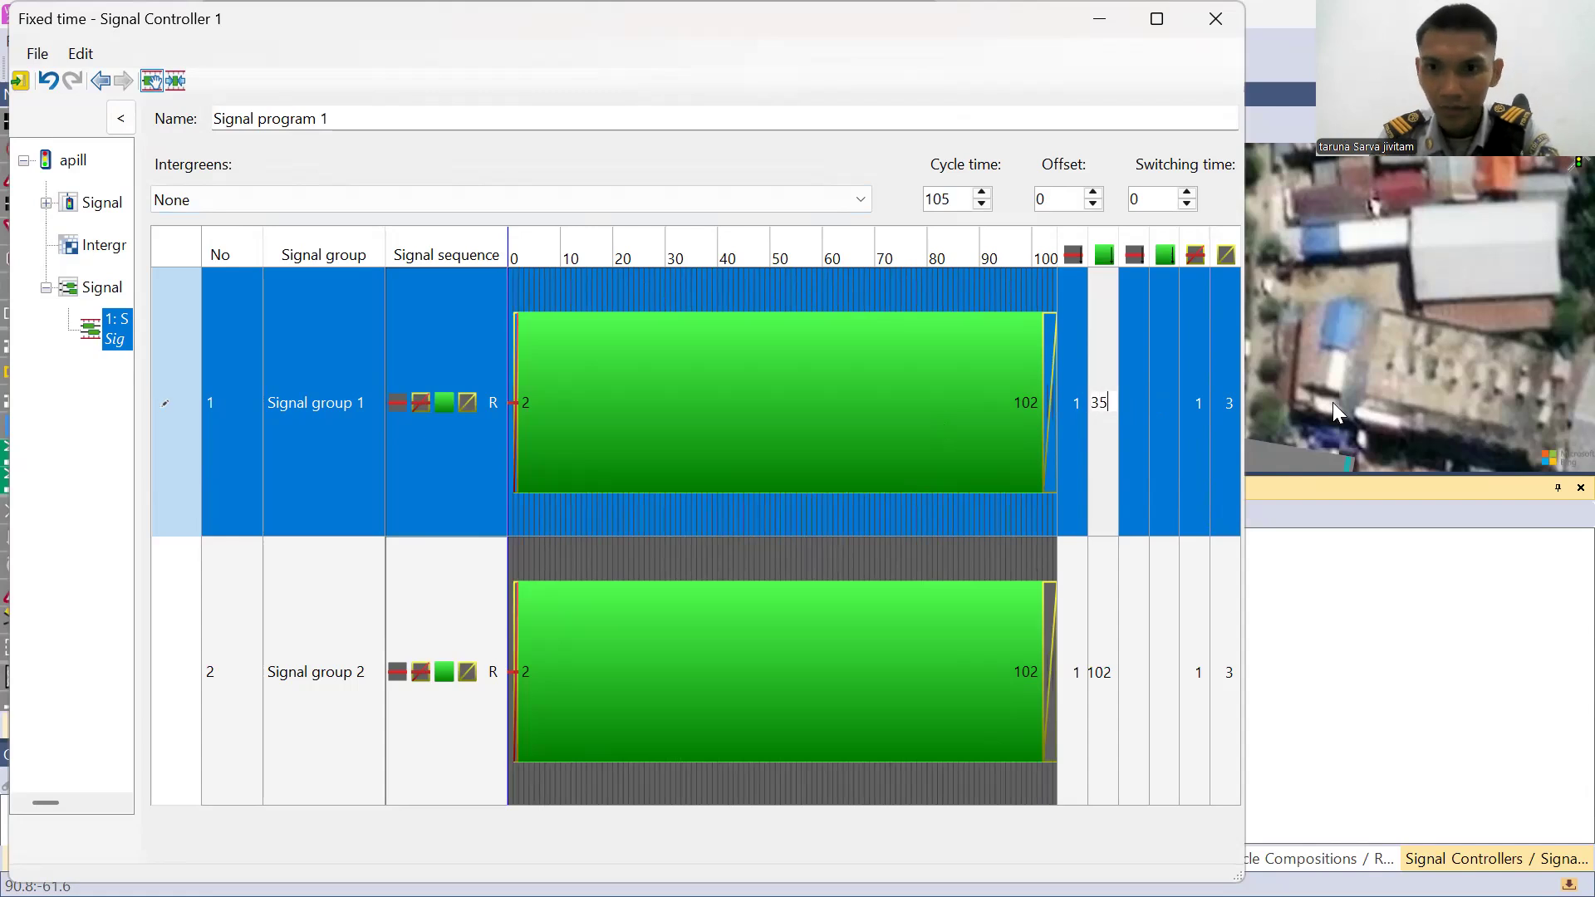
left_click(1158, 404)
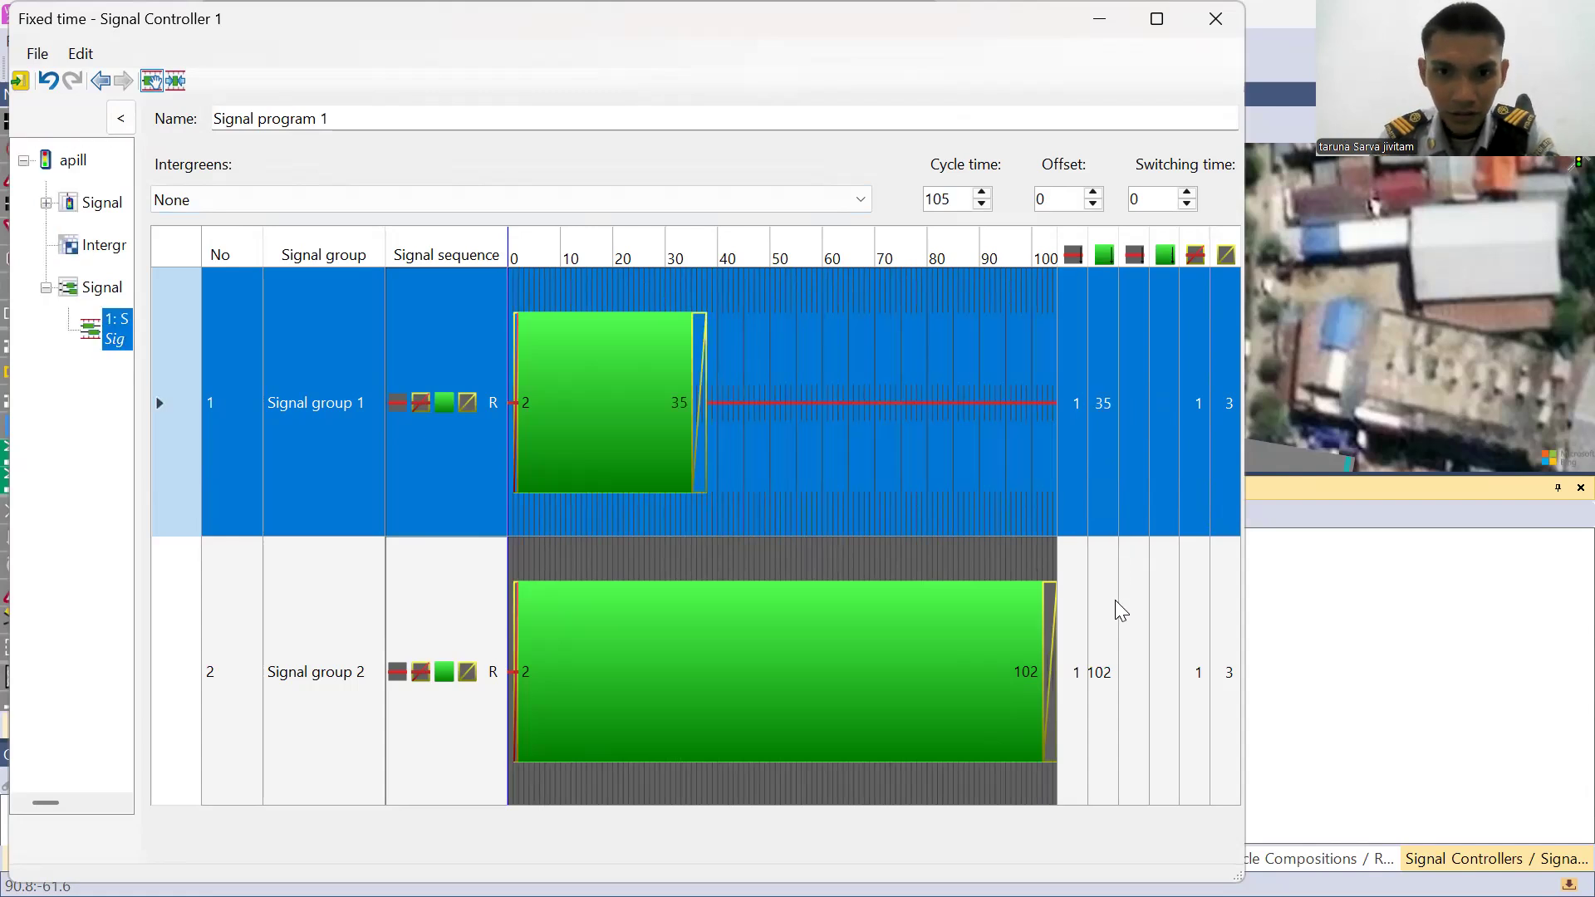
- Set the green end time of Signal group 2 to 65 in Signal program 1
left_click(1105, 674)
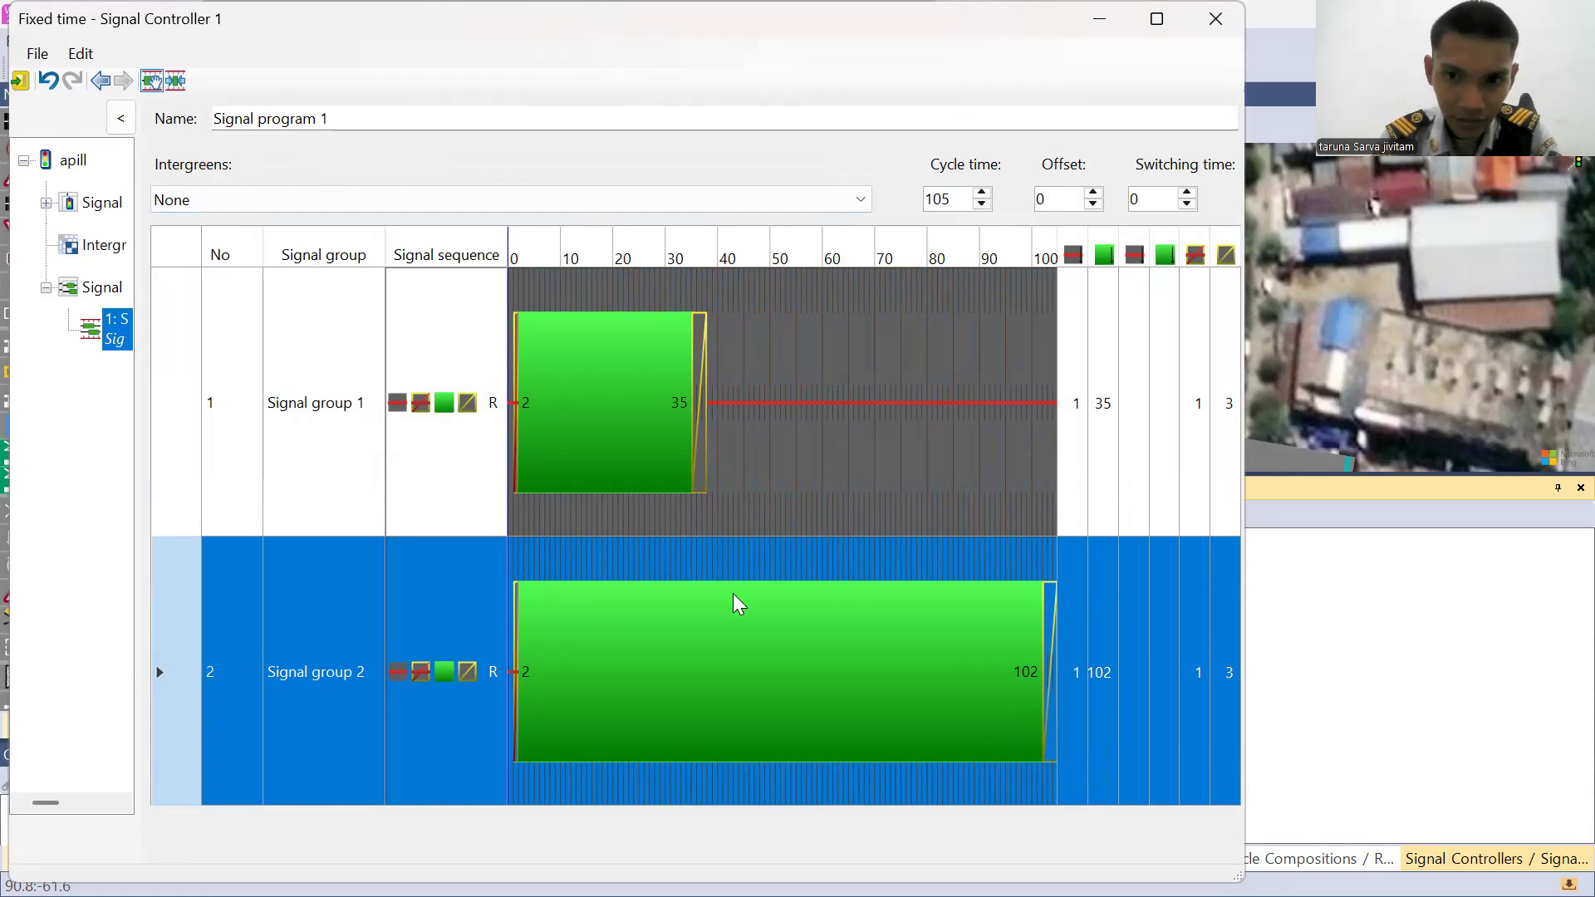
left_click(1103, 671)
double_click(1102, 672)
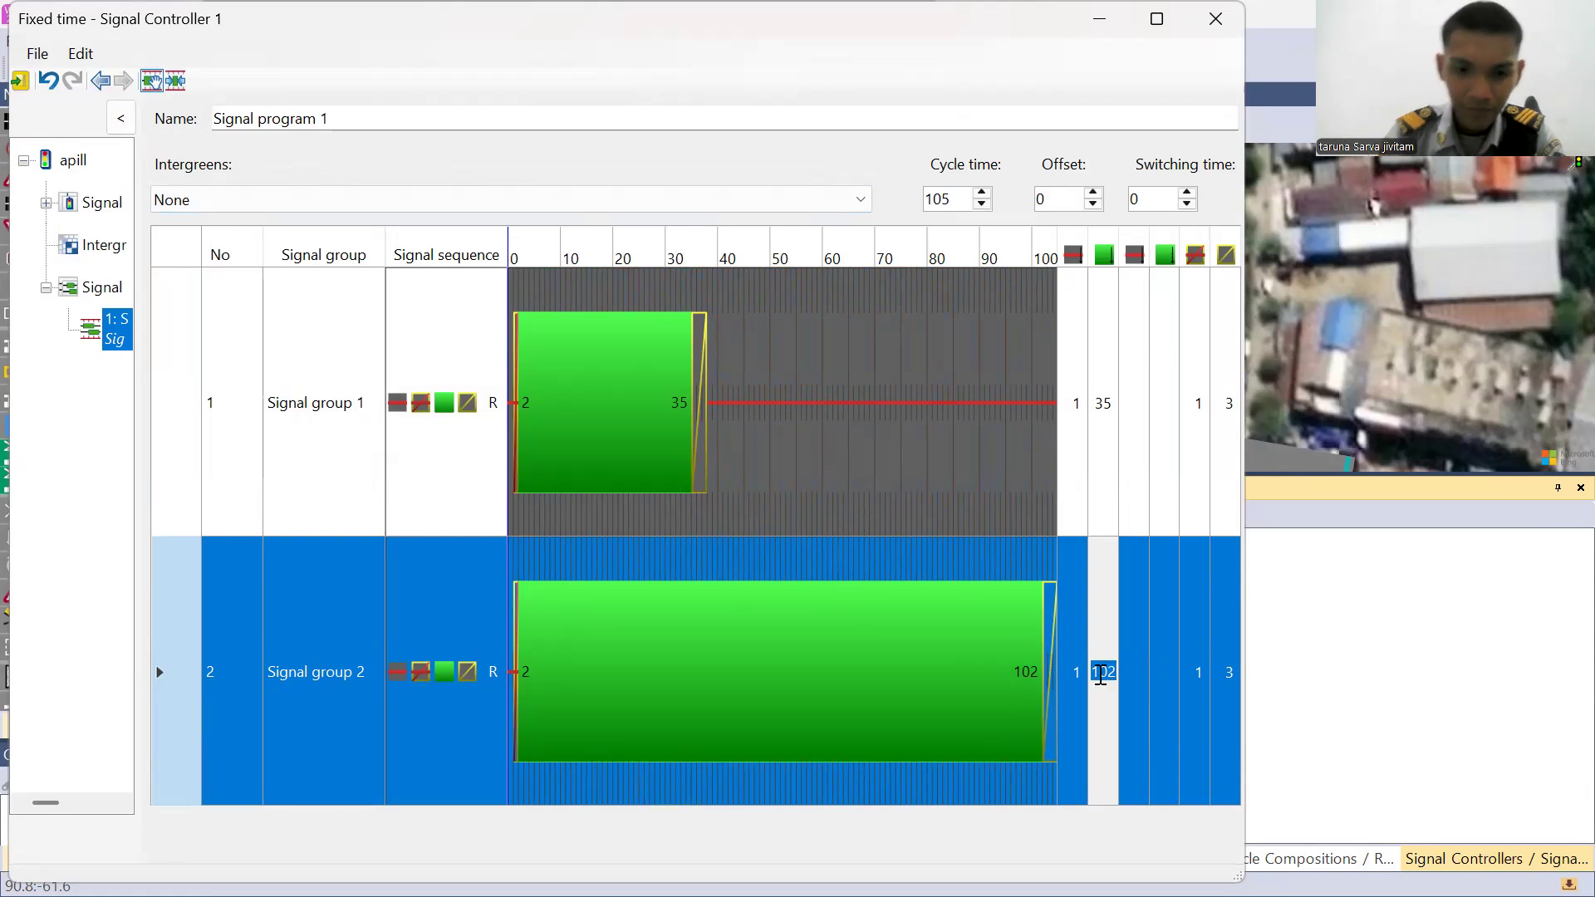
type("65")
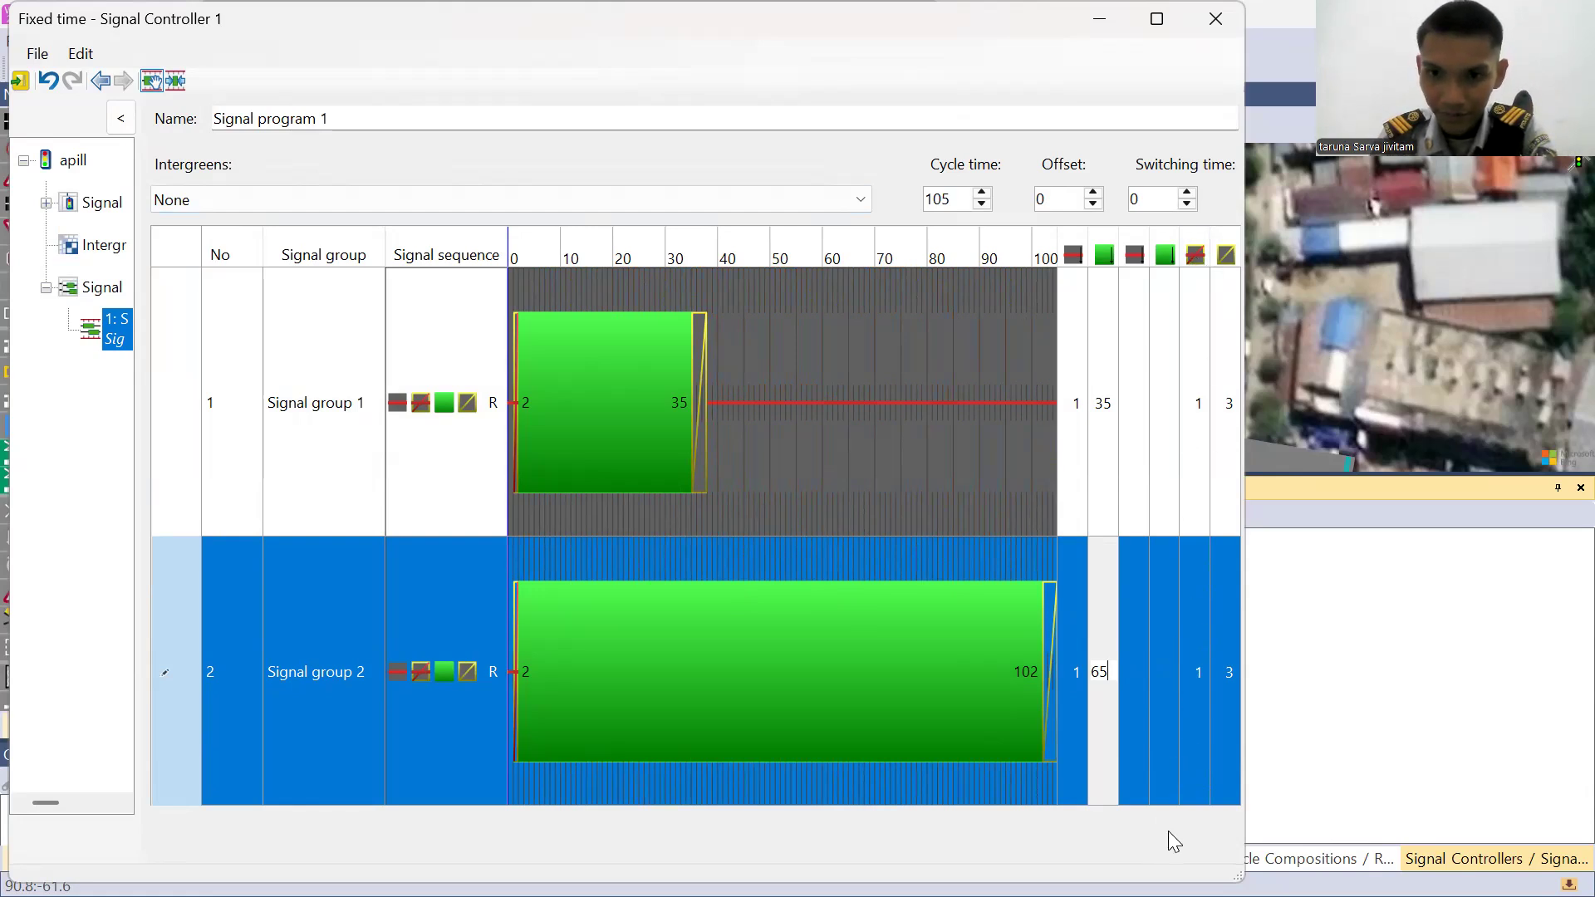
left_click(1140, 721)
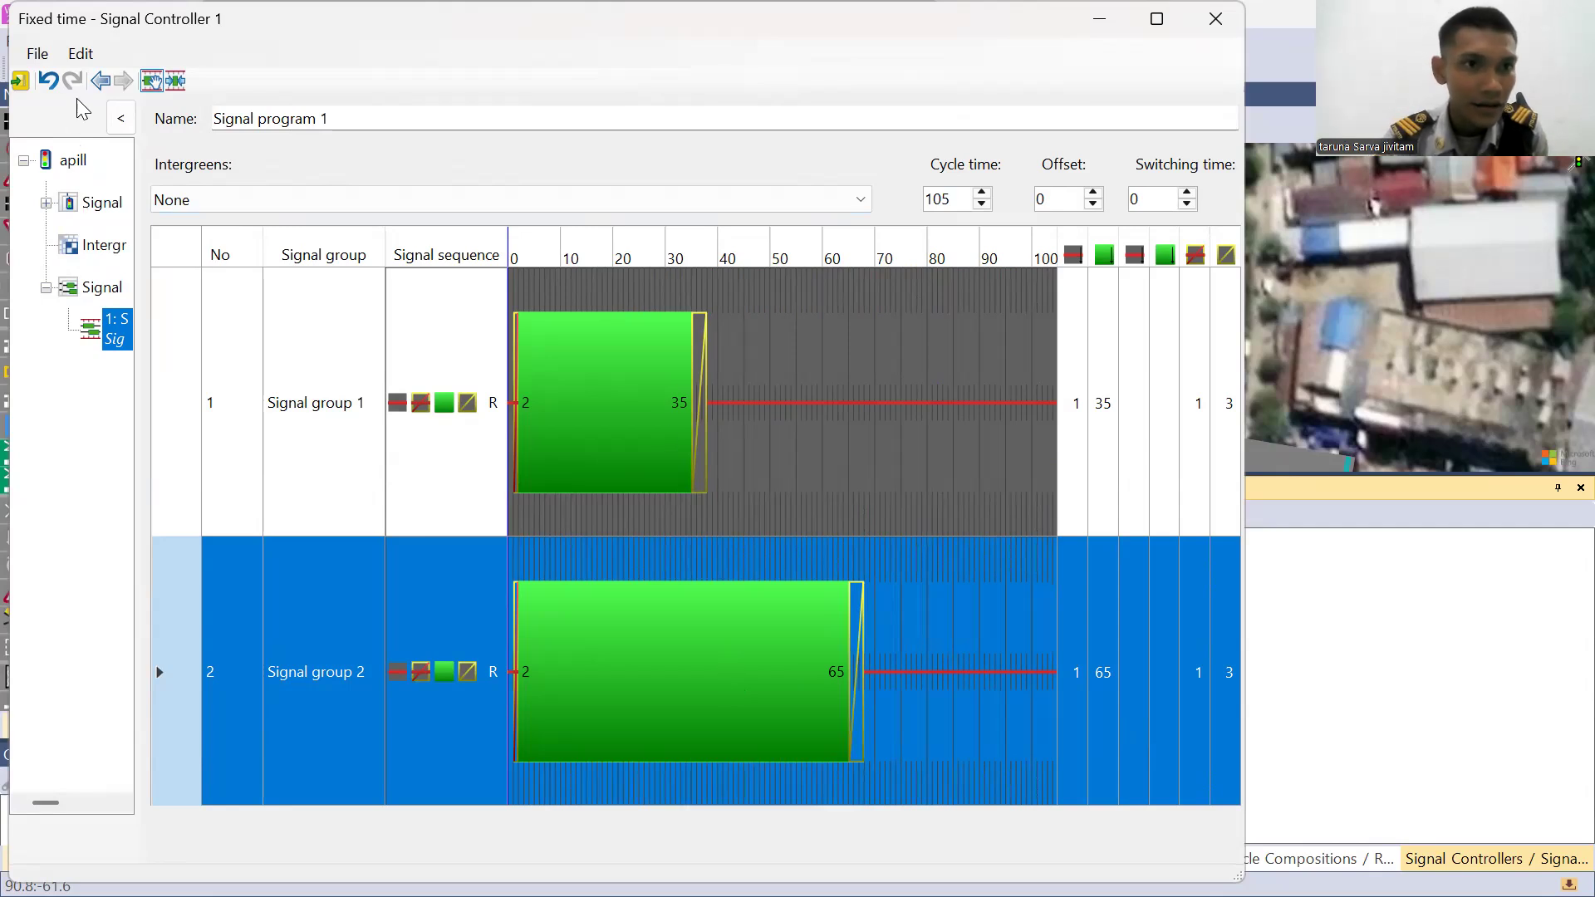
left_click(42, 55)
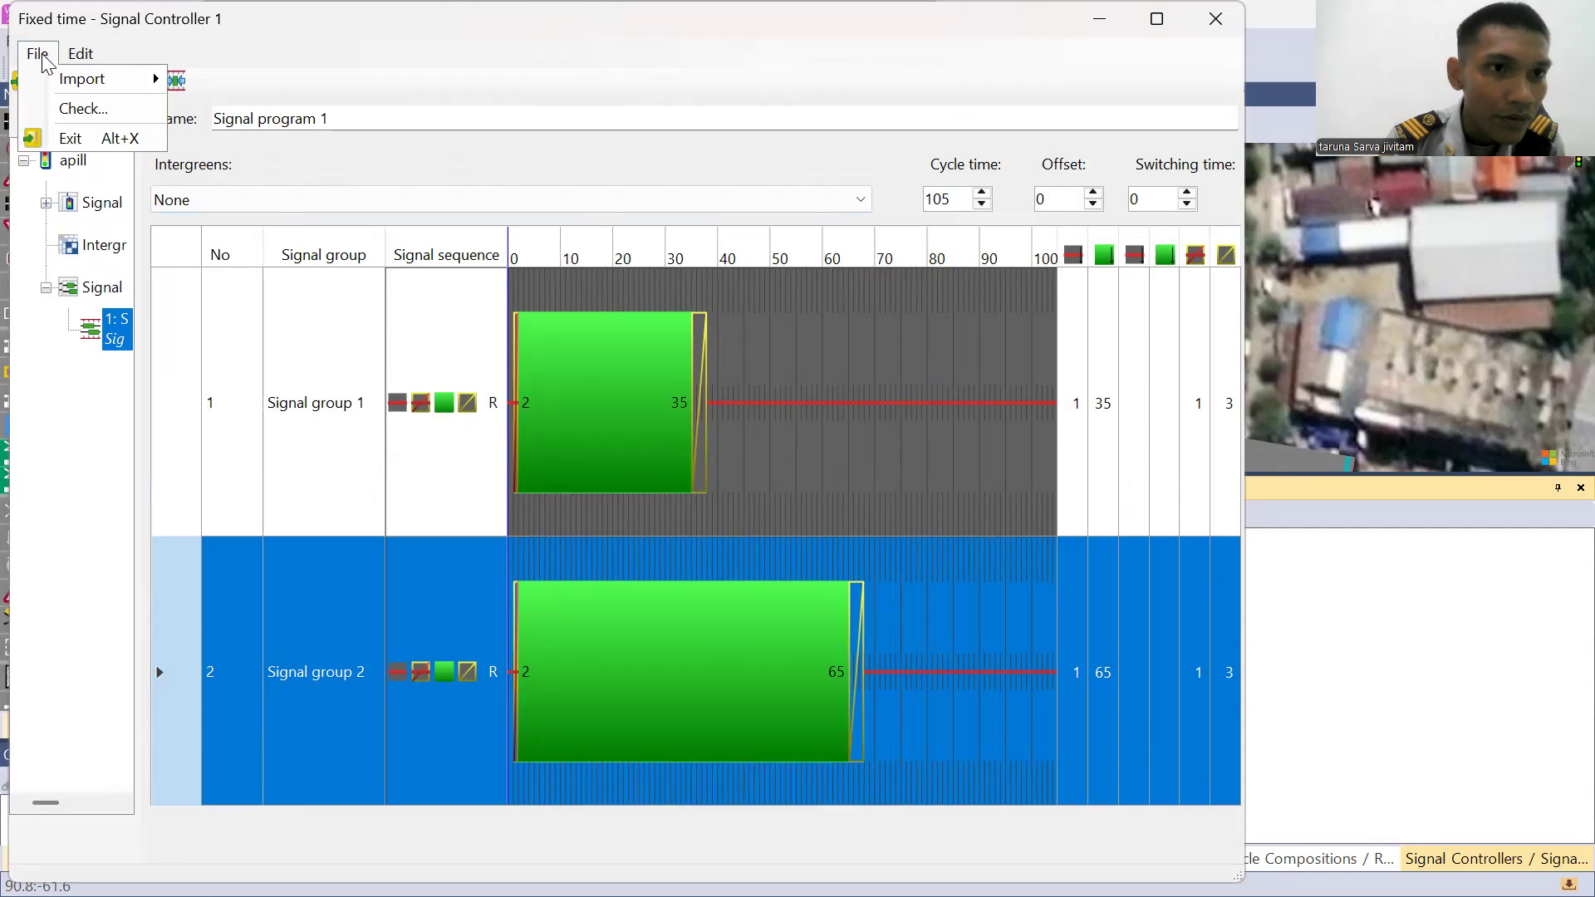
left_click(79, 148)
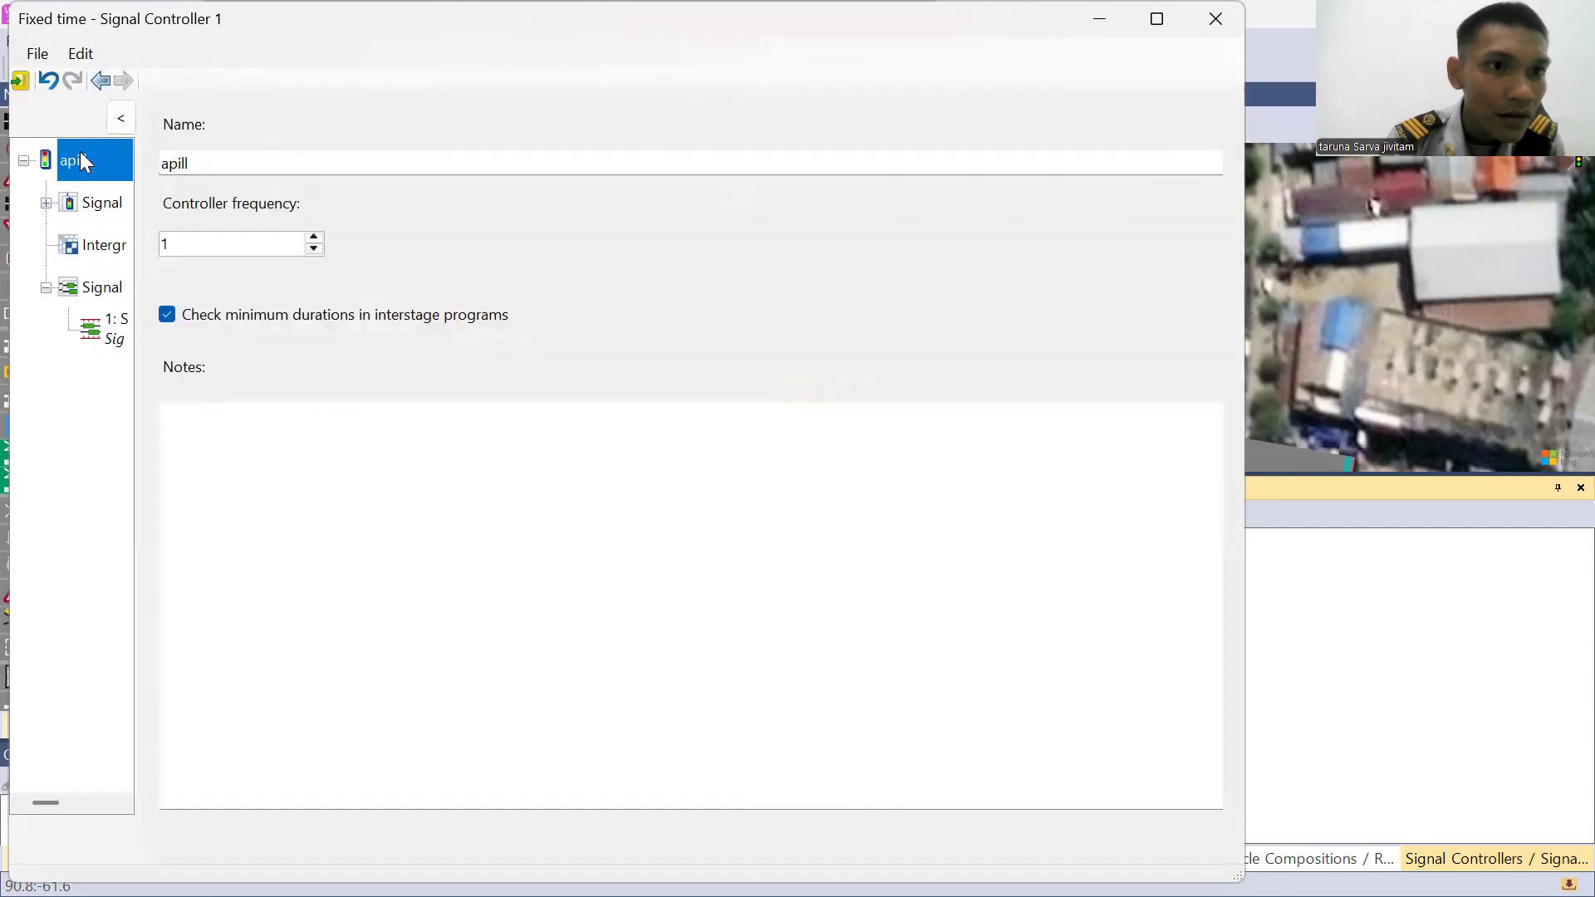
left_click(108, 330)
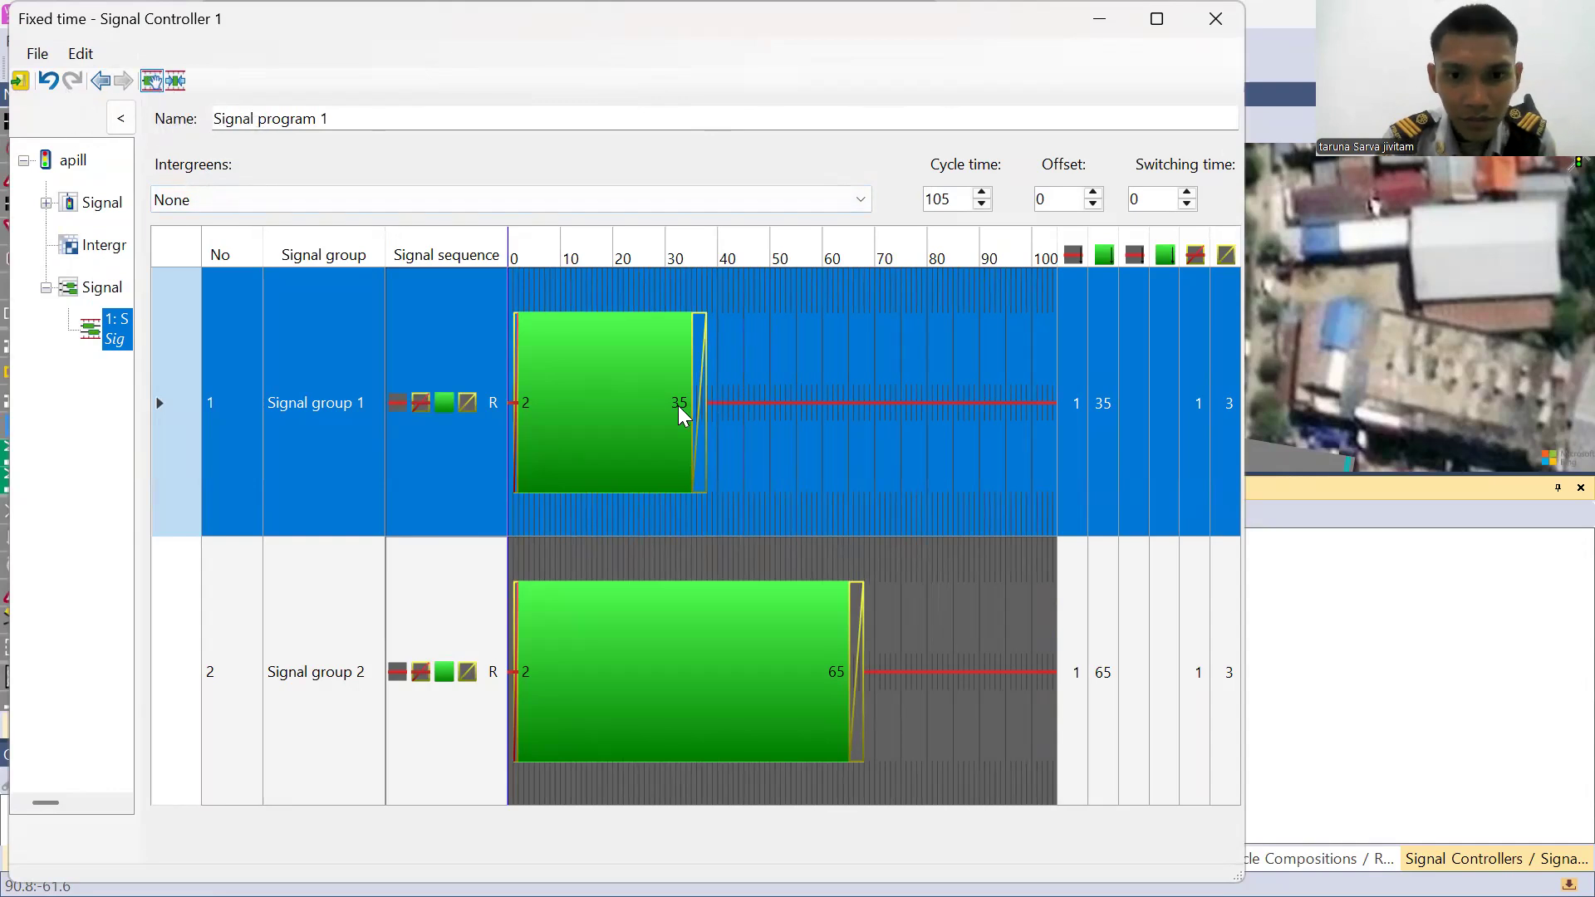
left_click(789, 665)
left_click(925, 400)
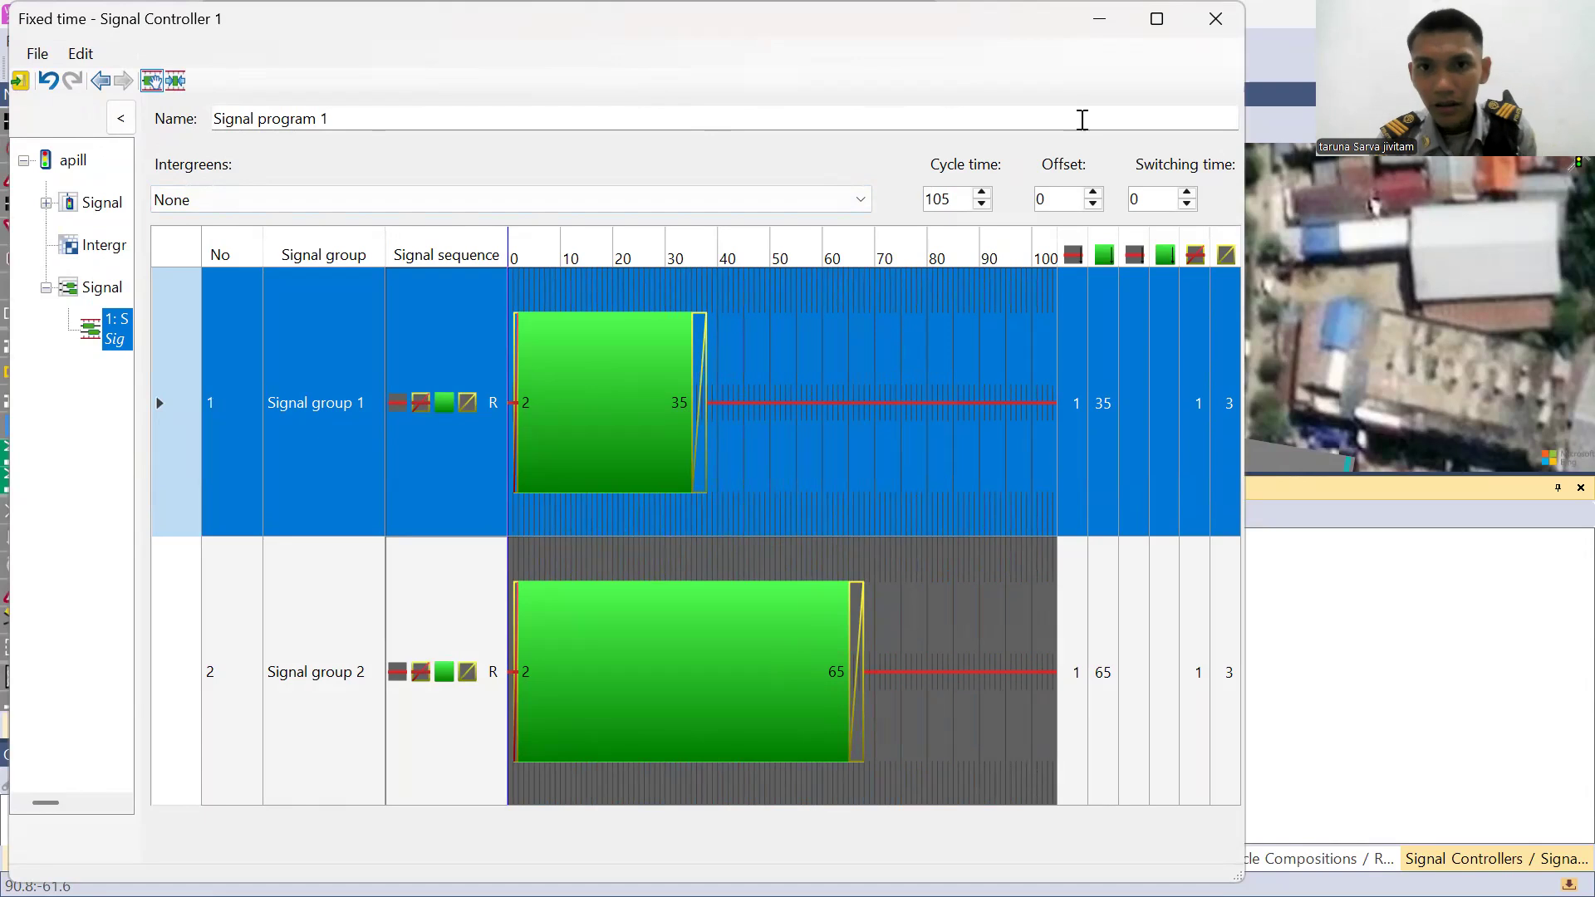
- Close the fixed-time editor with its changes saved and confirm the apill signal controller
left_click(1212, 18)
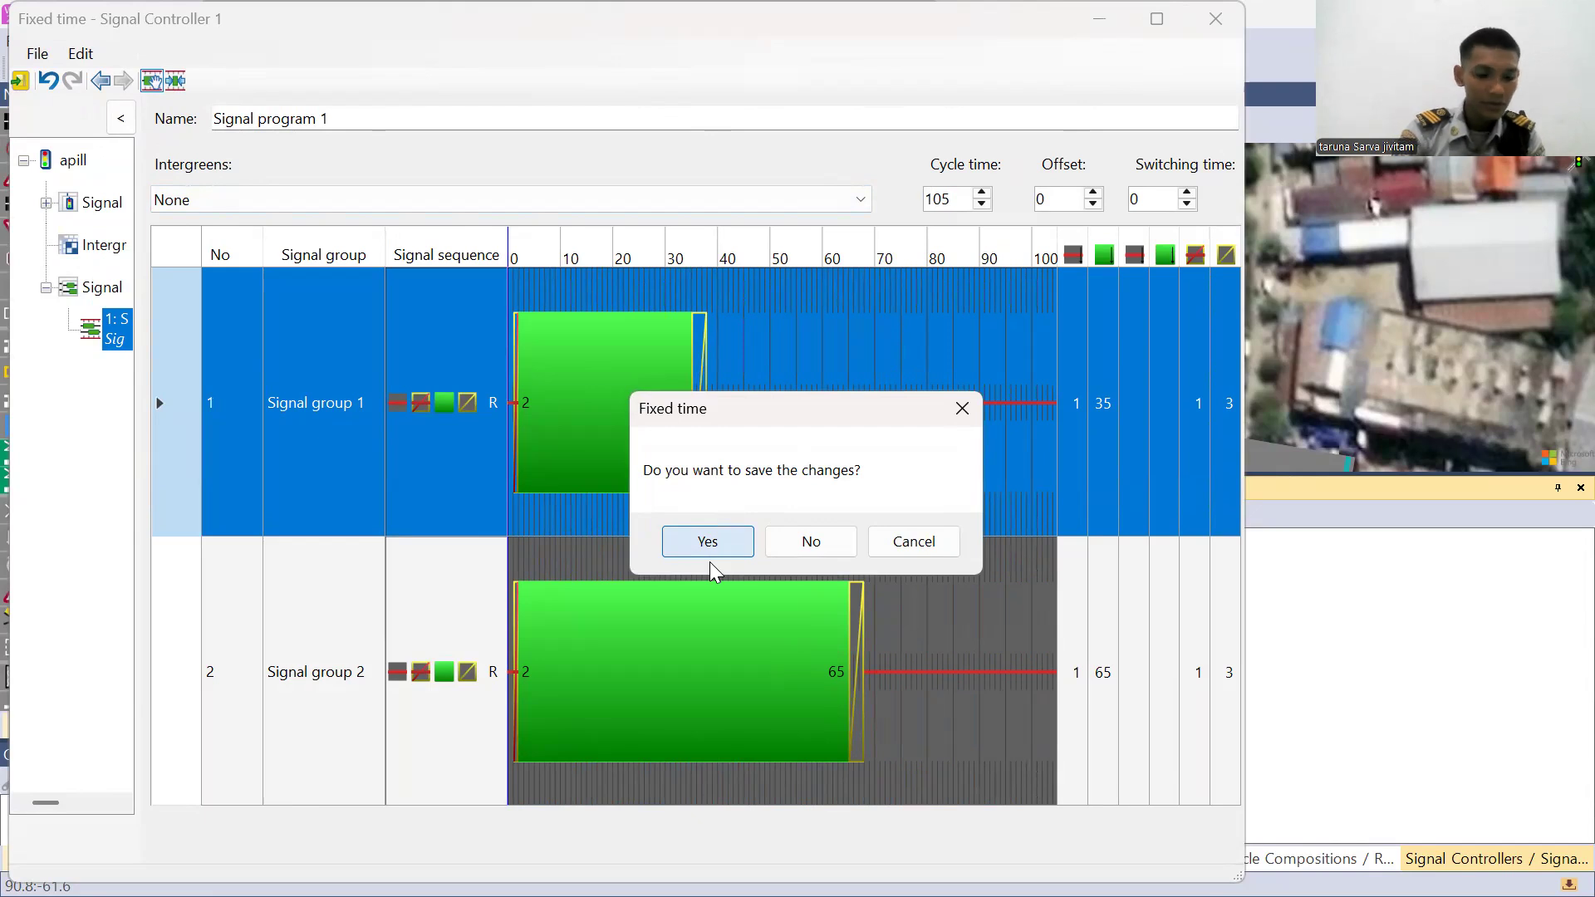
key("Return")
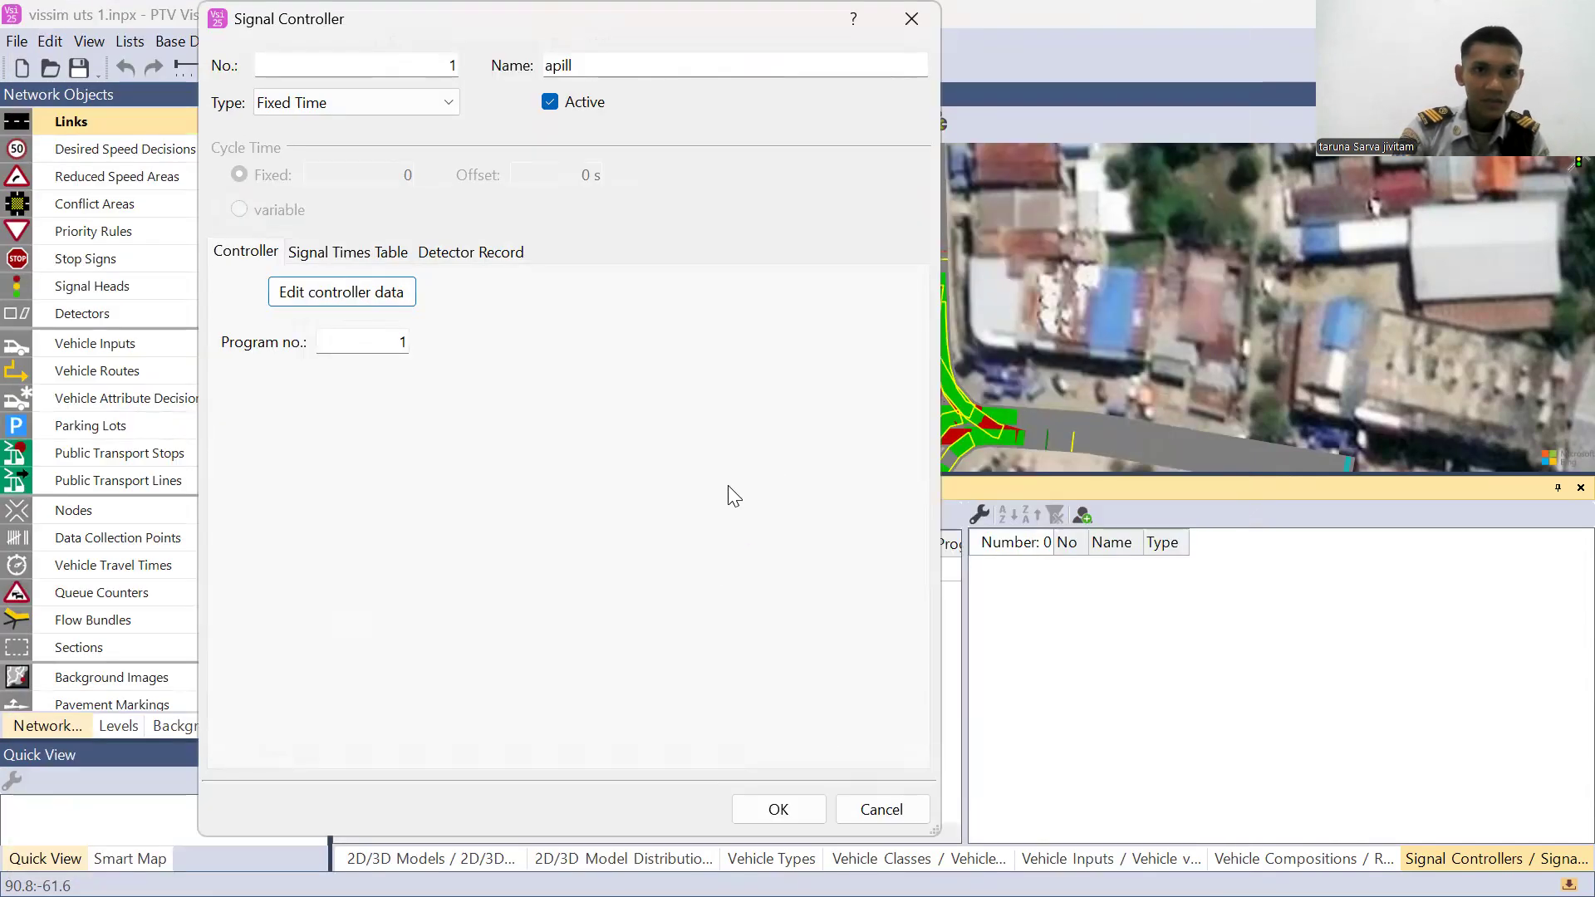
left_click(774, 816)
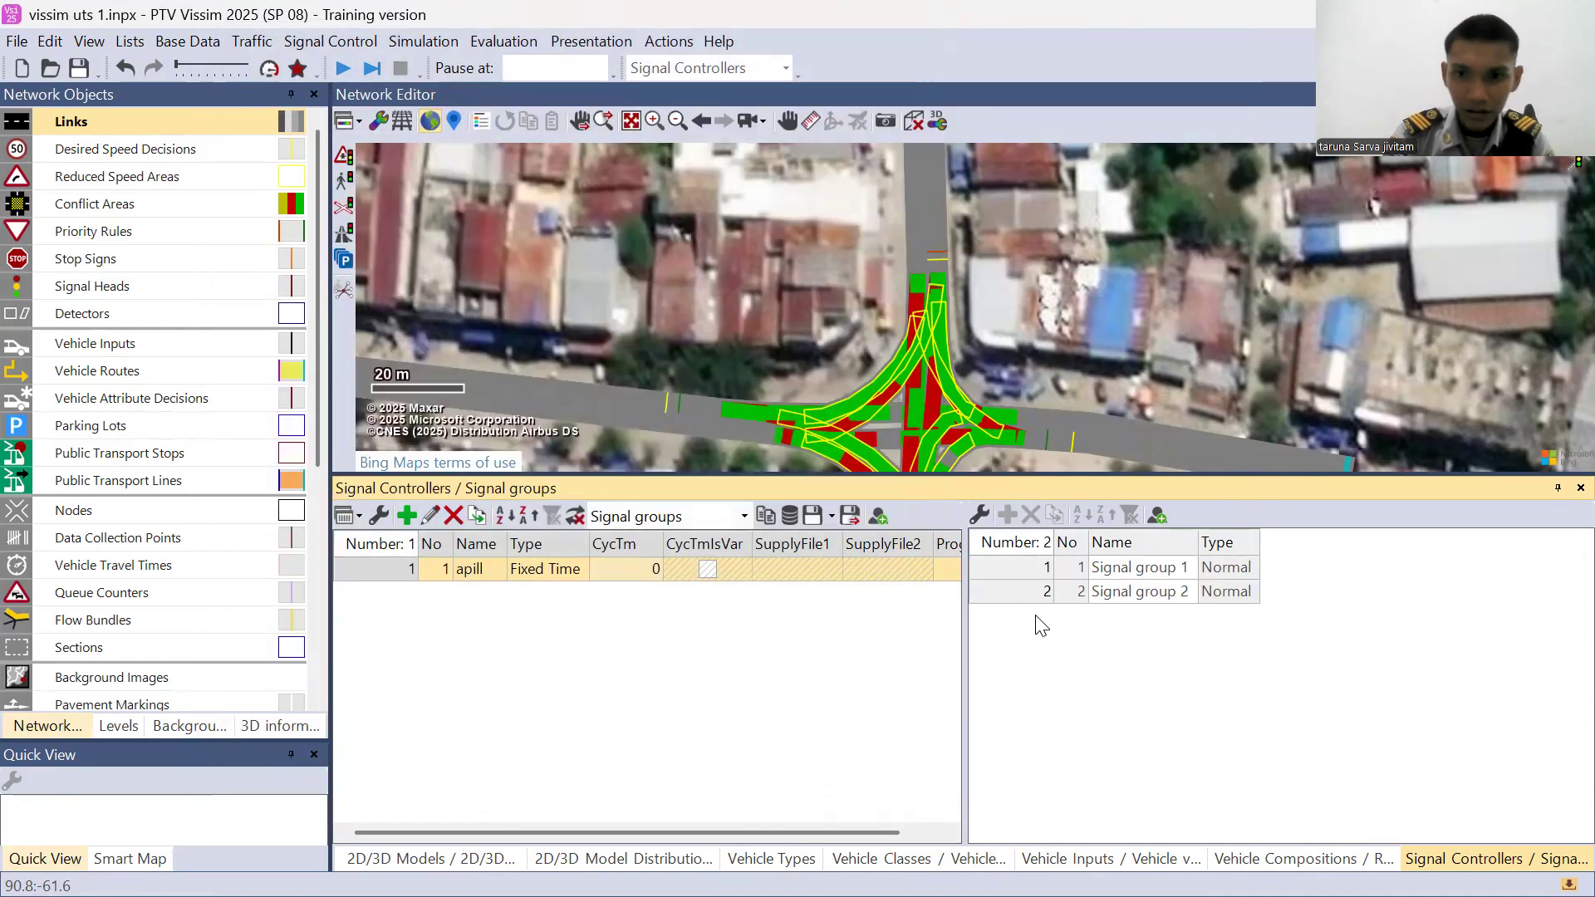
left_click(1030, 594)
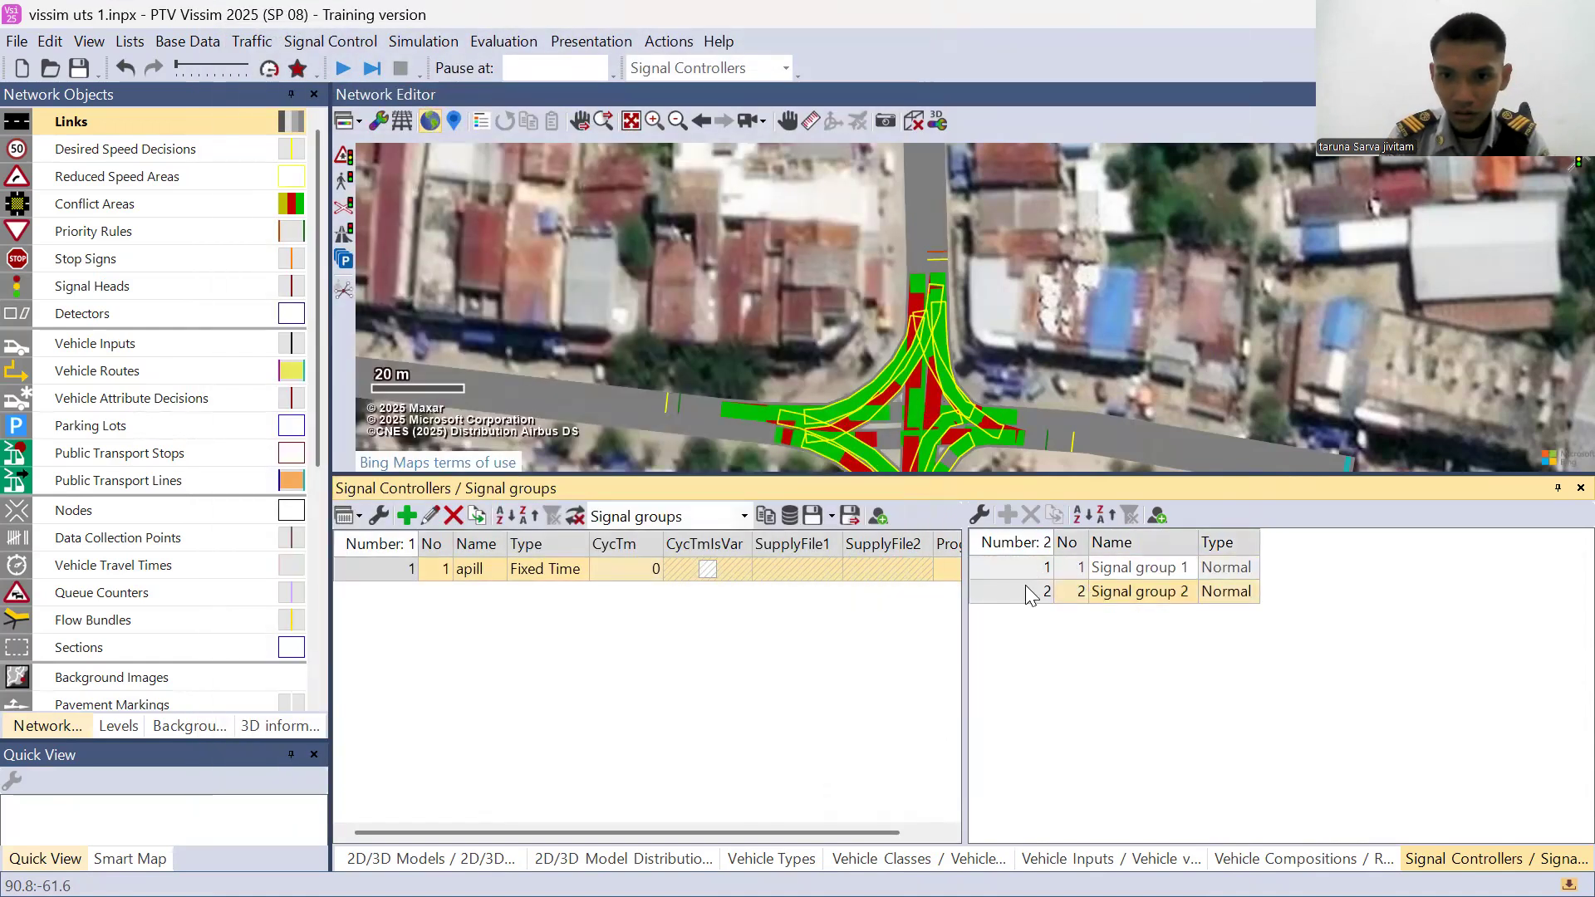
left_click(1025, 571)
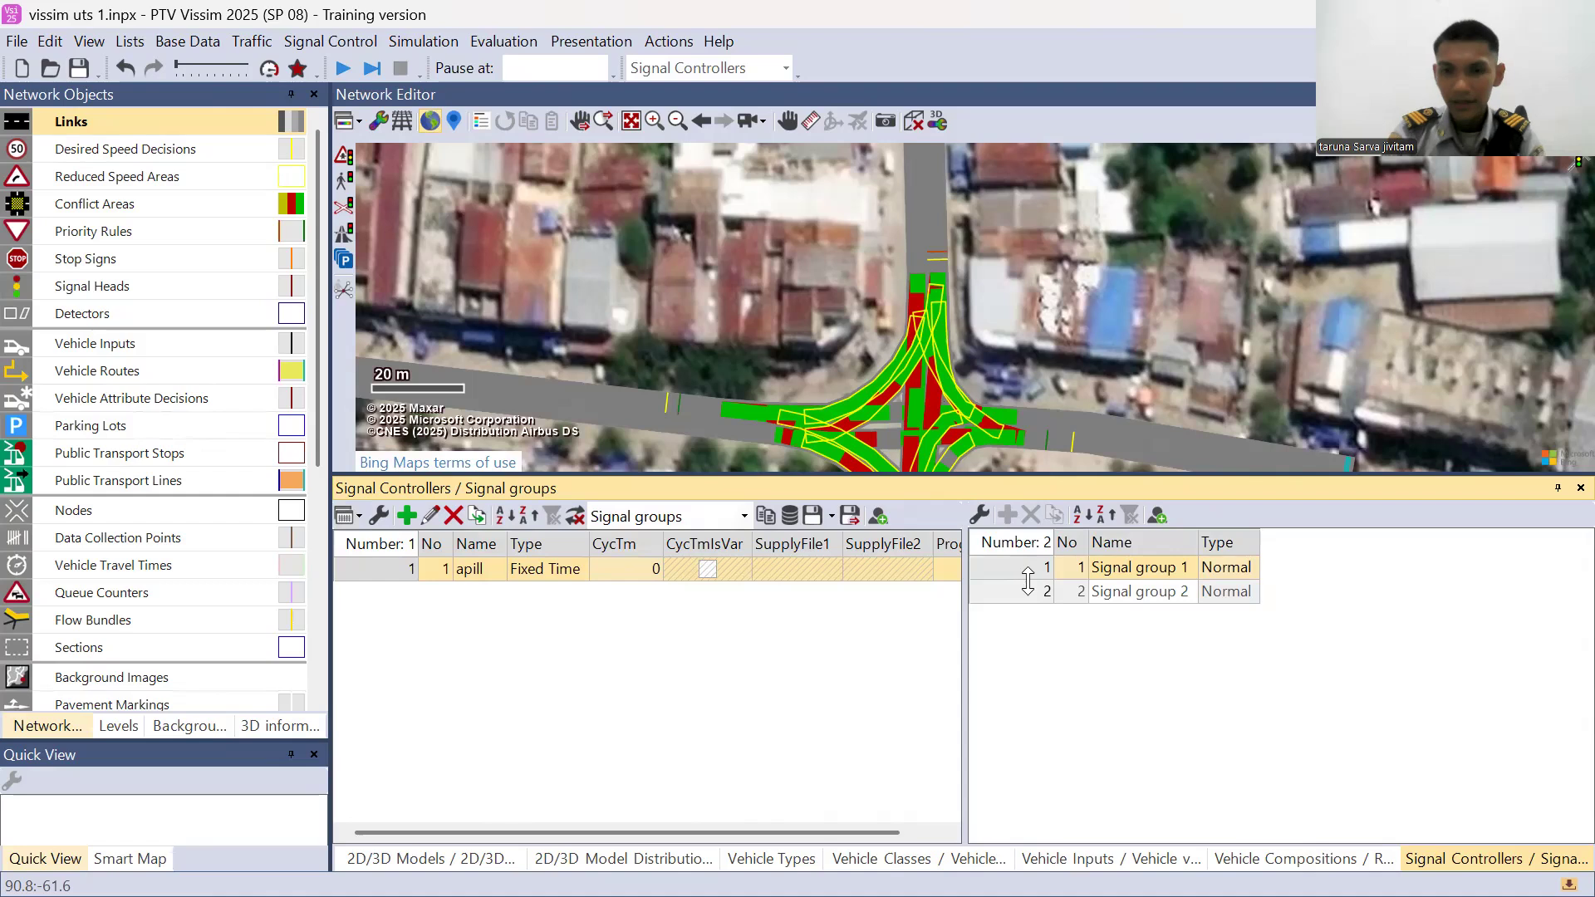
left_click(1032, 595)
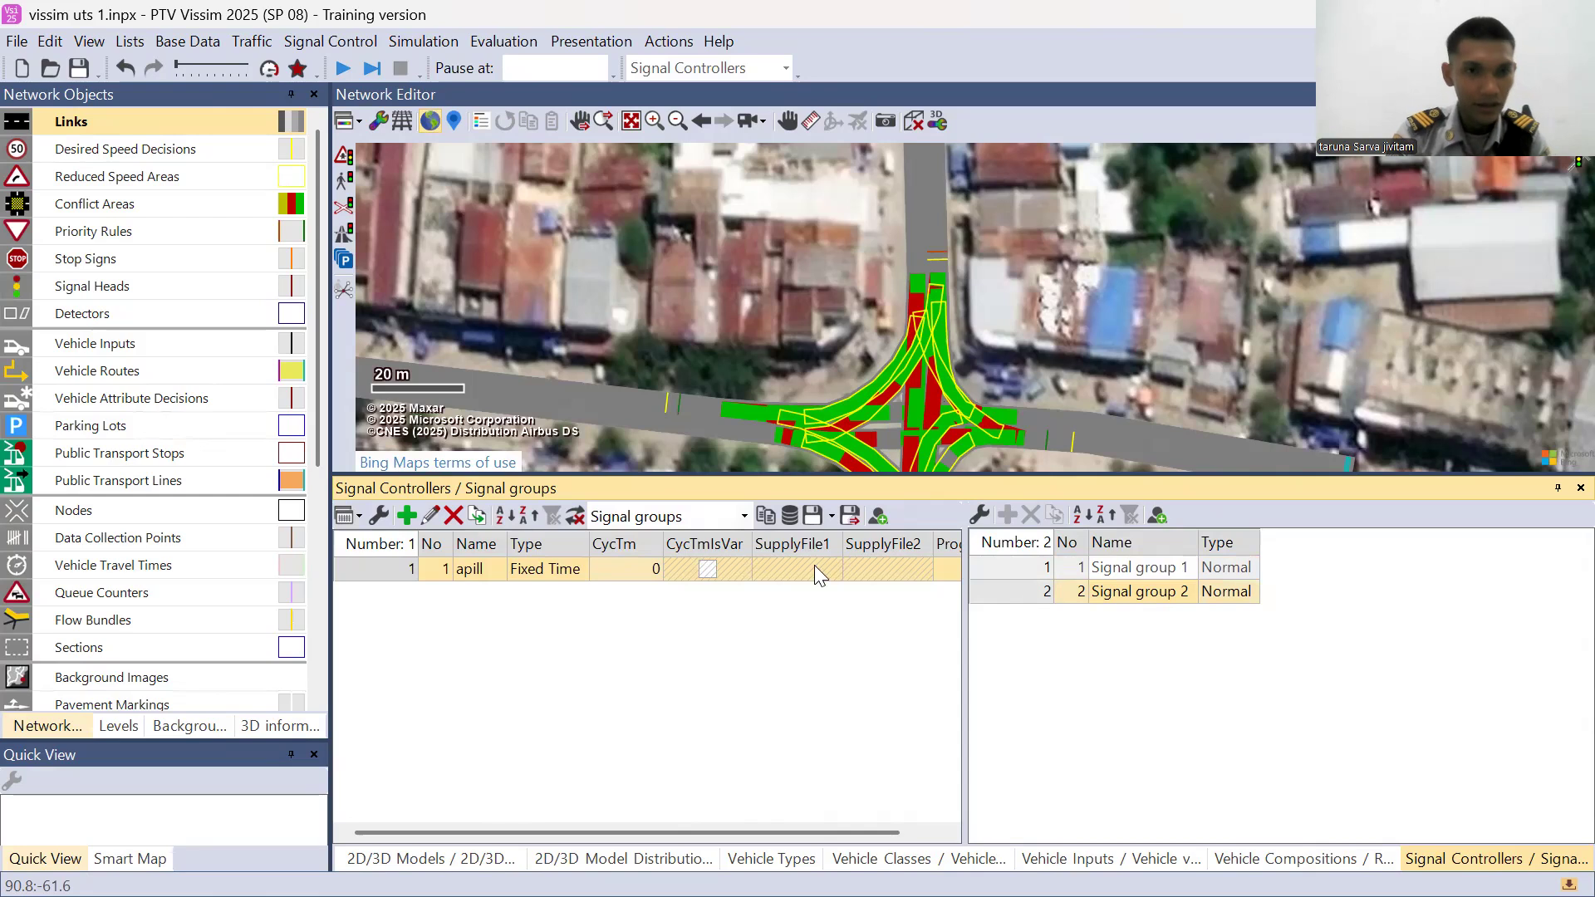
- Activate Signal Heads as the network object type to insert and enlarge the network view
left_click(24, 285)
left_click(24, 290)
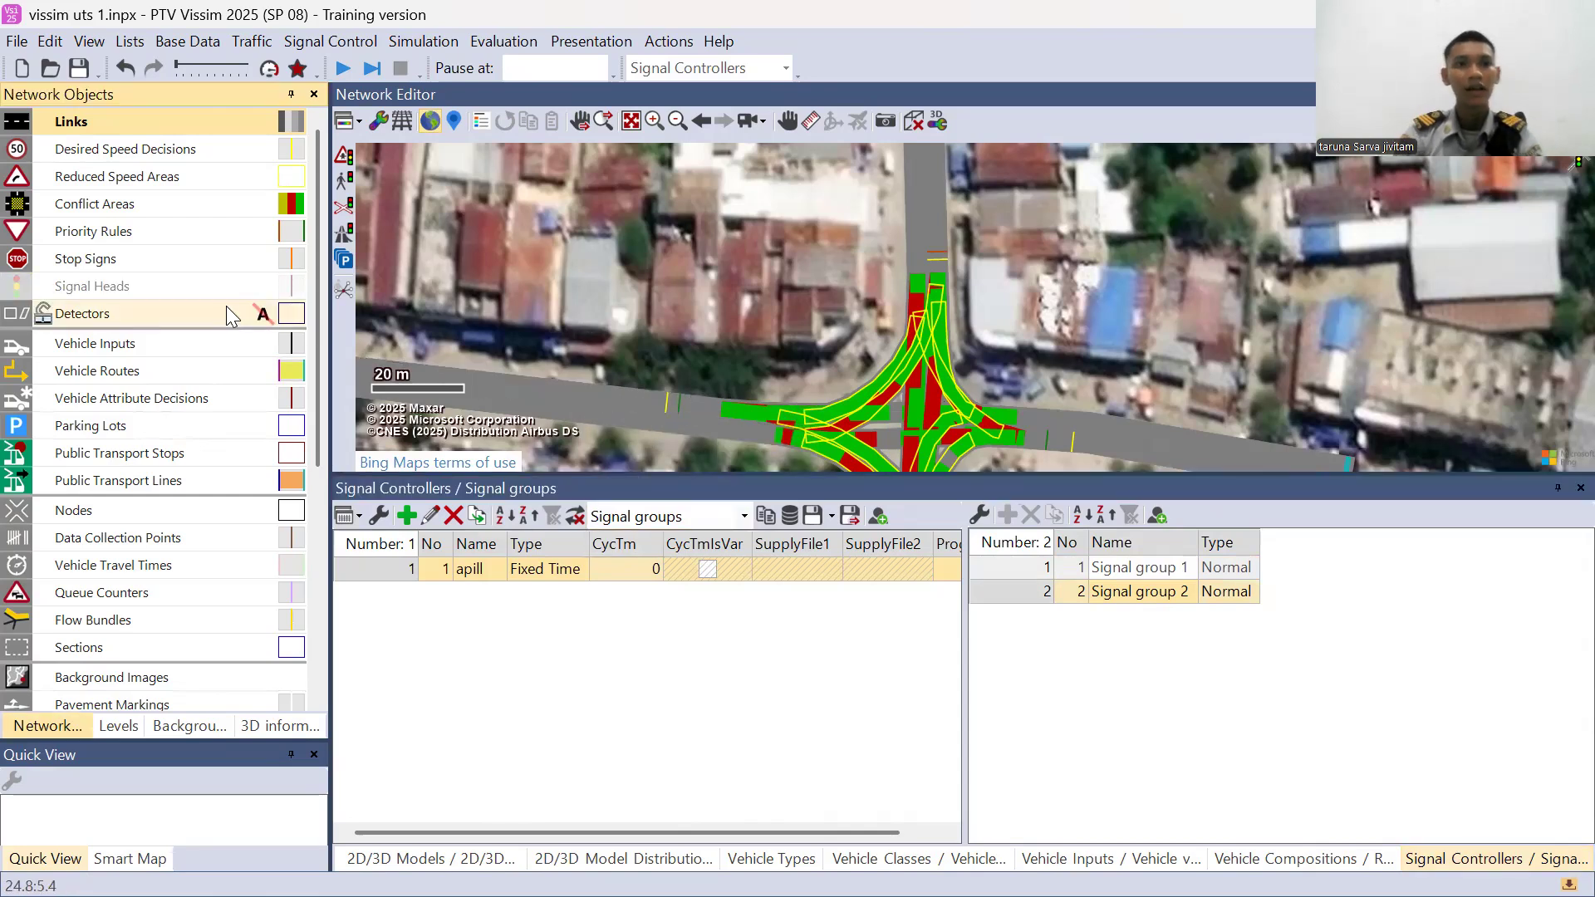
left_click(190, 289)
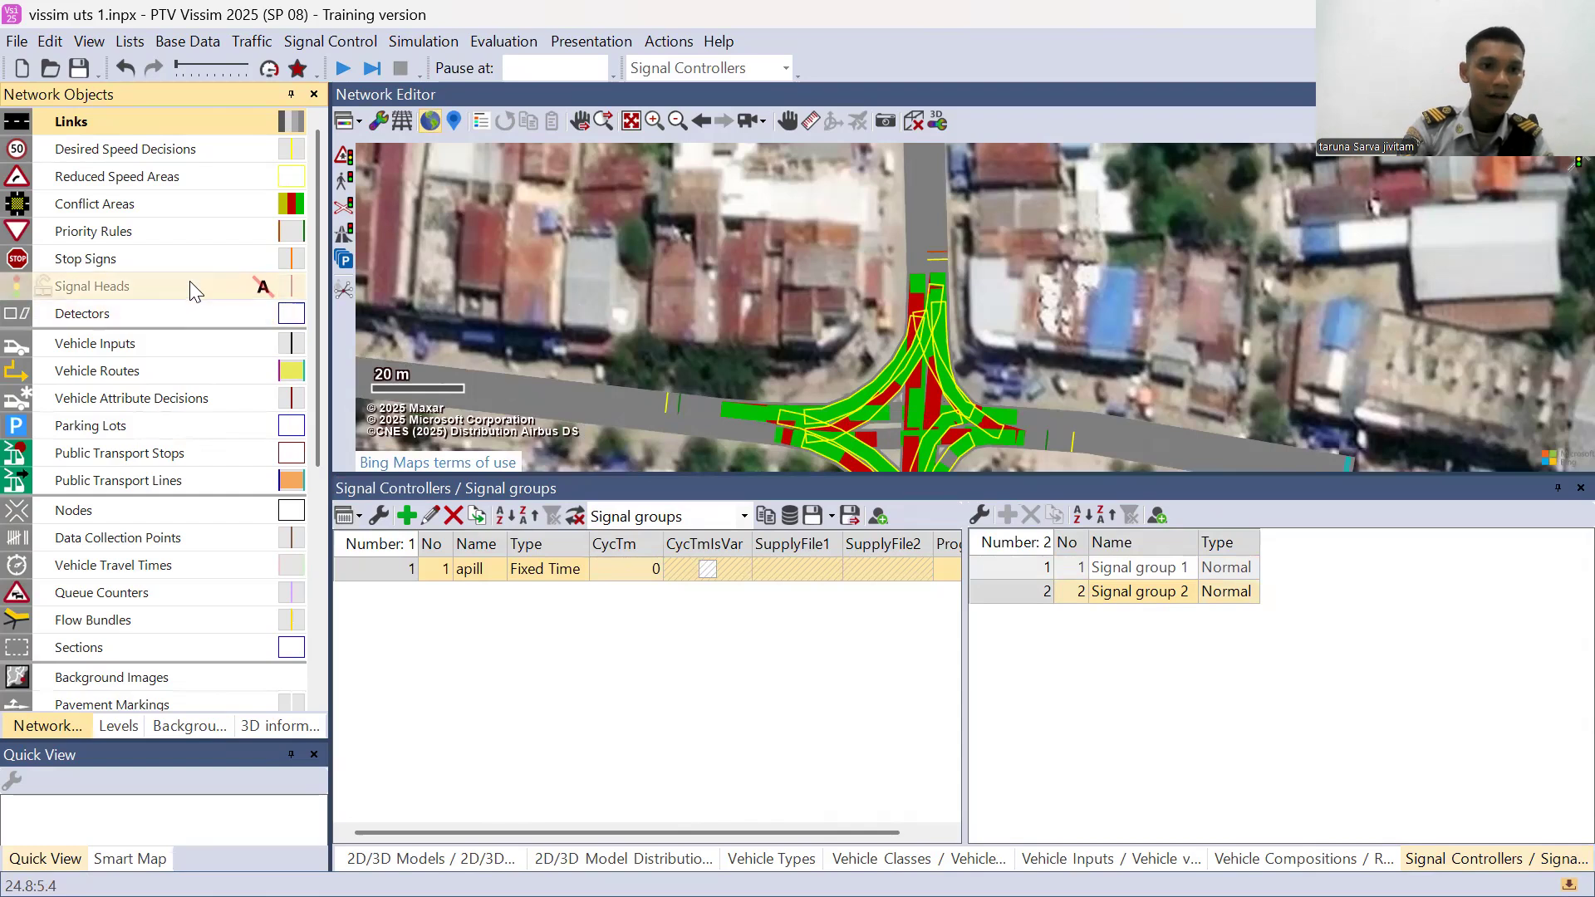
left_click(777, 470)
left_click_drag(777, 475, 795, 569)
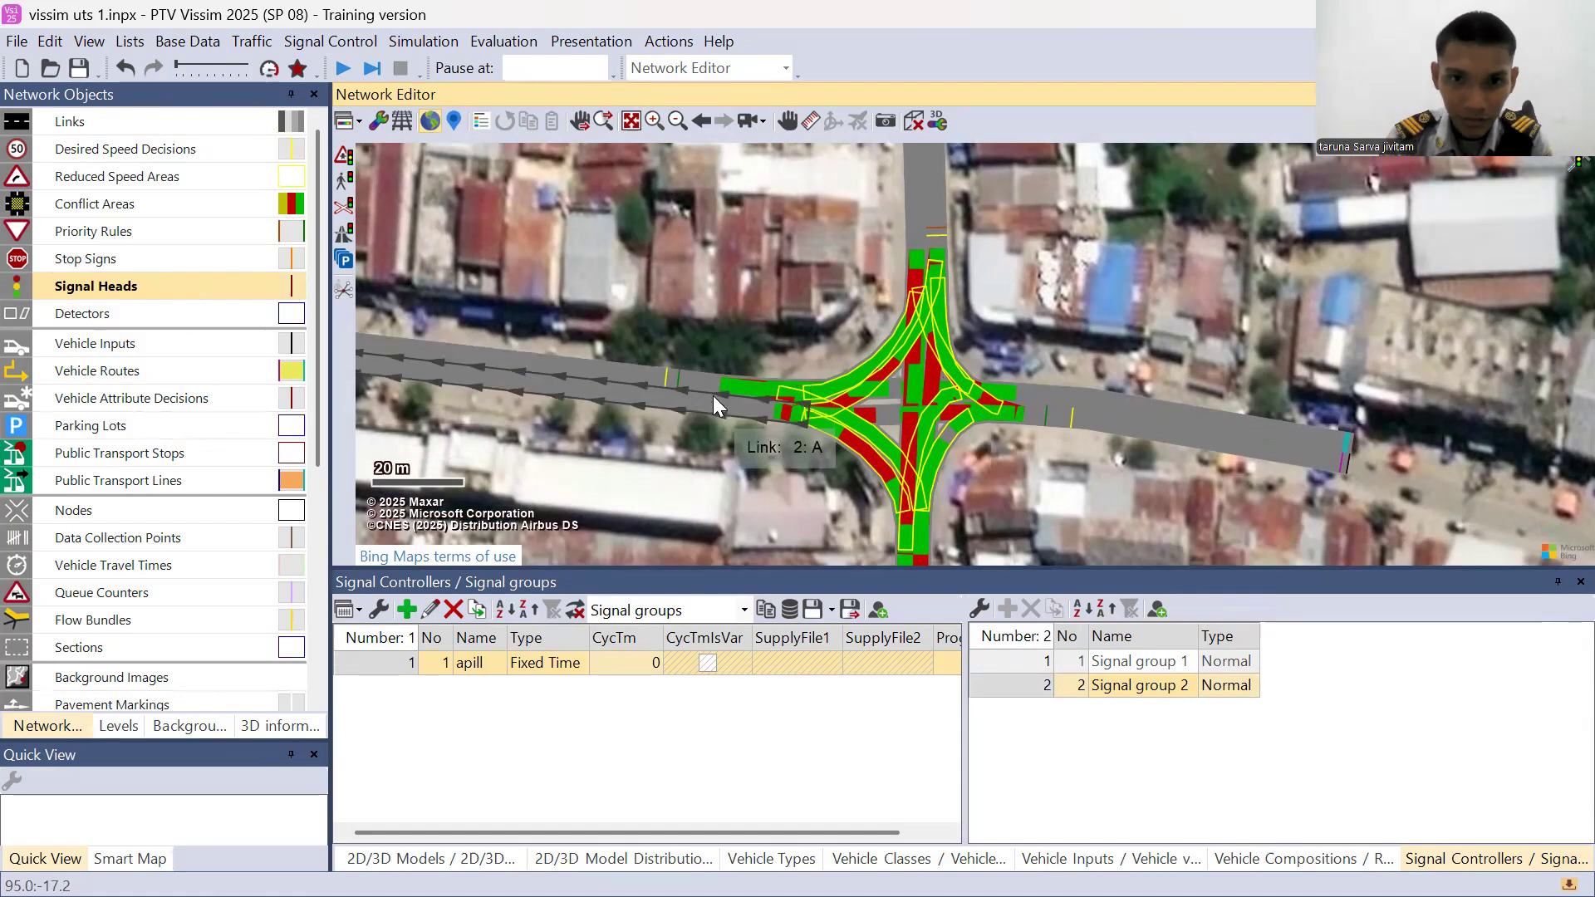
left_click(188, 287)
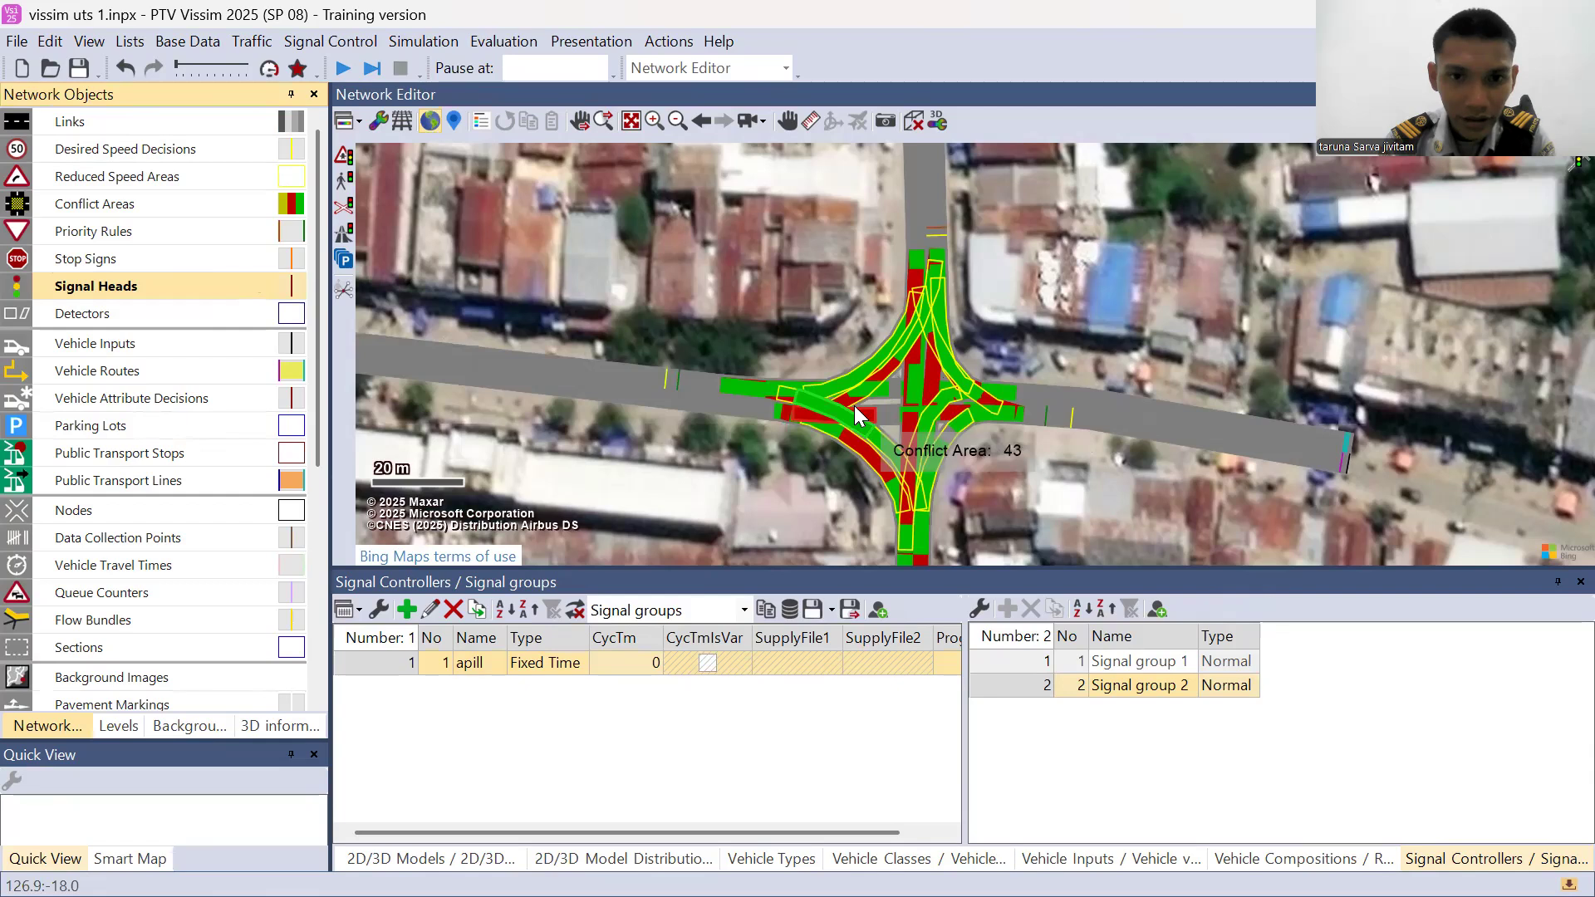
- Add a signal head on link 1, lane 1 at about 93 m, using Signal group 1 as both its main and its alternative signal group
scroll(567, 384, "up", 2)
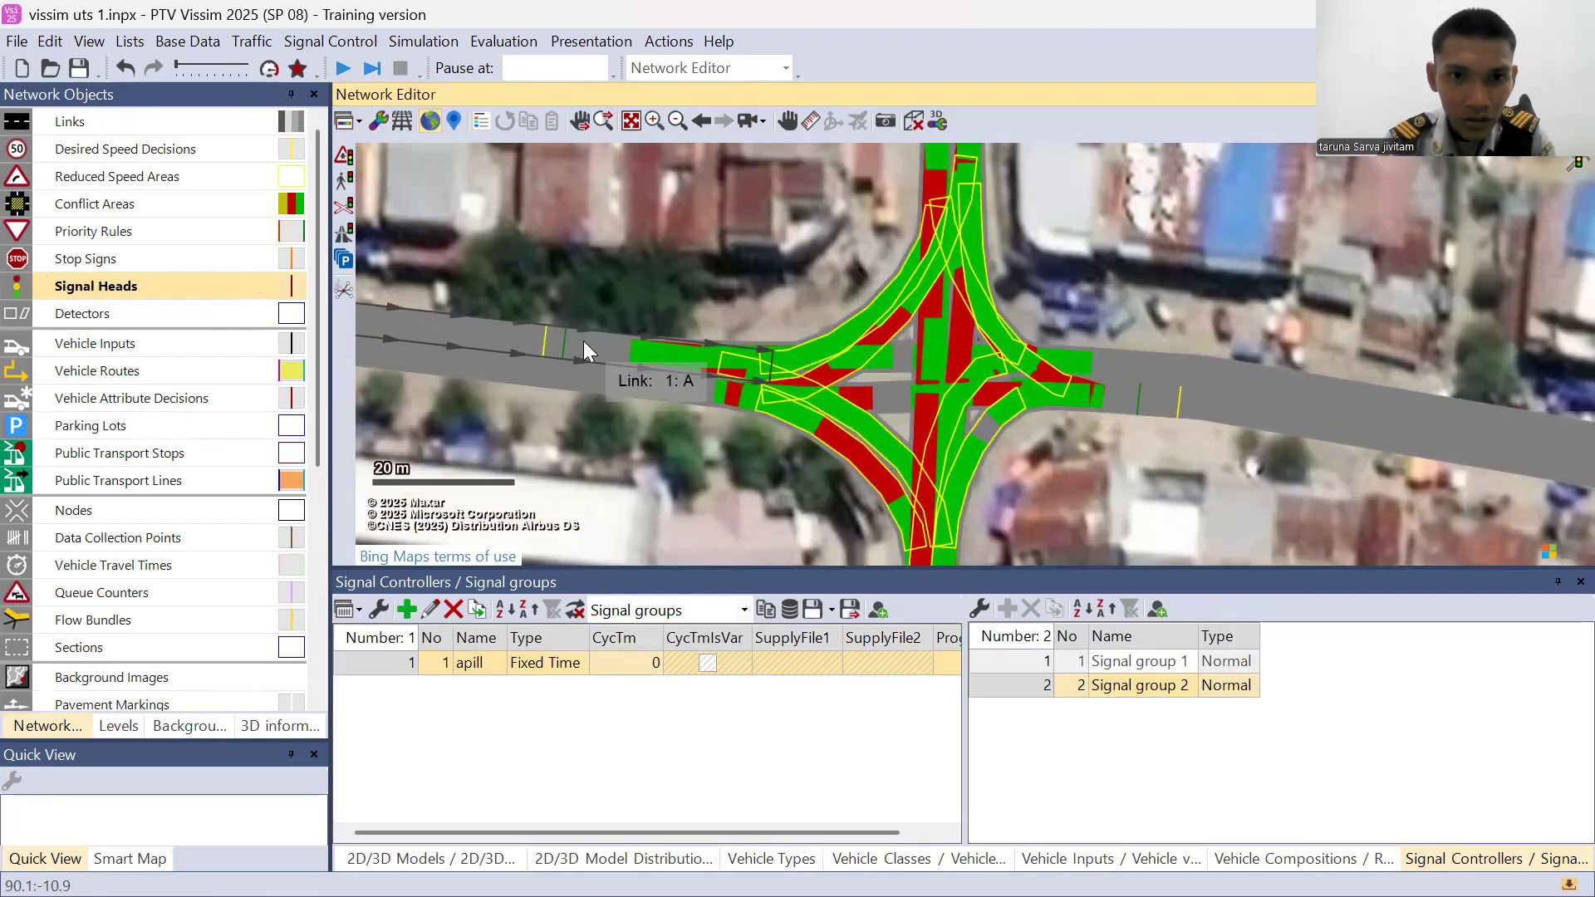
right_click(598, 341, "ctrl")
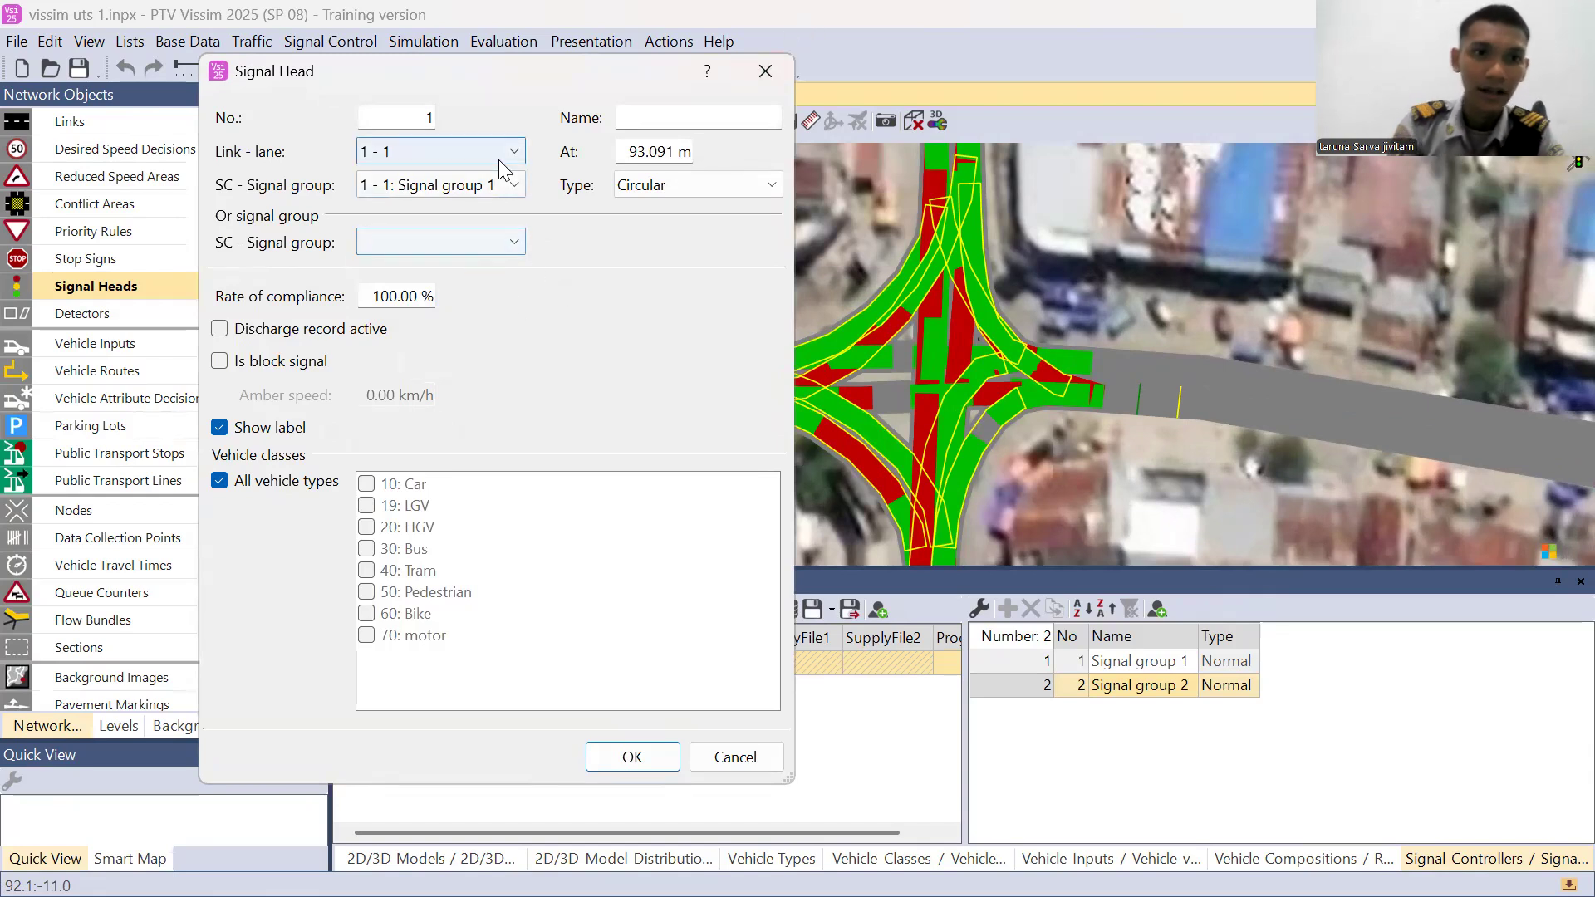
left_click(510, 188)
left_click(510, 188)
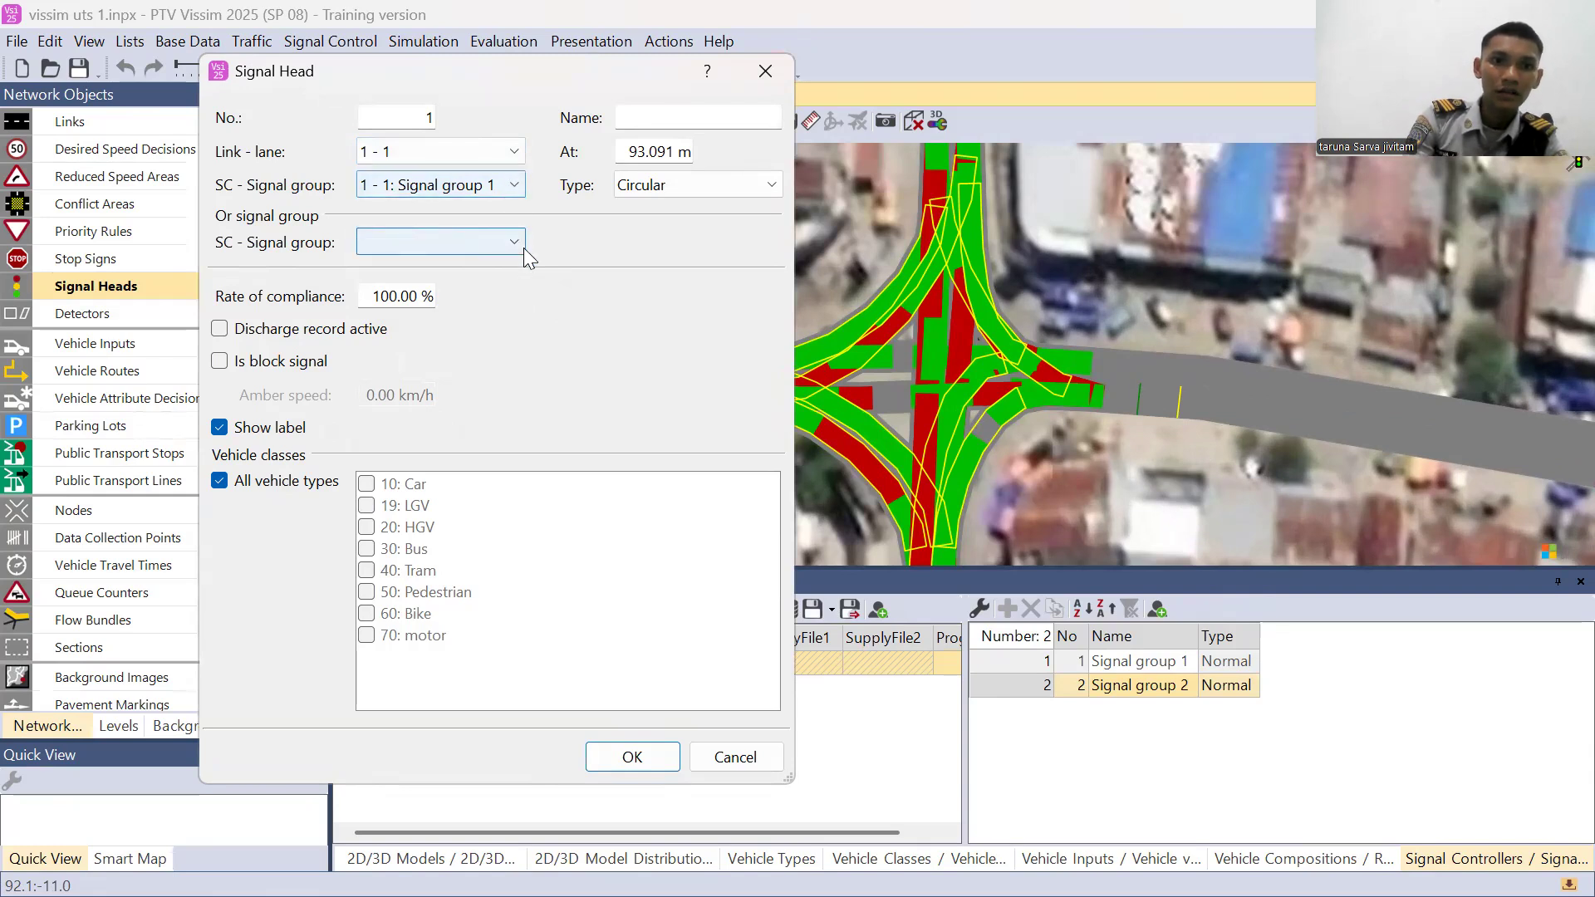
left_click(513, 241)
left_click(499, 289)
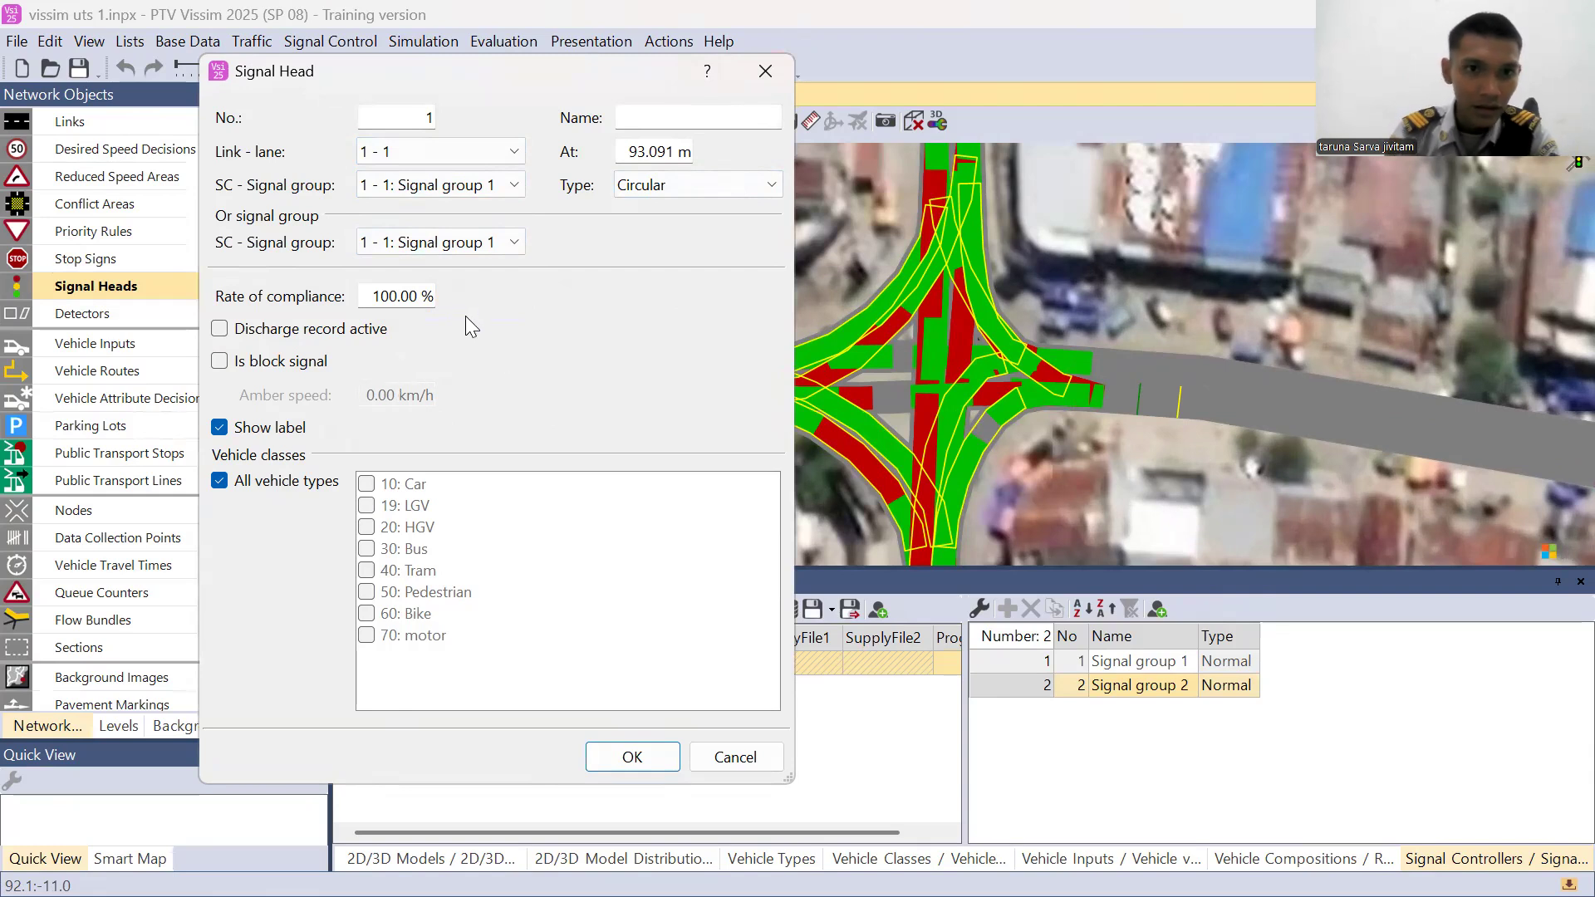
left_click(632, 758)
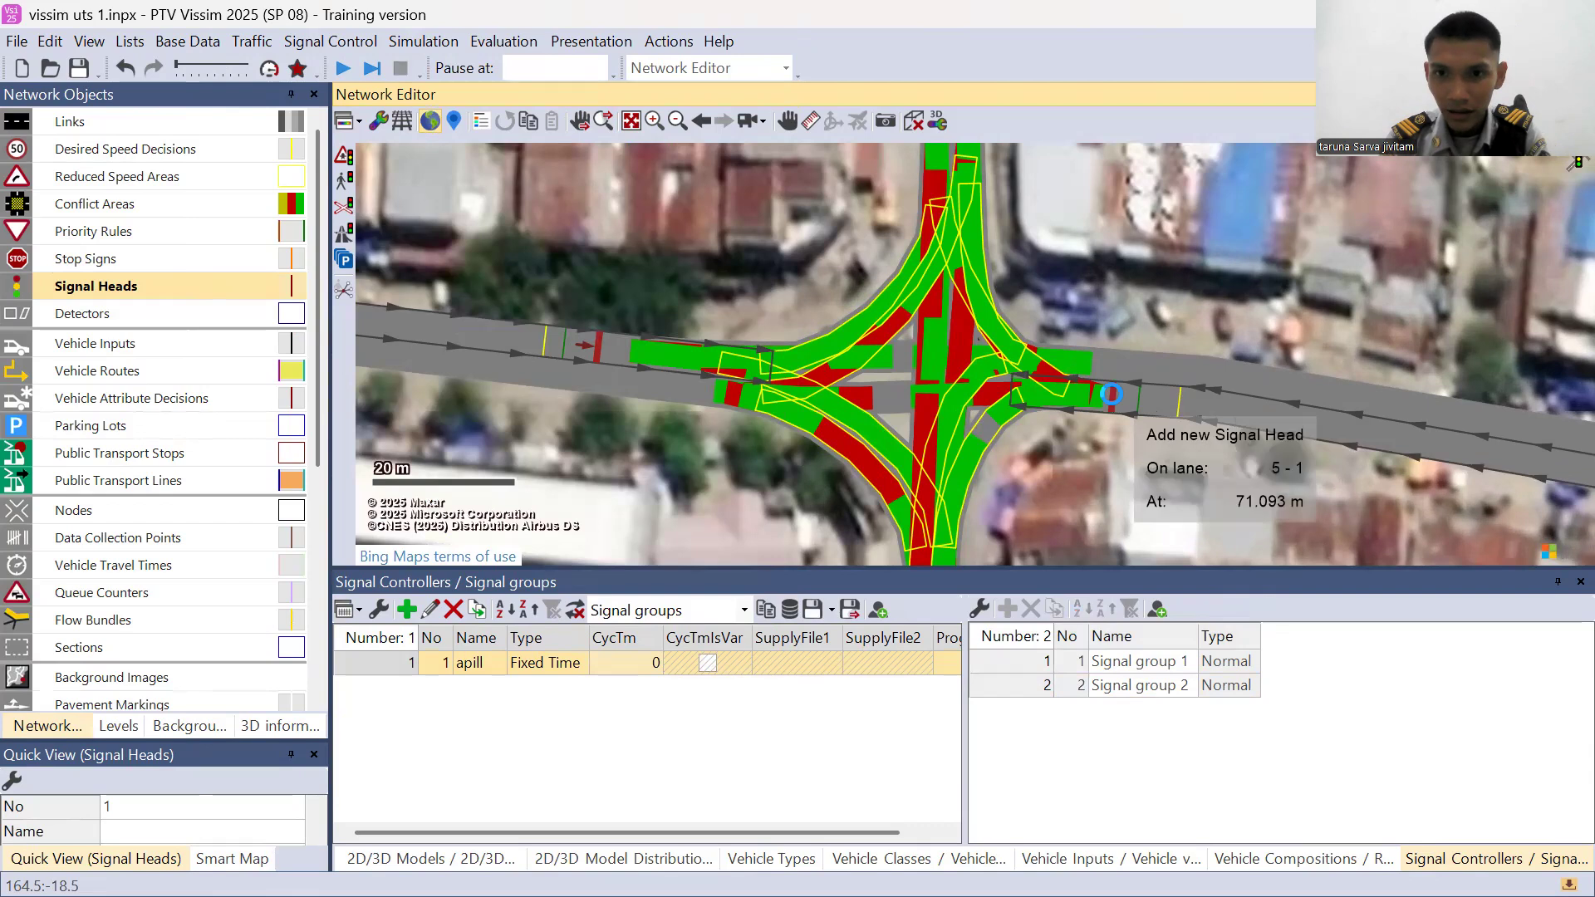
- Add a signal head on link 5, lane 1 at about 71 m, assigned to Signal group 1
right_click(1112, 394, "ctrl")
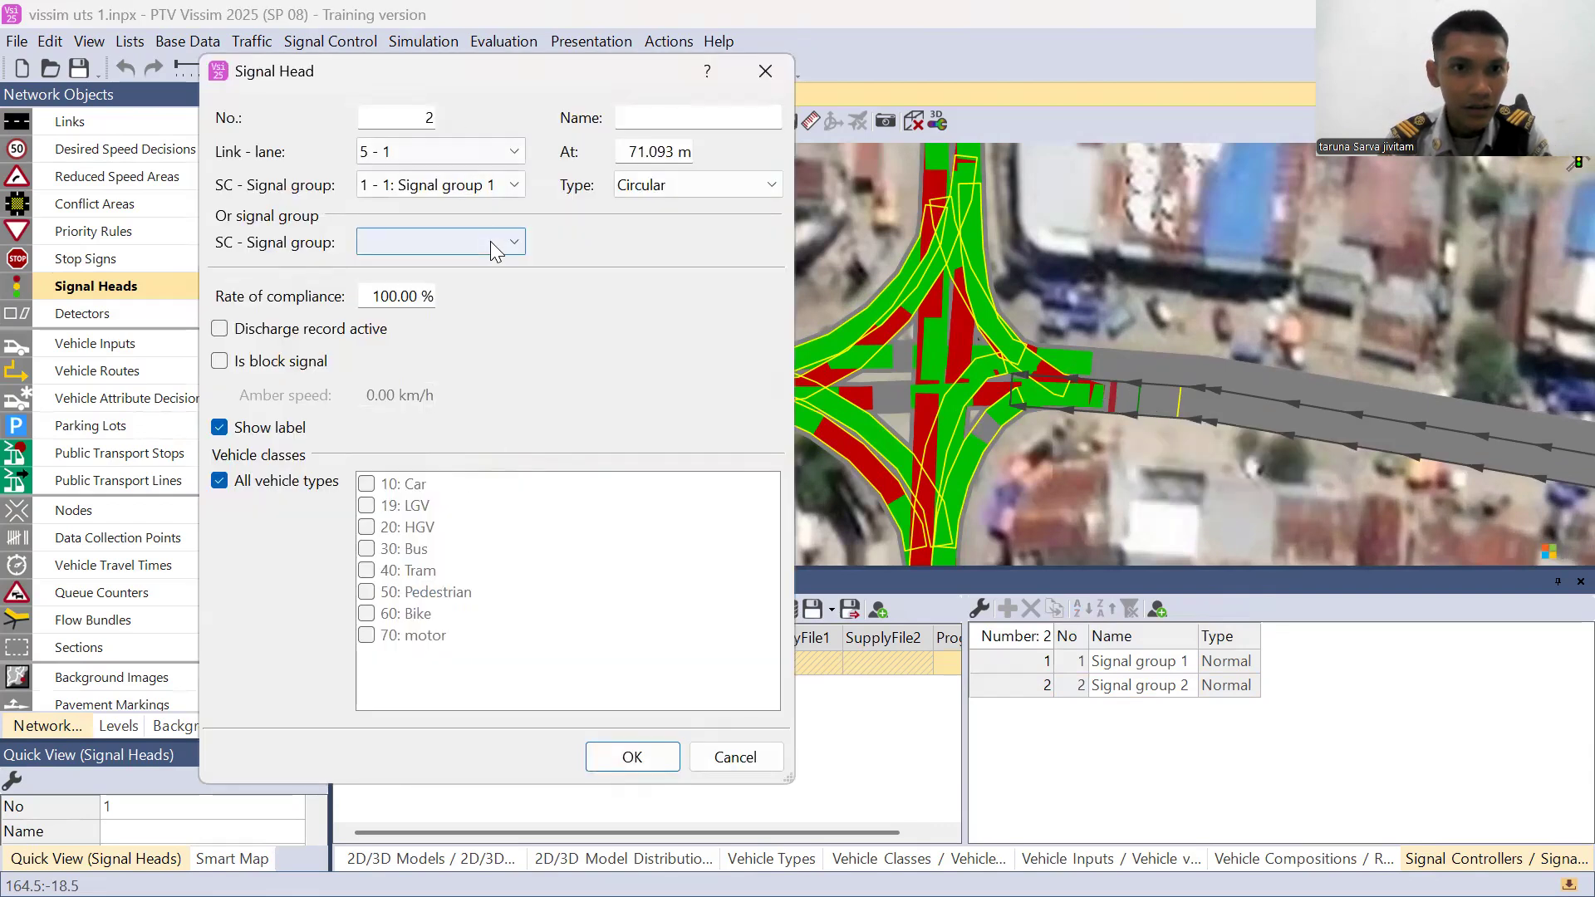
left_click(490, 281)
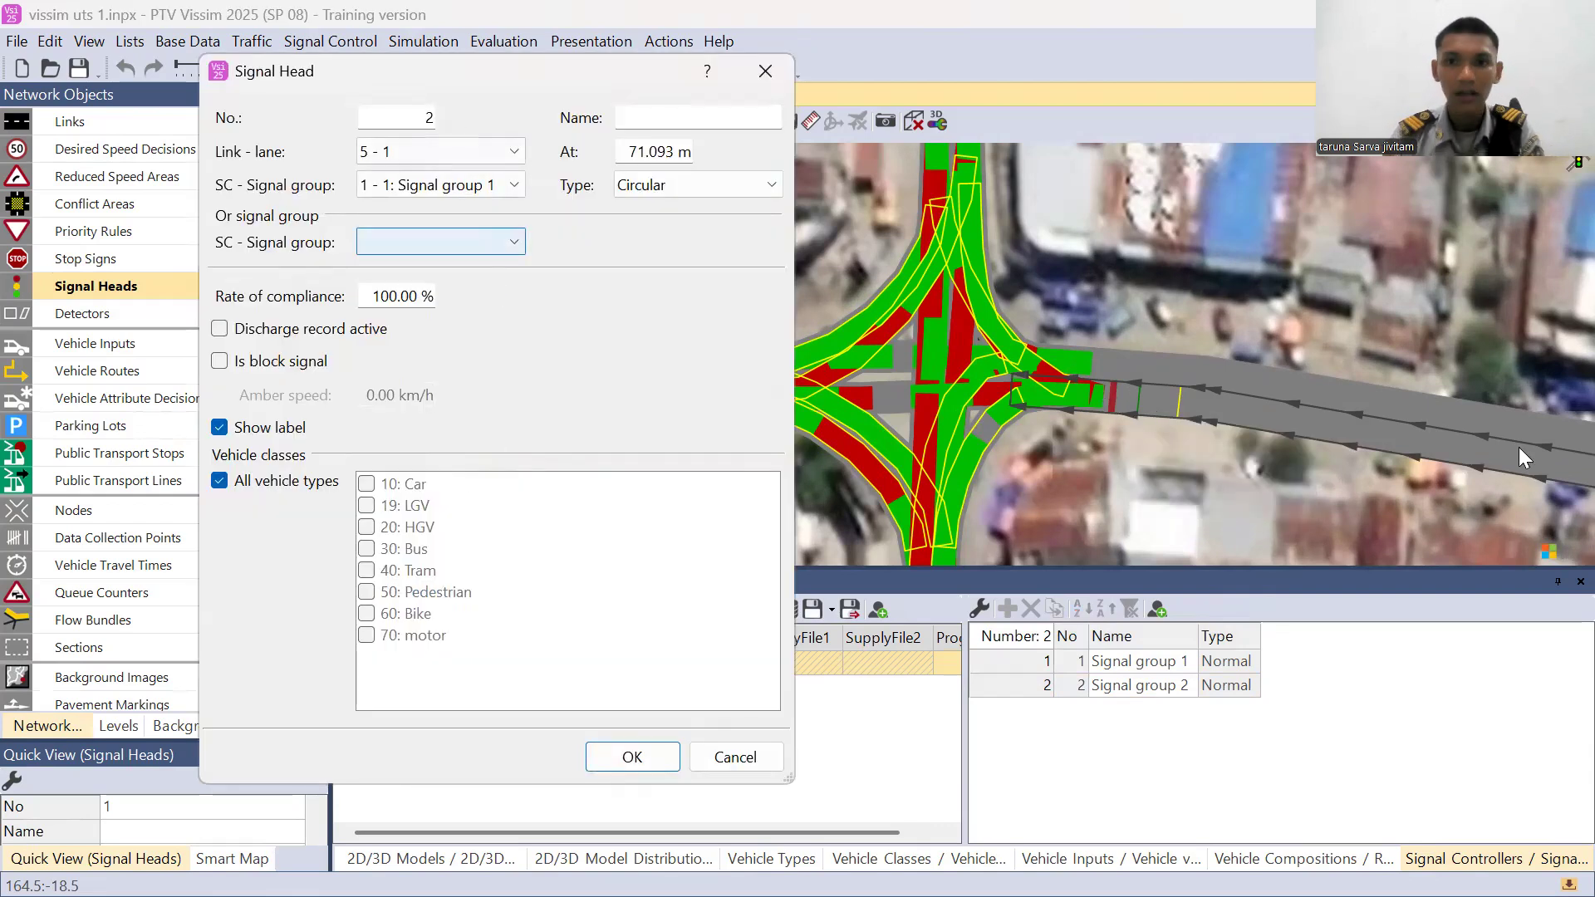
left_click(637, 757)
- Add a signal head on link 3, lane 1 at about 62 m, using Signal group 2 as both its main and its alternative signal group
left_click_drag(850, 494, 820, 294)
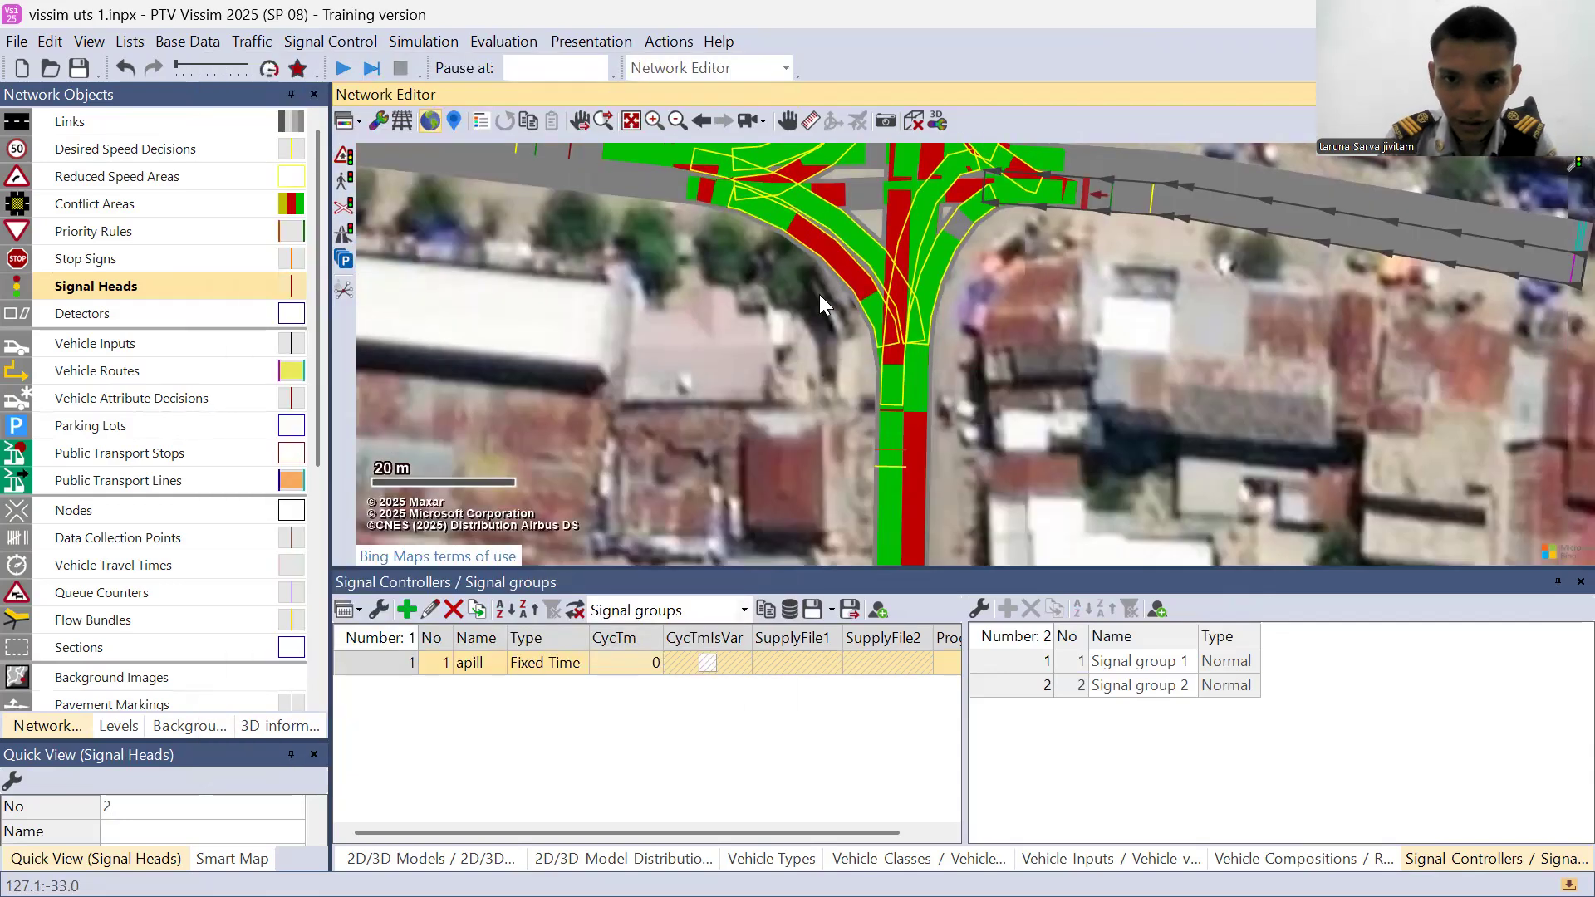
left_click_drag(872, 474, 830, 271)
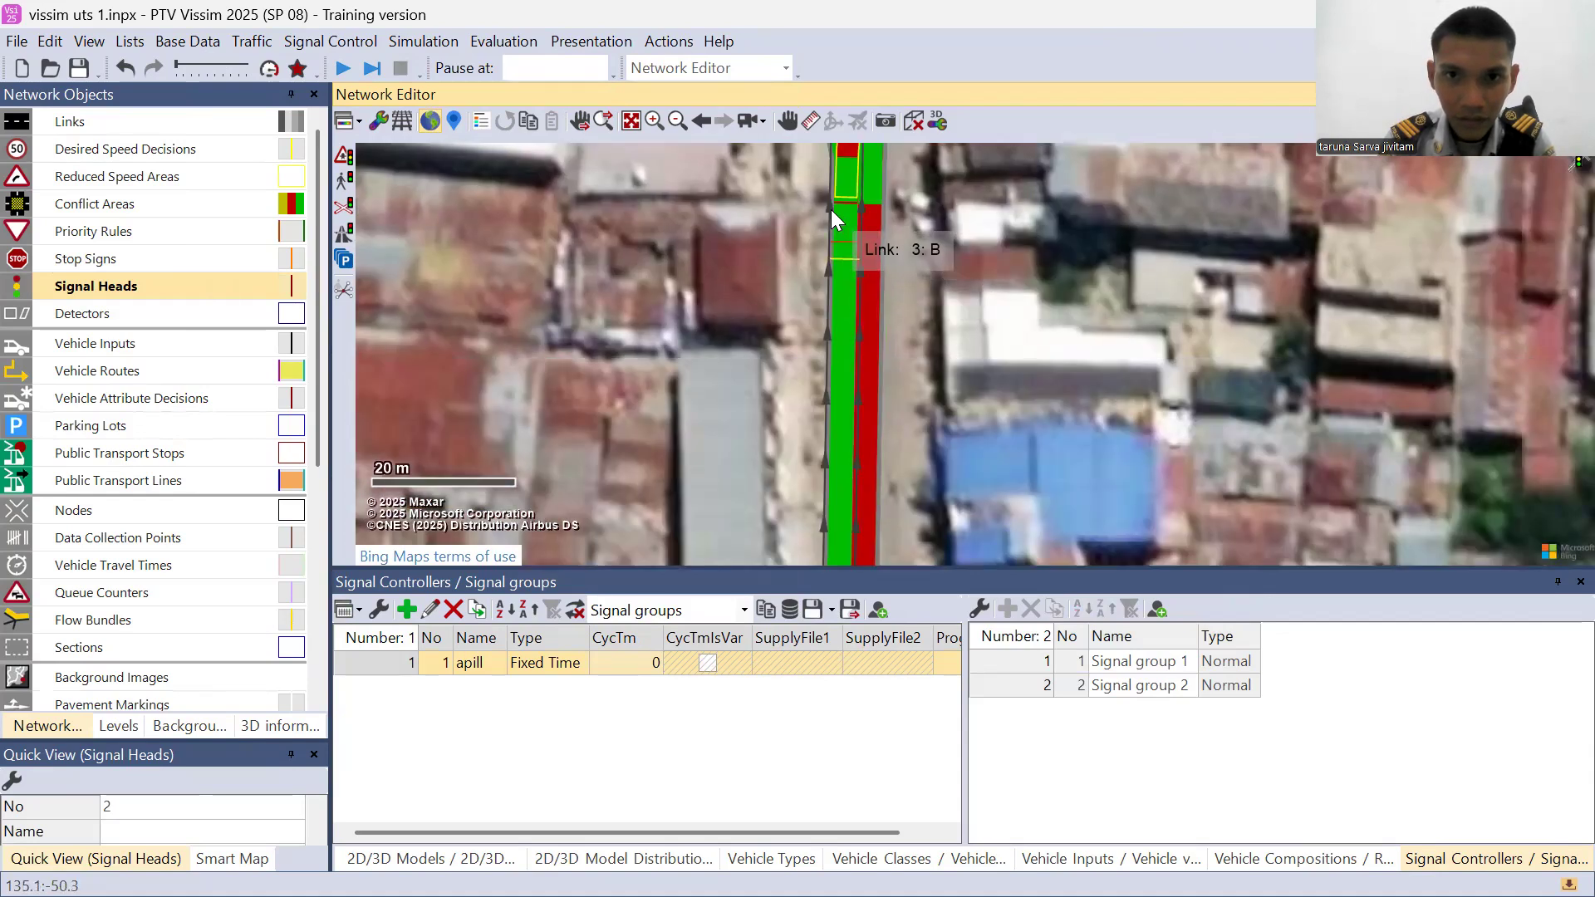
left_click_drag(830, 209, 829, 277)
left_click_drag(814, 212, 812, 356)
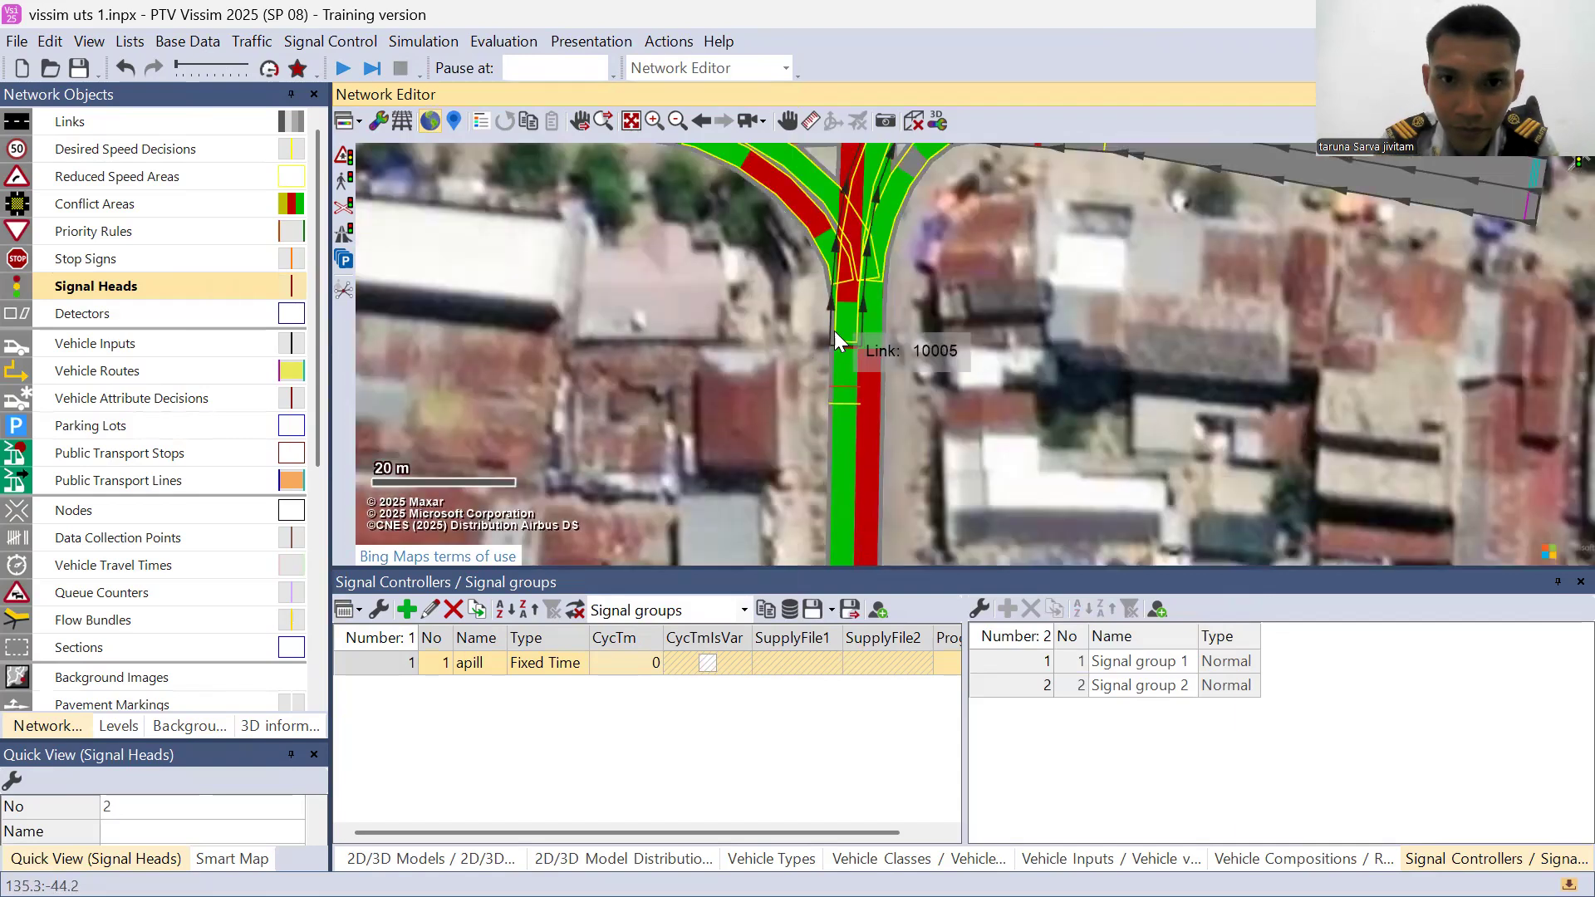
right_click(829, 362, "ctrl")
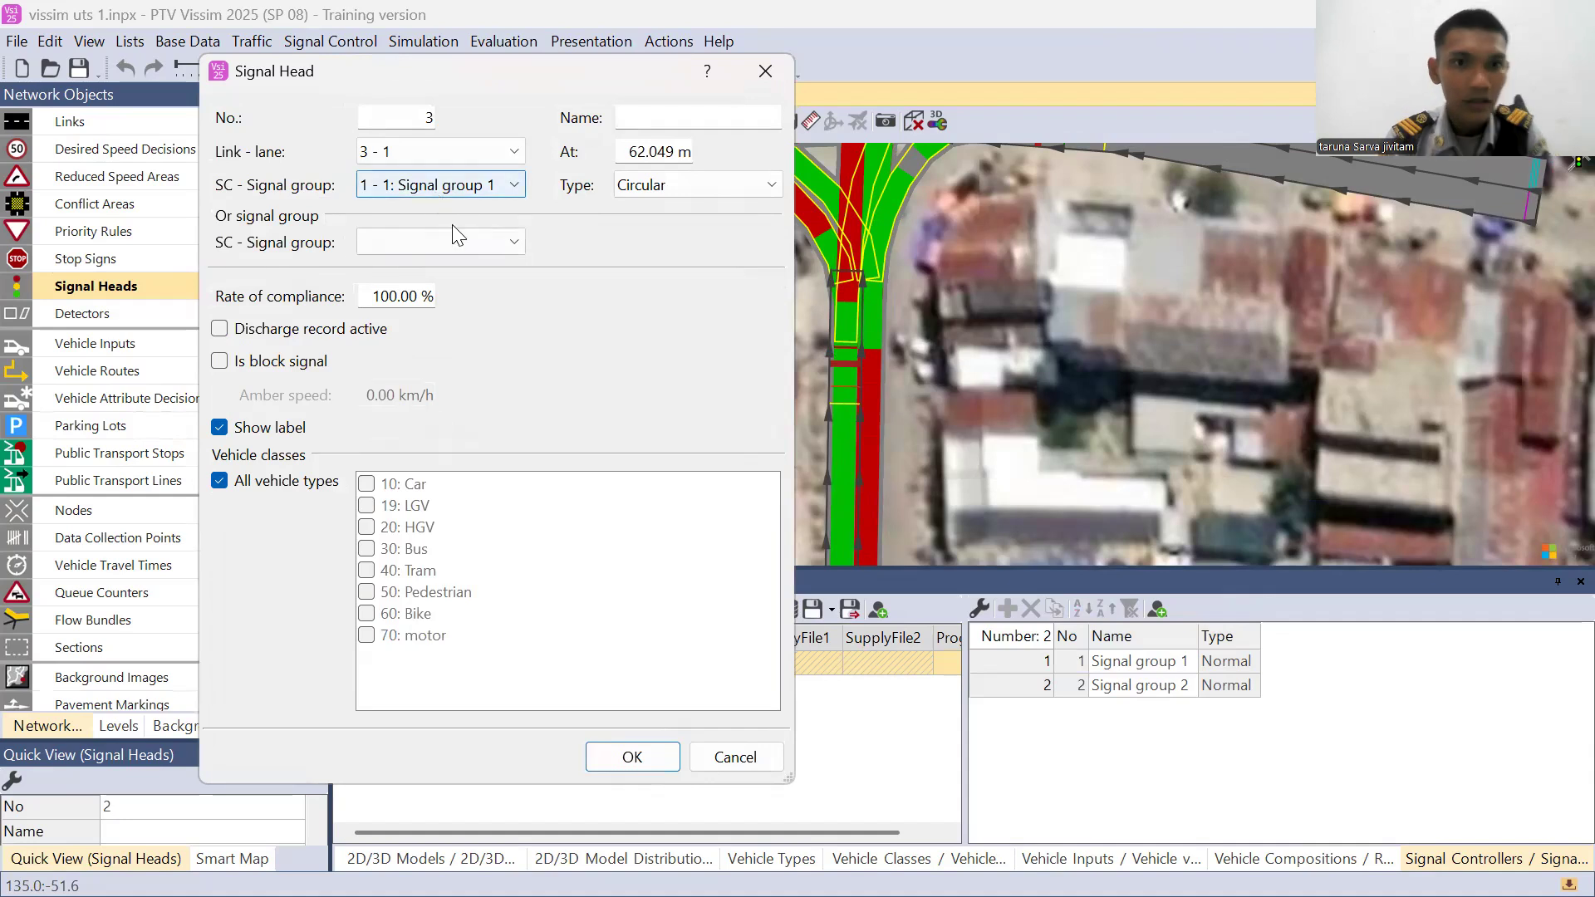
left_click(453, 185)
left_click(465, 256)
left_click(465, 246)
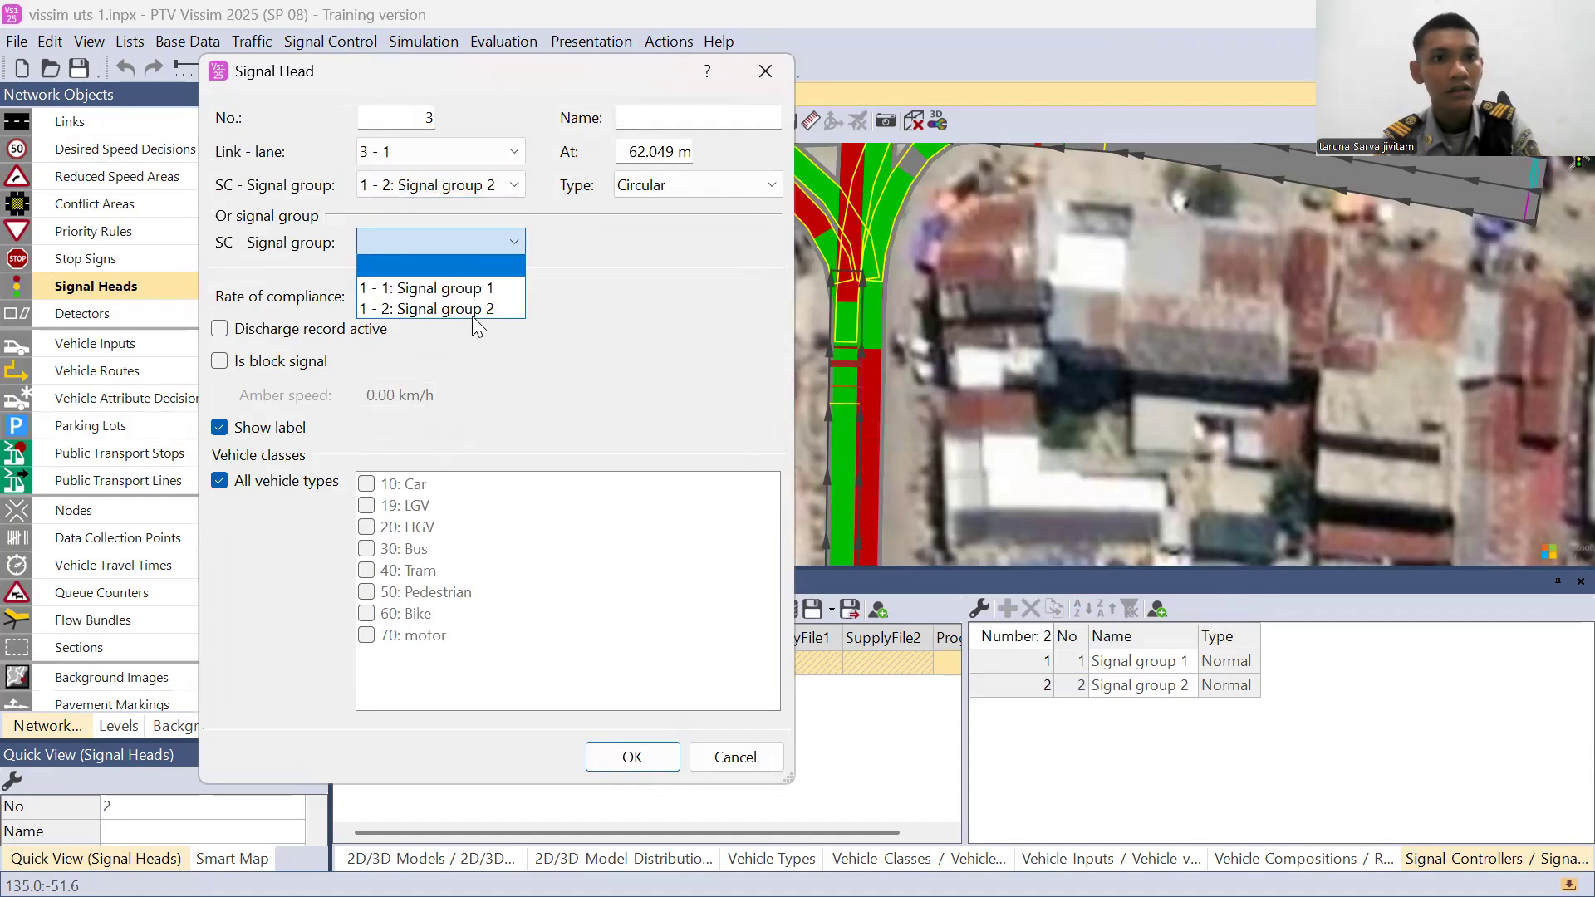
left_click(462, 316)
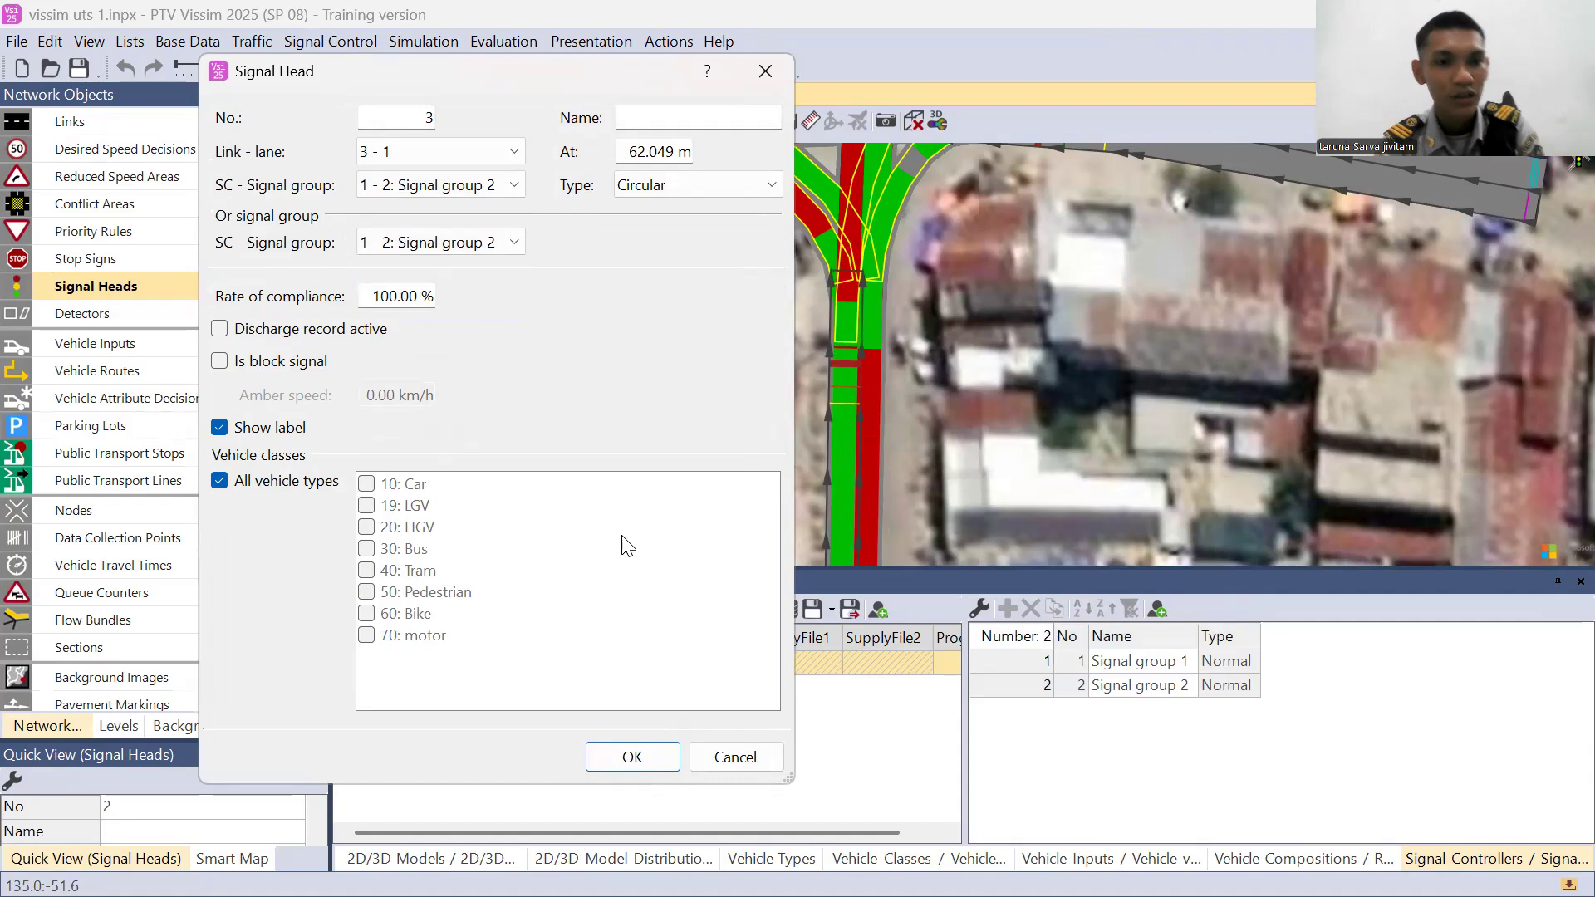
left_click(636, 753)
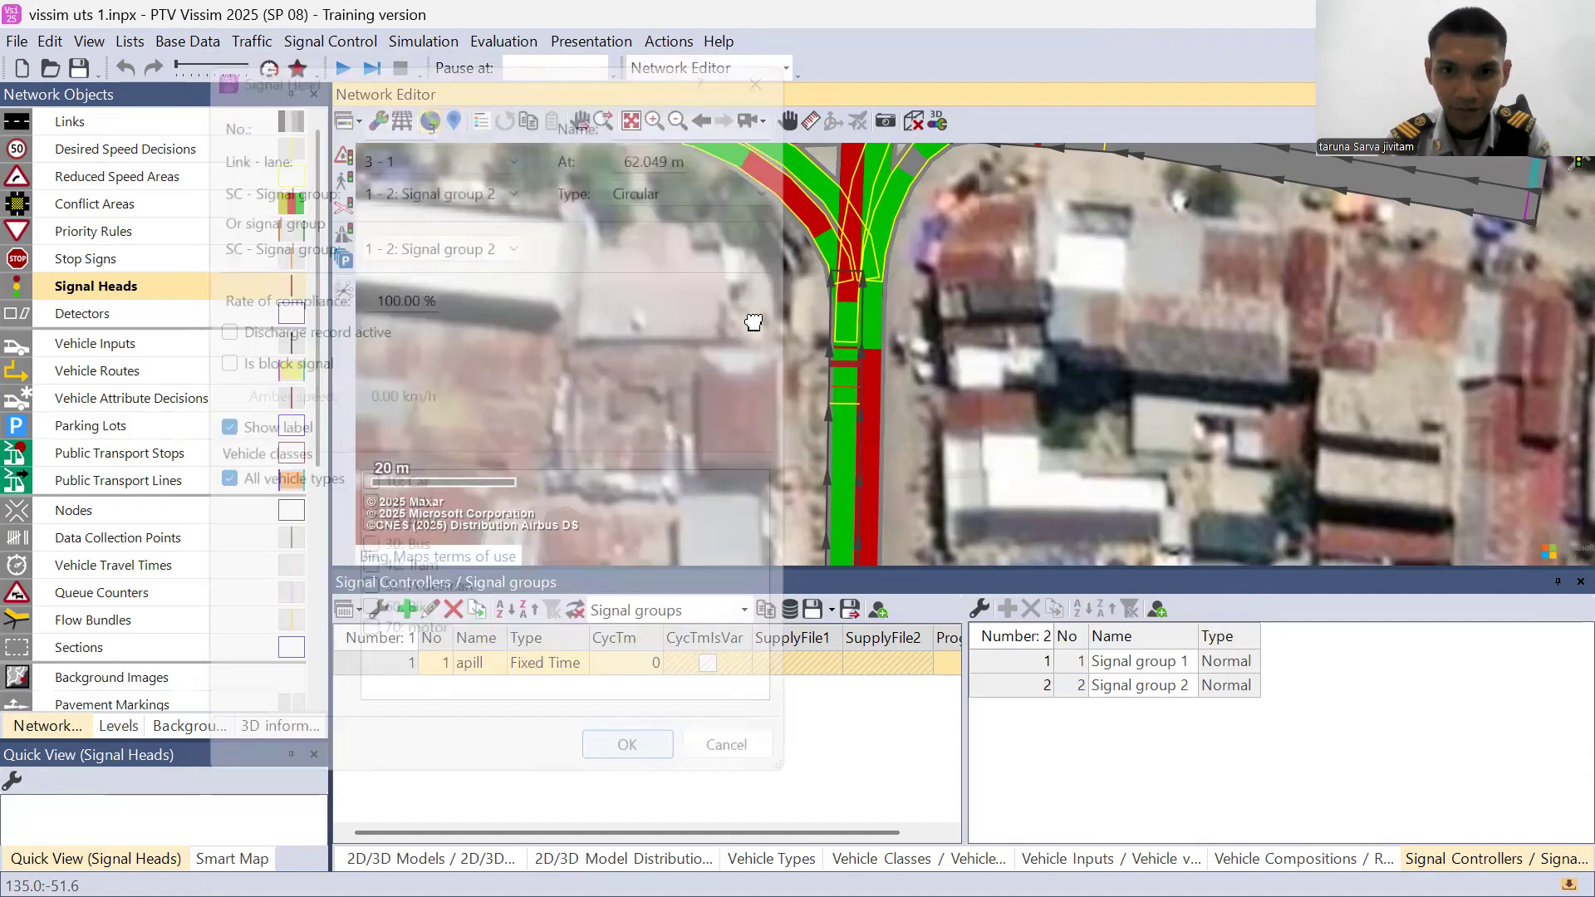
- Add a signal head on link 7, lane 1 at about 47 m, using Signal group 2 as both its main and its alternative signal group
left_click_drag(733, 472, 721, 556)
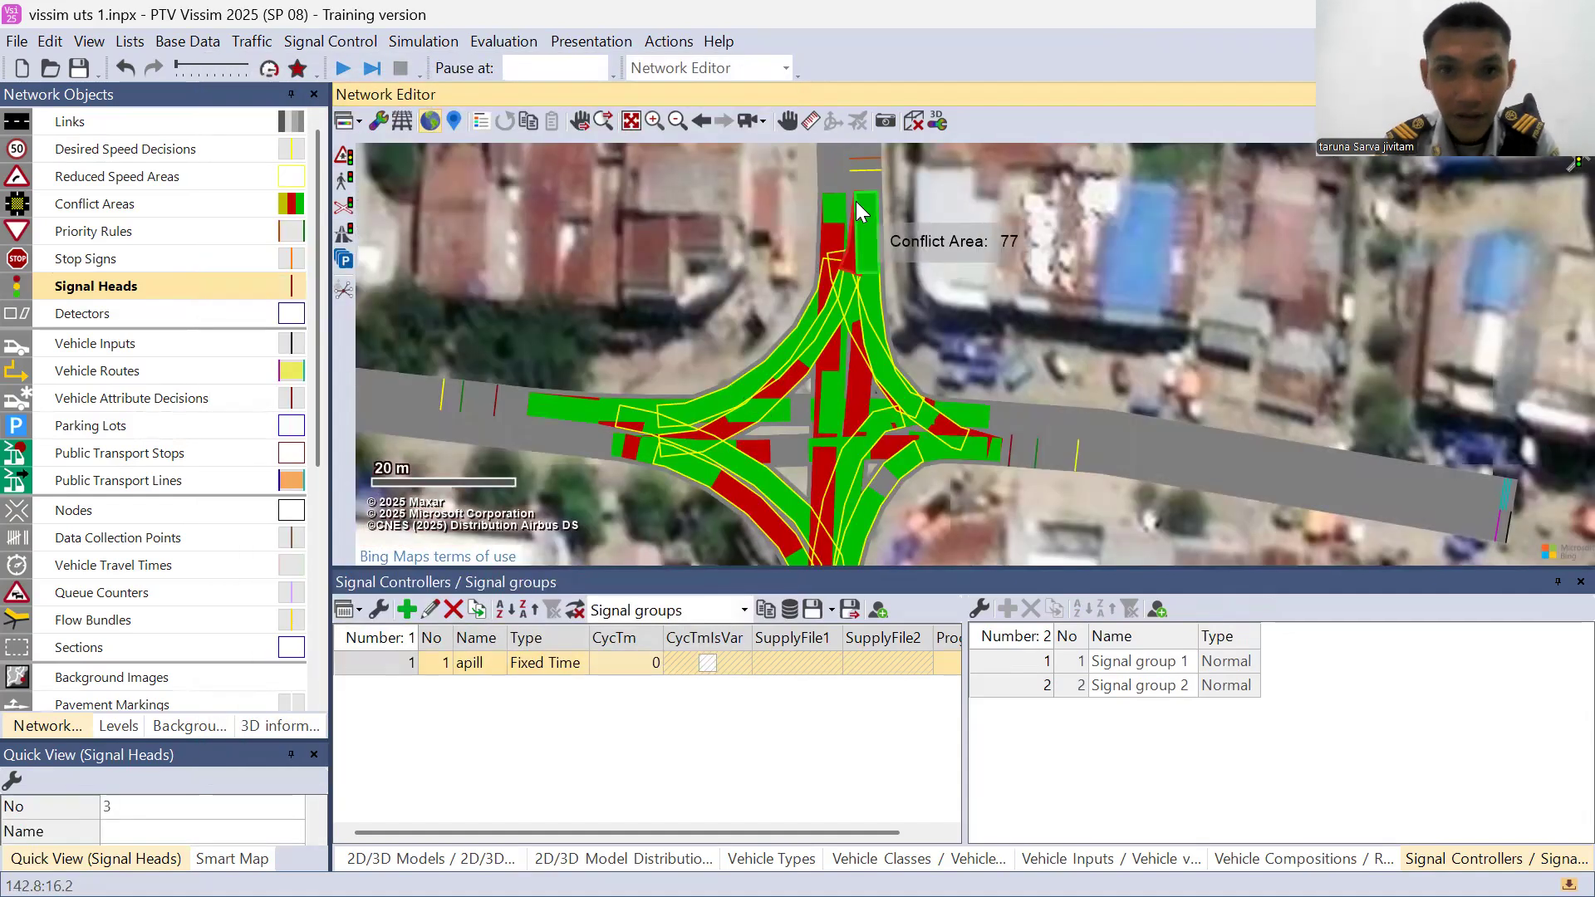
left_click_drag(855, 199, 831, 353)
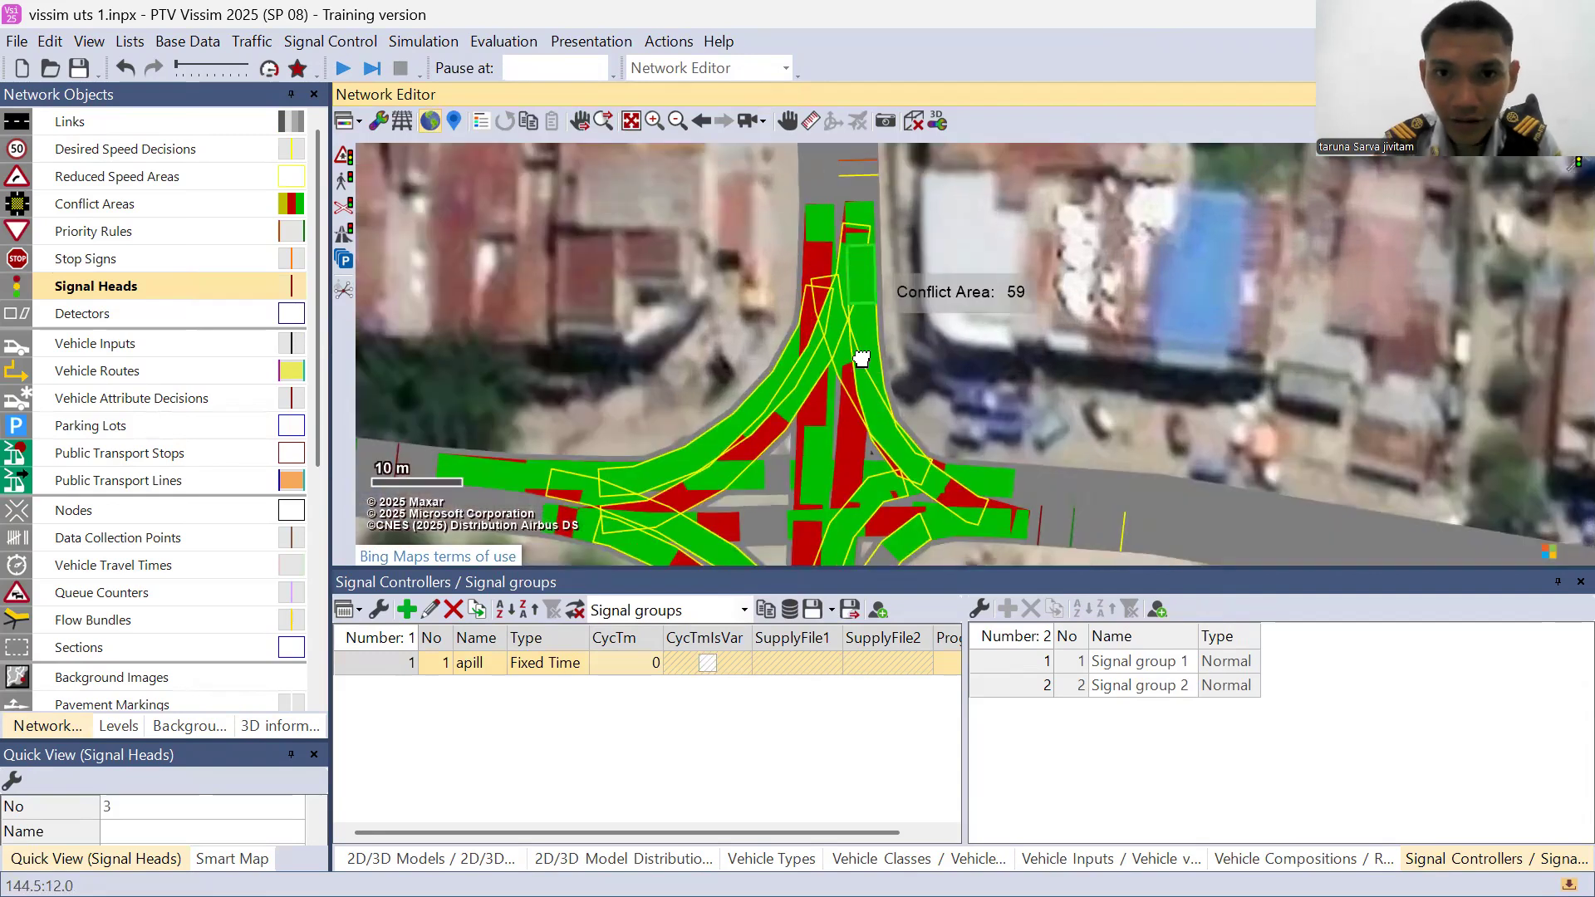
scroll(862, 359, "up", 2)
scroll(864, 328, "up", 1)
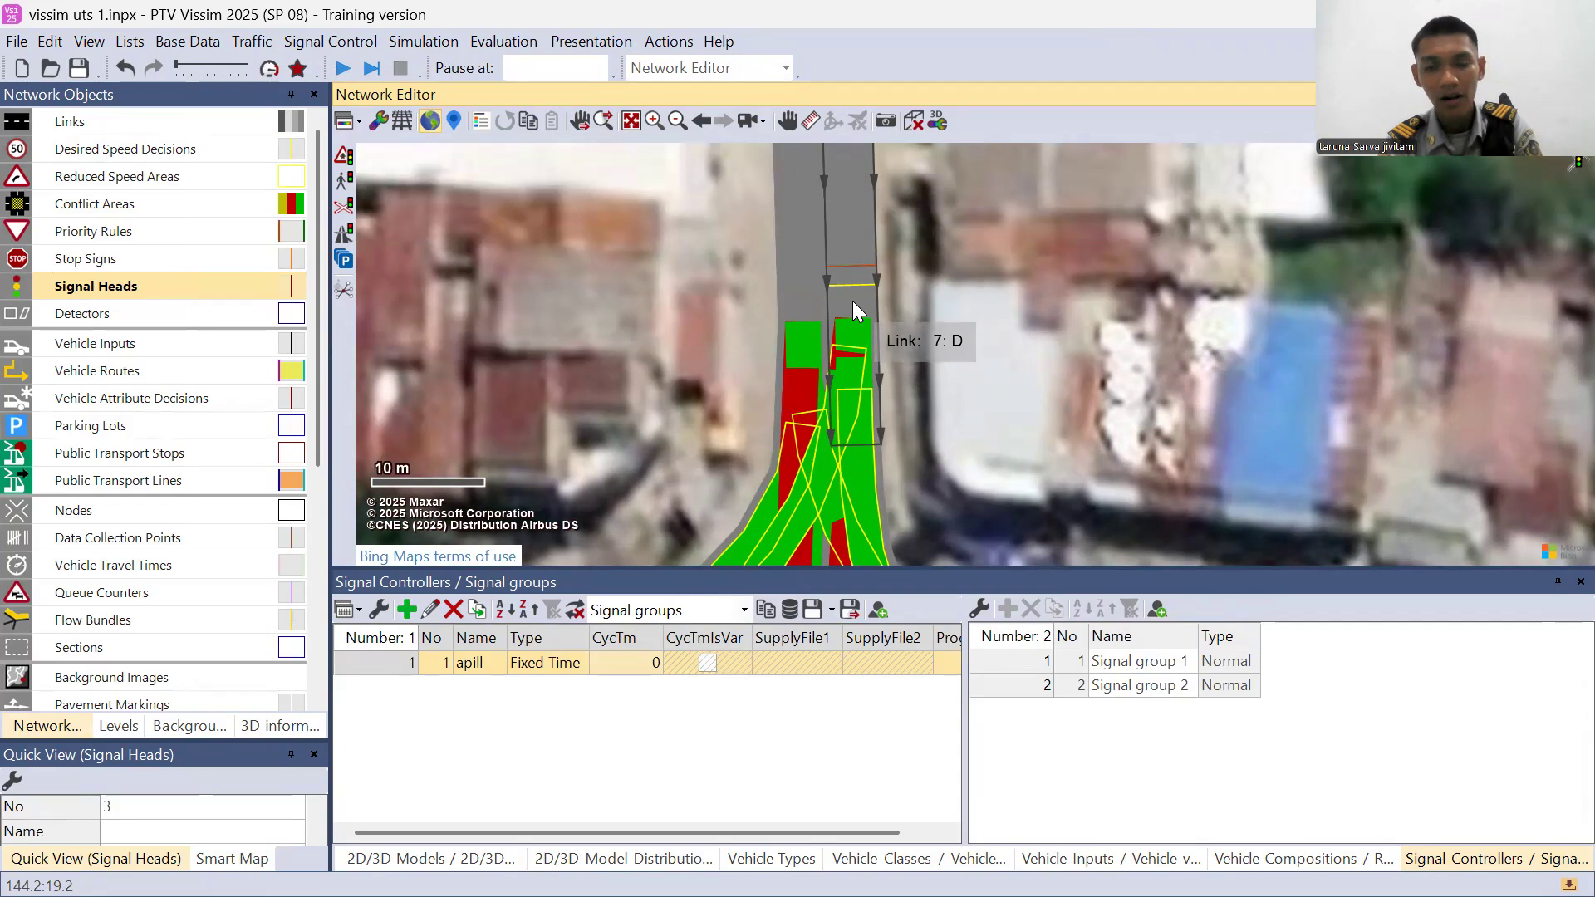
right_click(852, 300)
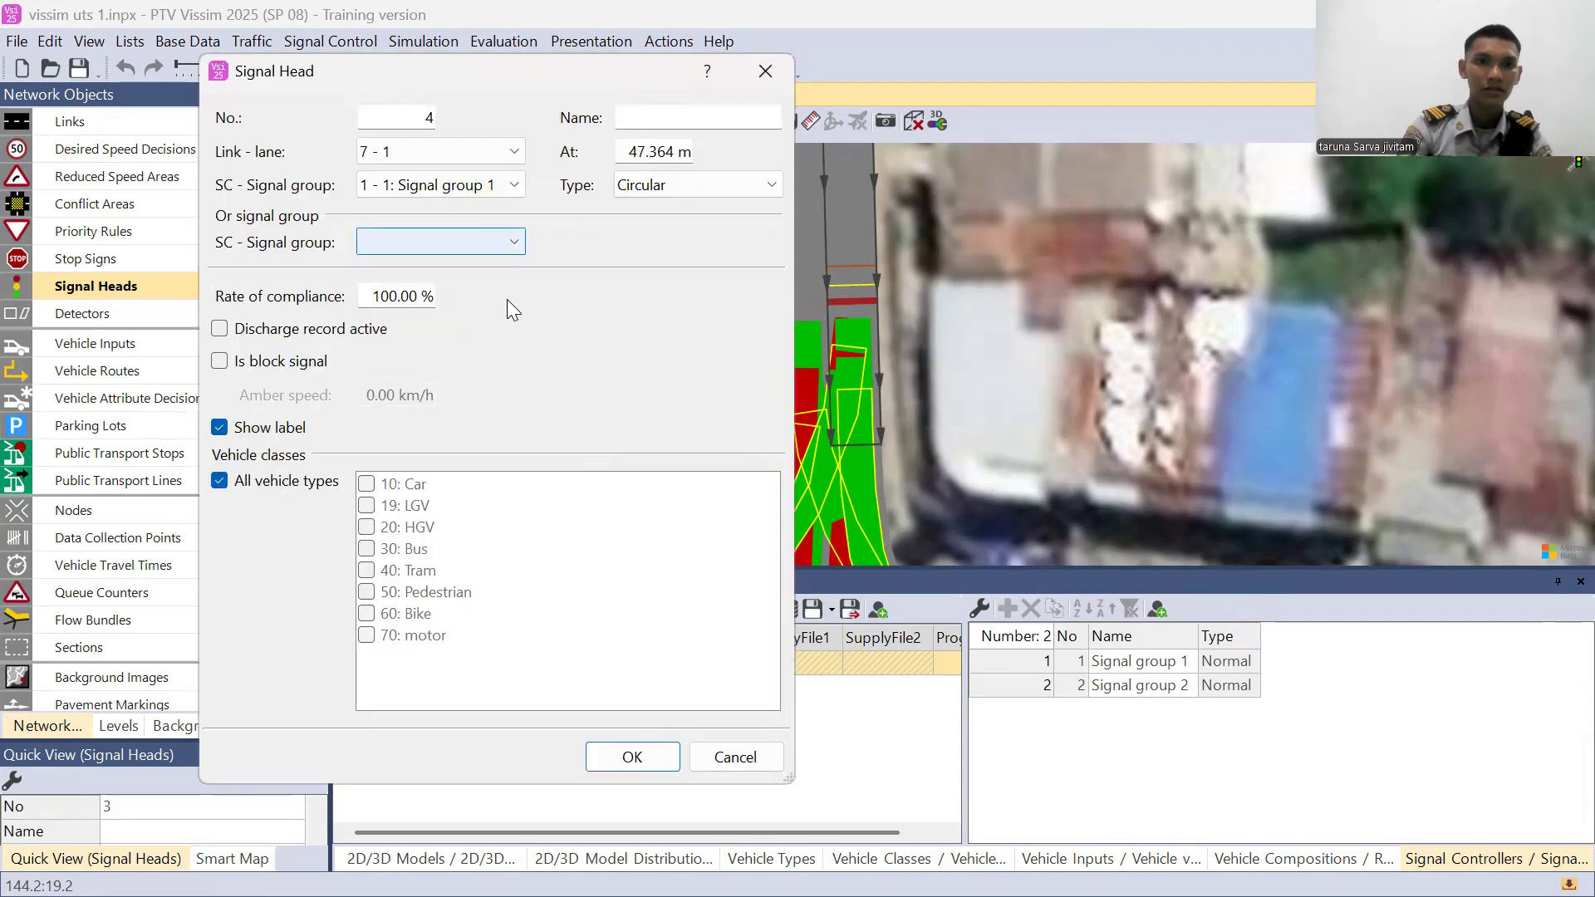
left_click(515, 187)
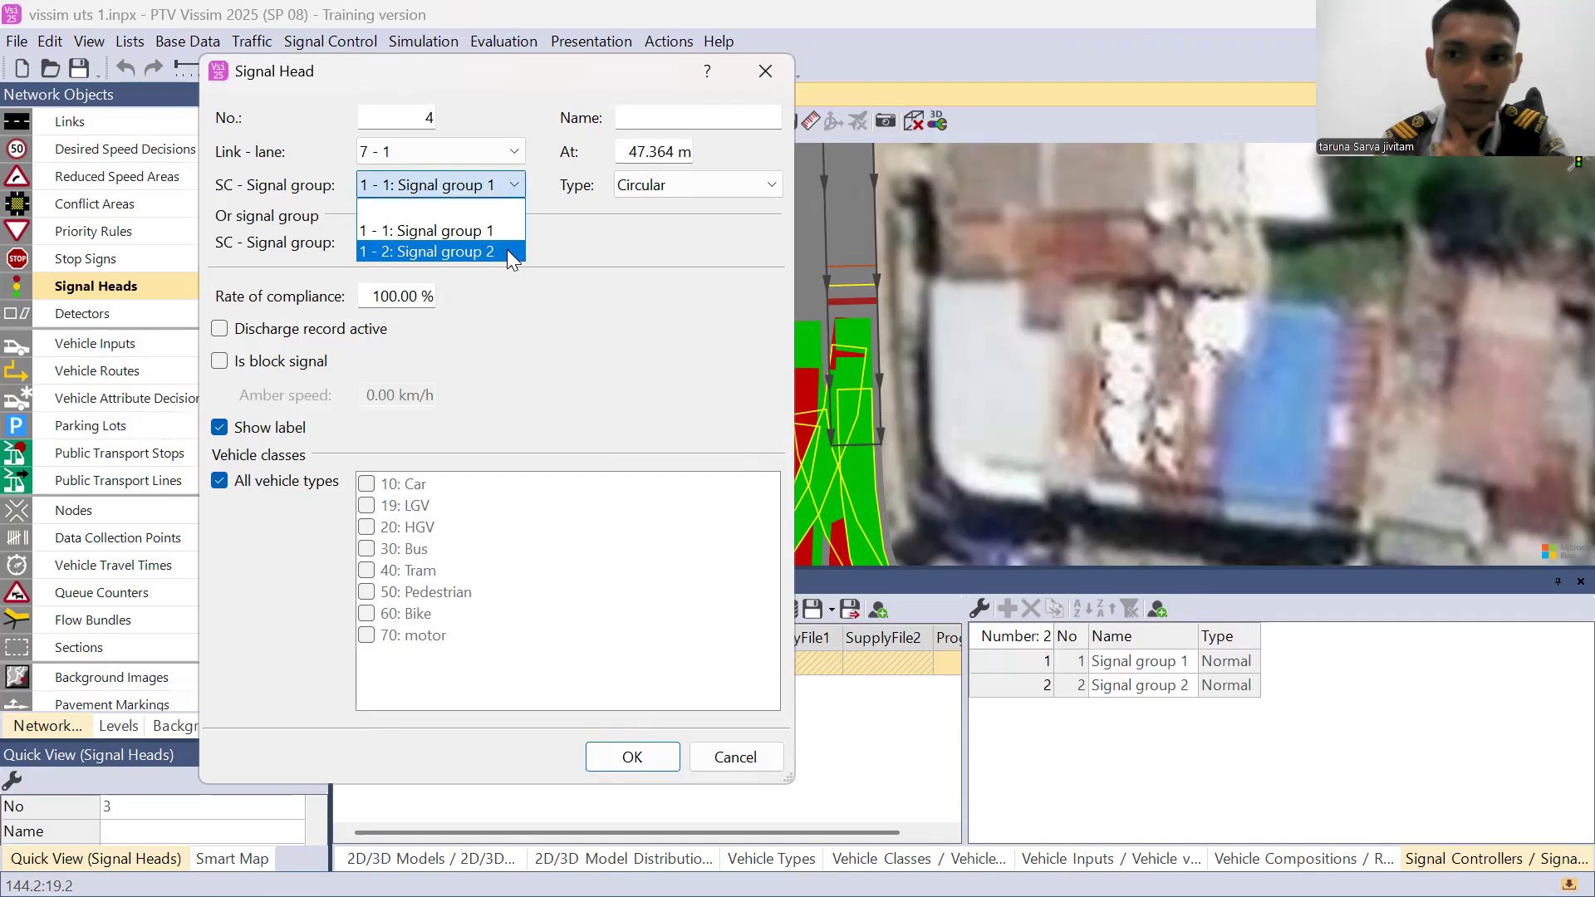
left_click(507, 252)
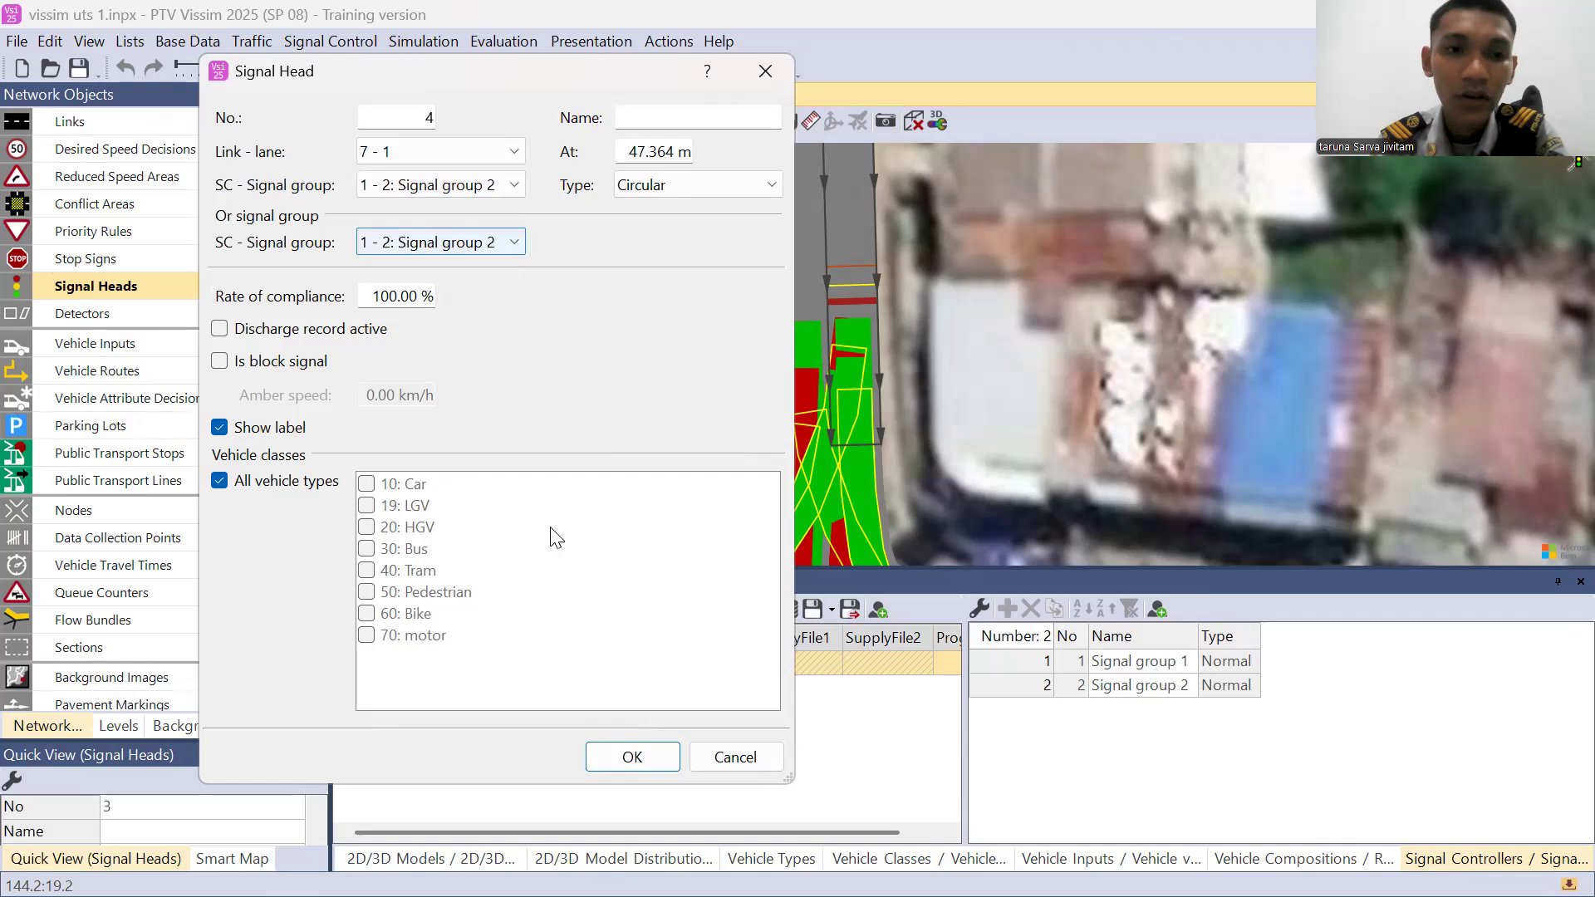
left_click(627, 746)
- Show the list of signal heads and select each entry in turn to check its location on the intersection approaches
right_click(589, 743)
left_click(513, 713)
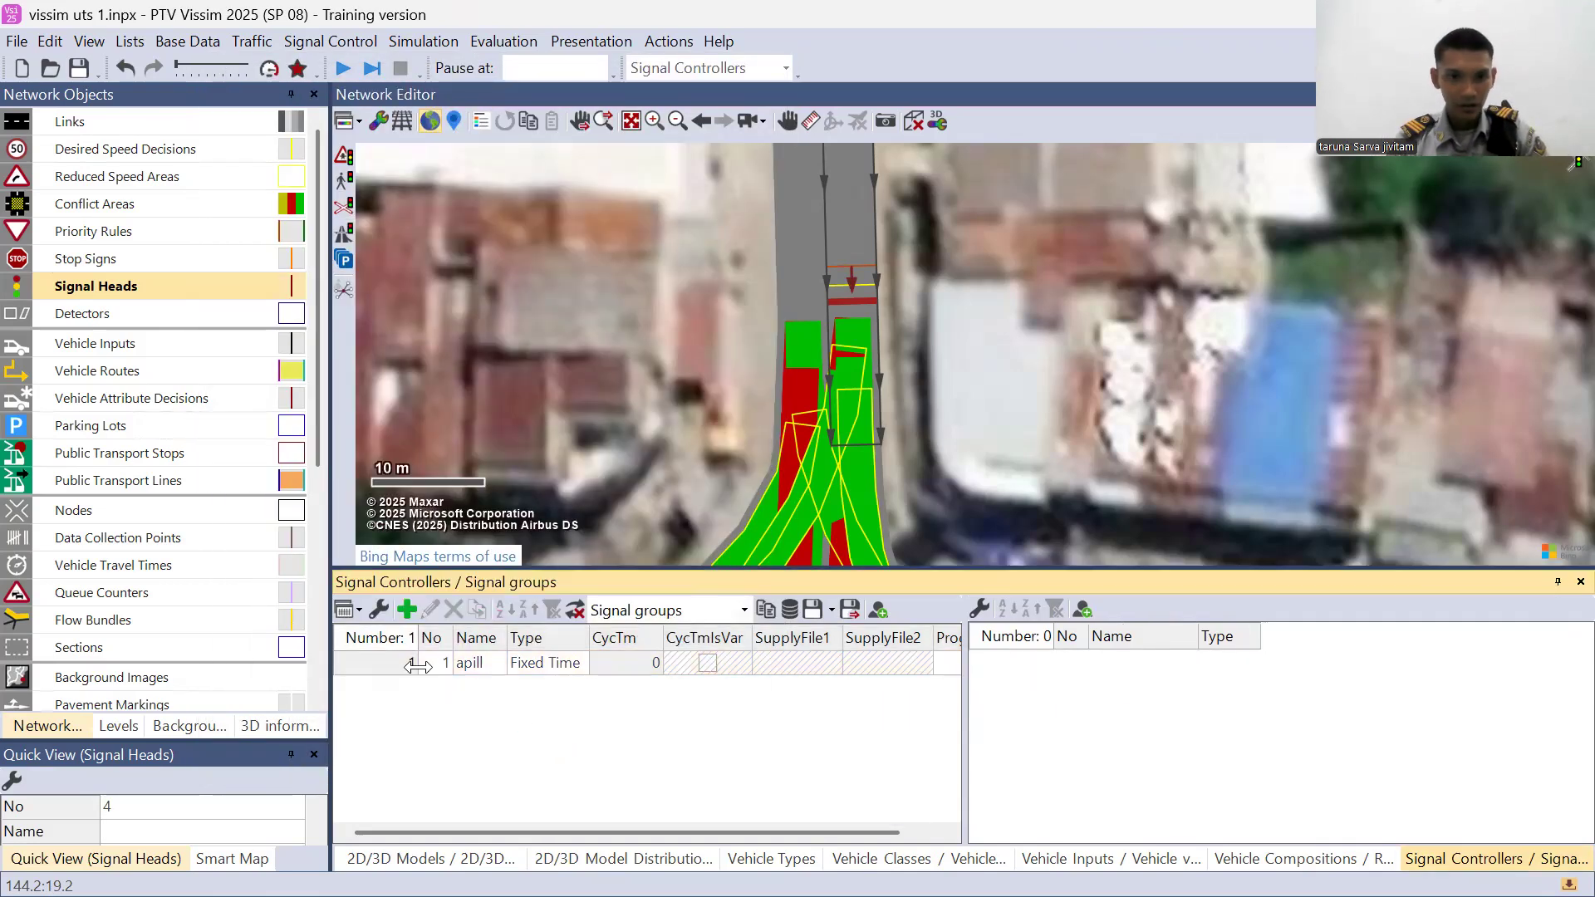
left_click(407, 663)
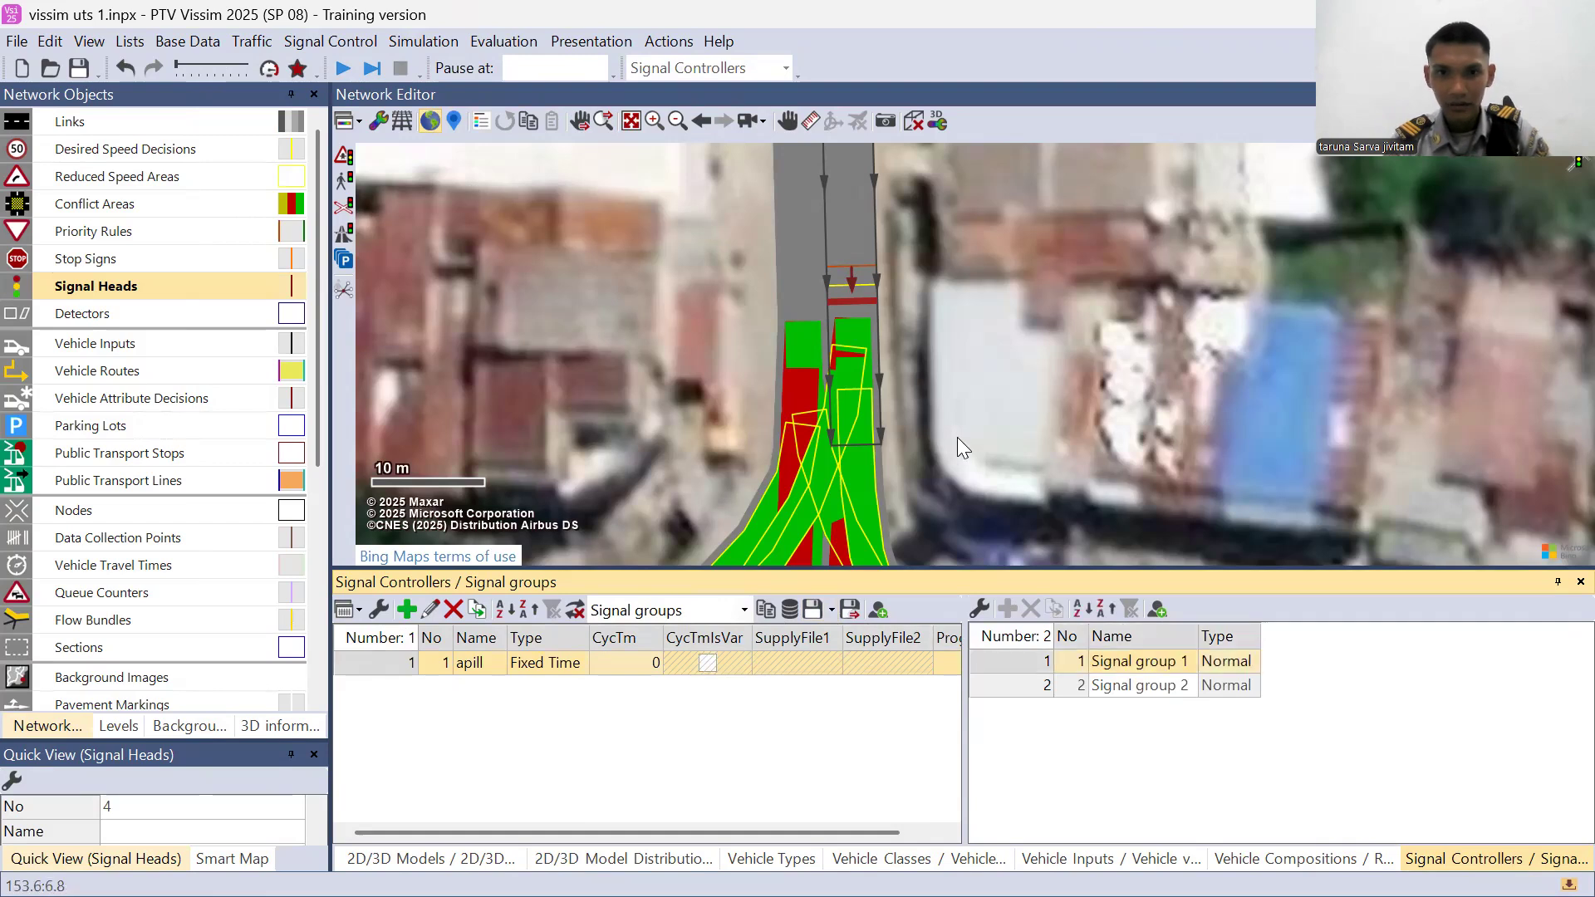
scroll(957, 342, "down", 2)
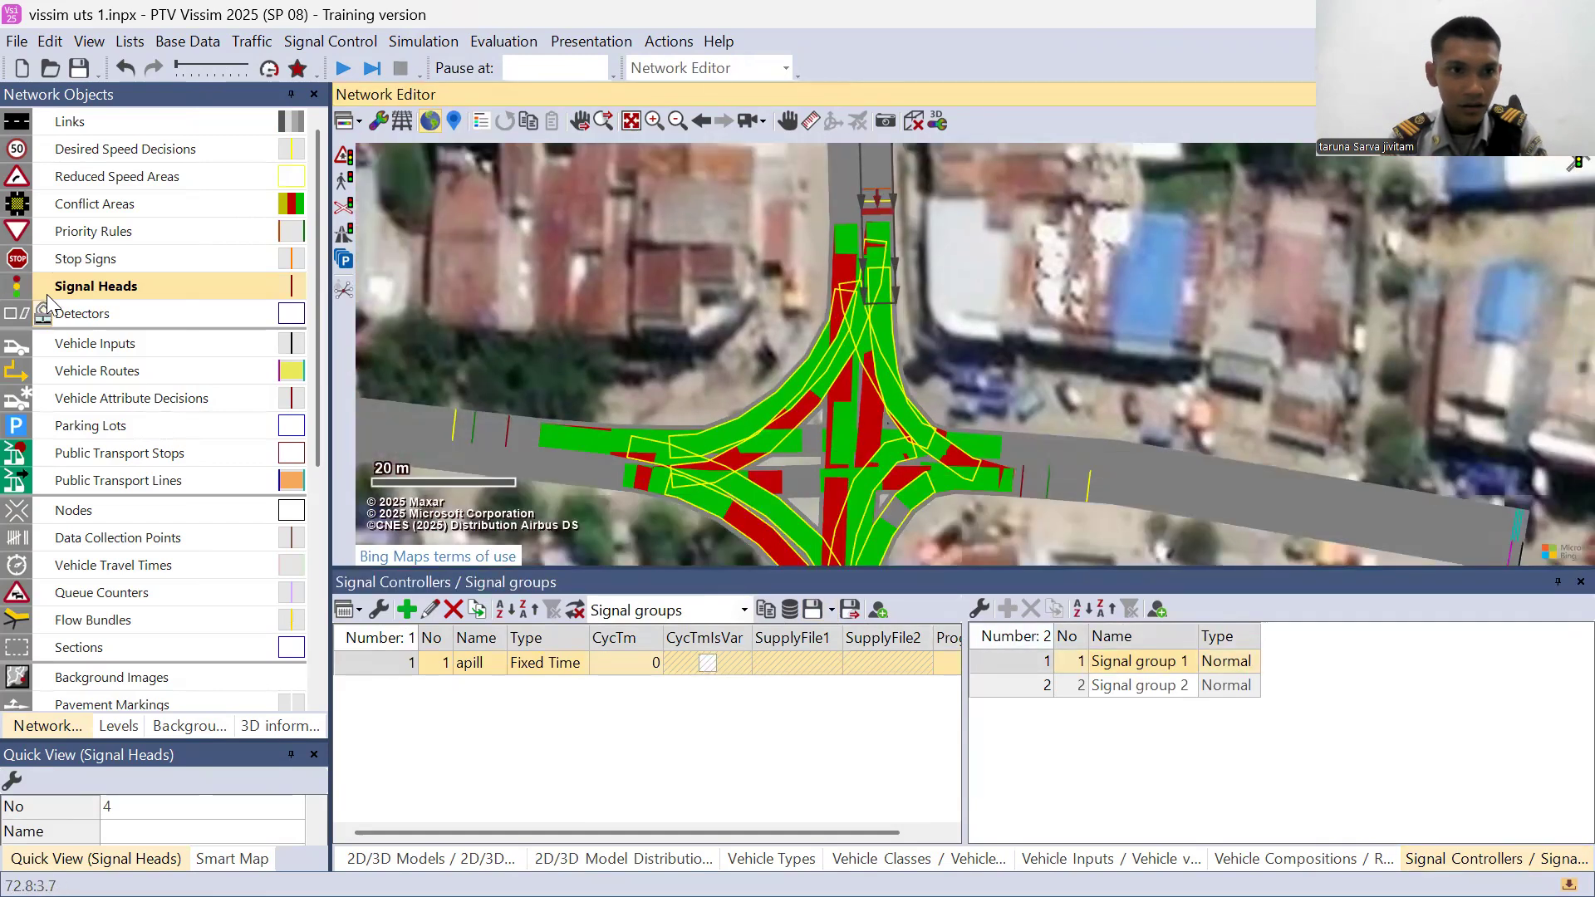
right_click(48, 294)
left_click(93, 314)
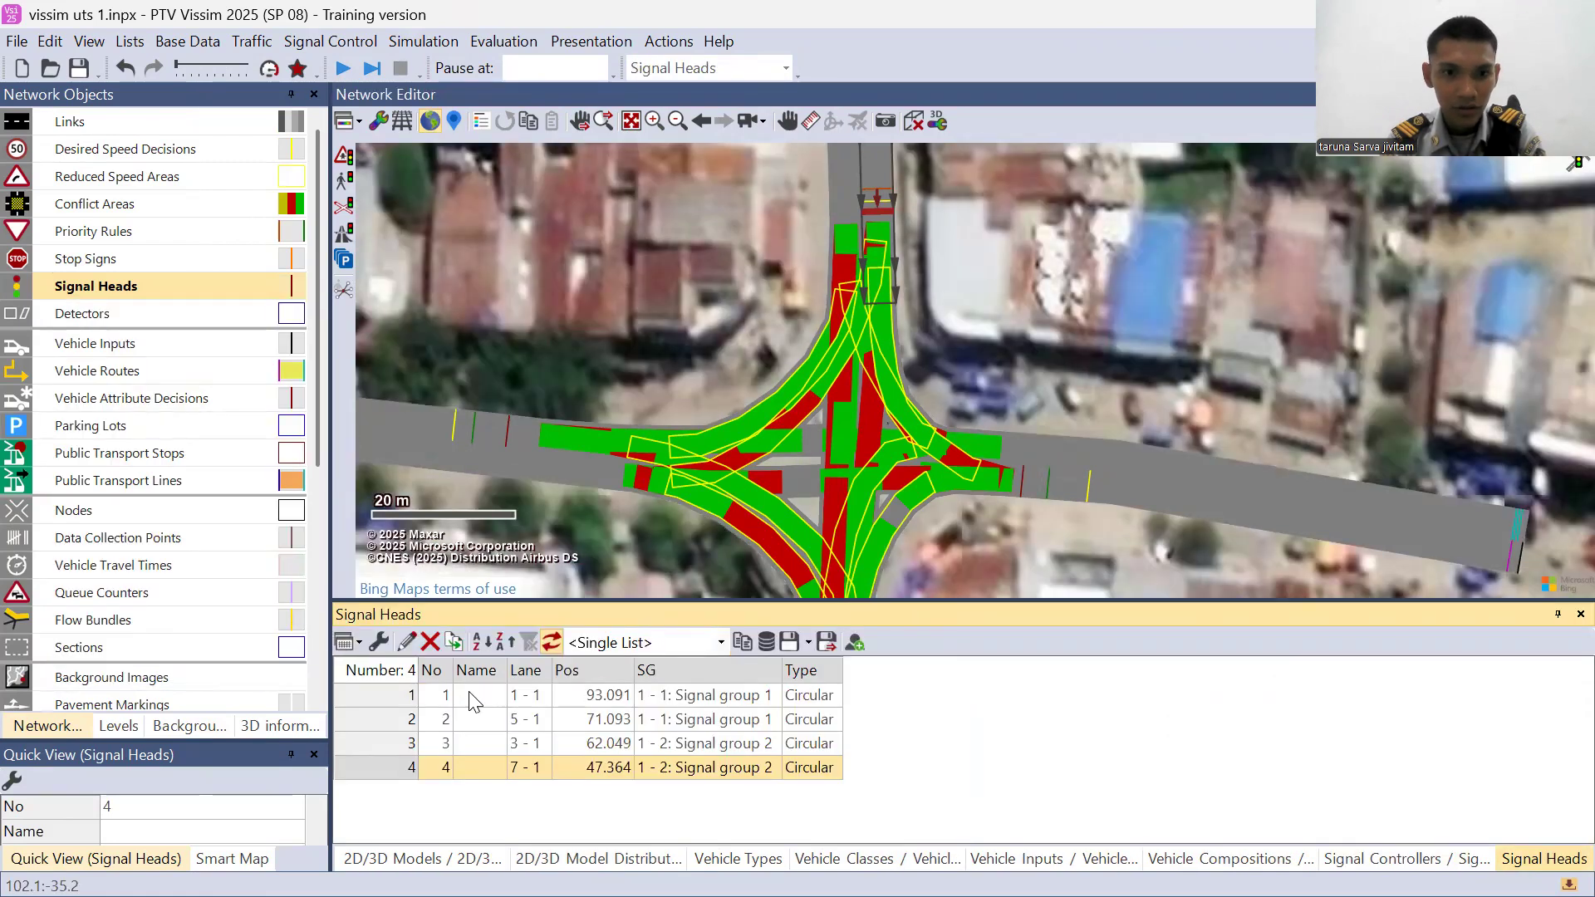
left_click(375, 695)
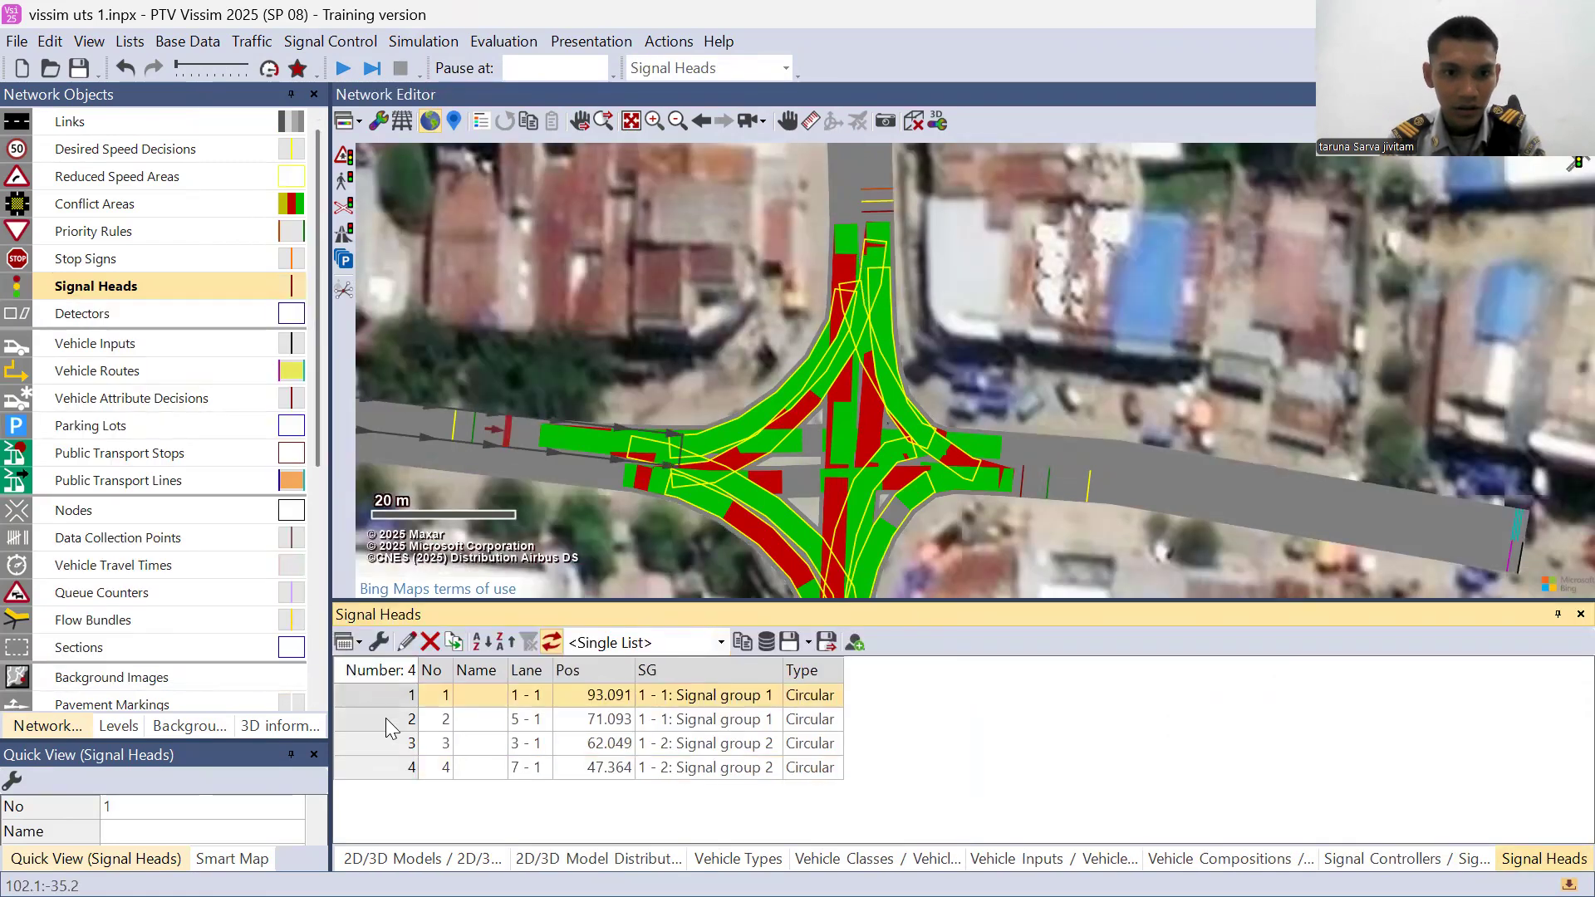
left_click(387, 720)
left_click(389, 742)
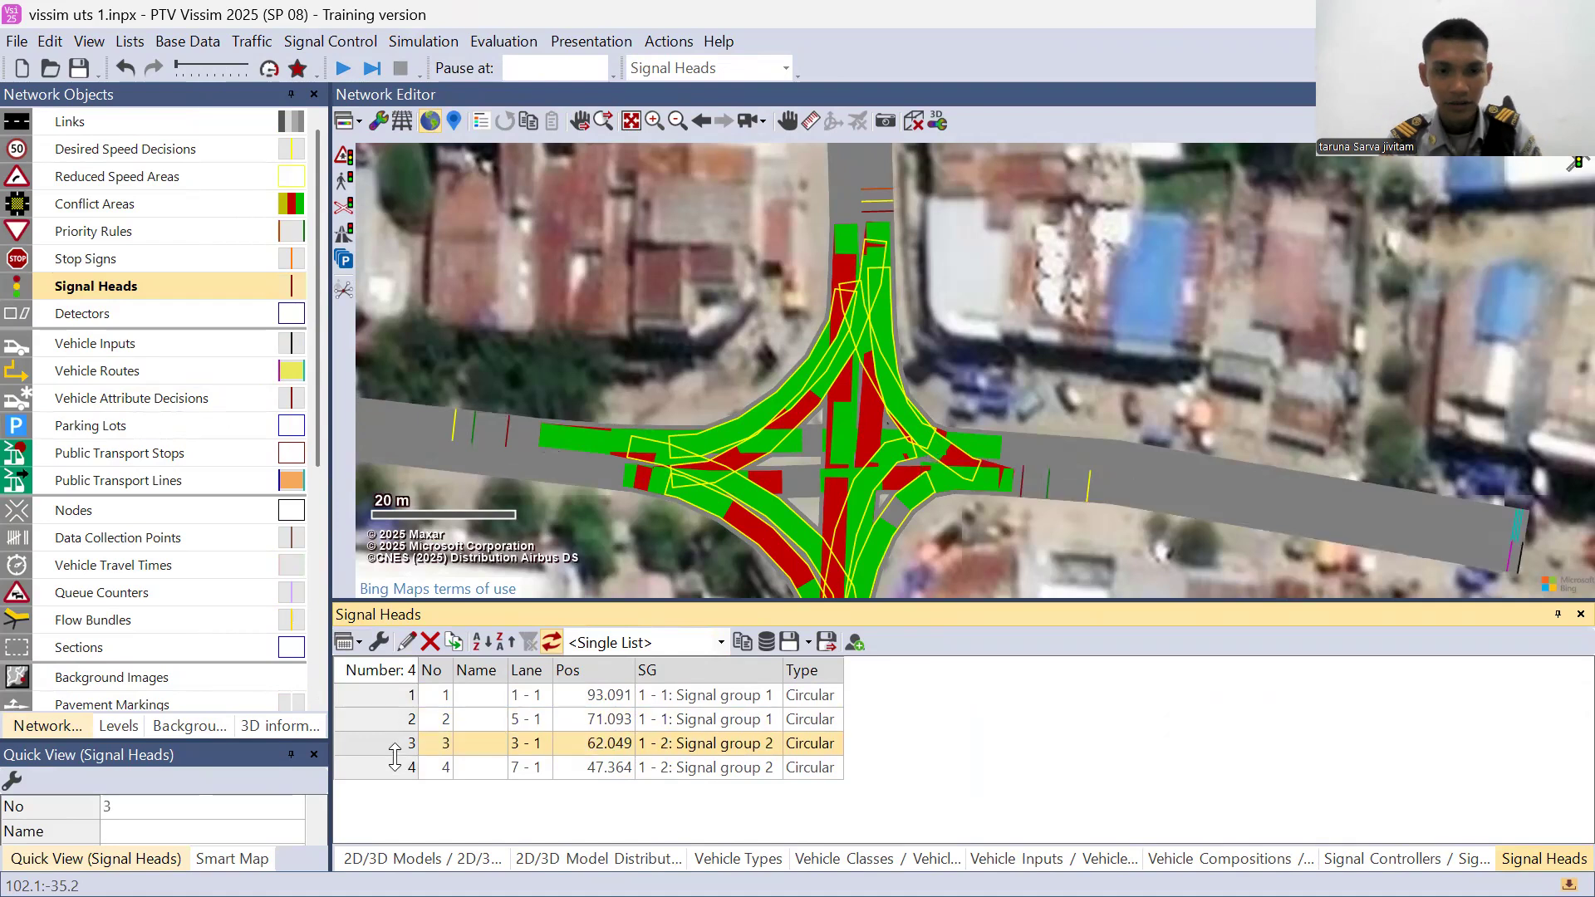
left_click(397, 769)
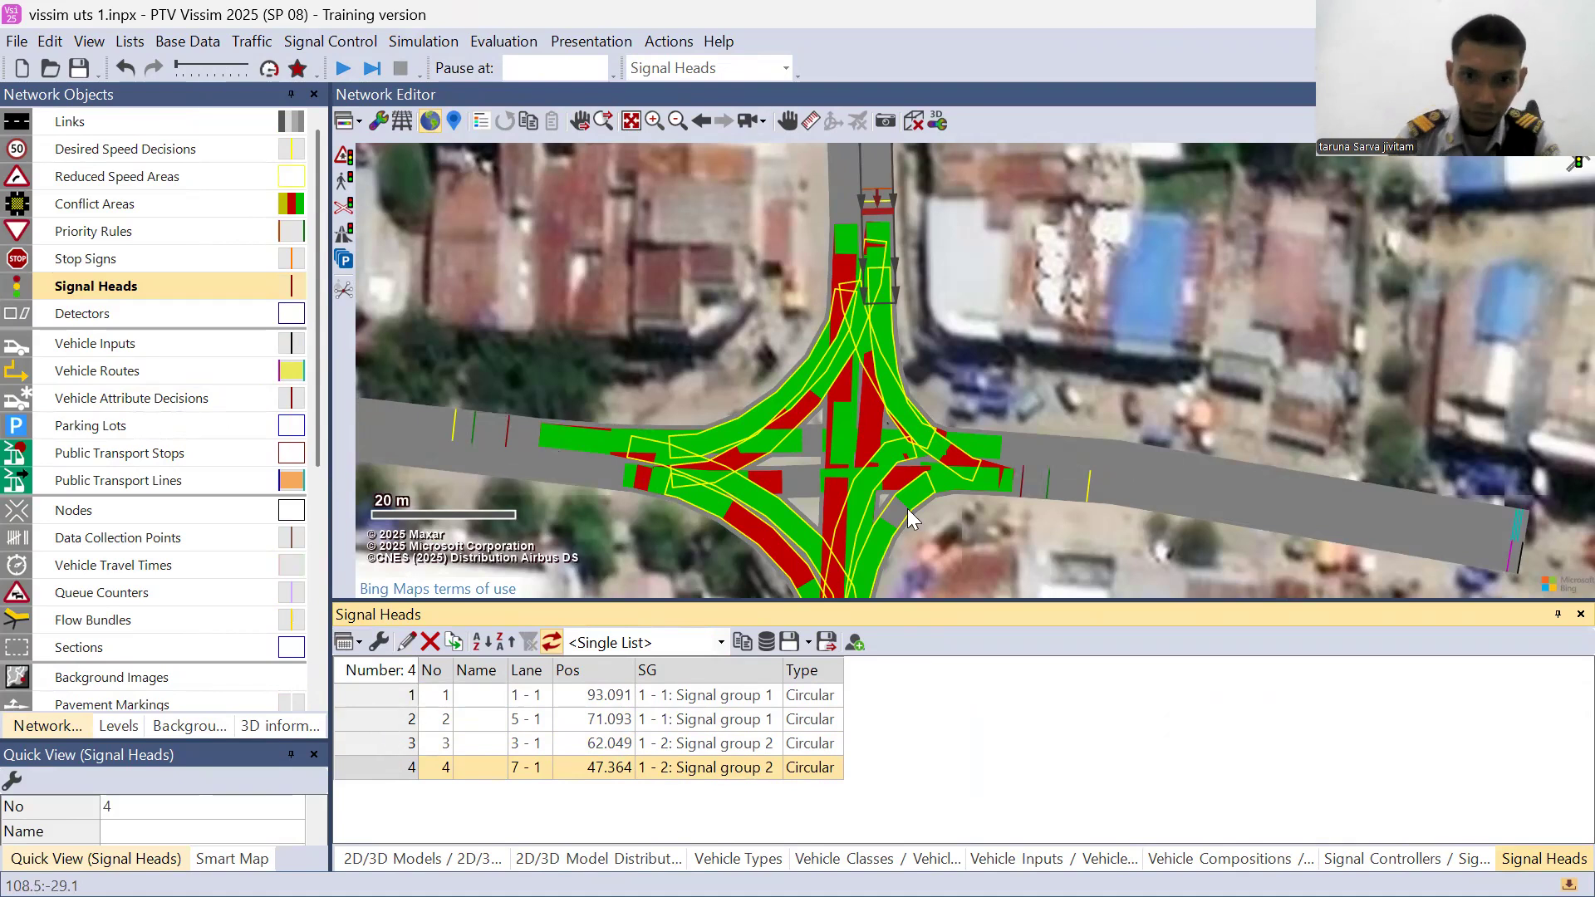
left_click_drag(995, 367, 997, 186)
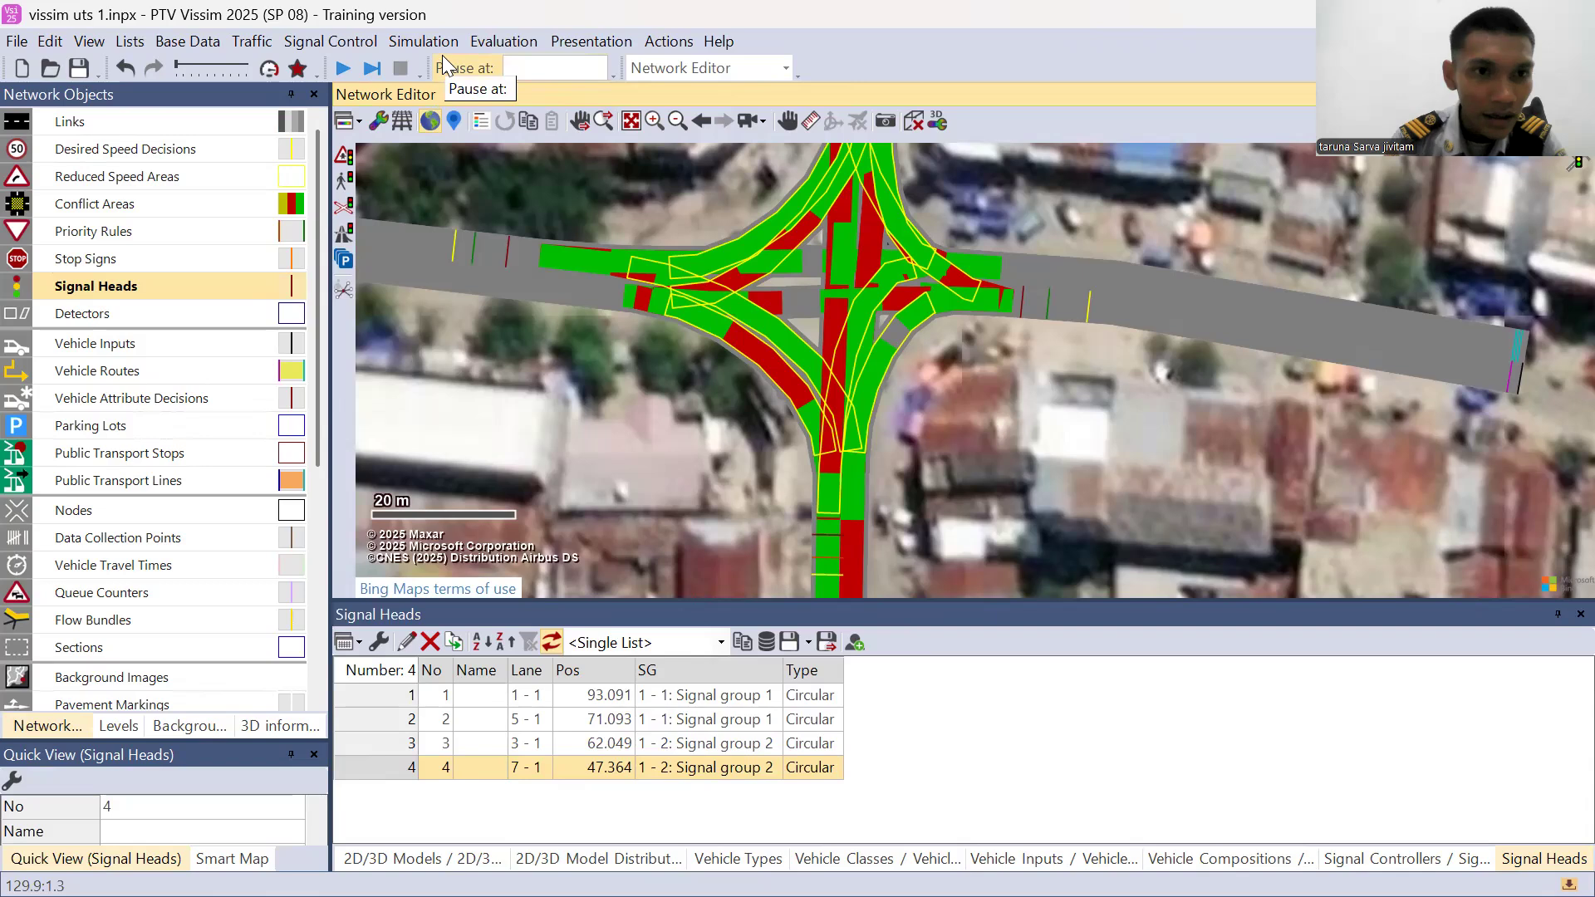
right_click(223, 290)
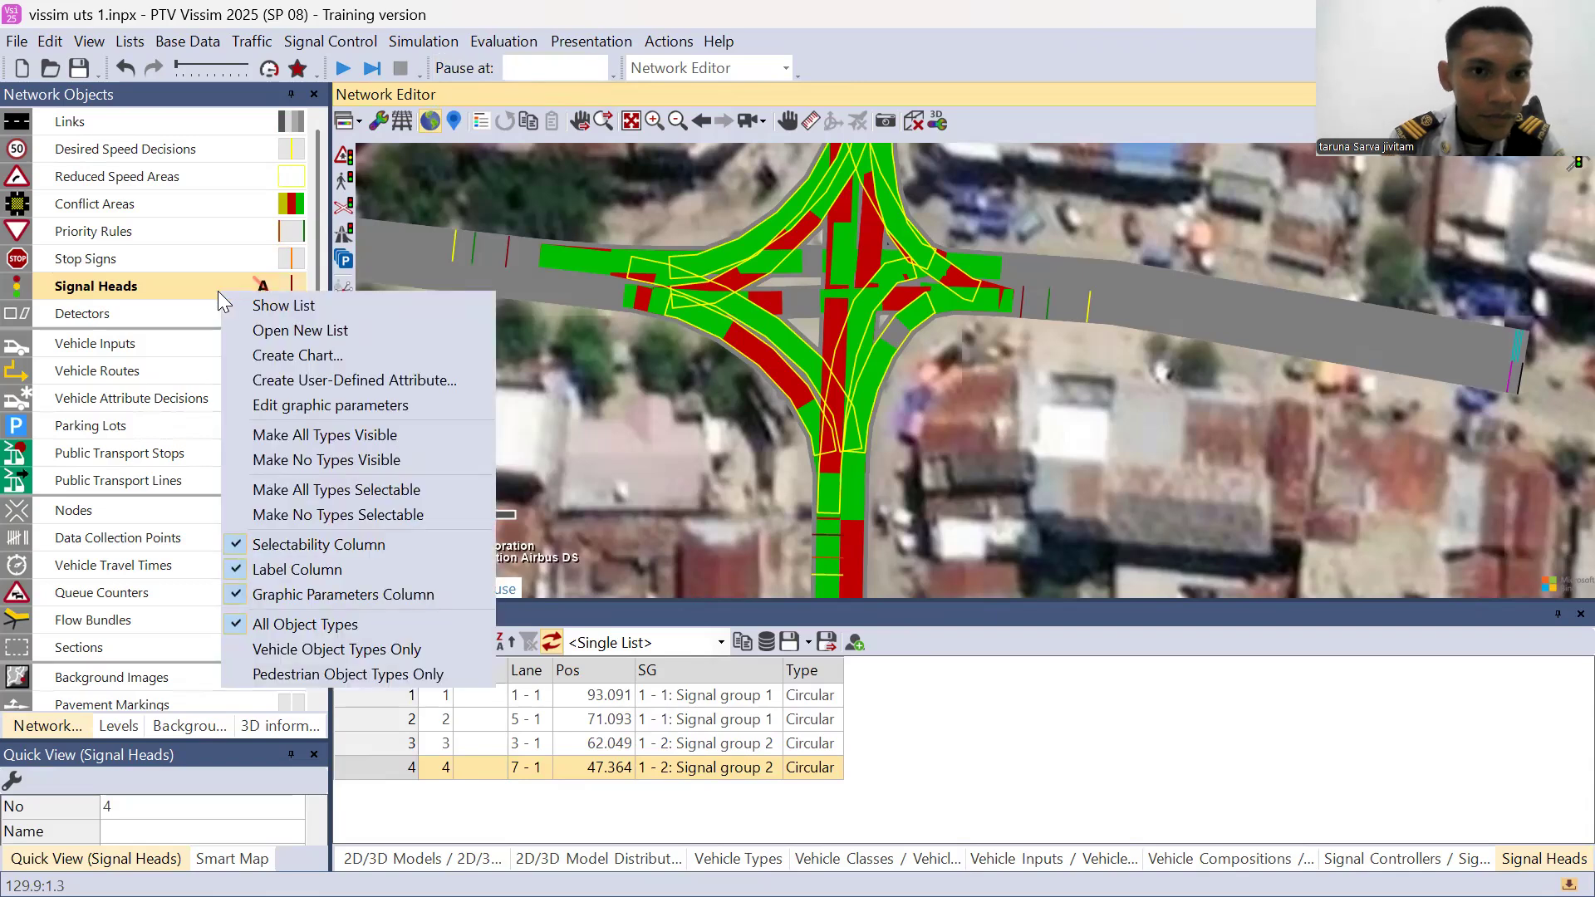
left_click(304, 39)
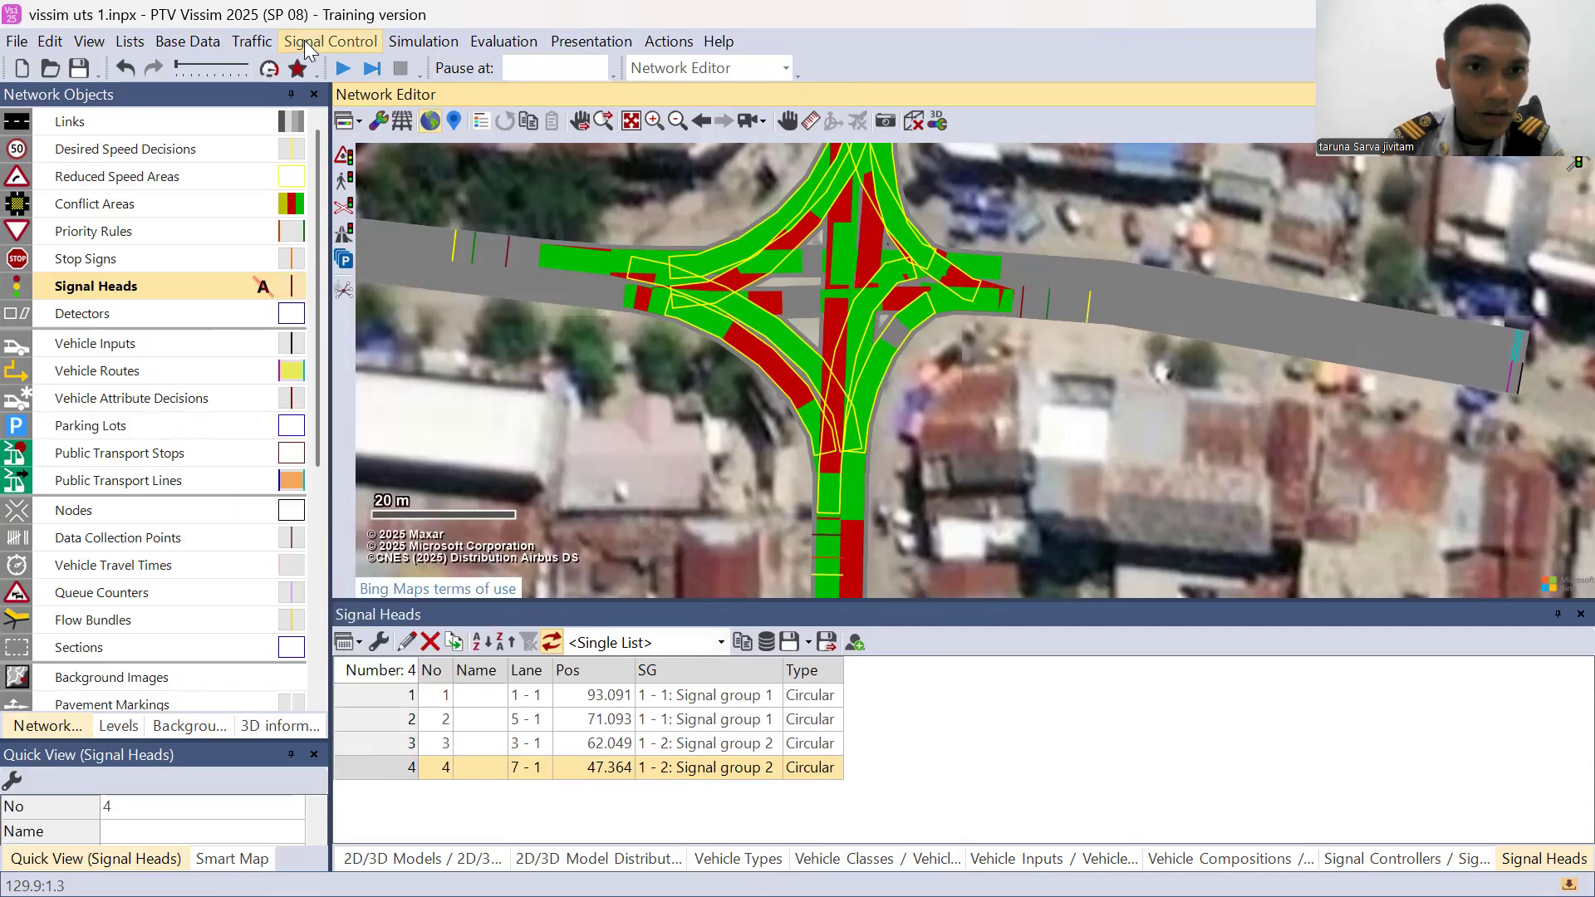
left_click(264, 43)
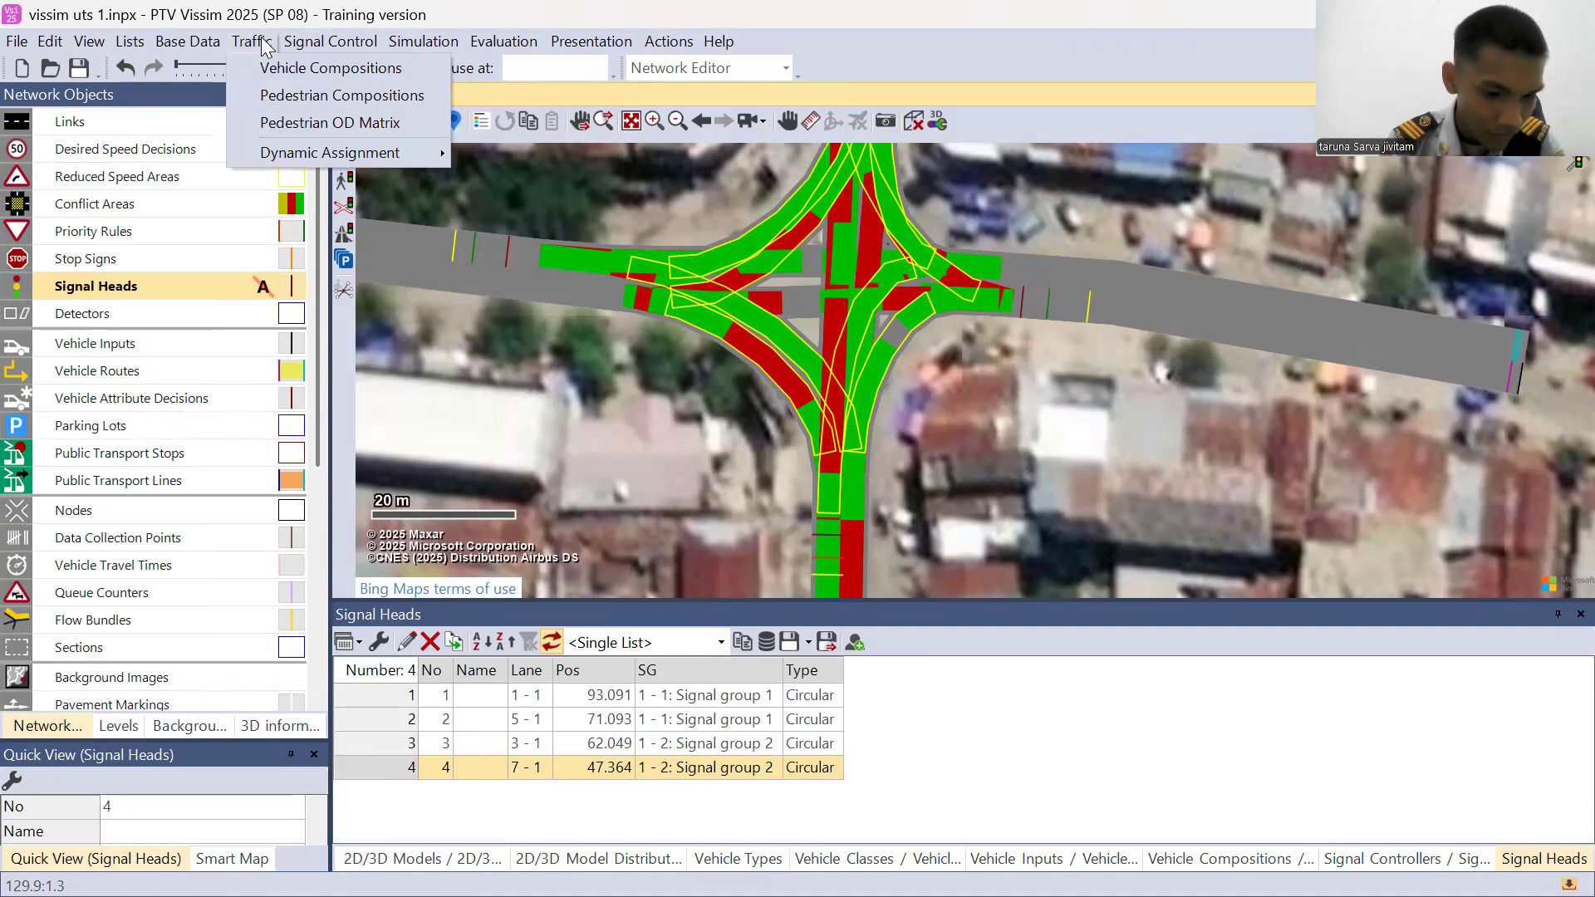
left_click(530, 244)
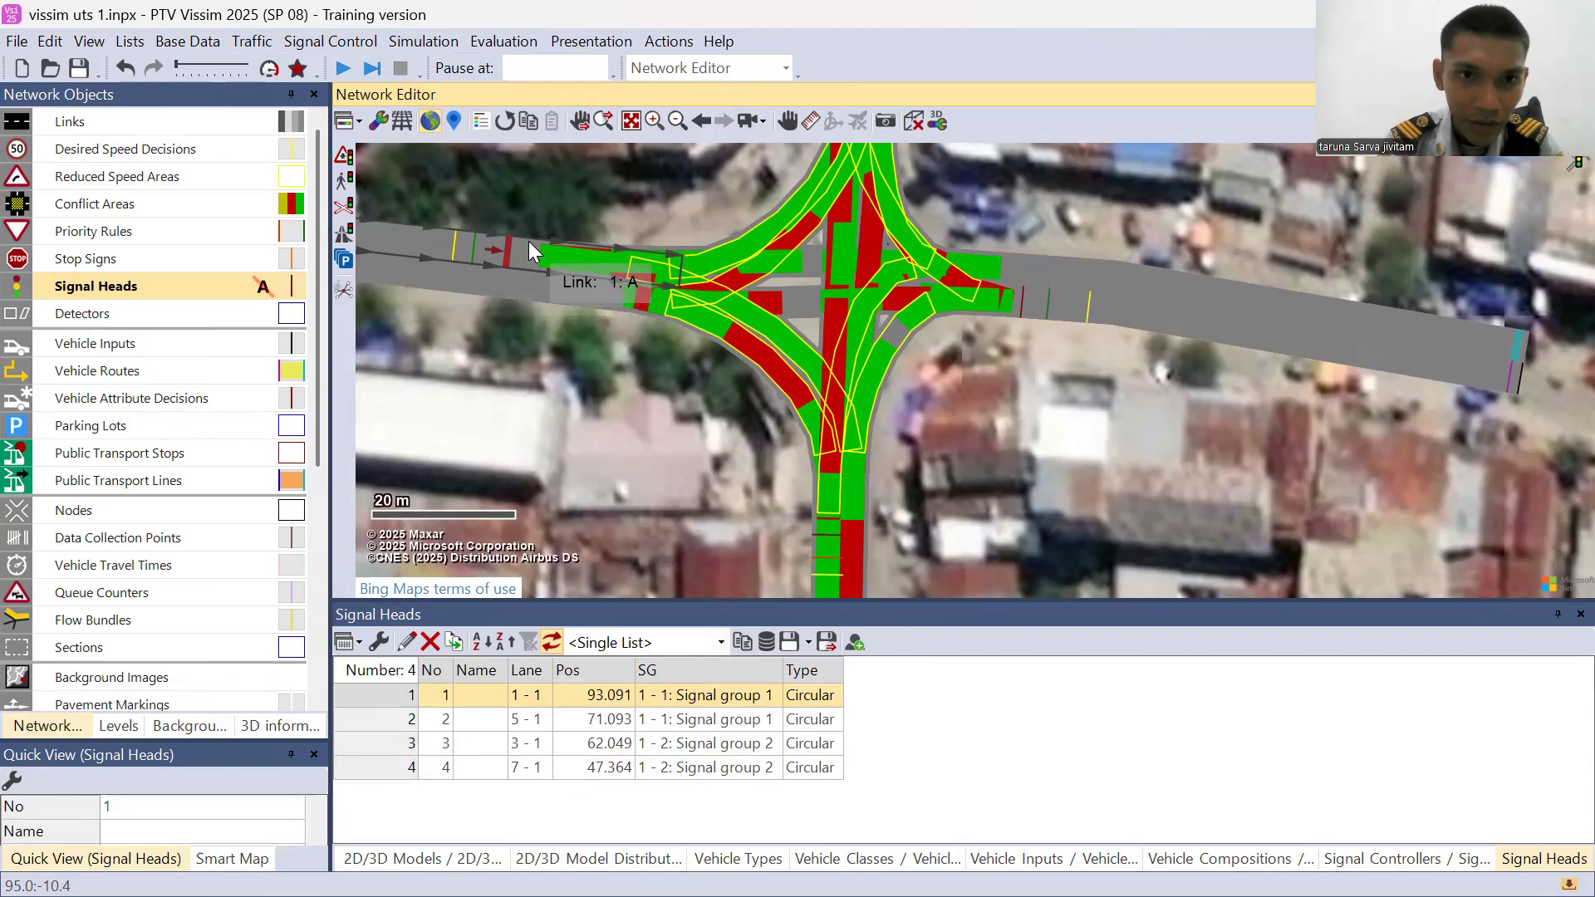
right_click(526, 241)
mouse_move(525, 223)
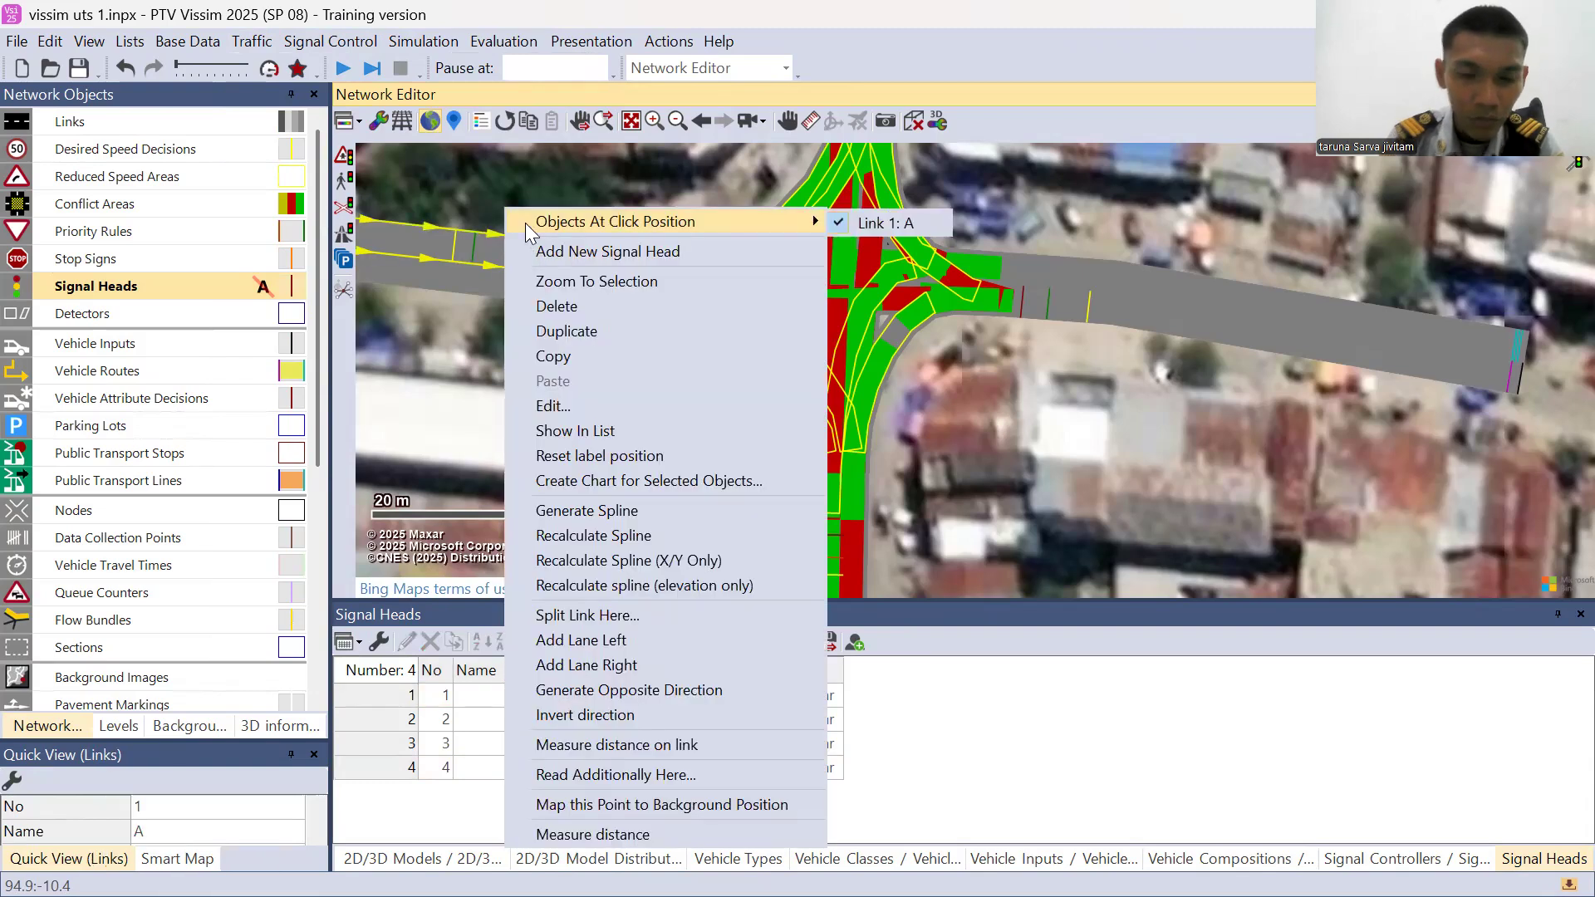
left_click(682, 249)
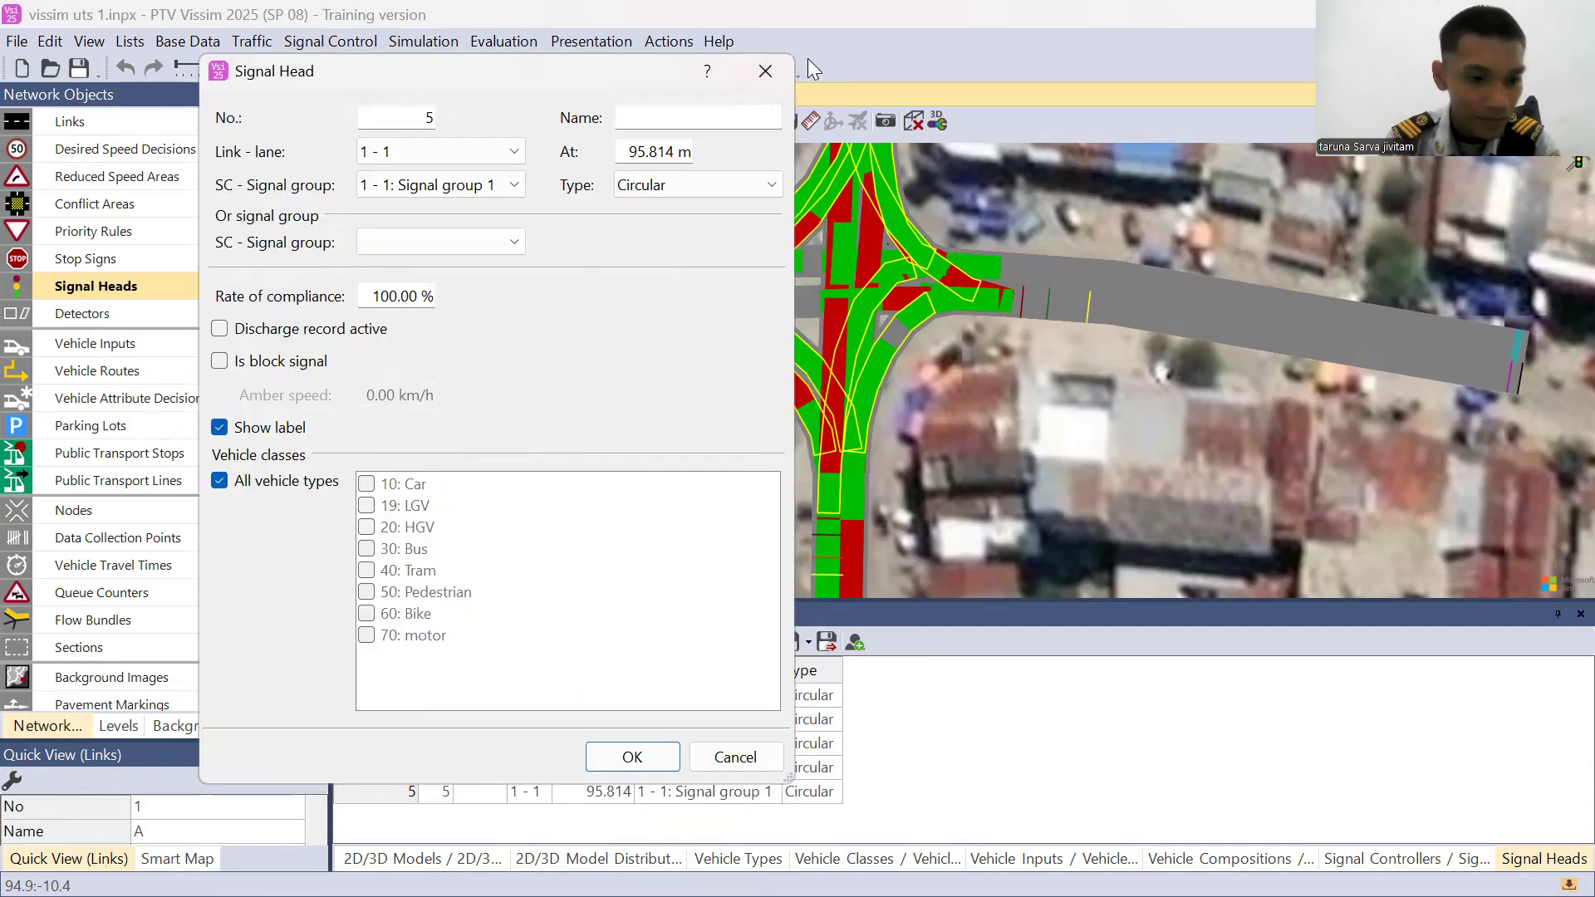
left_click(762, 72)
- Activate 3D Traffic Signals as the network object type to insert
scroll(203, 274, "down", 3)
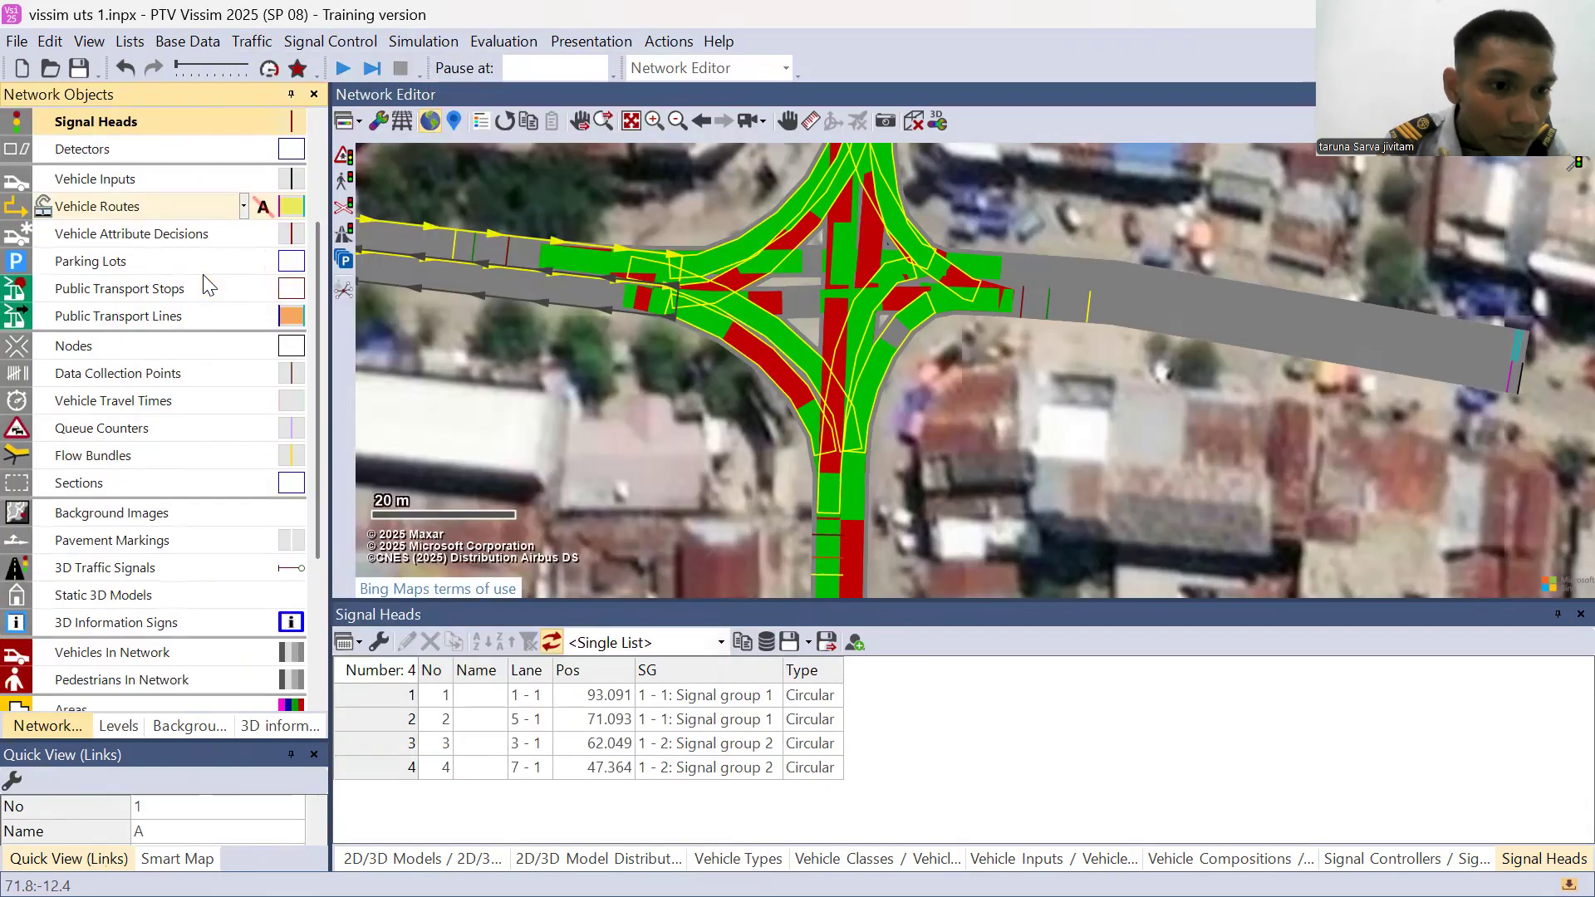
scroll(203, 274, "down", 3)
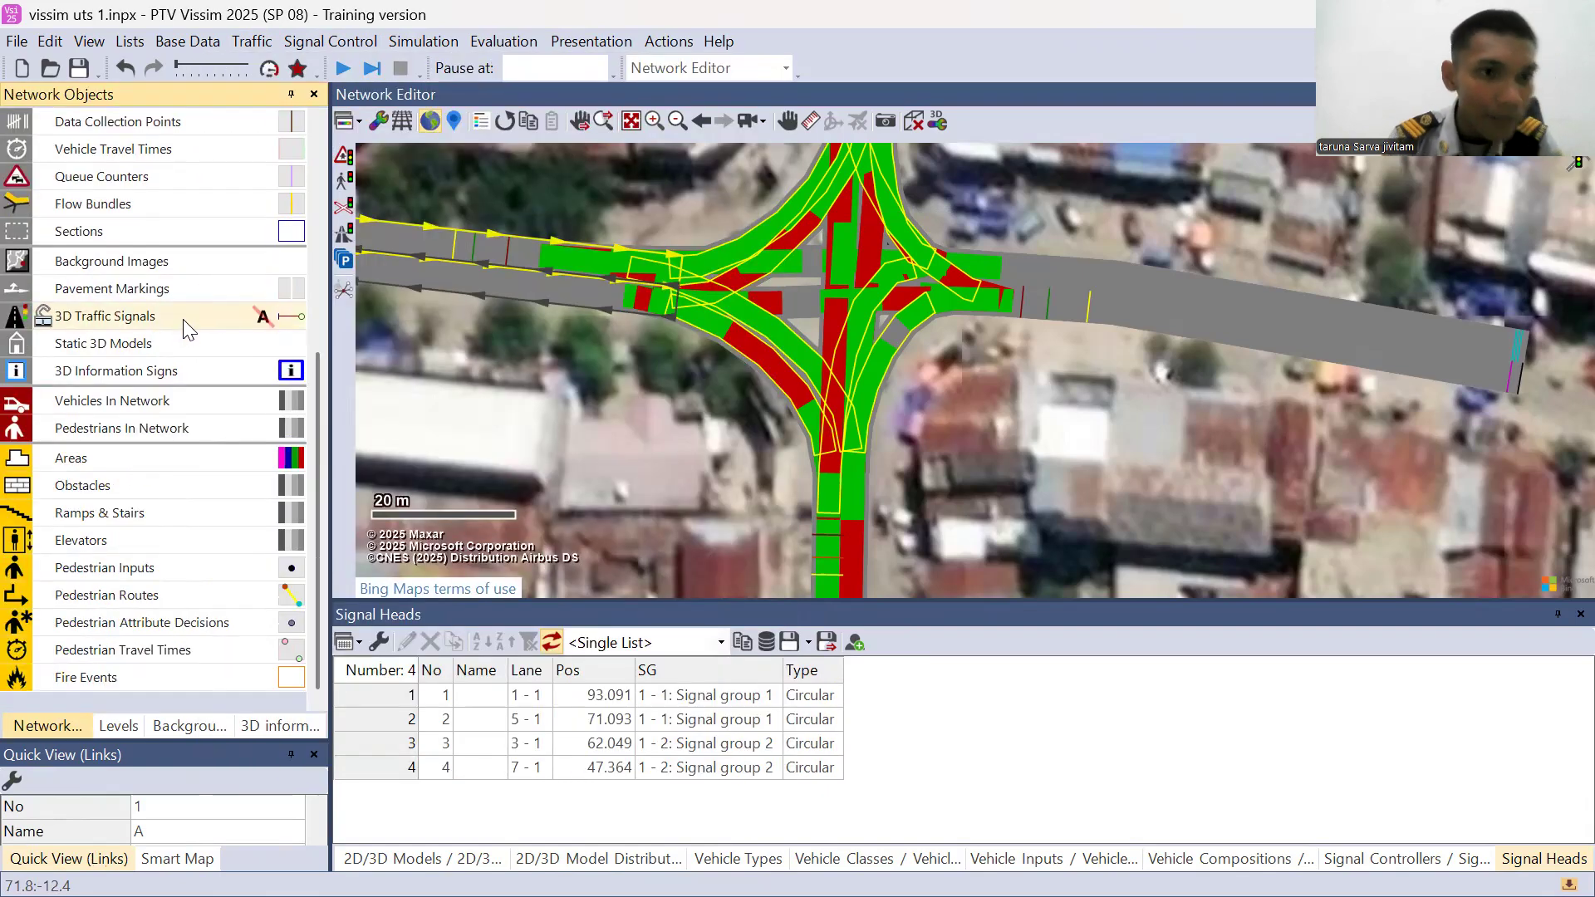
left_click(128, 322)
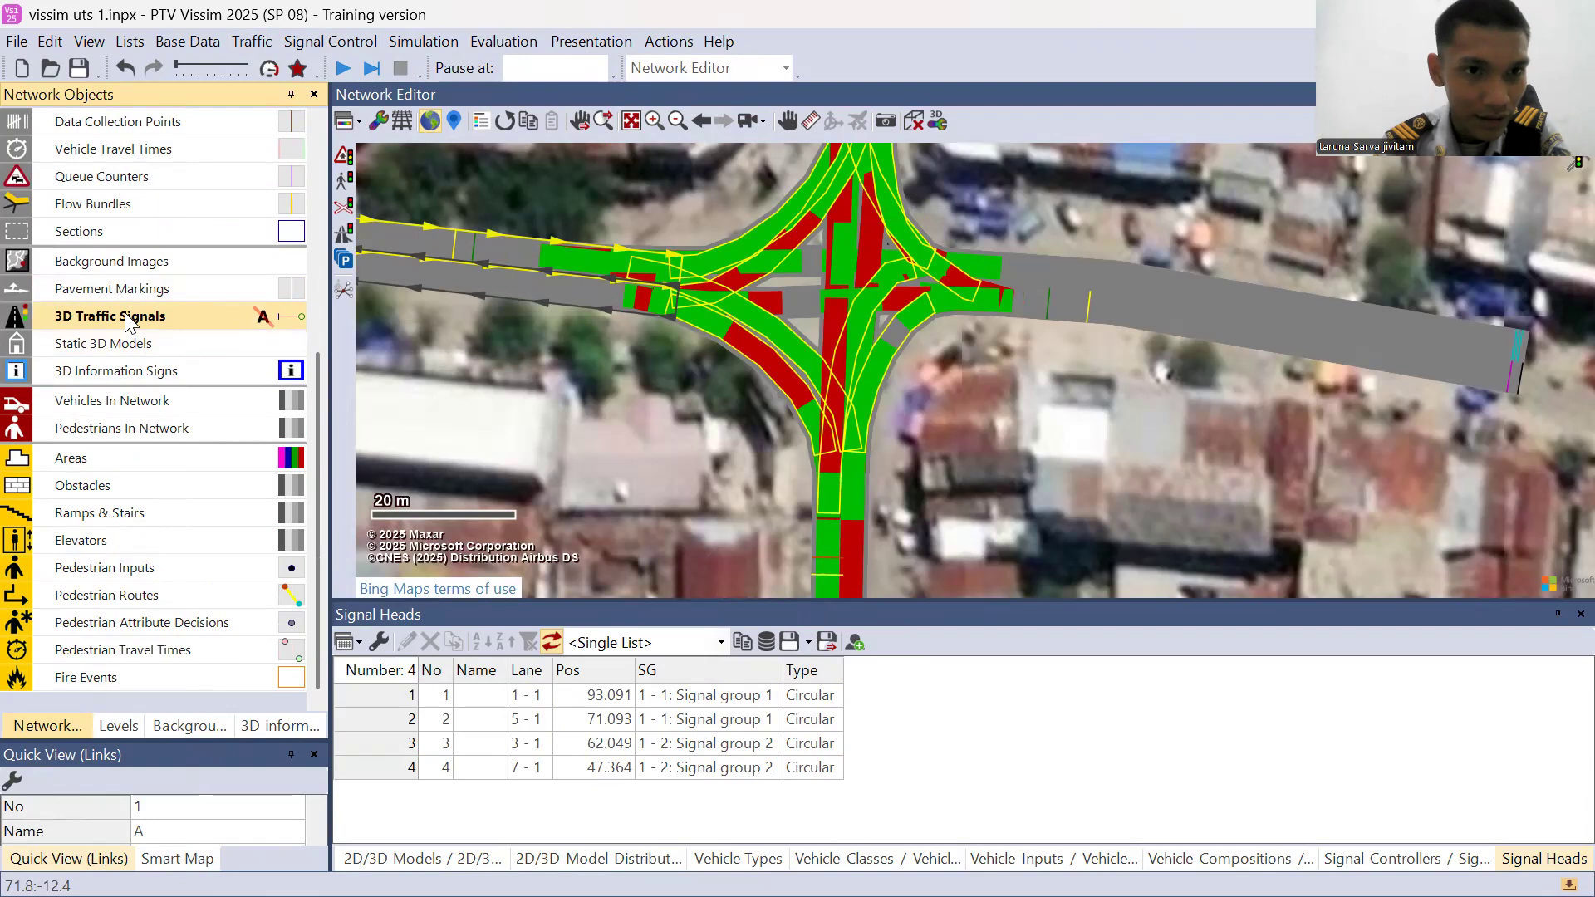
right_click(511, 241, "ctrl")
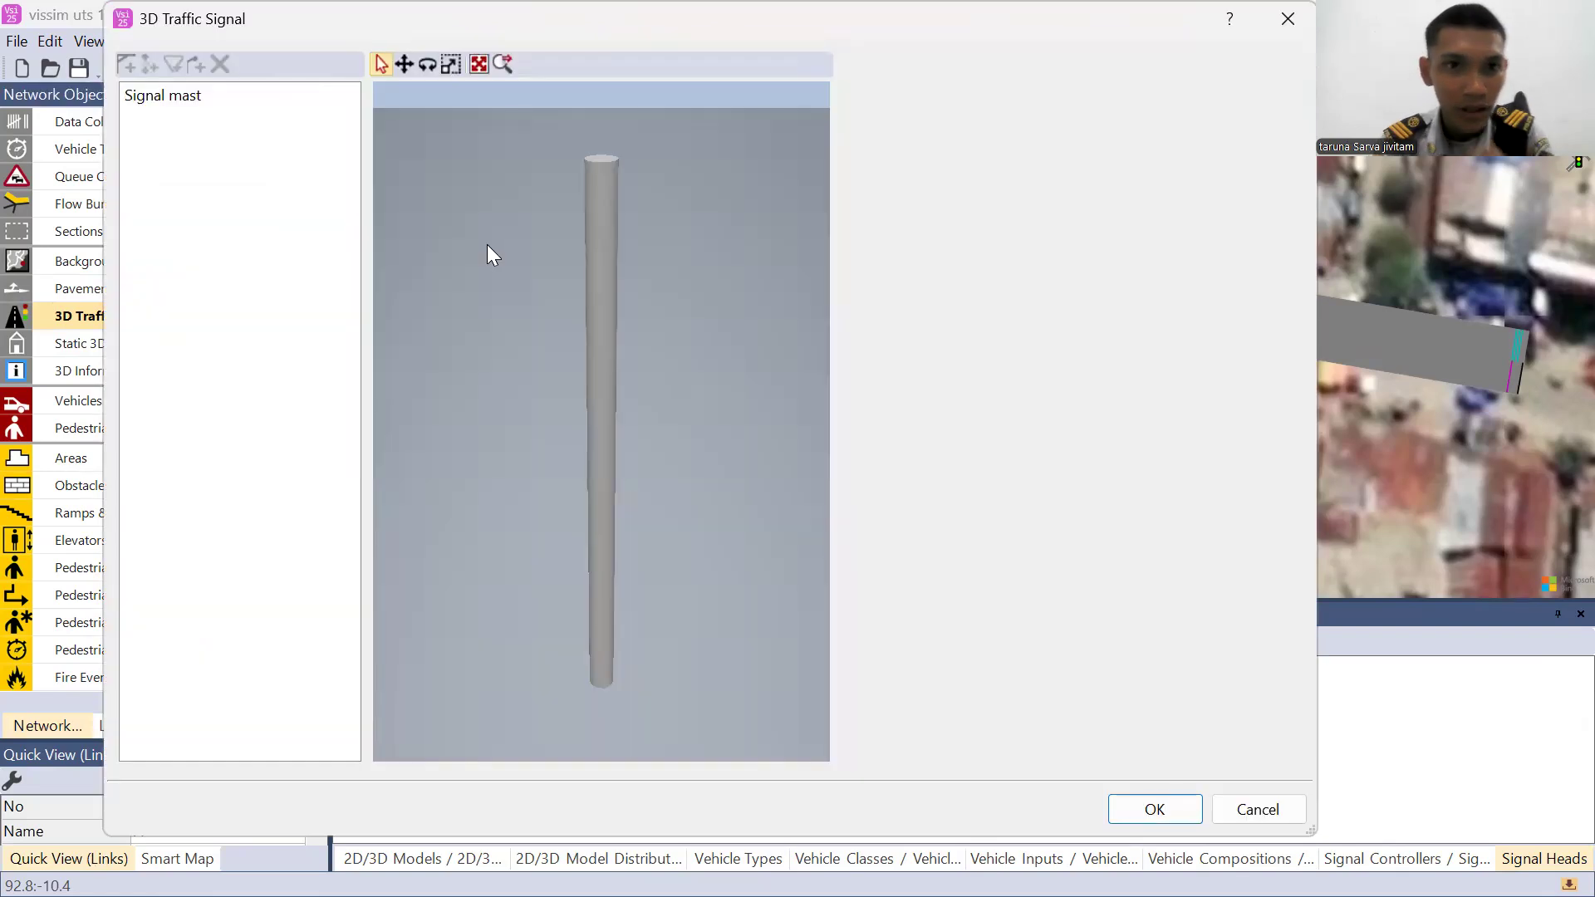
left_click(196, 100)
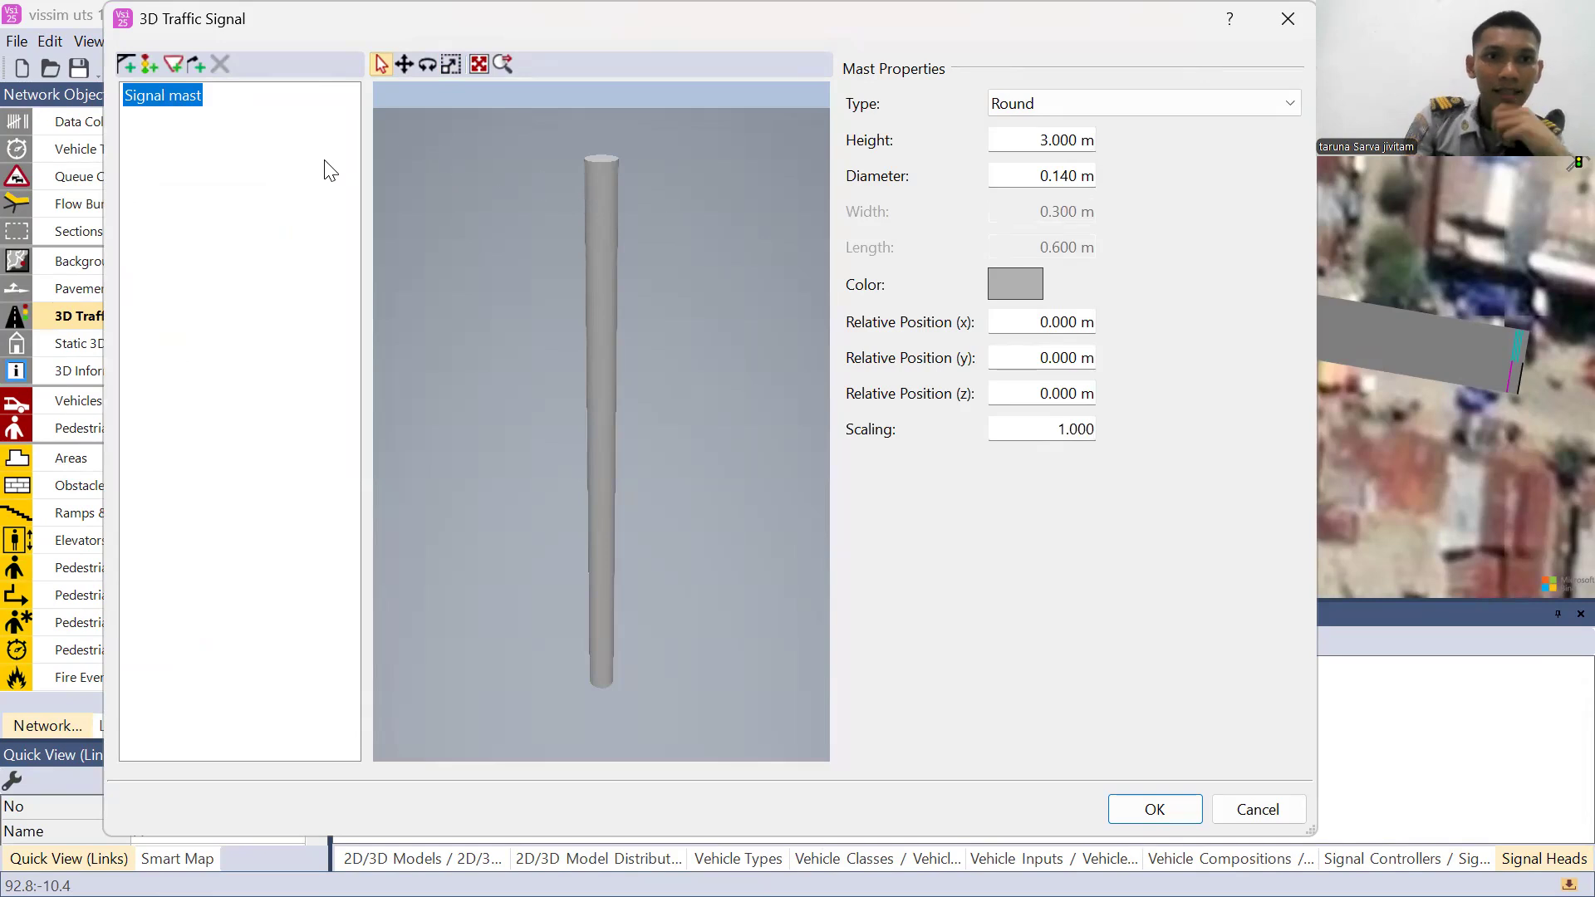
left_click(128, 61)
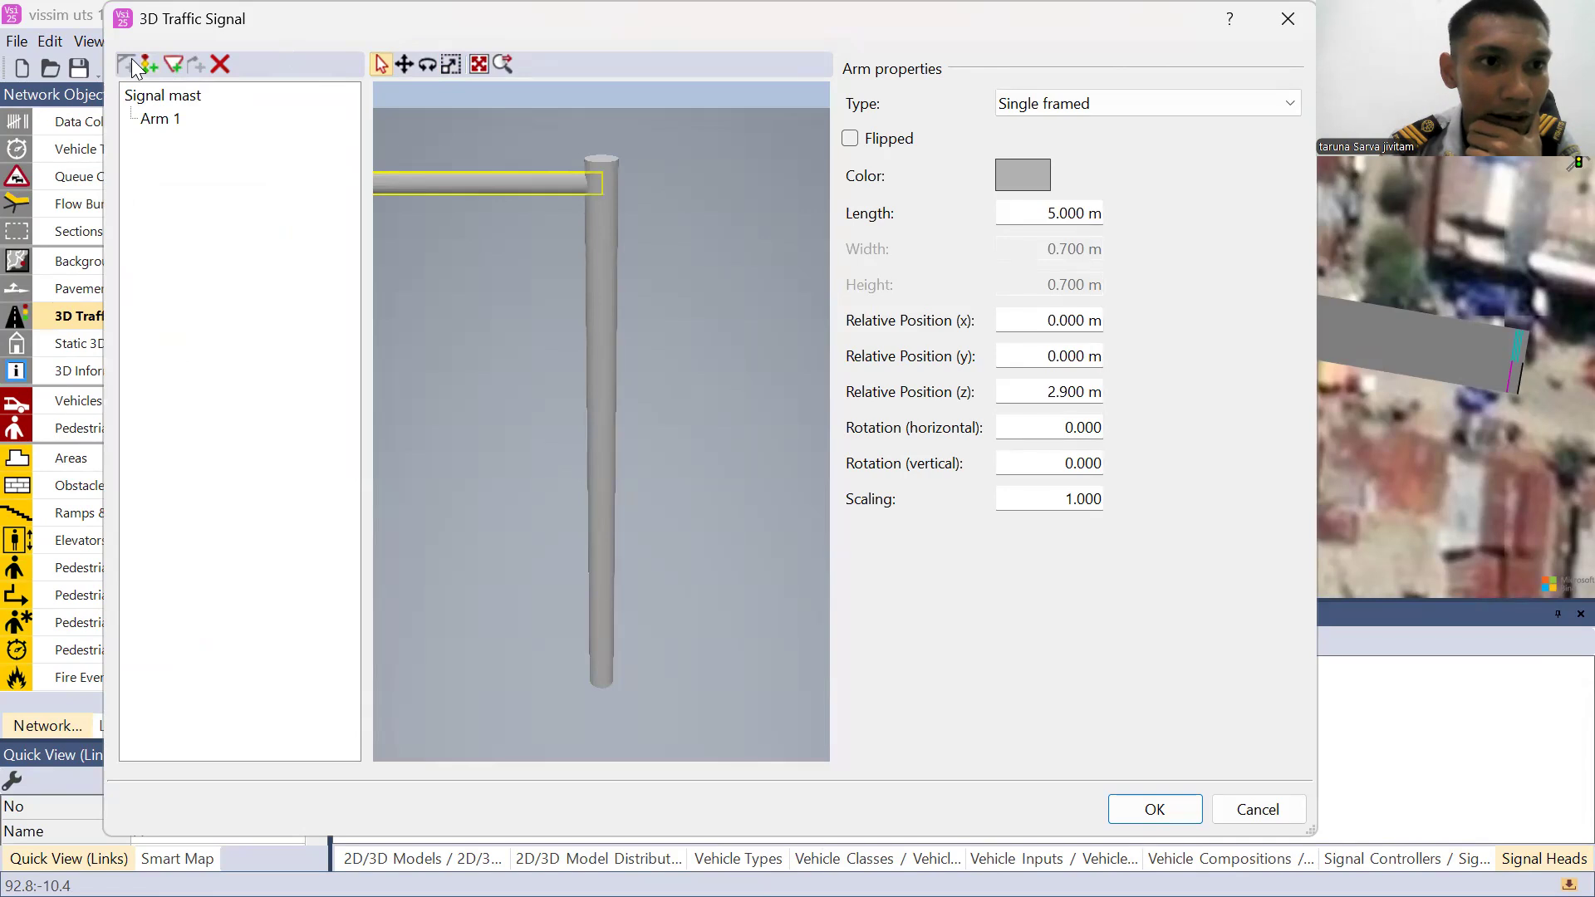
left_click(159, 125)
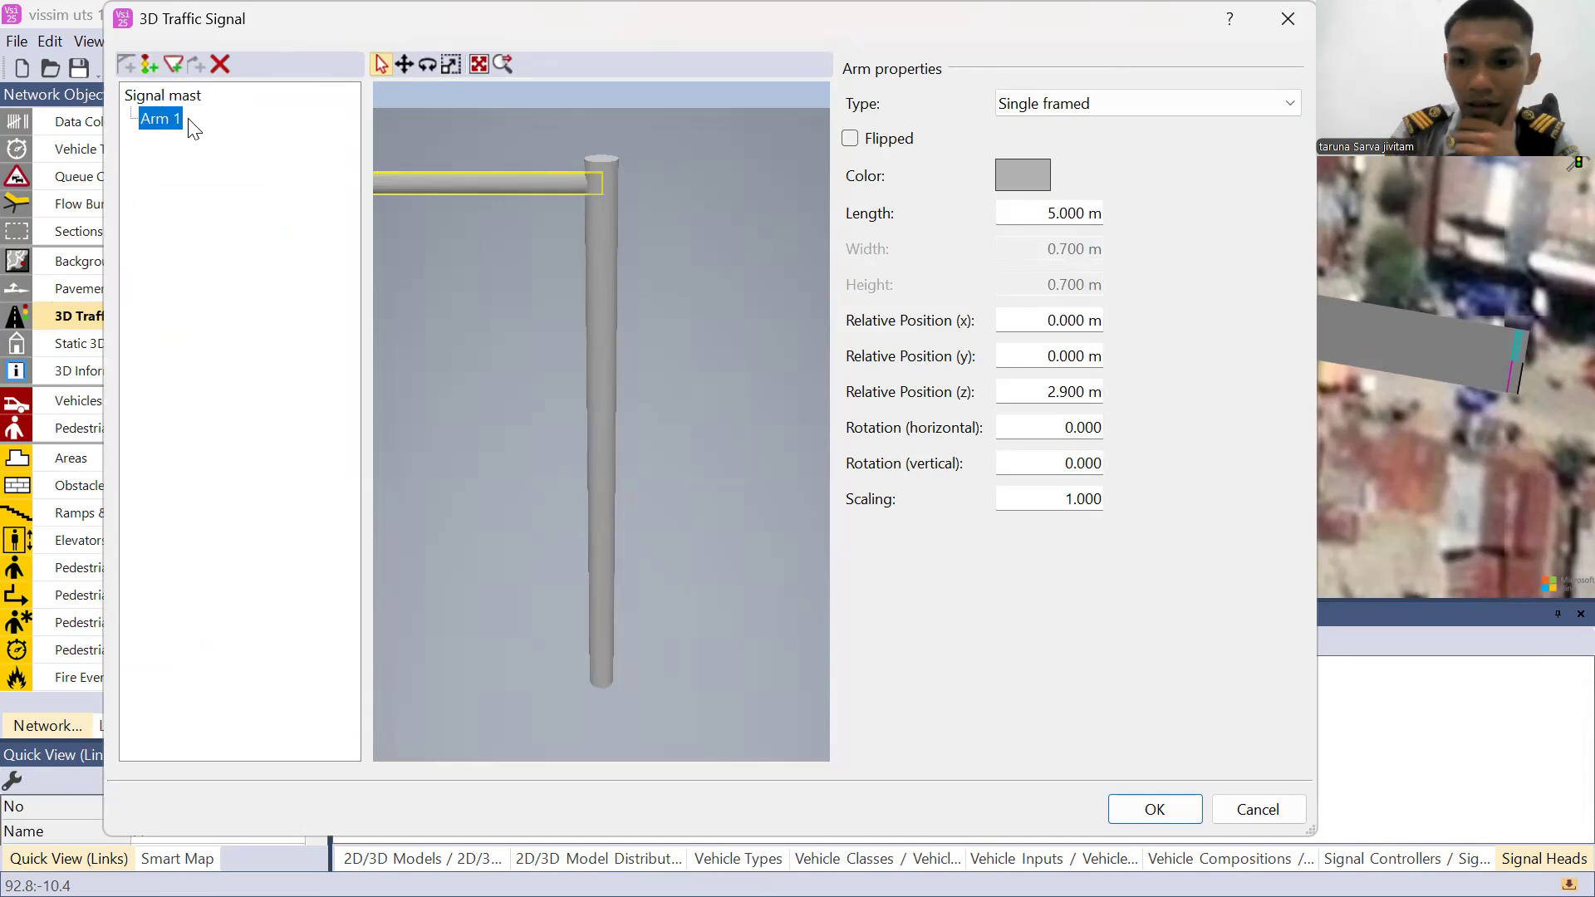
left_click(171, 98)
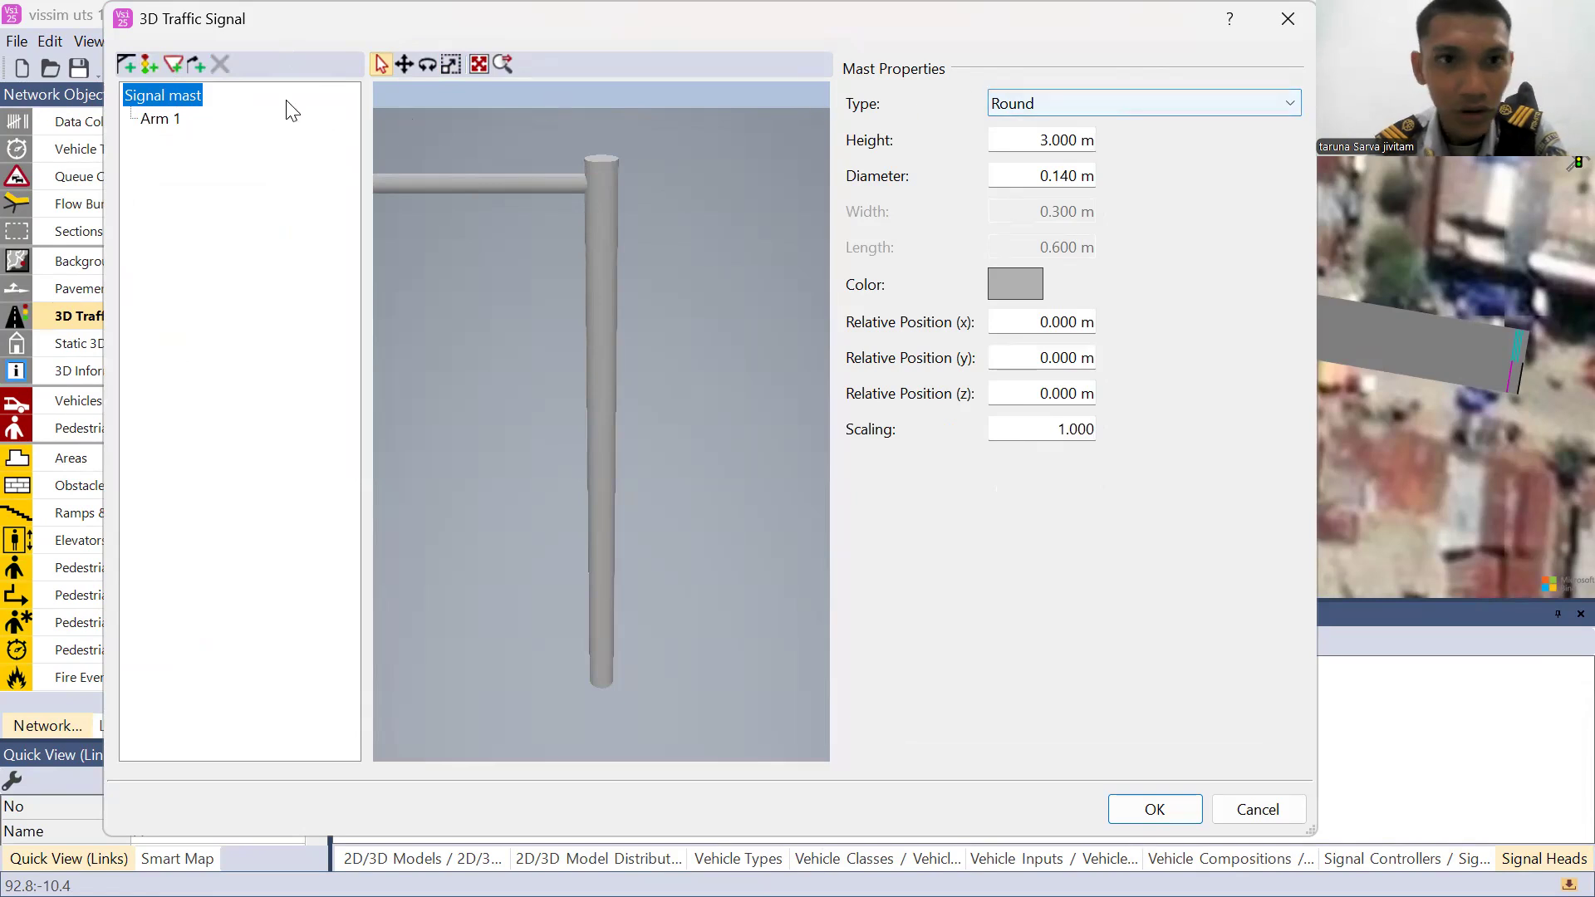
left_click(147, 65)
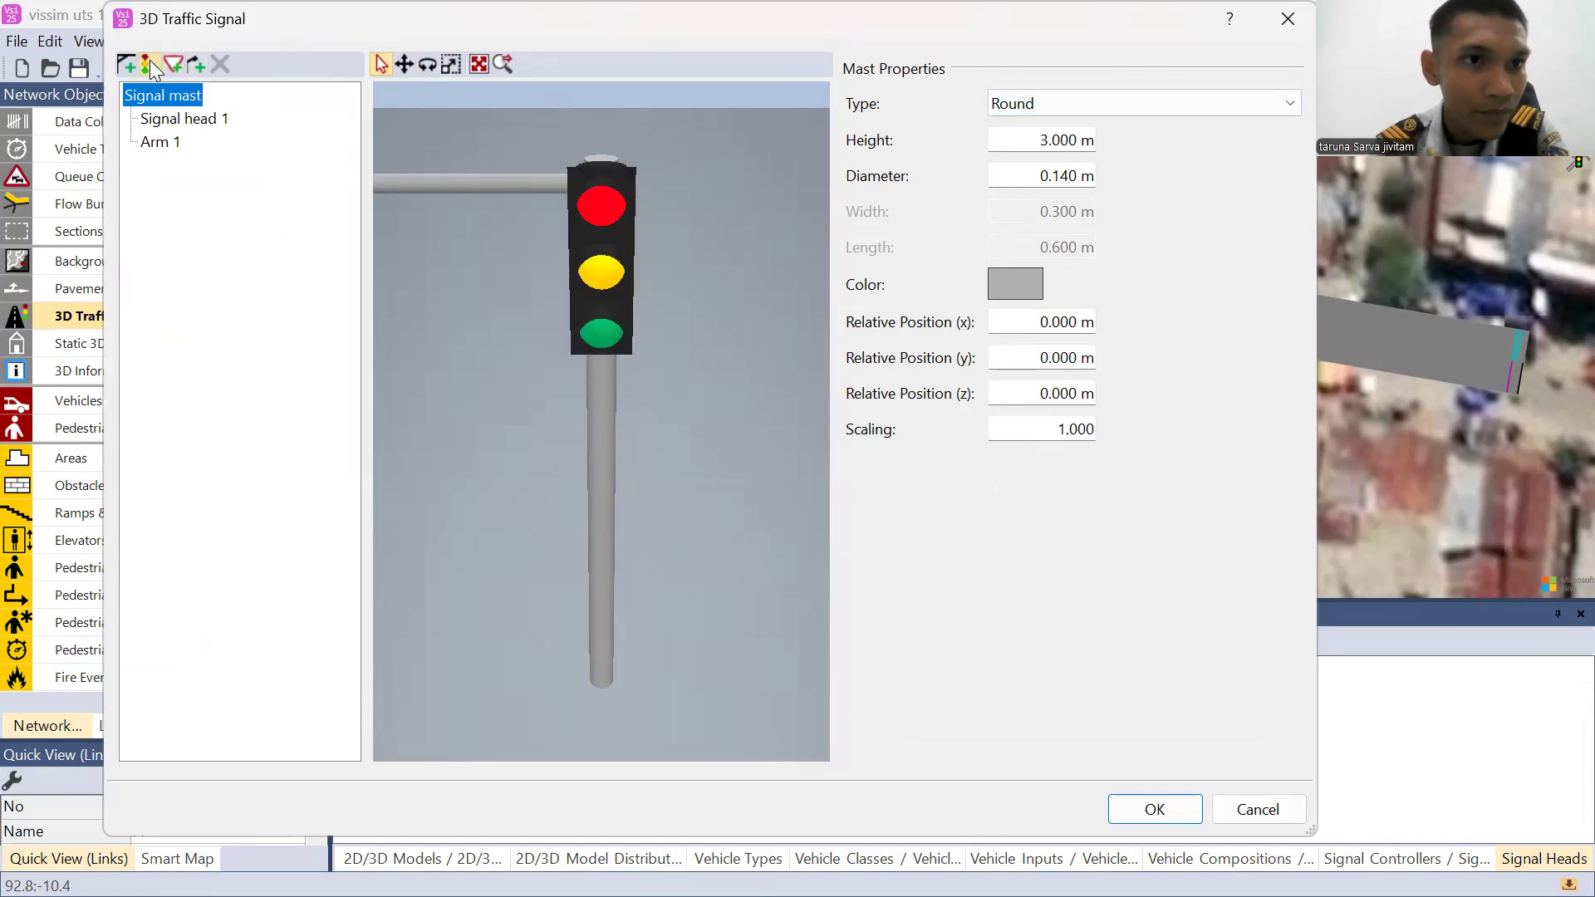
left_click(160, 146)
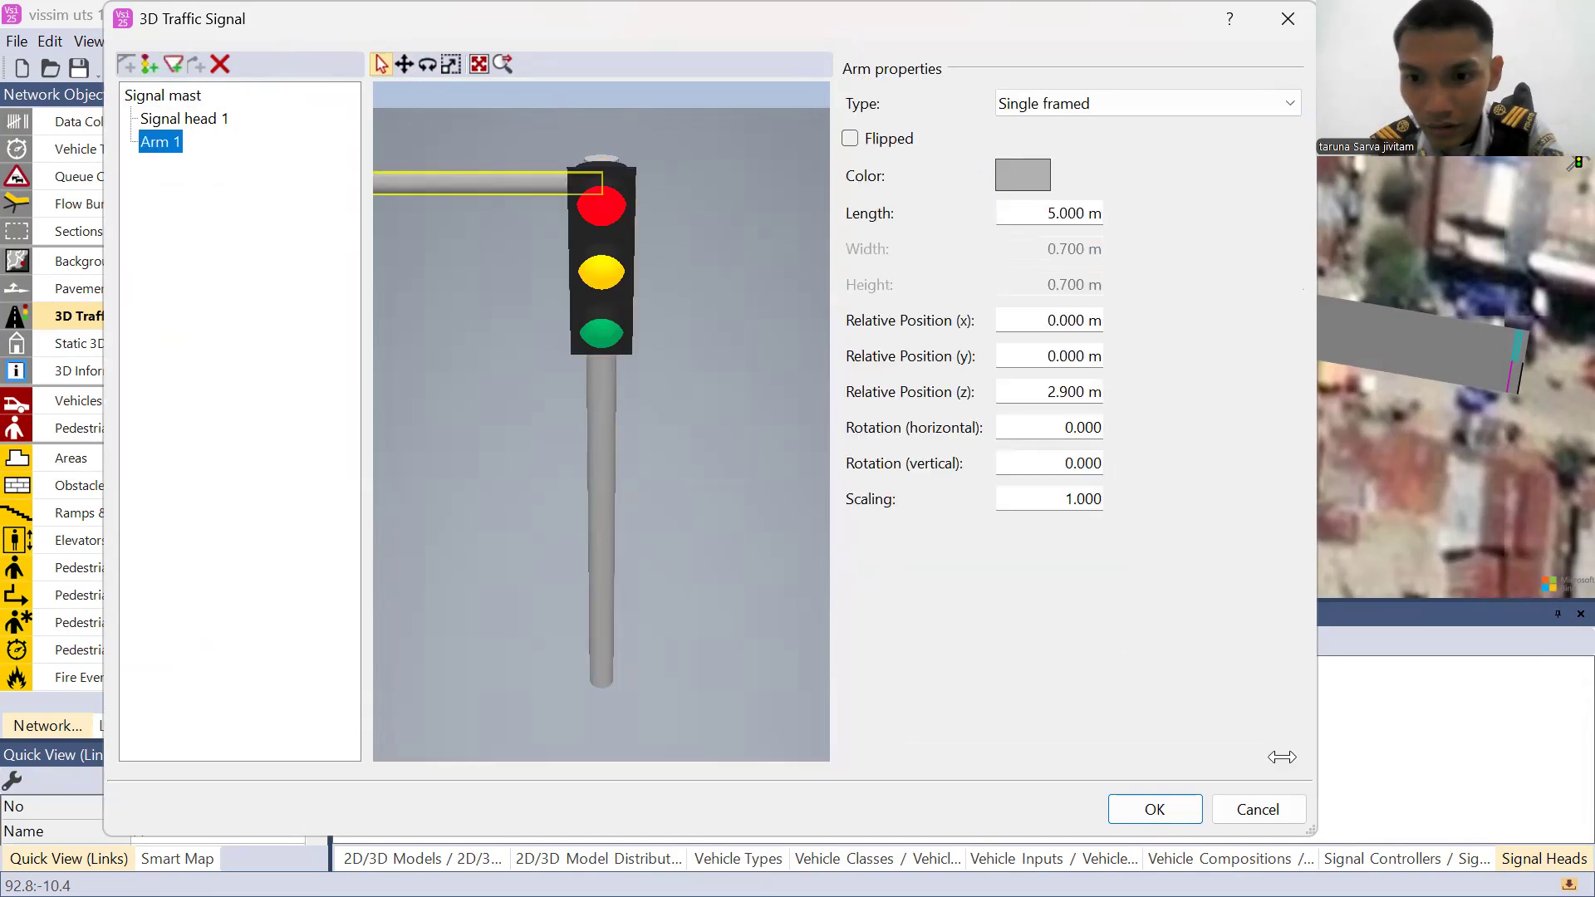
key("Escape")
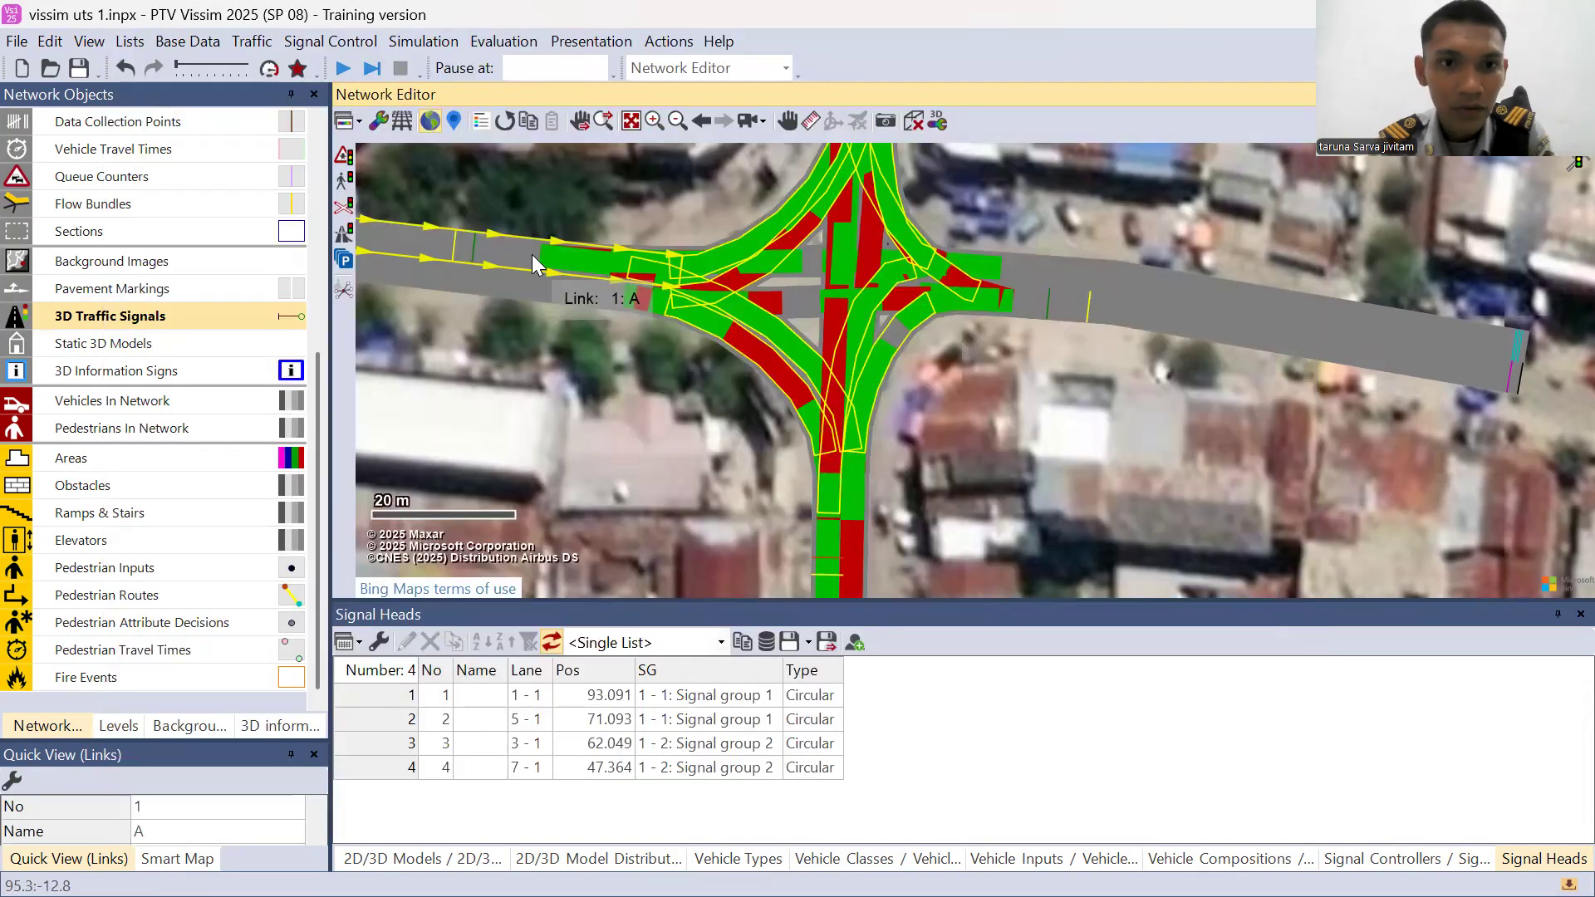
- Add a 3D traffic signal beside link 1 at about (95, -11), with a vertical private-transport signal head using the 3-Lens: Circular layout
right_click(531, 254)
left_click(598, 281)
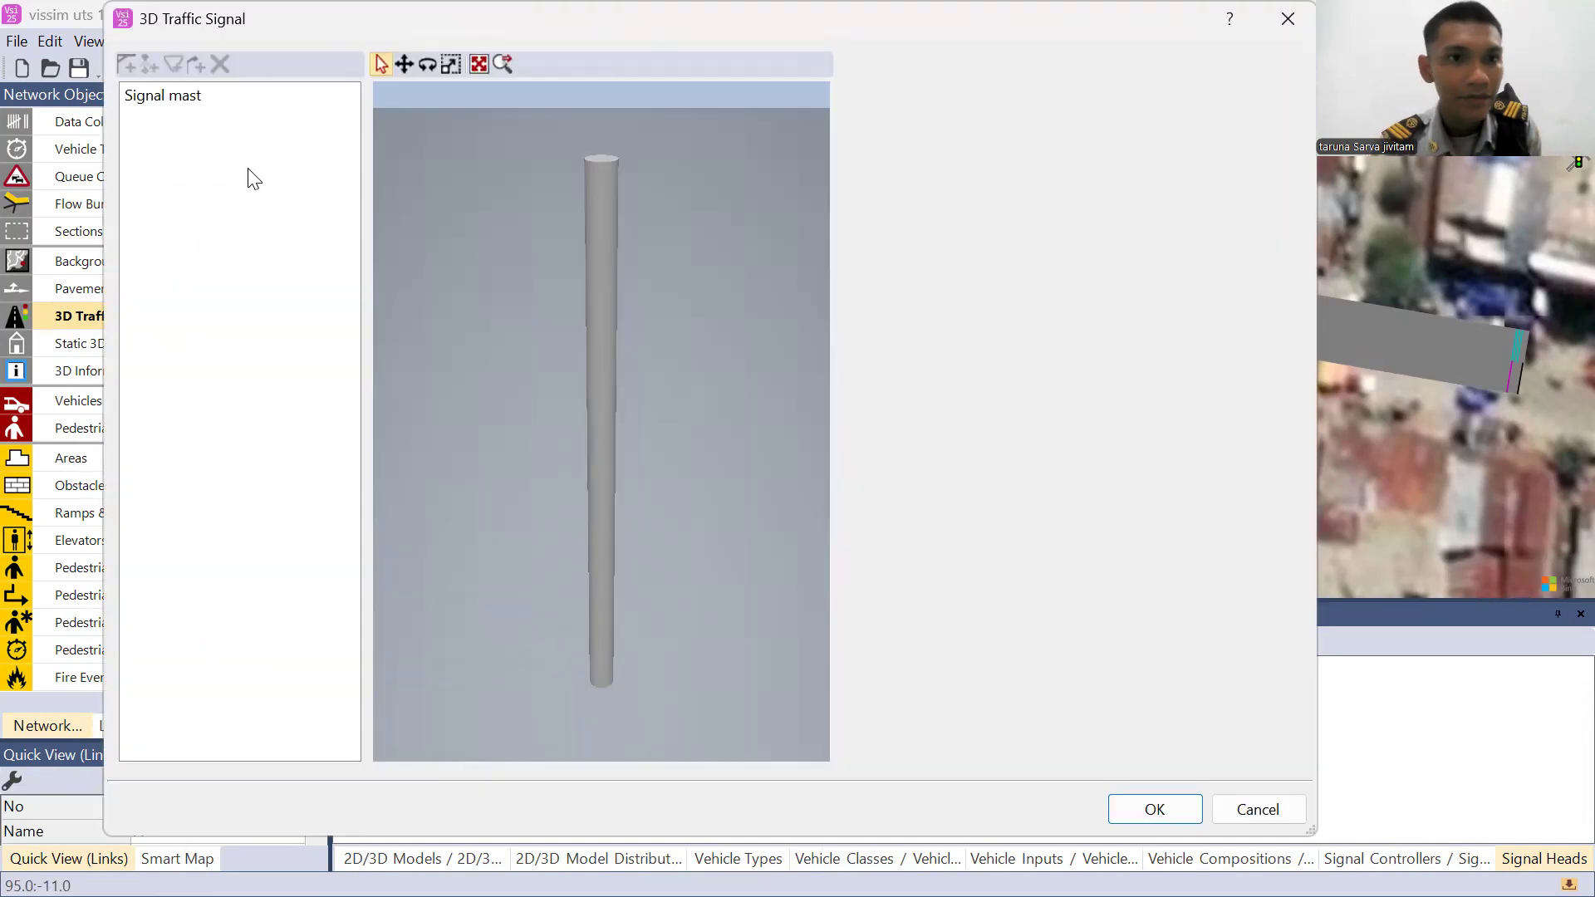
left_click(139, 101)
left_click(149, 67)
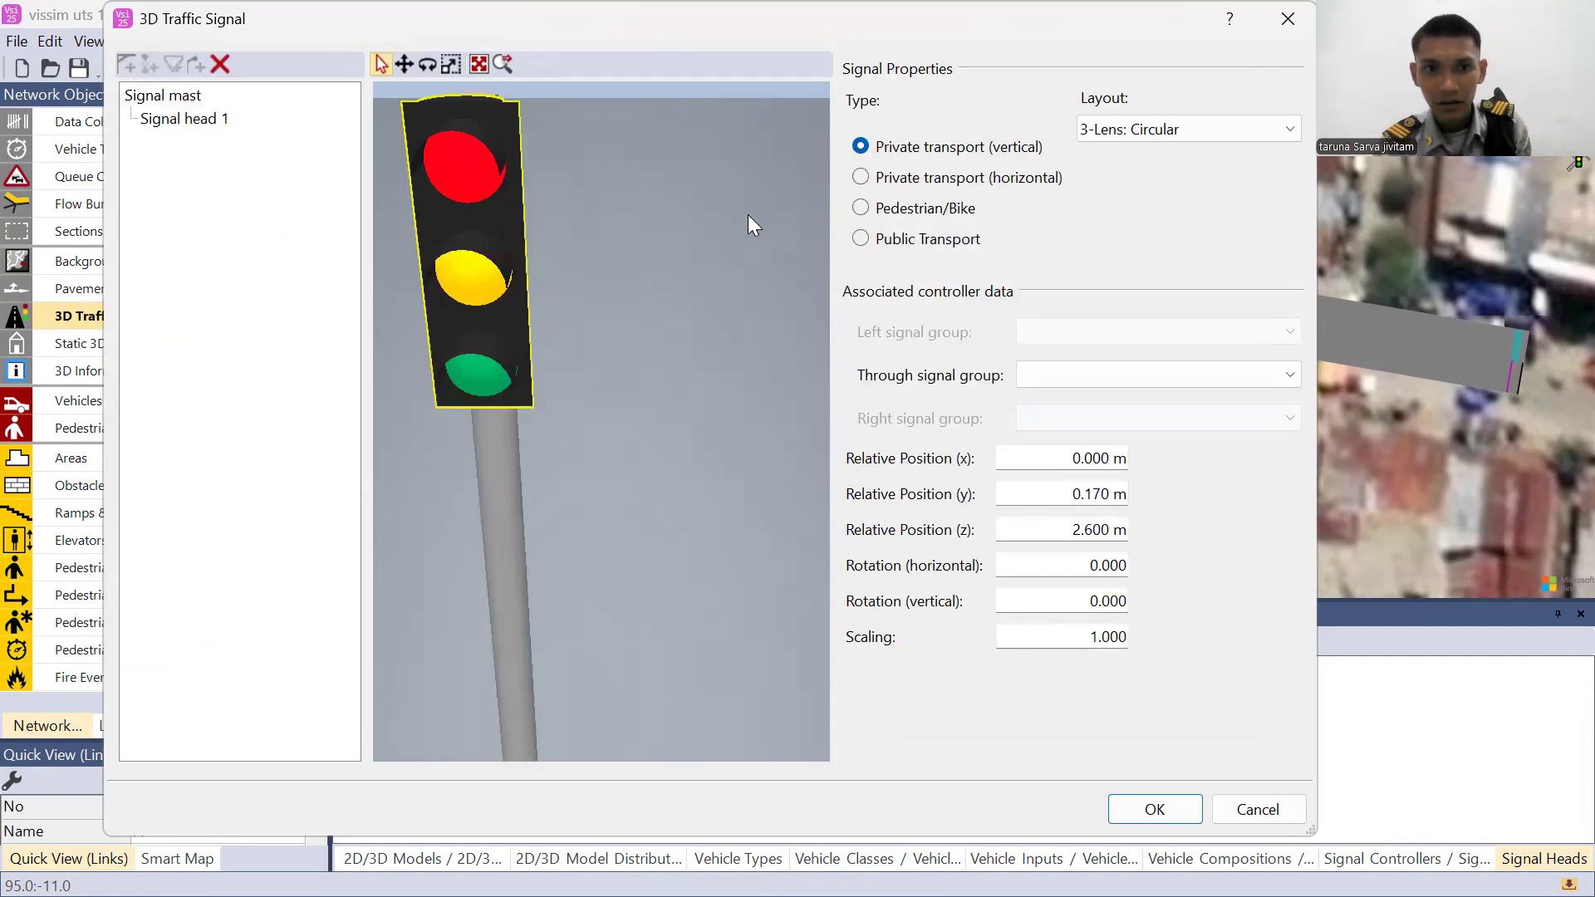
scroll(736, 241, "down", 3)
left_click_drag(728, 331, 732, 252)
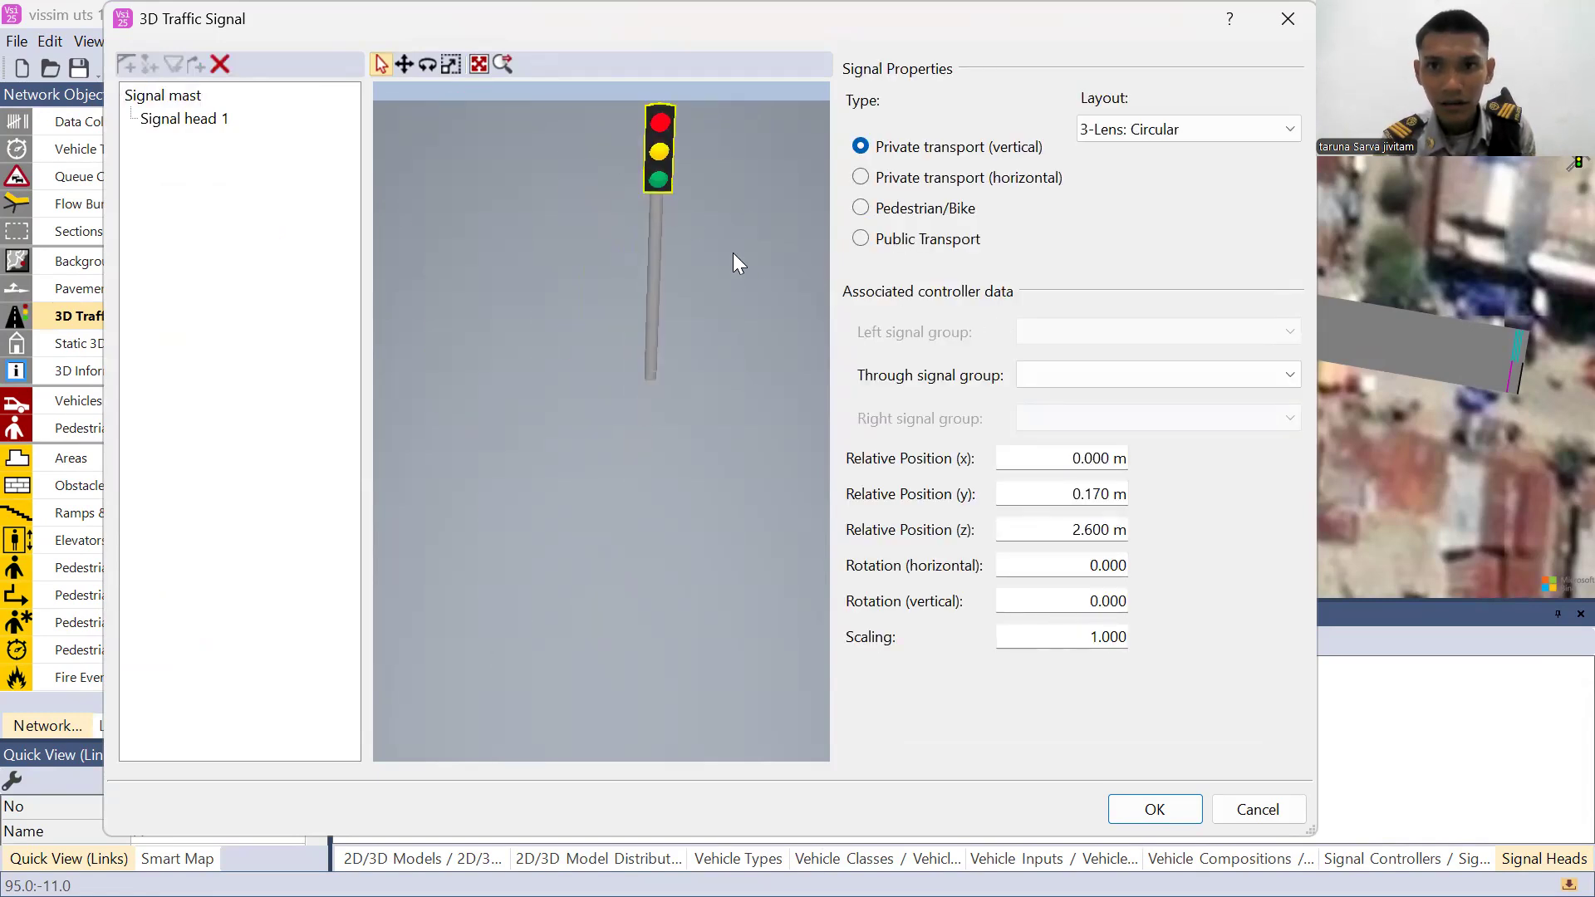
scroll(719, 261, "up", 1)
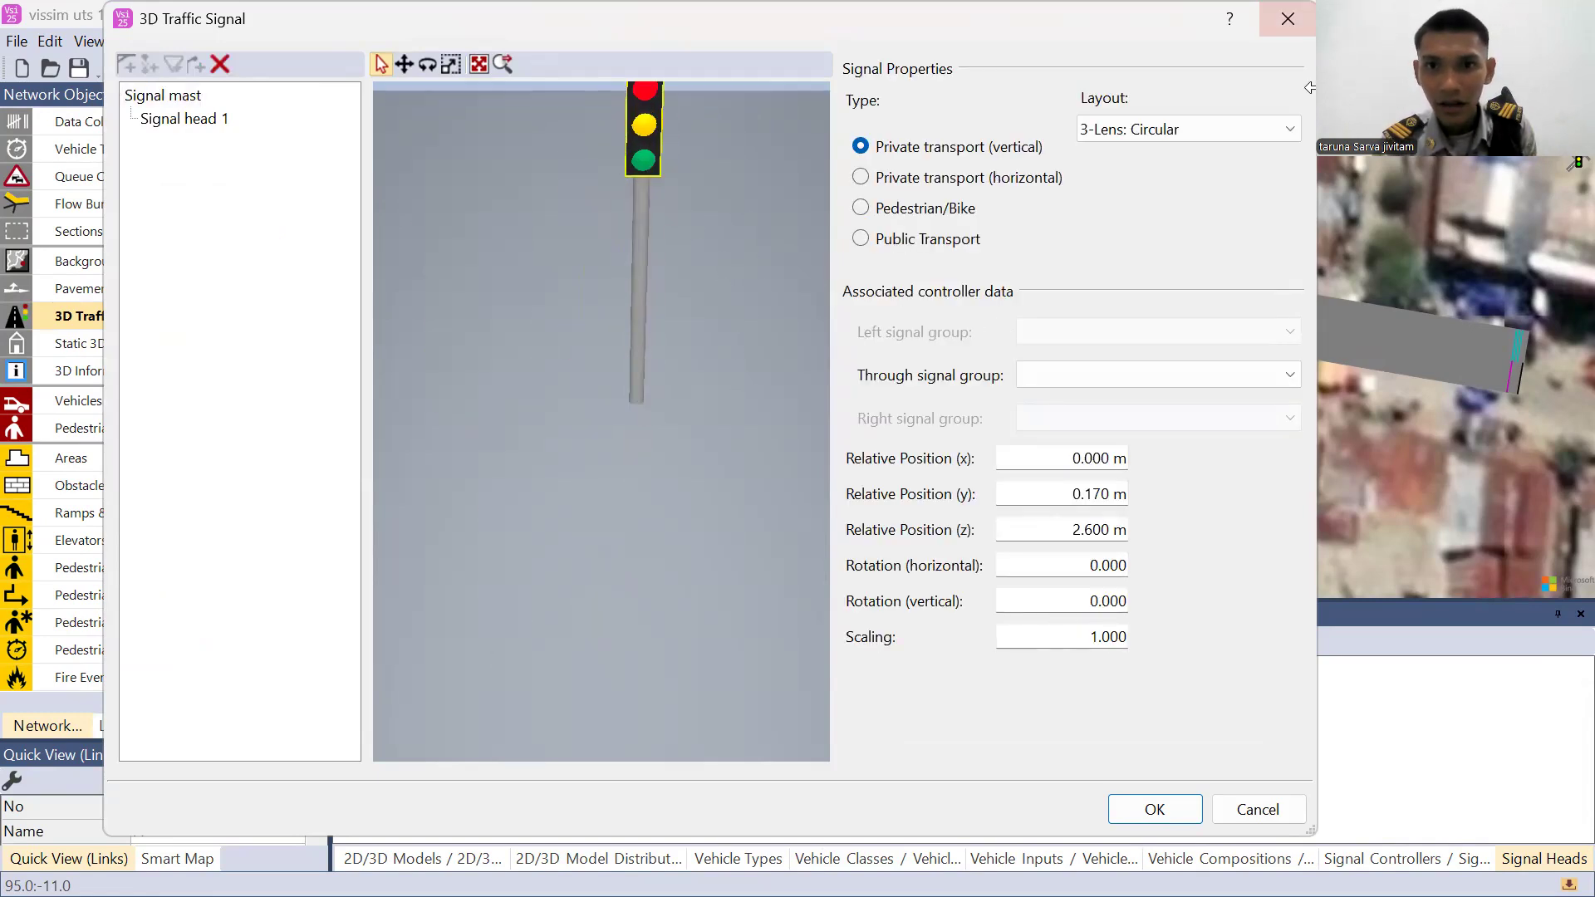
left_click(1290, 129)
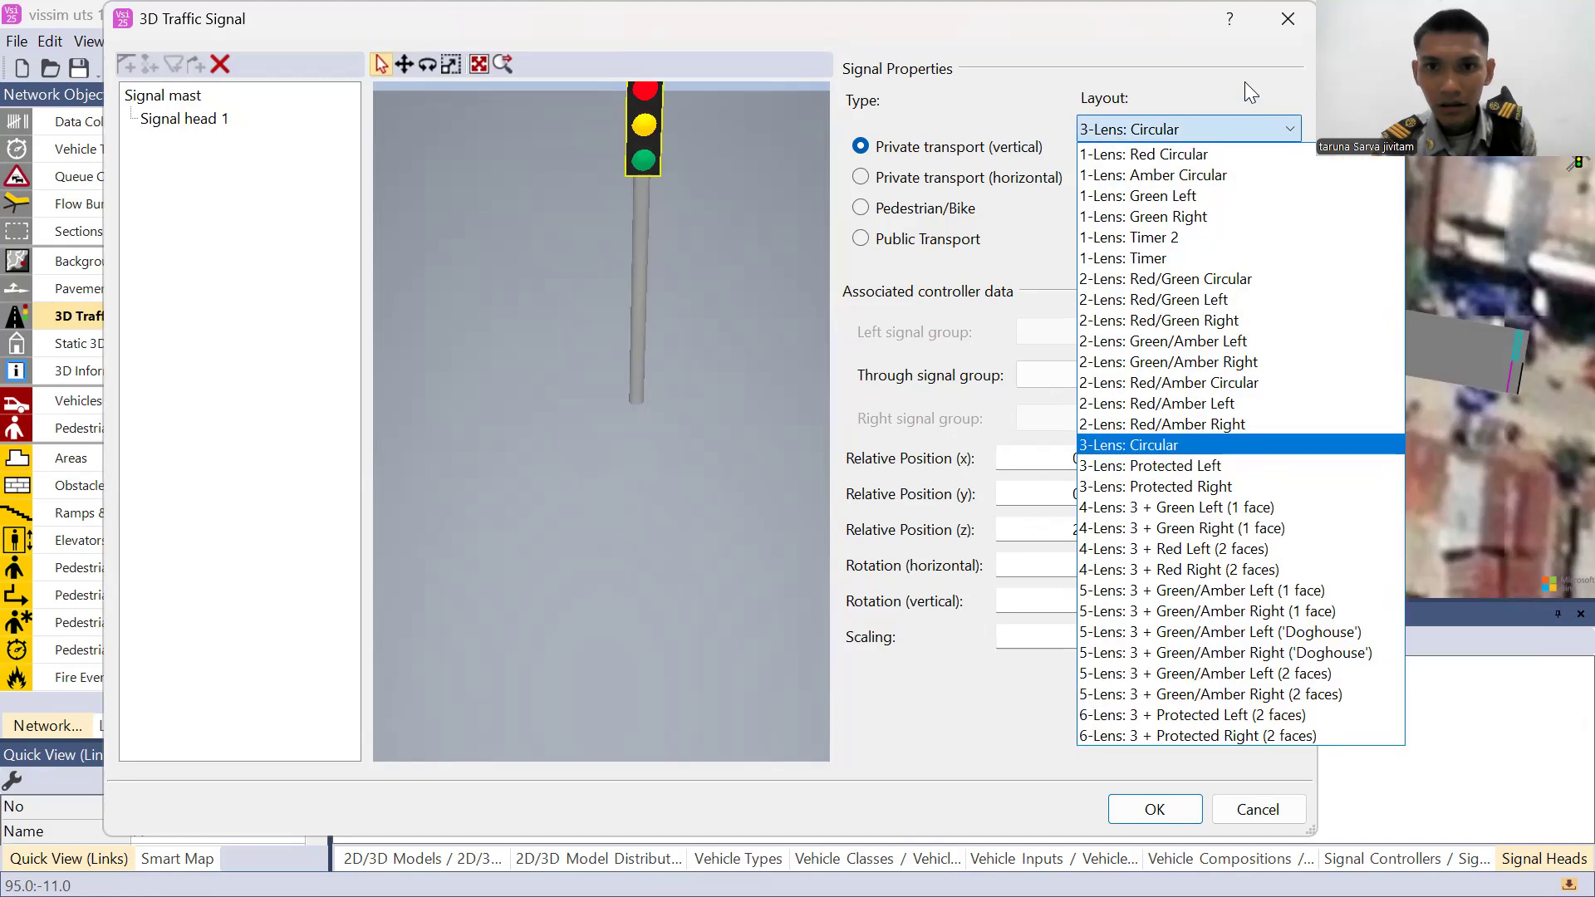
left_click(1246, 86)
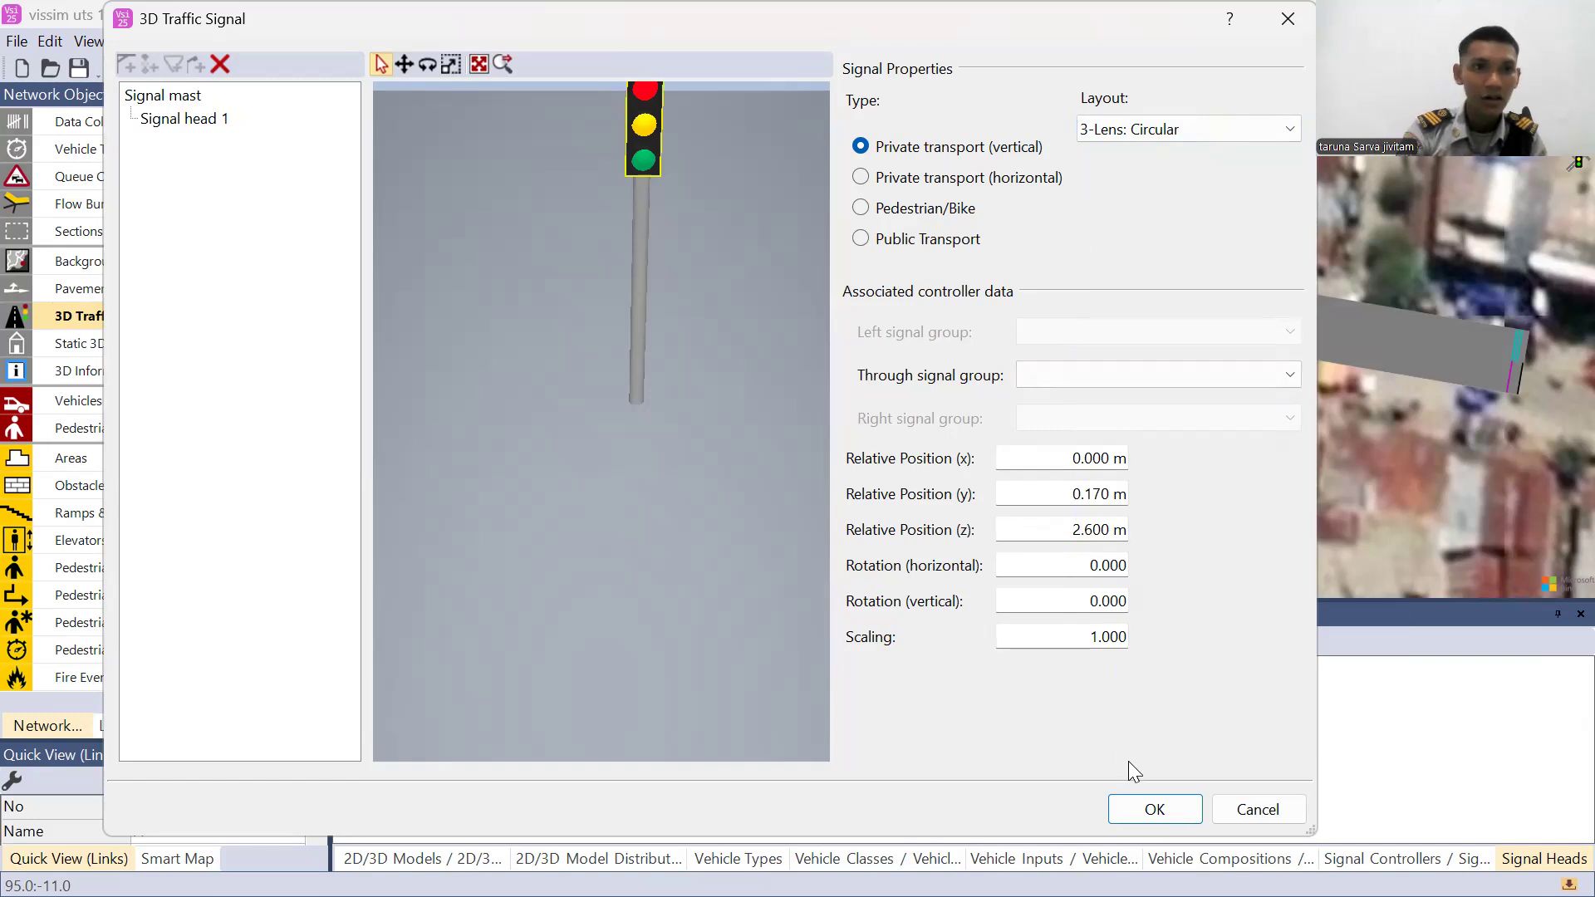
left_click(1157, 810)
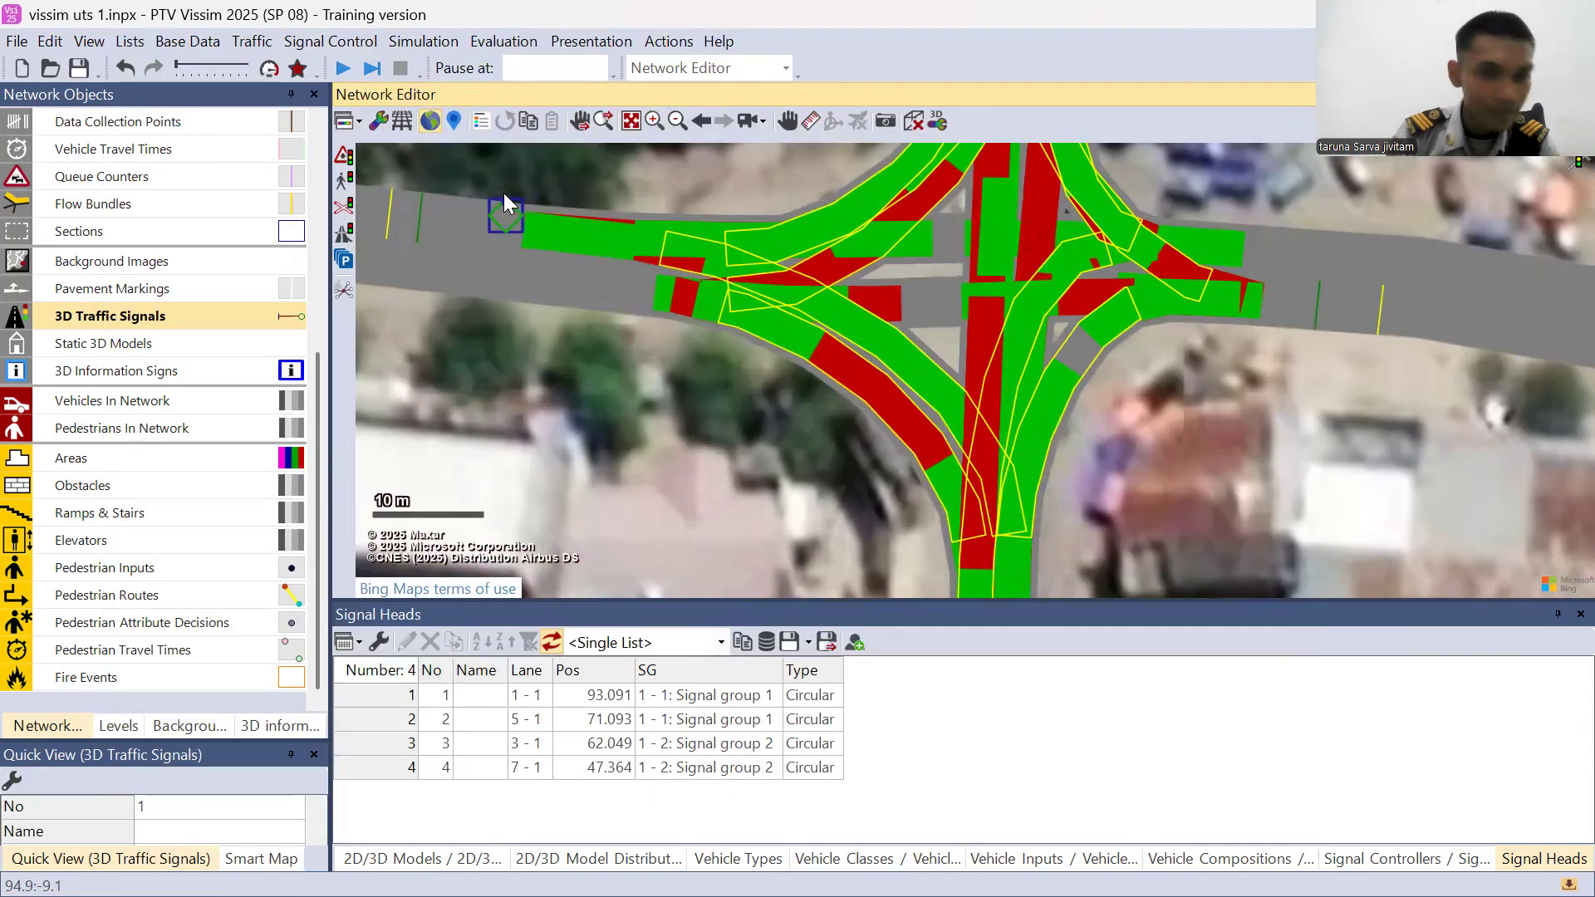
- Add a 3D traffic signal beside link 3 at about (135.2, -50.3), with a 3-Lens: Circular signal head on its mast
scroll(573, 297, "up", 2)
left_click_drag(717, 364, 636, 169)
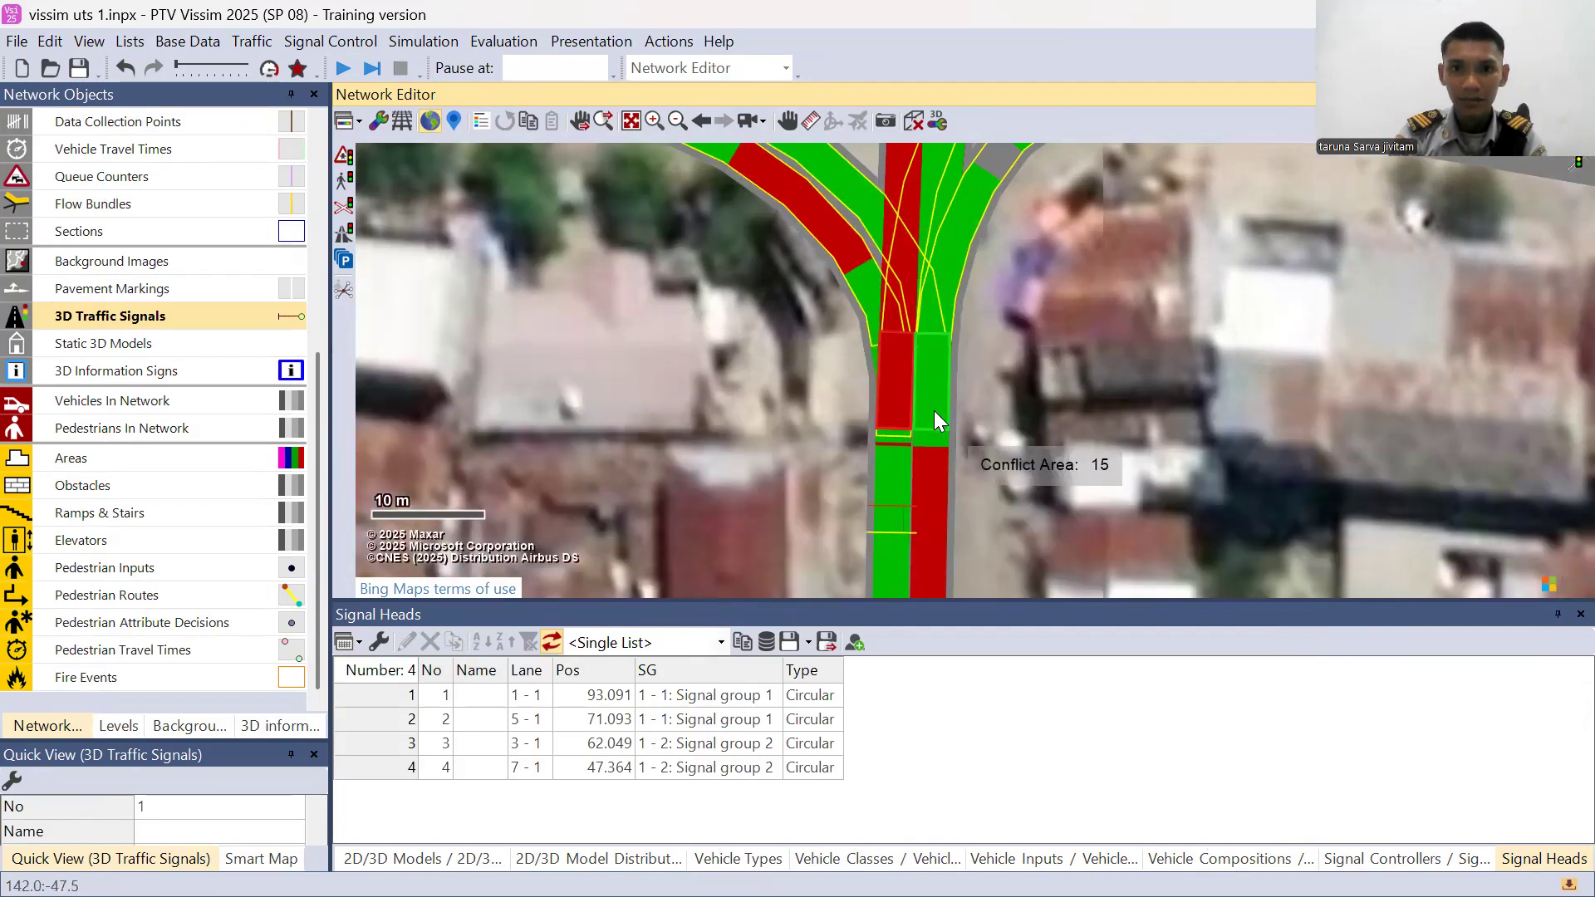
left_click_drag(934, 410, 928, 203)
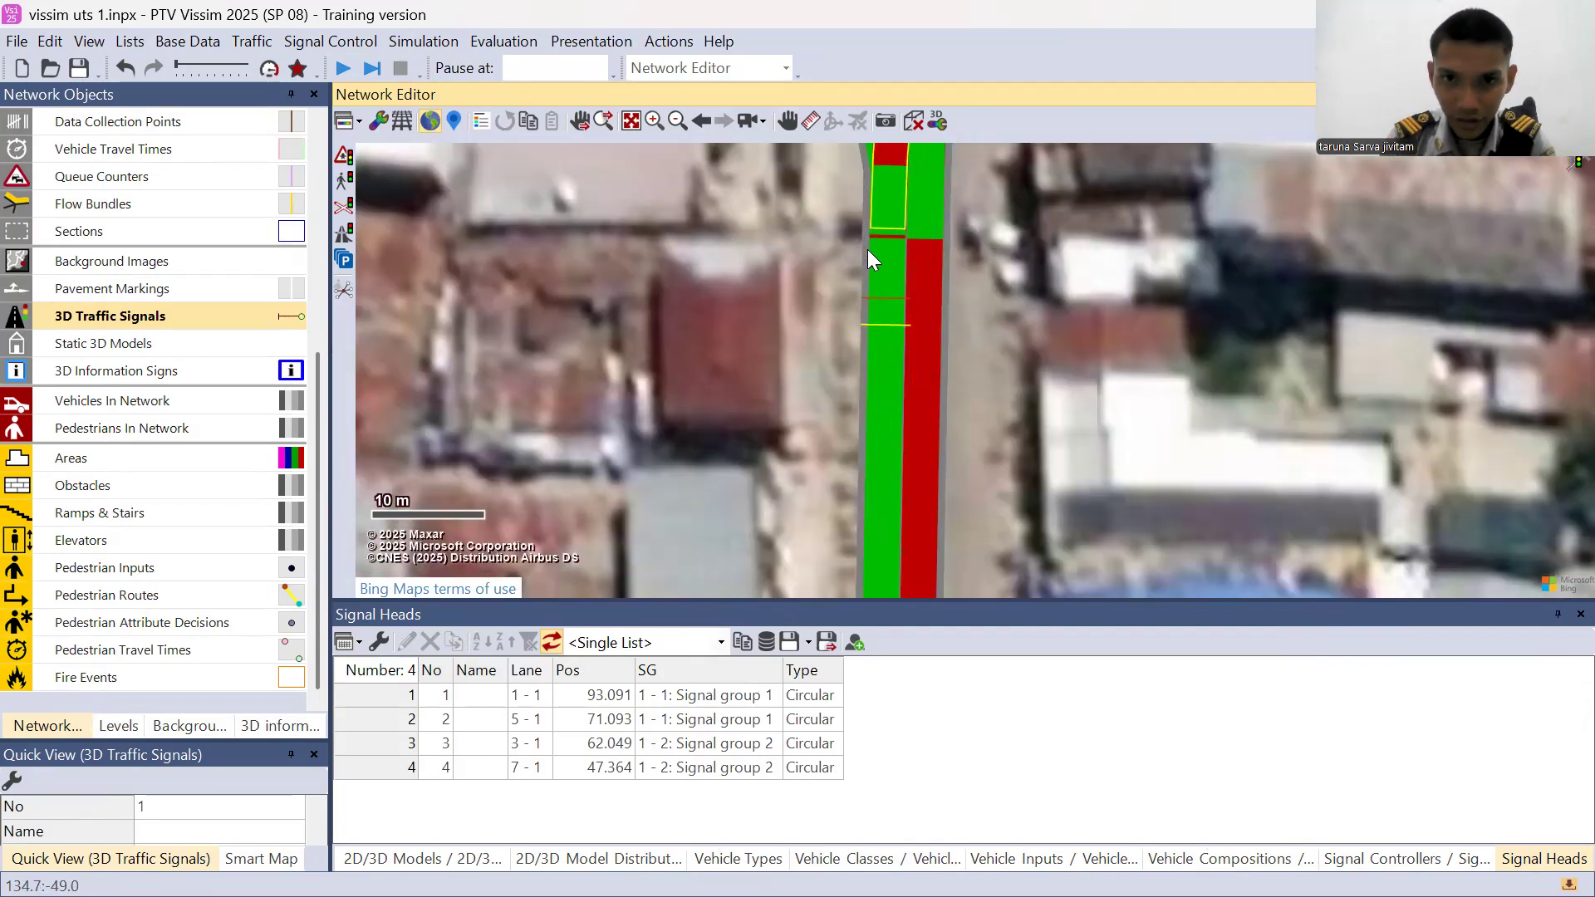
scroll(864, 231, "up", 2)
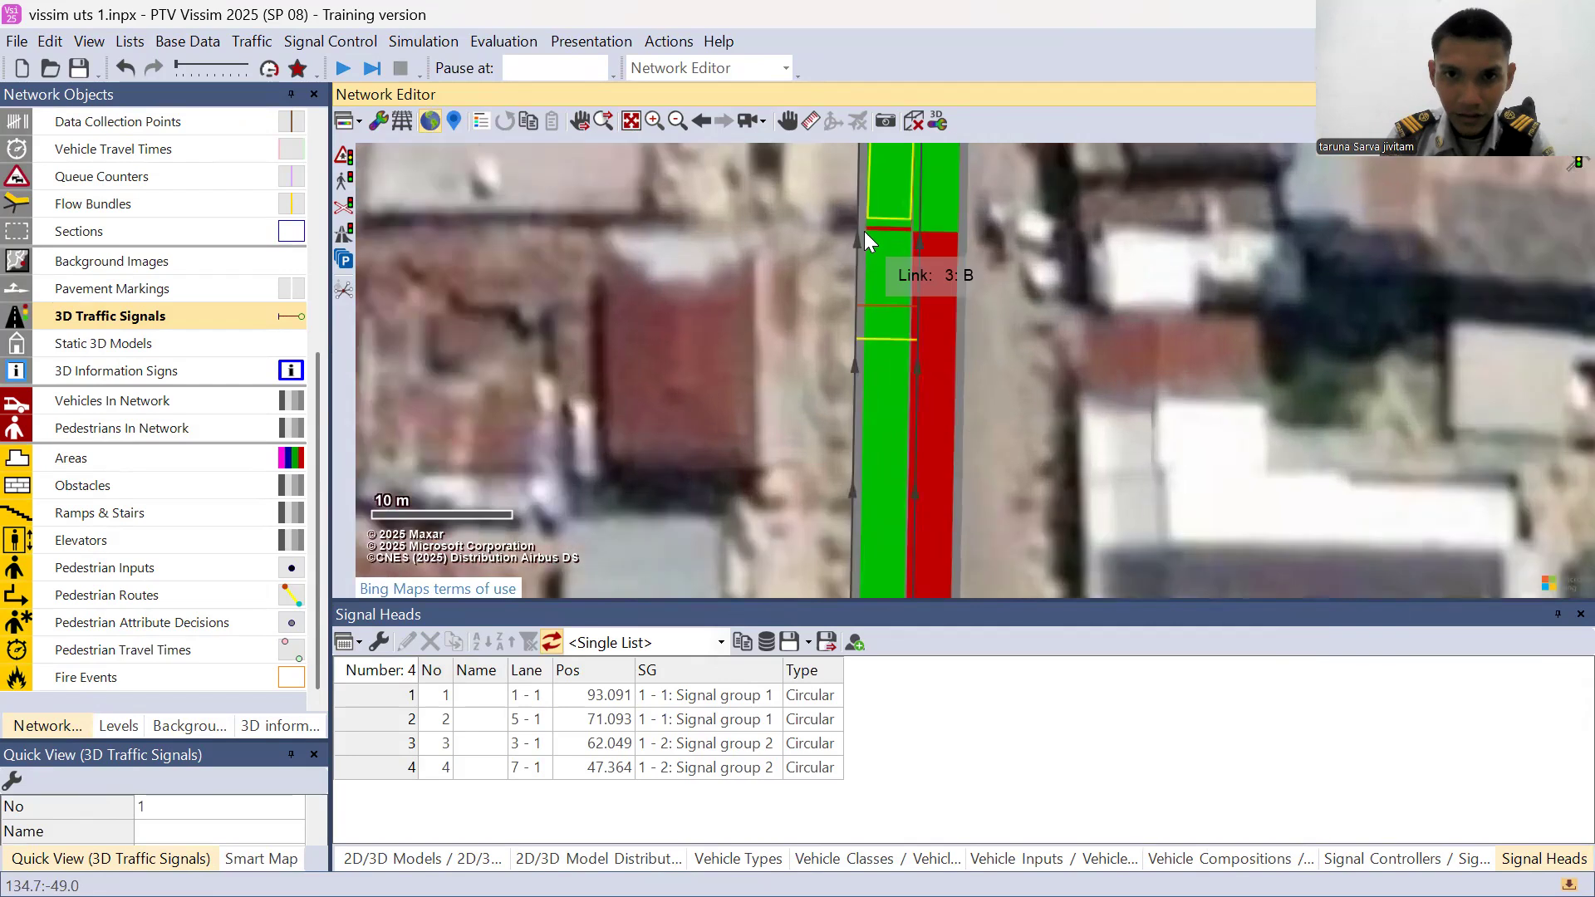
scroll(887, 259, "up", 2)
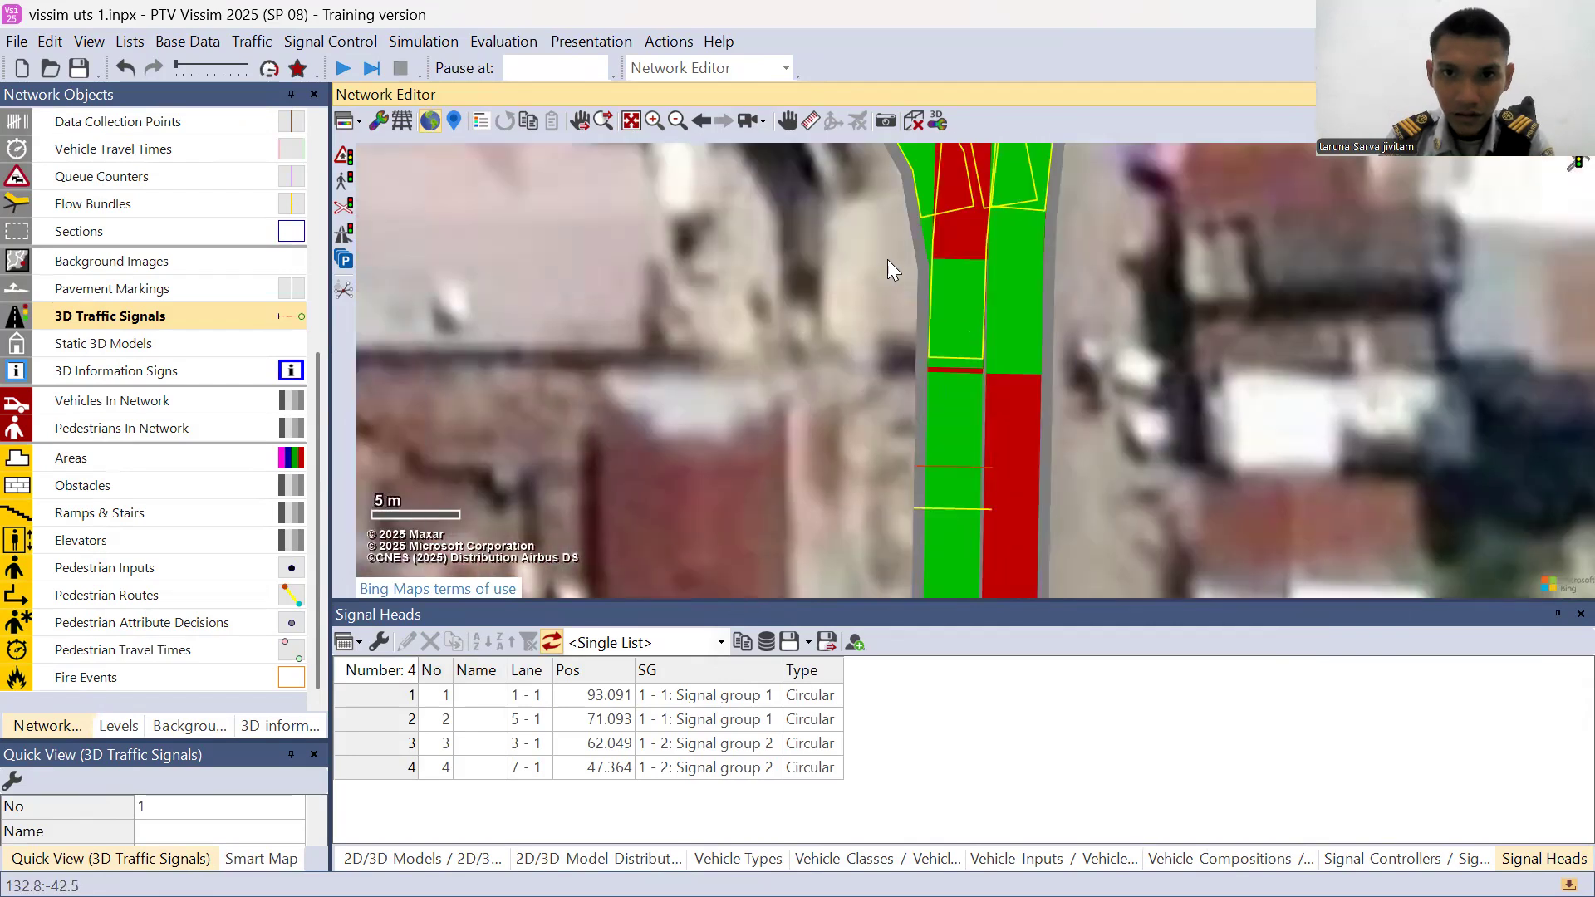
right_click(920, 387)
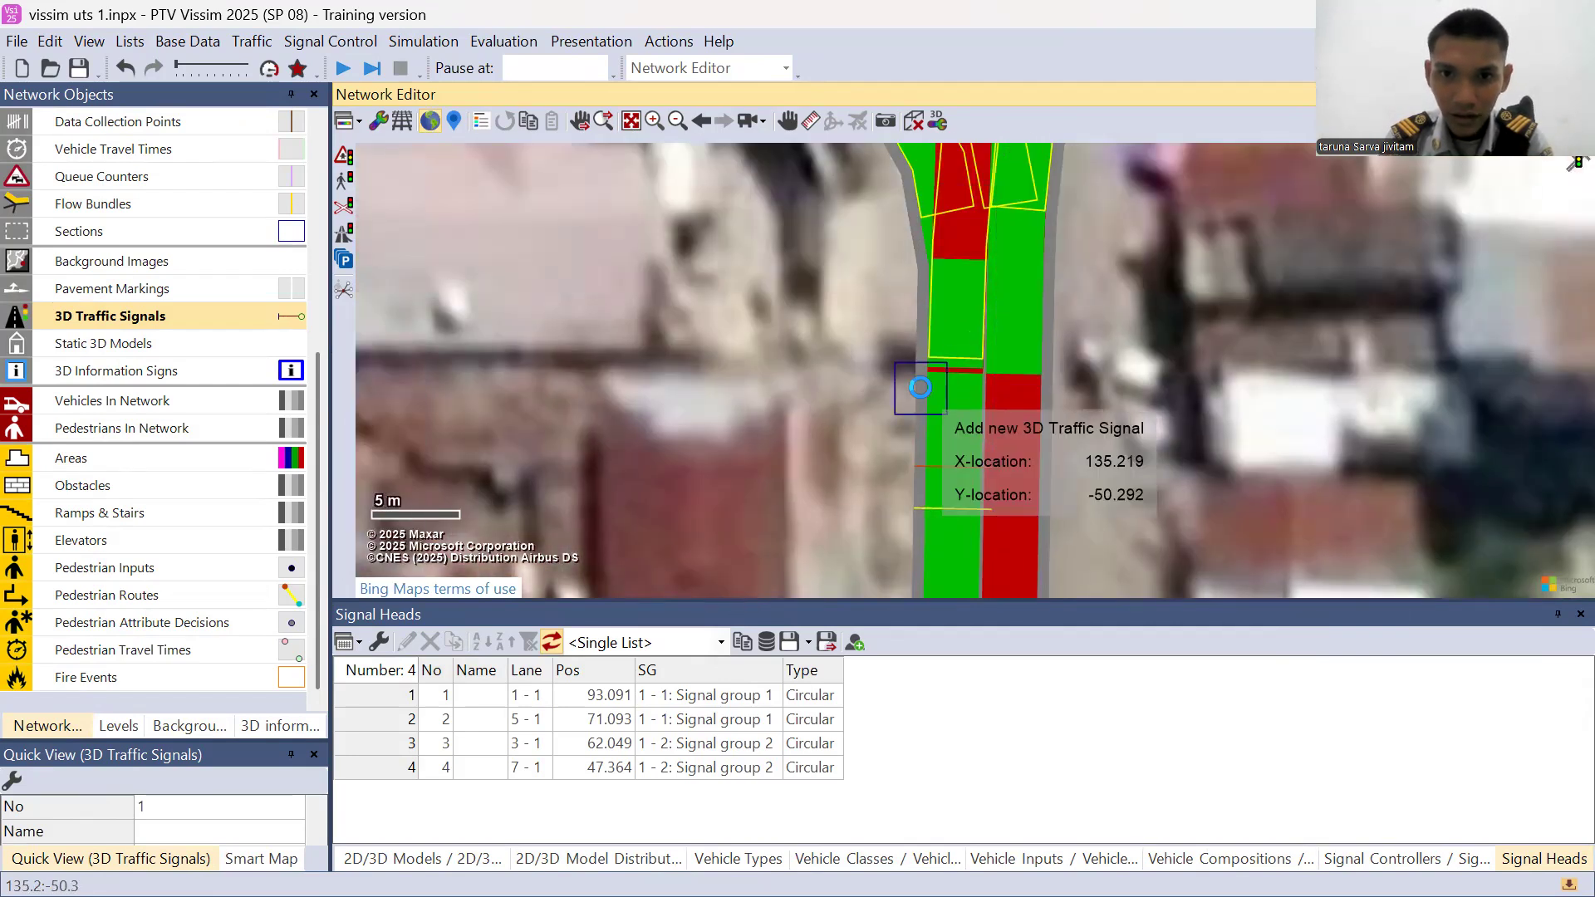
left_click(997, 426)
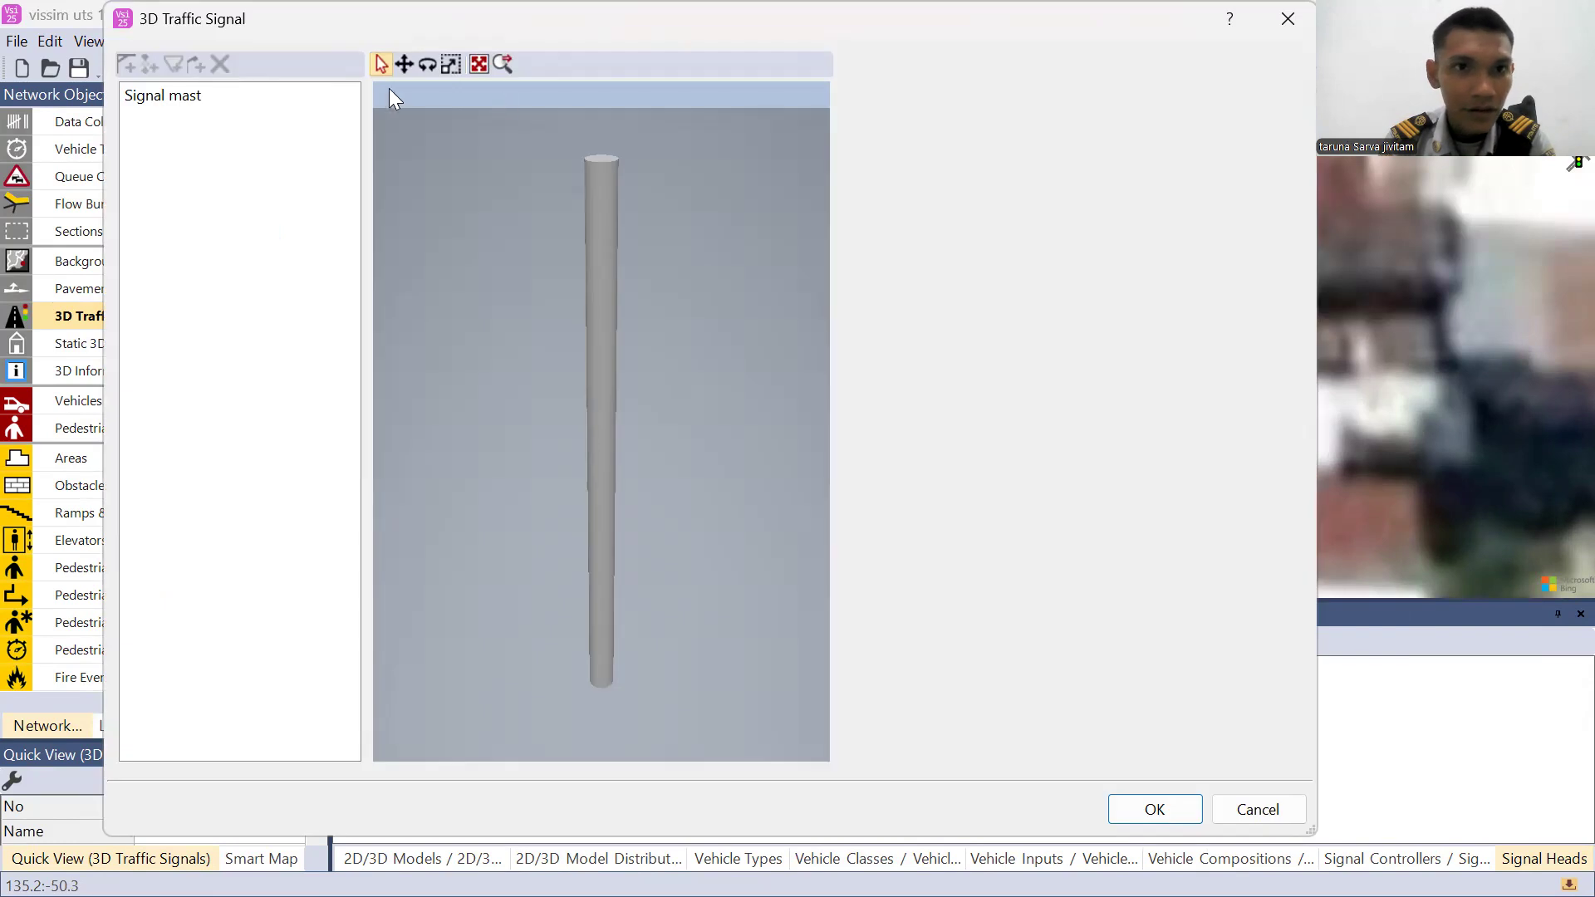
left_click(152, 99)
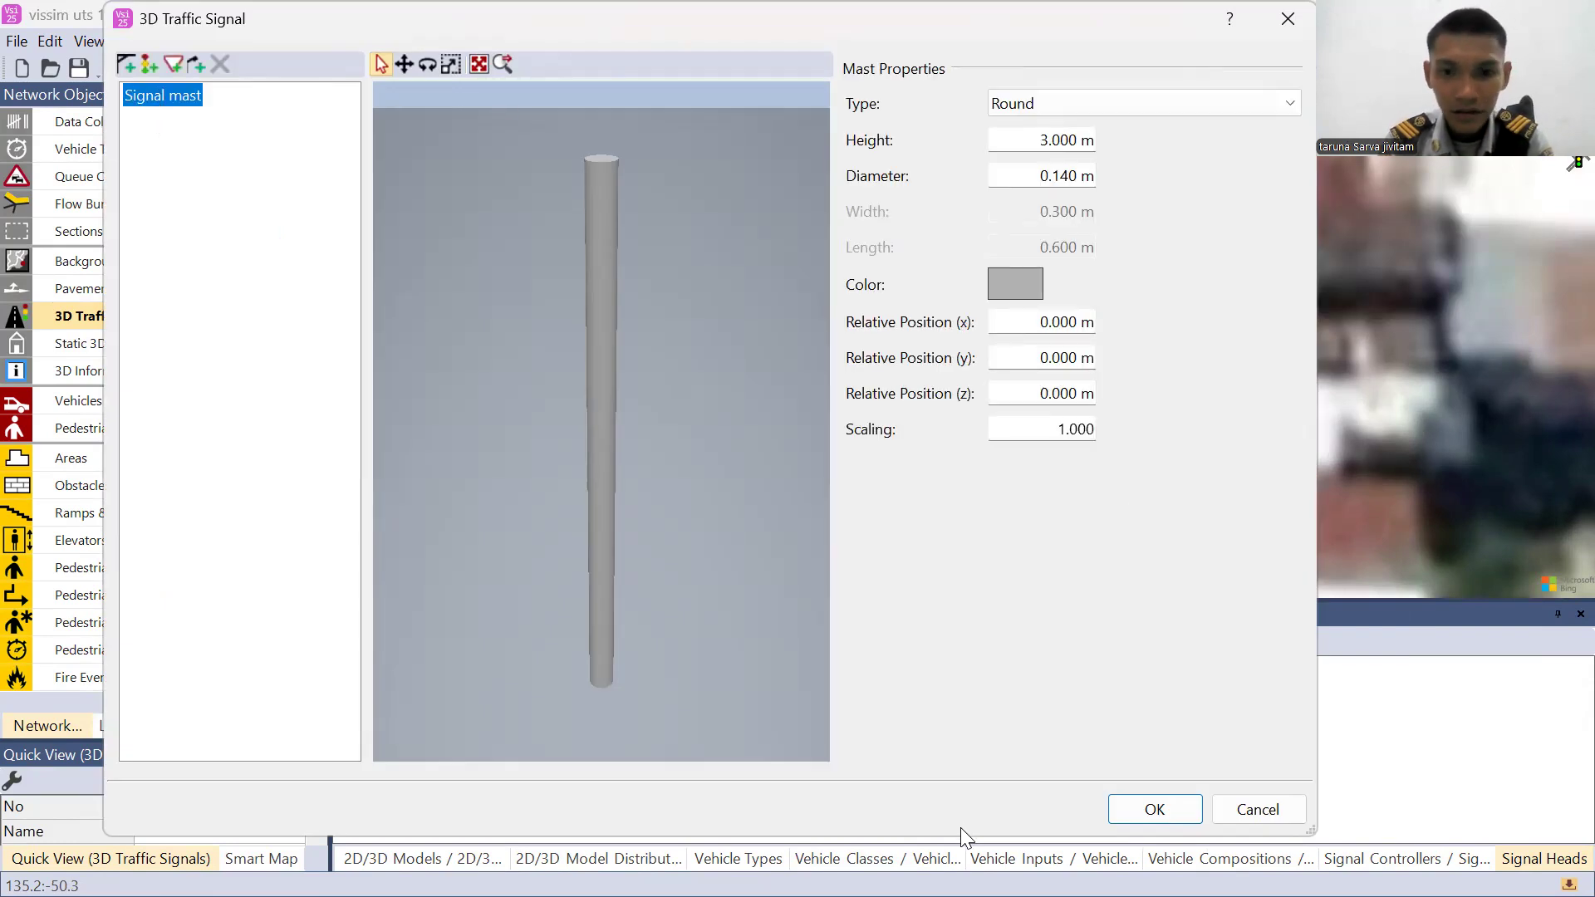
left_click(150, 66)
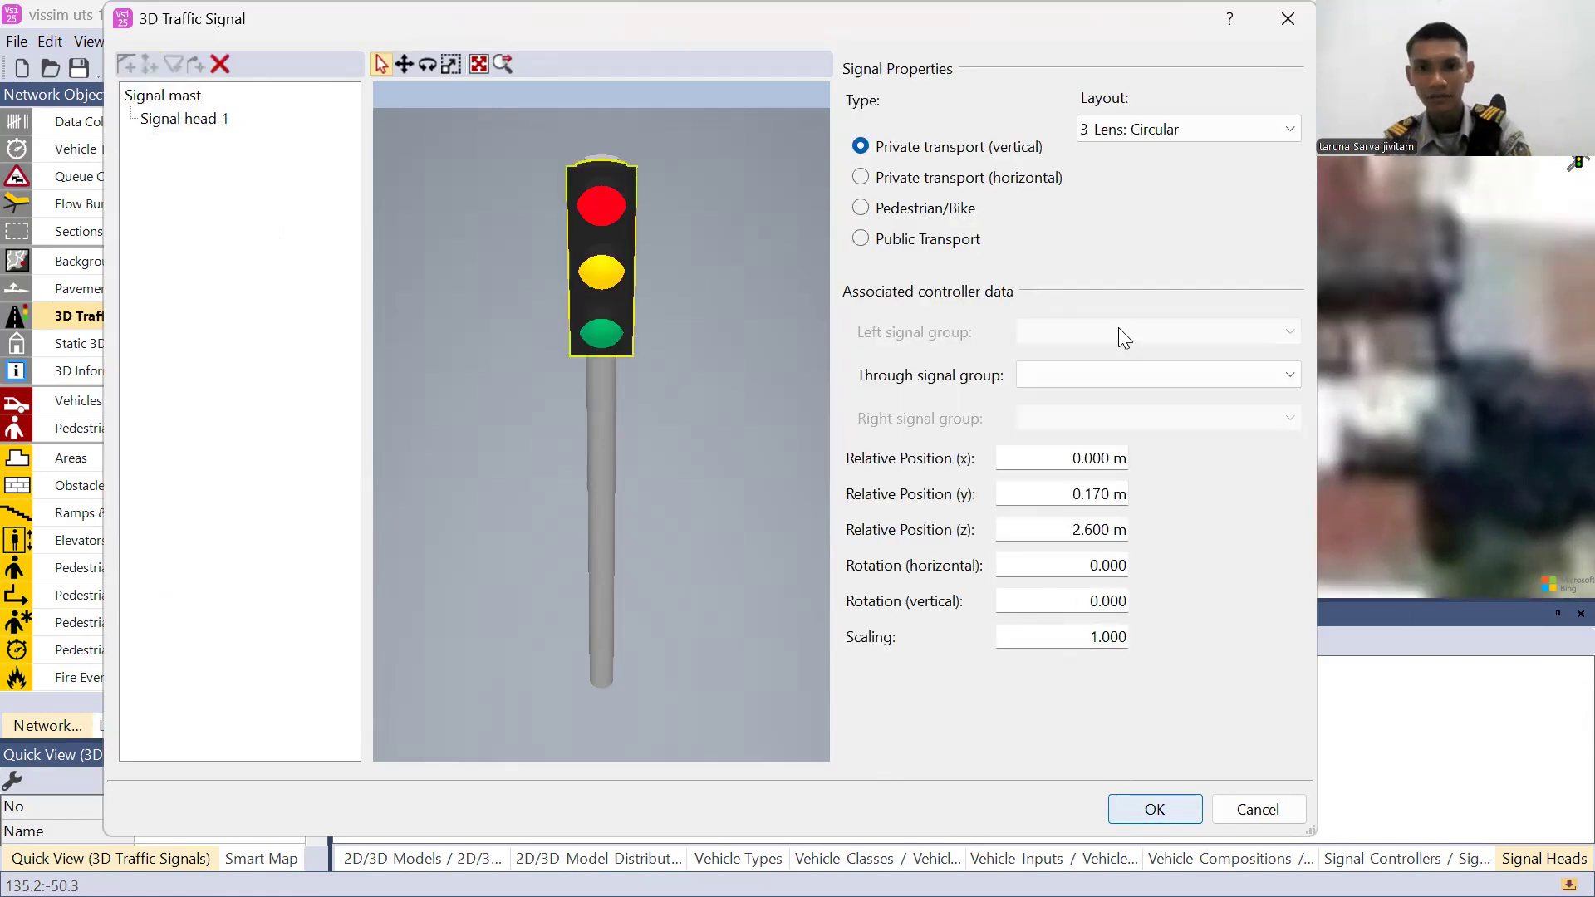
key("Return")
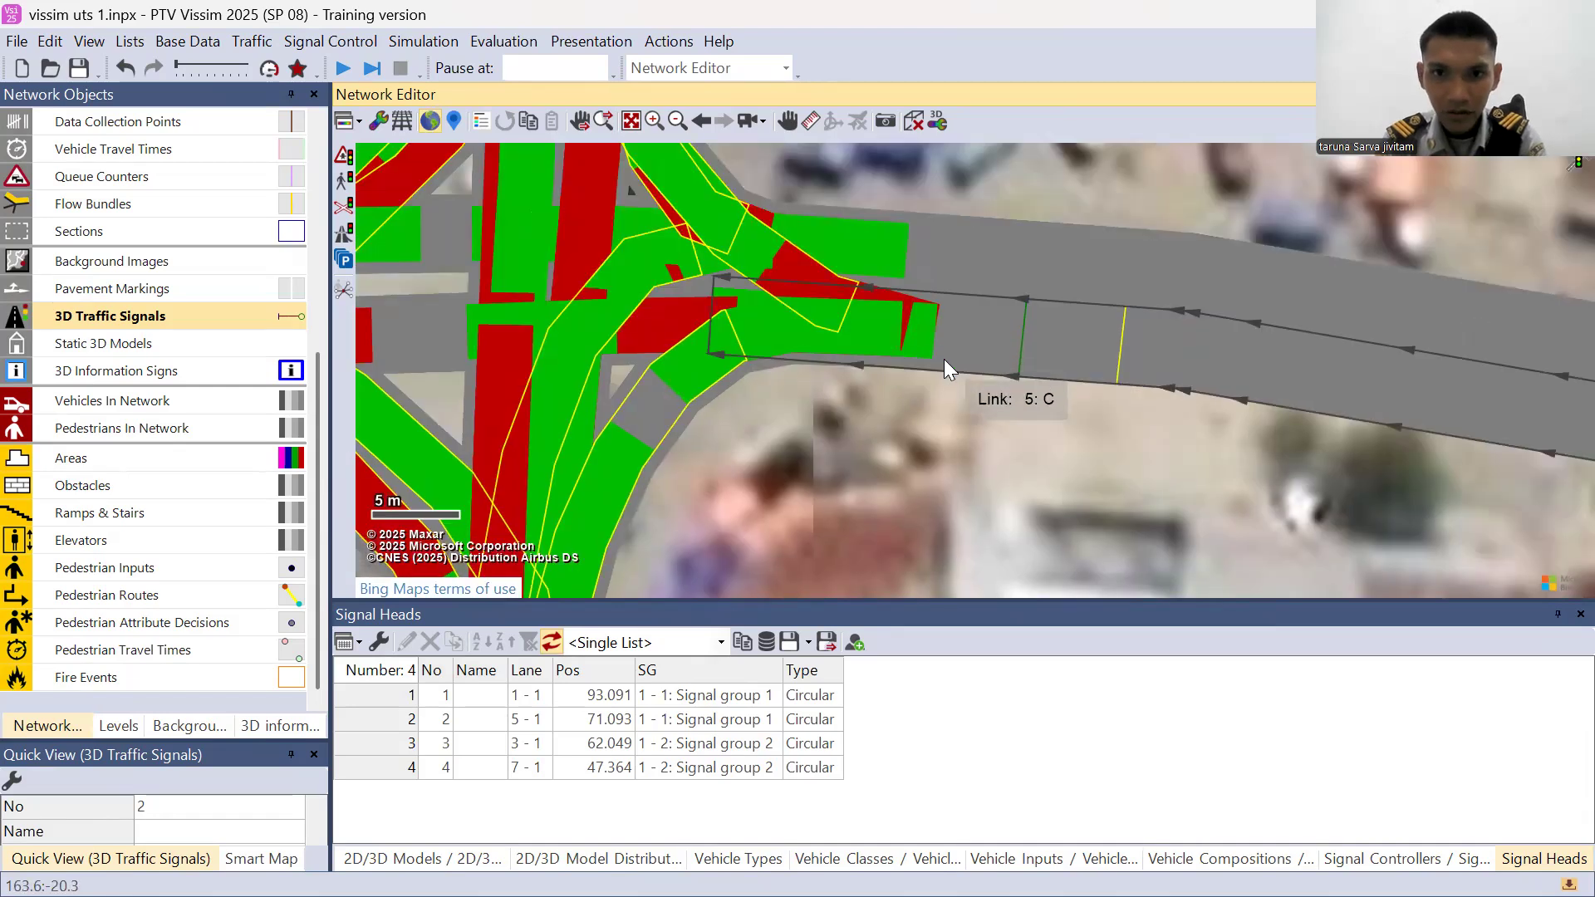
- Add a 3D traffic signal beside link 5 at about (163.6, -20.4), with a 3-Lens: Circular signal head on its mast
right_click(943, 360, "ctrl")
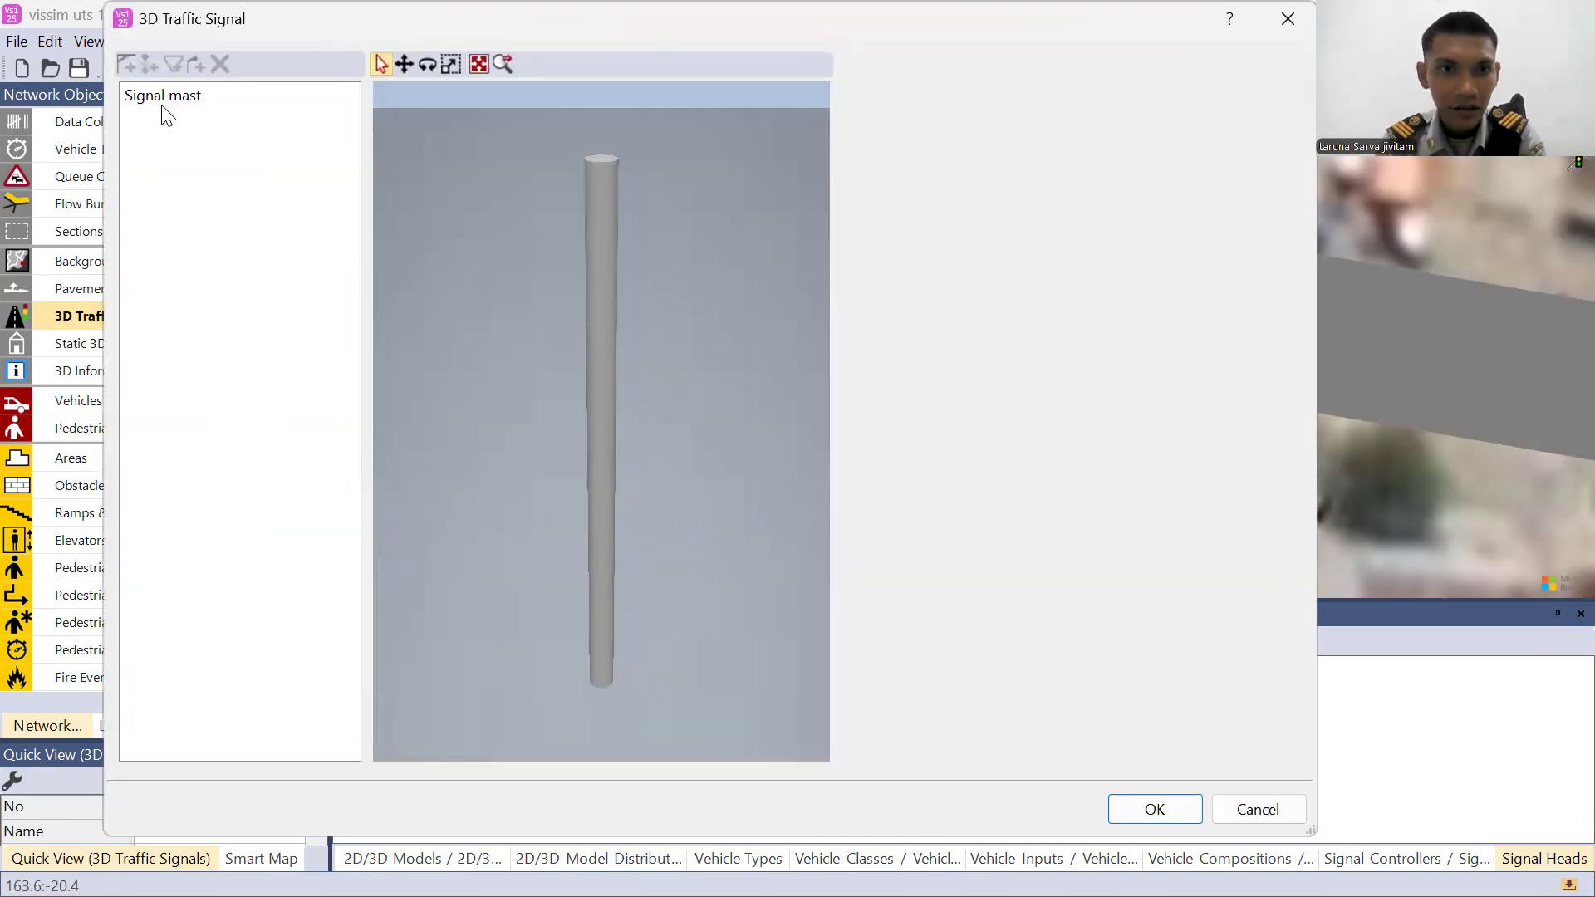
left_click(148, 64)
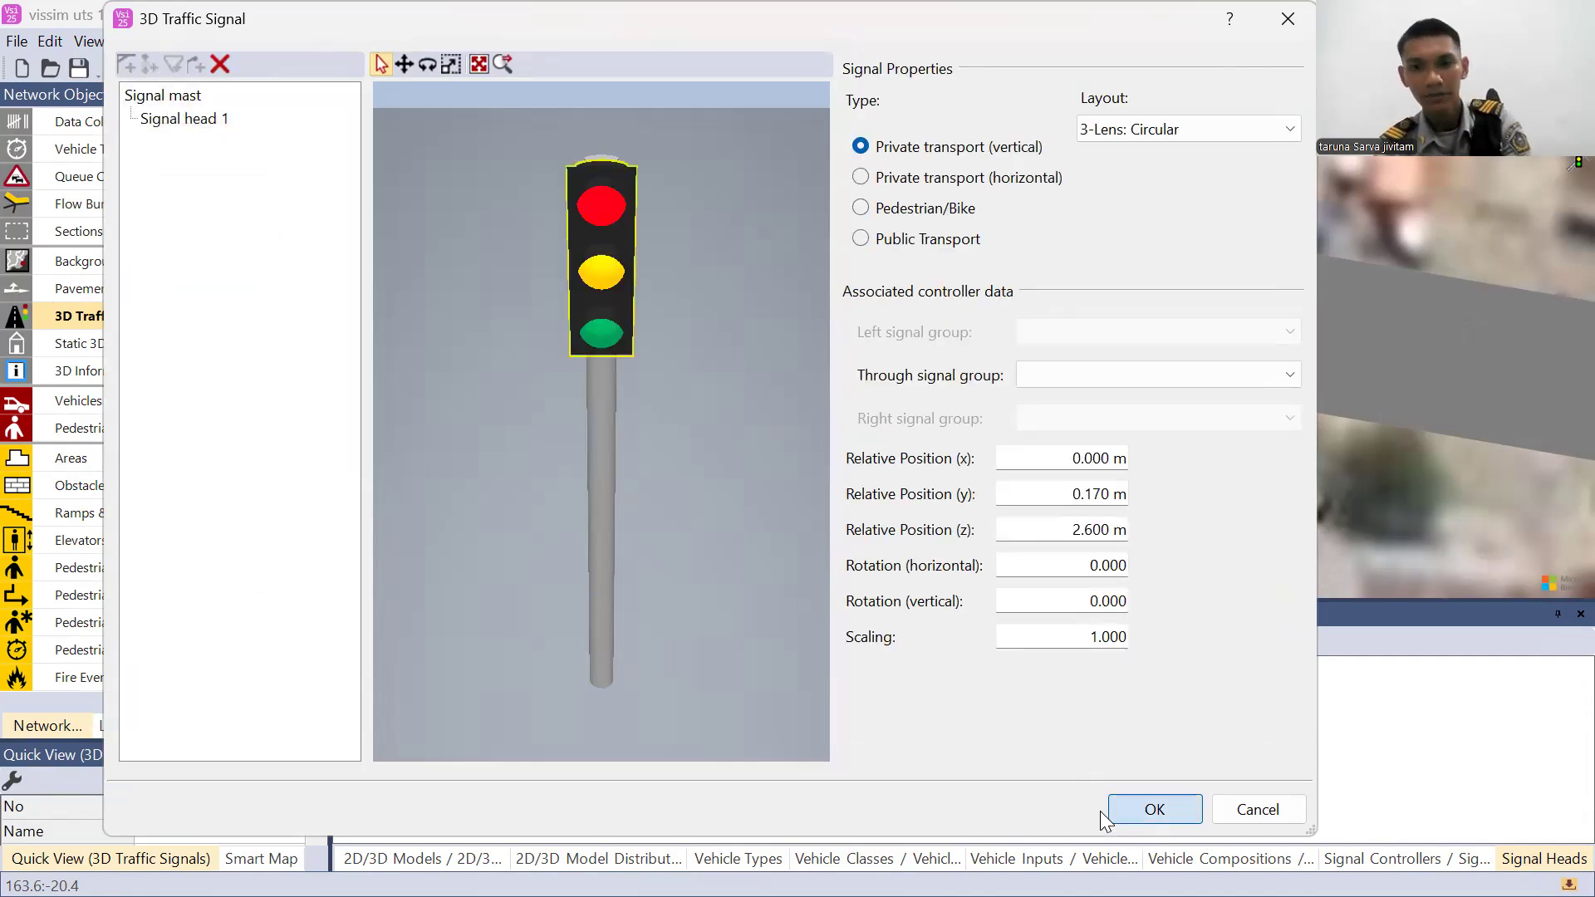
left_click(1146, 811)
- Add a 3D traffic signal beside the northern approach at about (146.2, 18.4), with a three-lens signal head on its mast
left_click_drag(545, 292, 609, 468)
left_click_drag(648, 256, 654, 509)
scroll(787, 294, "up", 1)
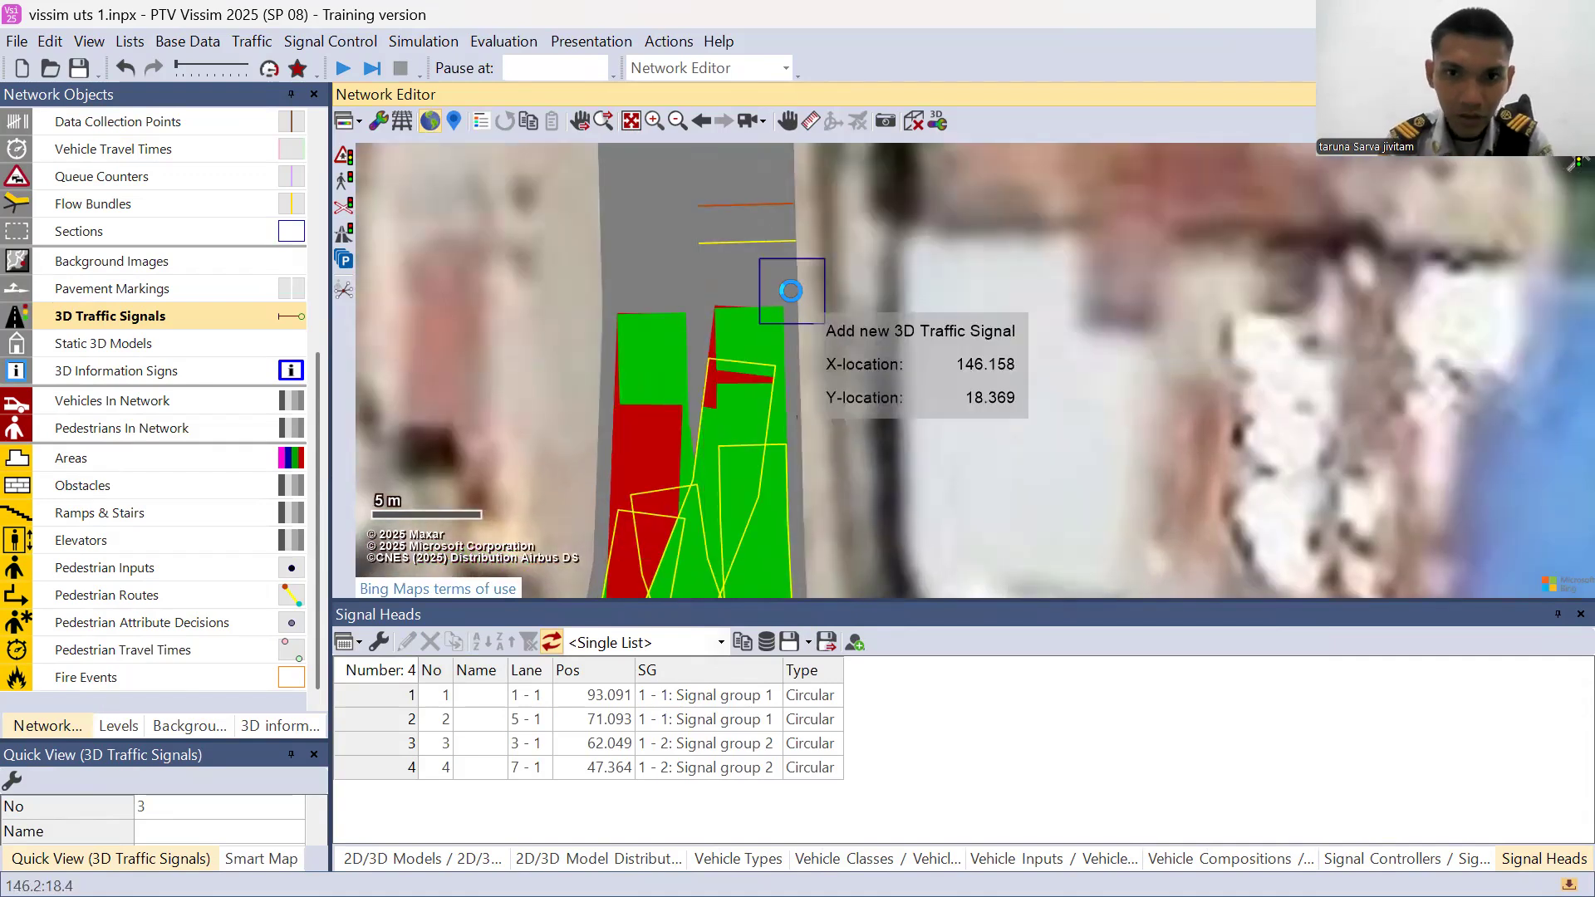
right_click(790, 291, "ctrl")
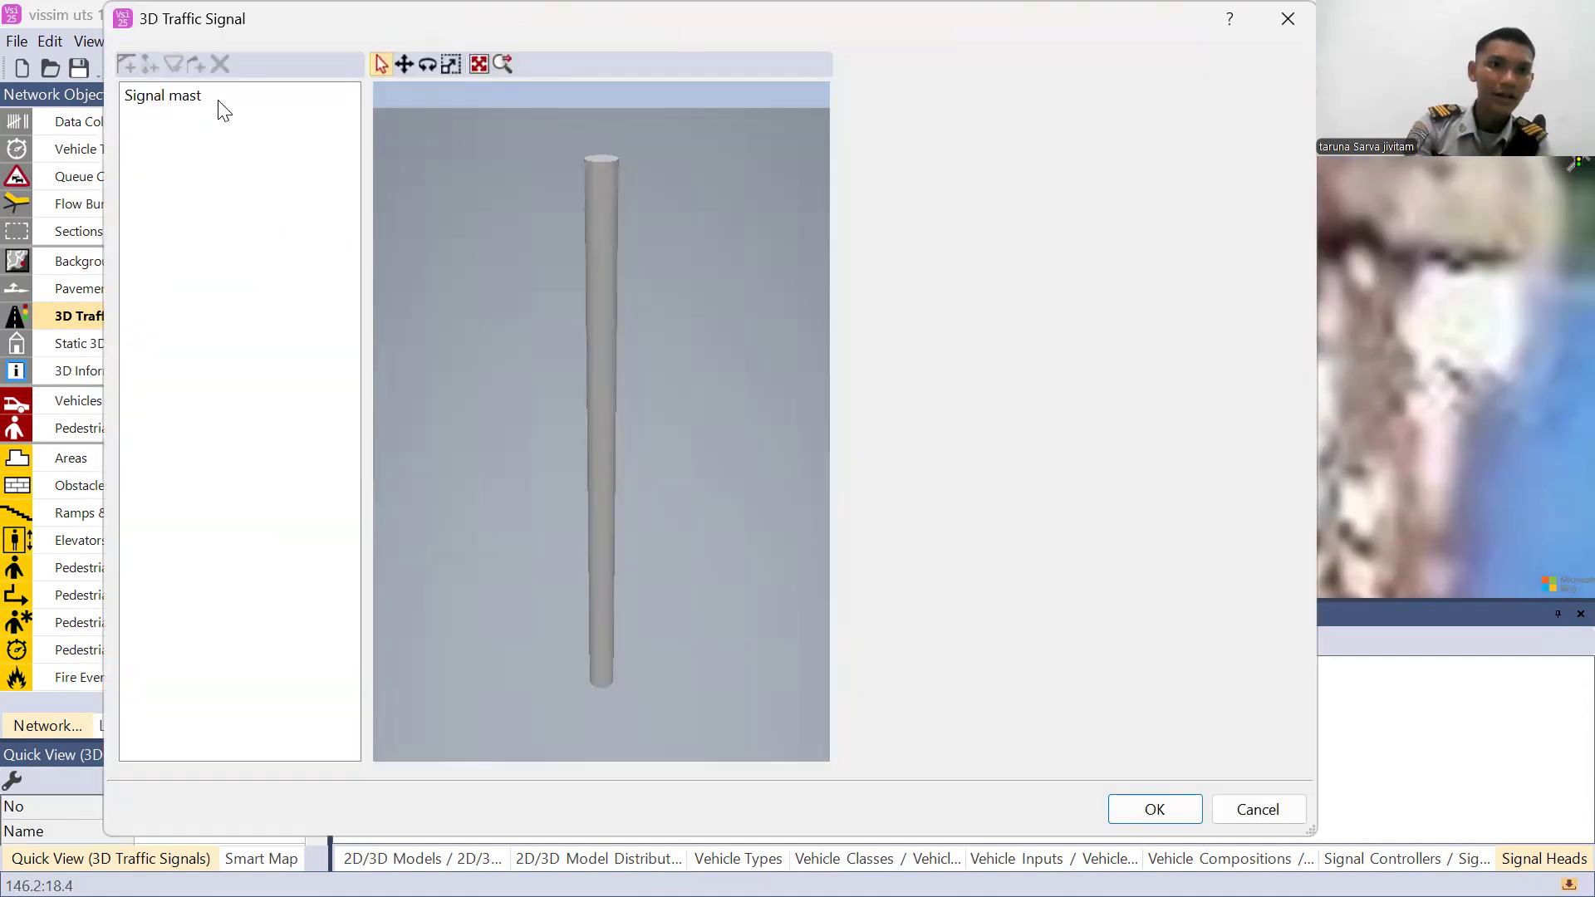
left_click(188, 98)
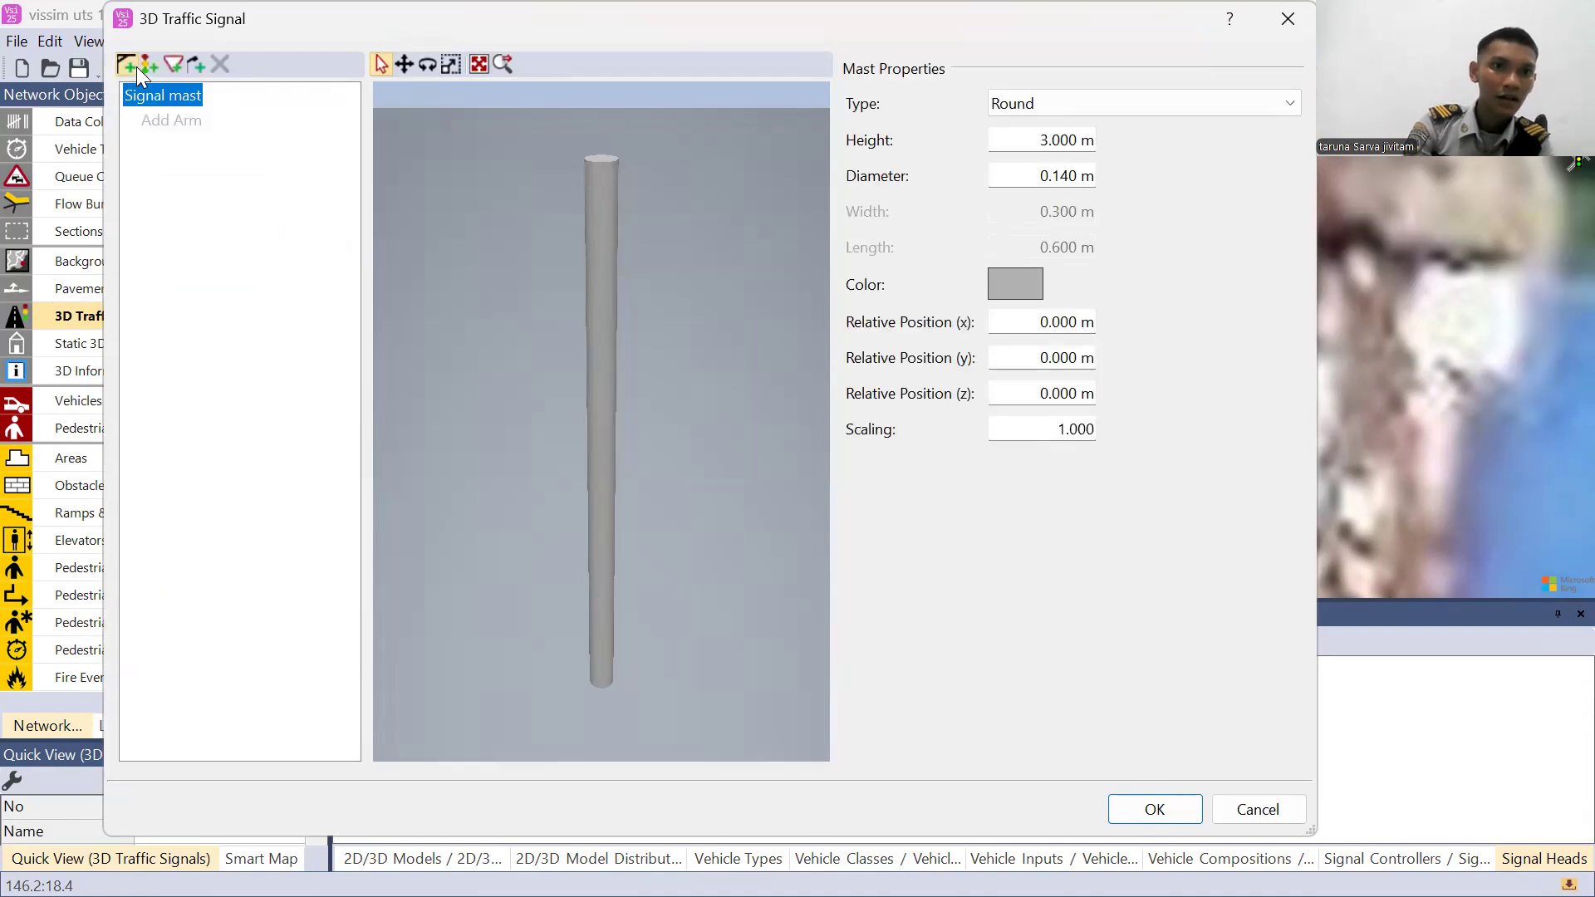
left_click(148, 66)
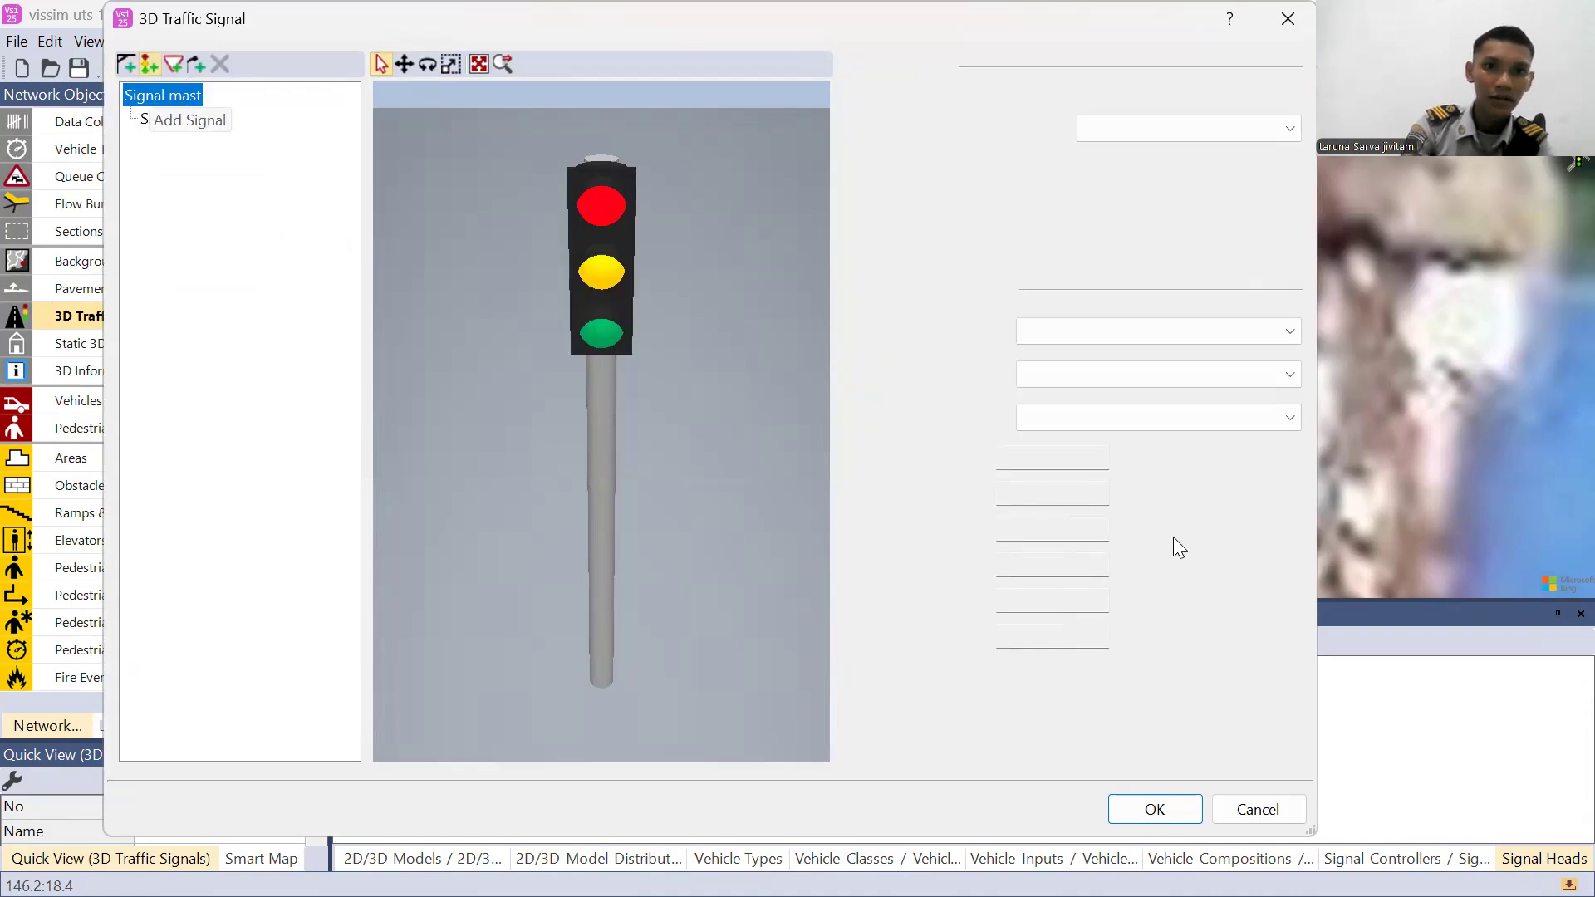
left_click(1154, 809)
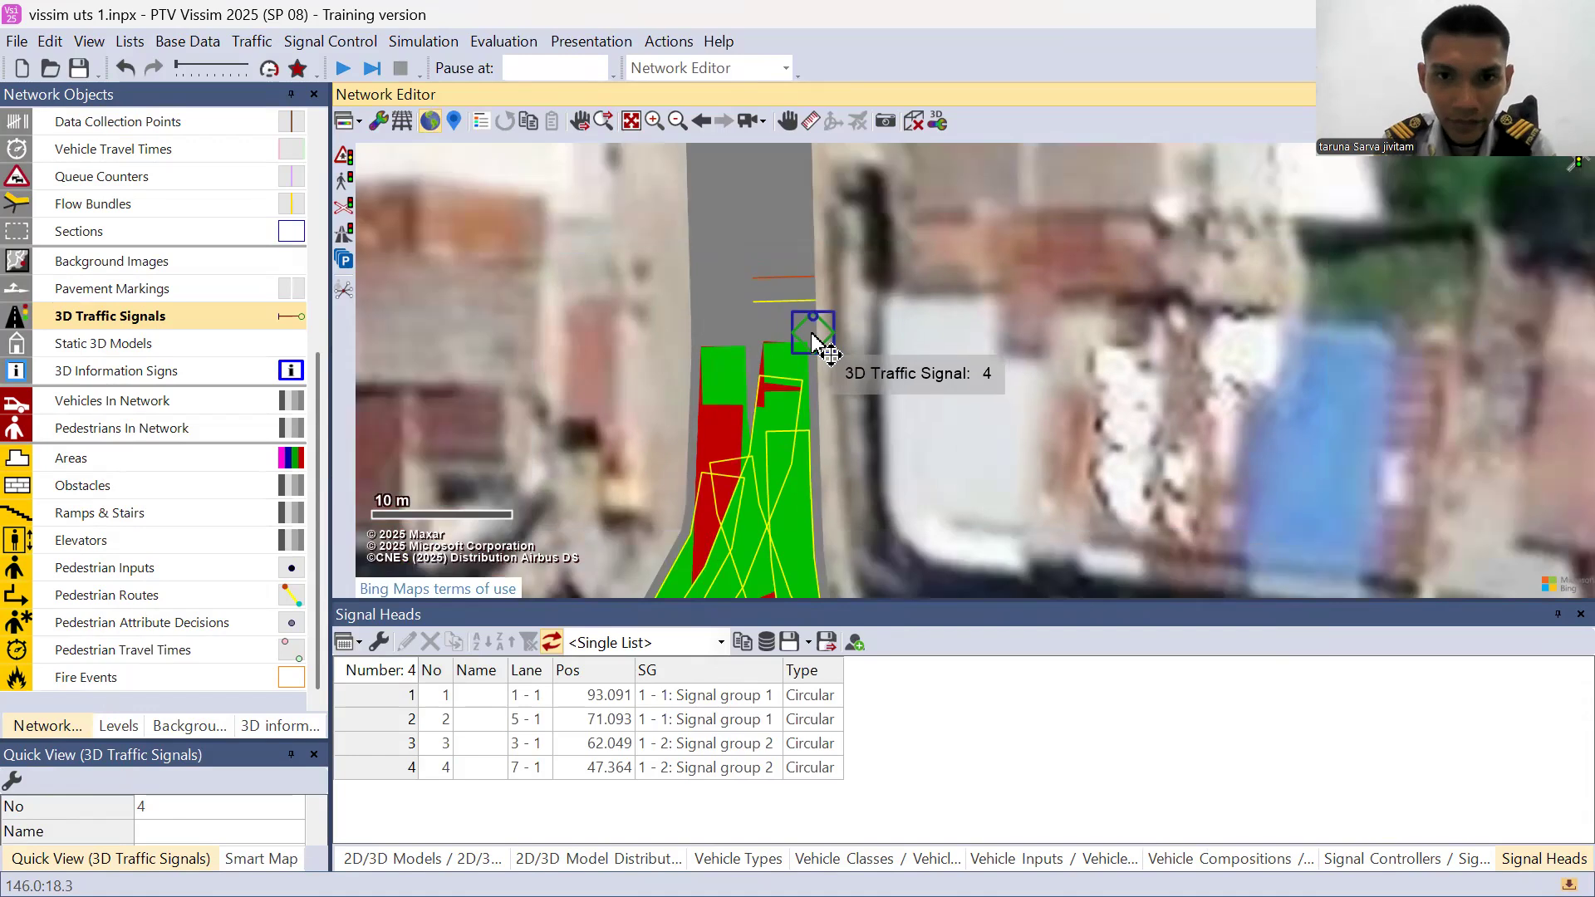
right_click(795, 307)
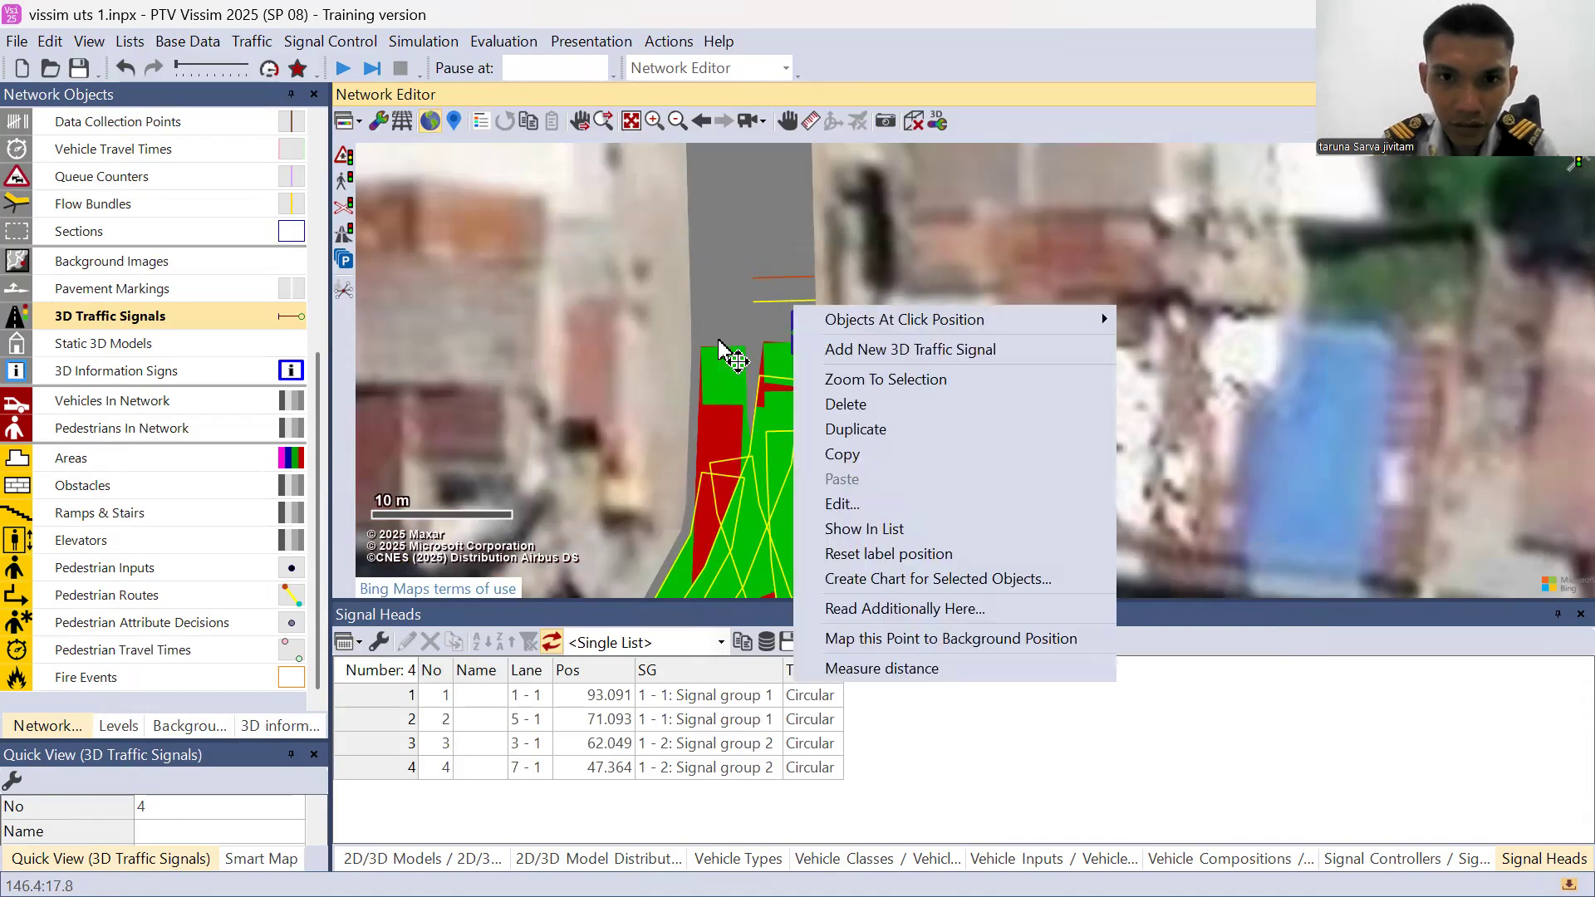
left_click(719, 341)
left_click(814, 335)
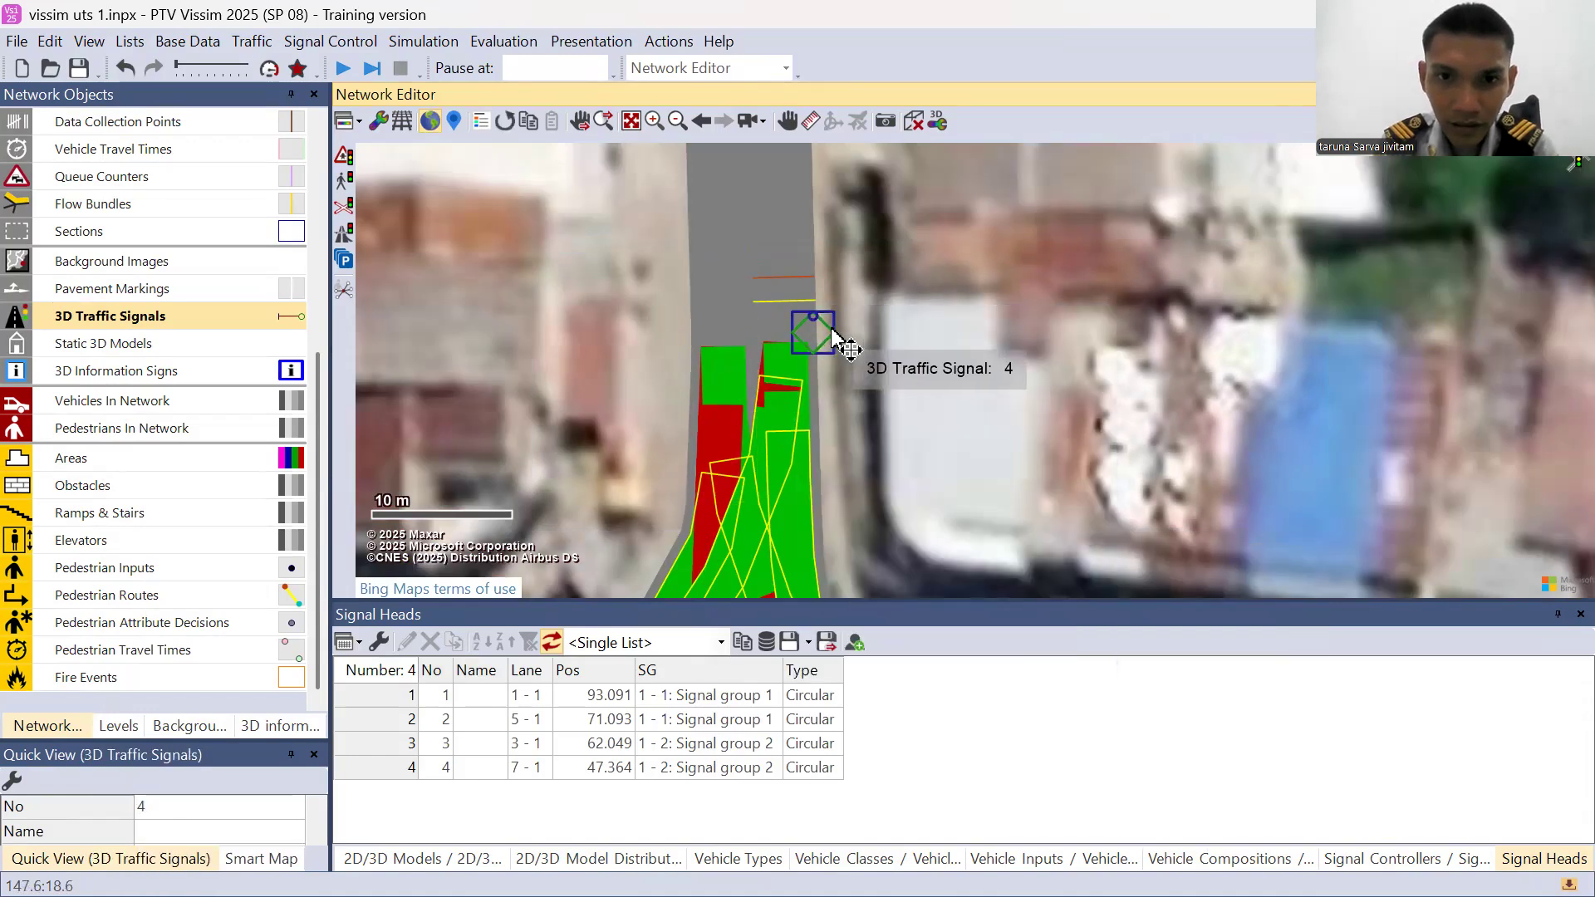
scroll(817, 339, "down", 1)
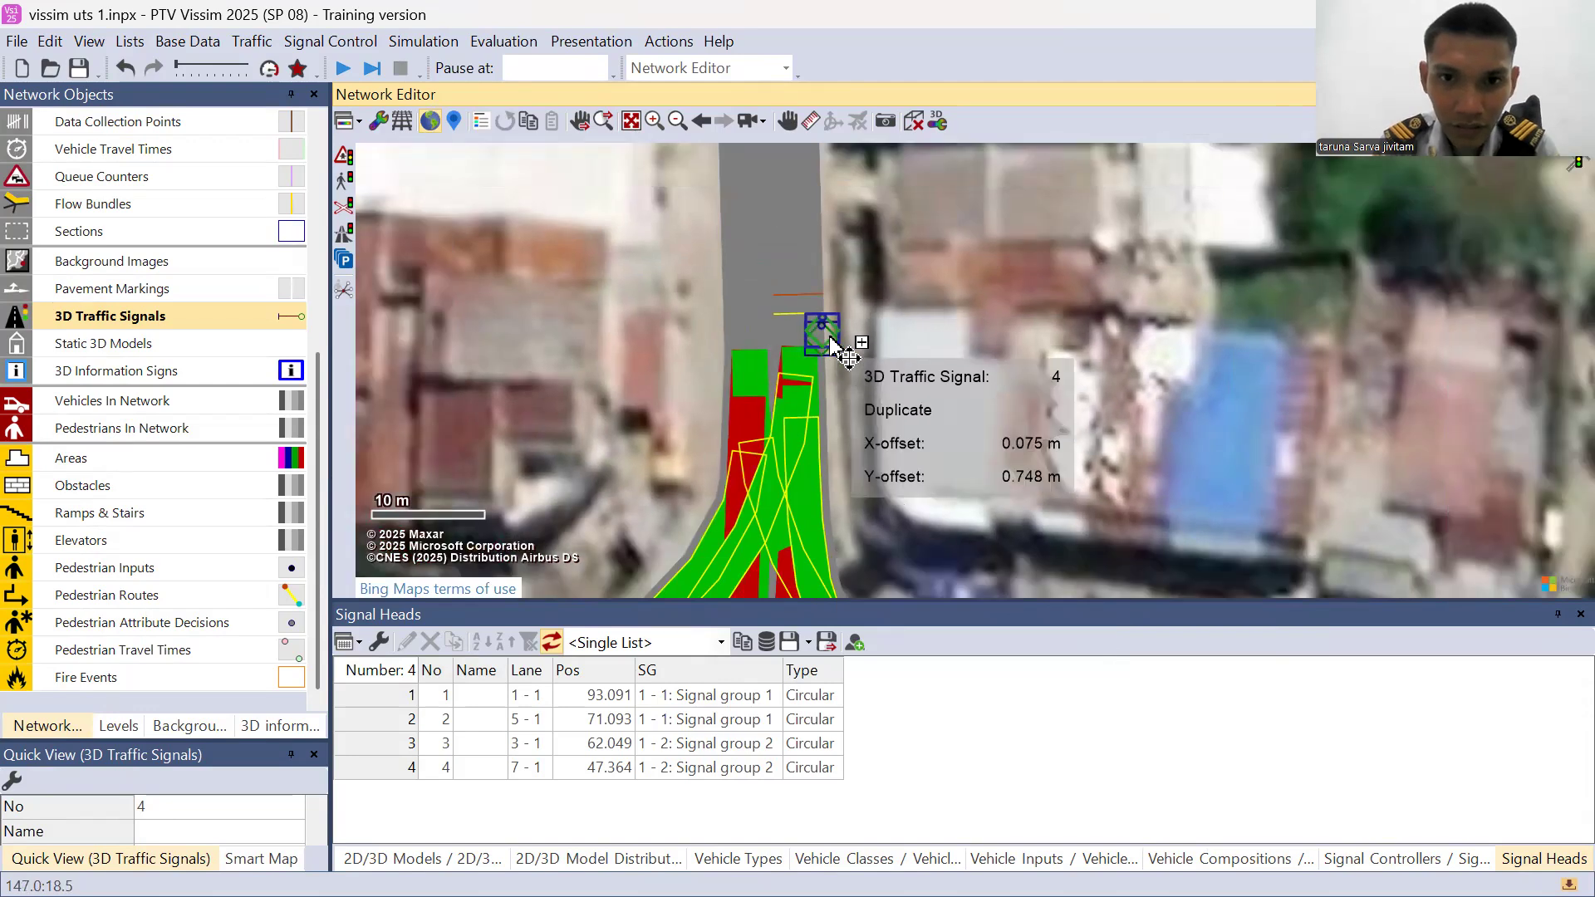
left_click(845, 343)
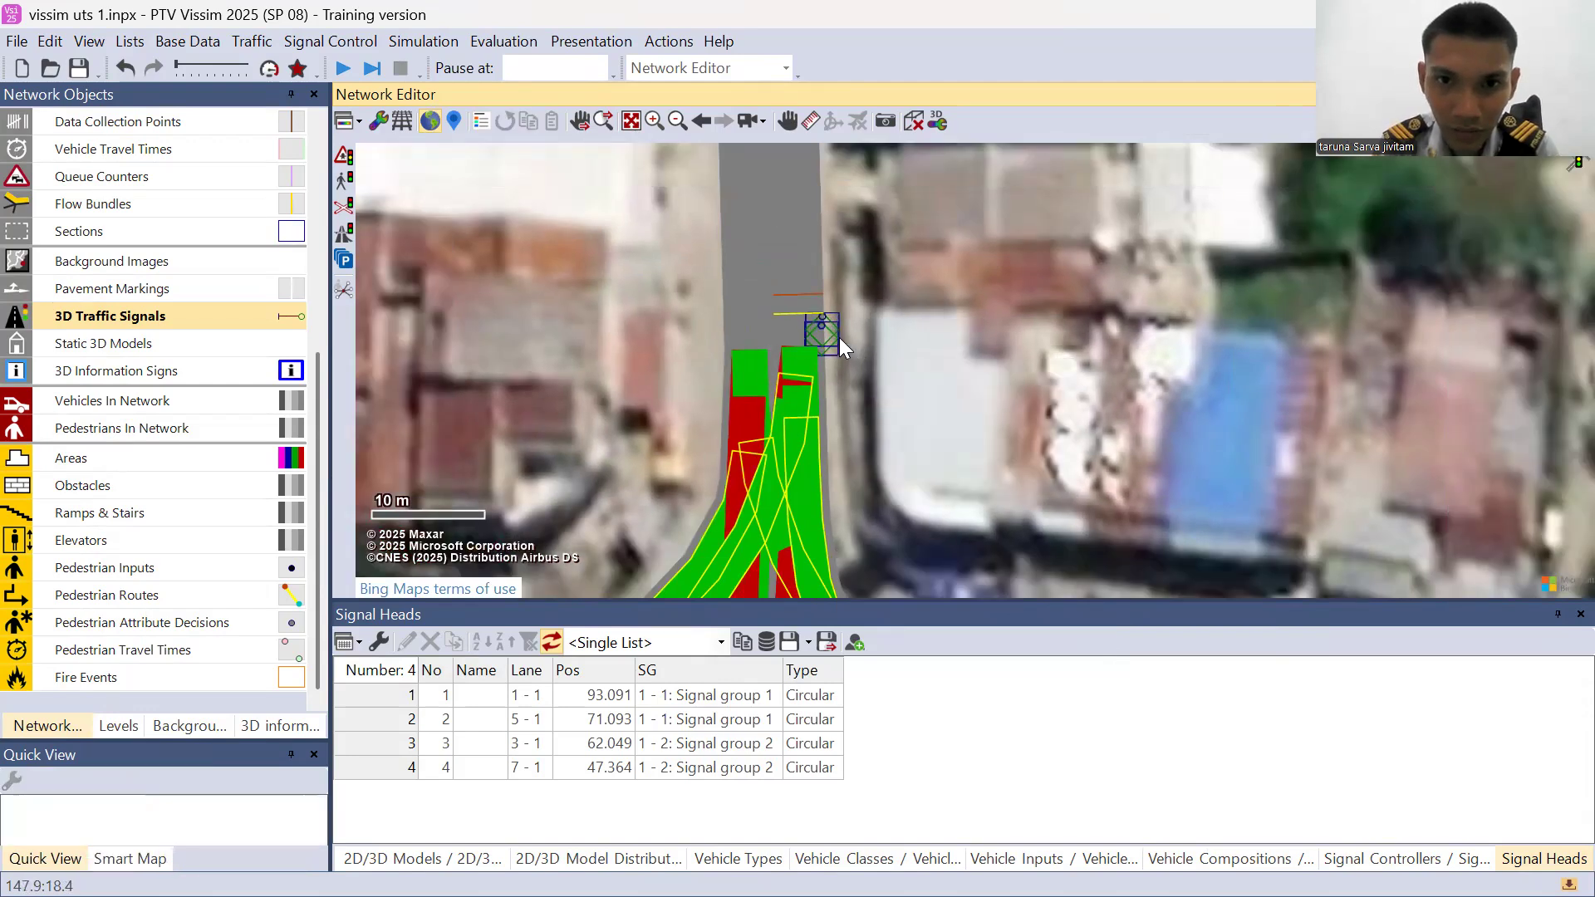
scroll(839, 337, "up", 1)
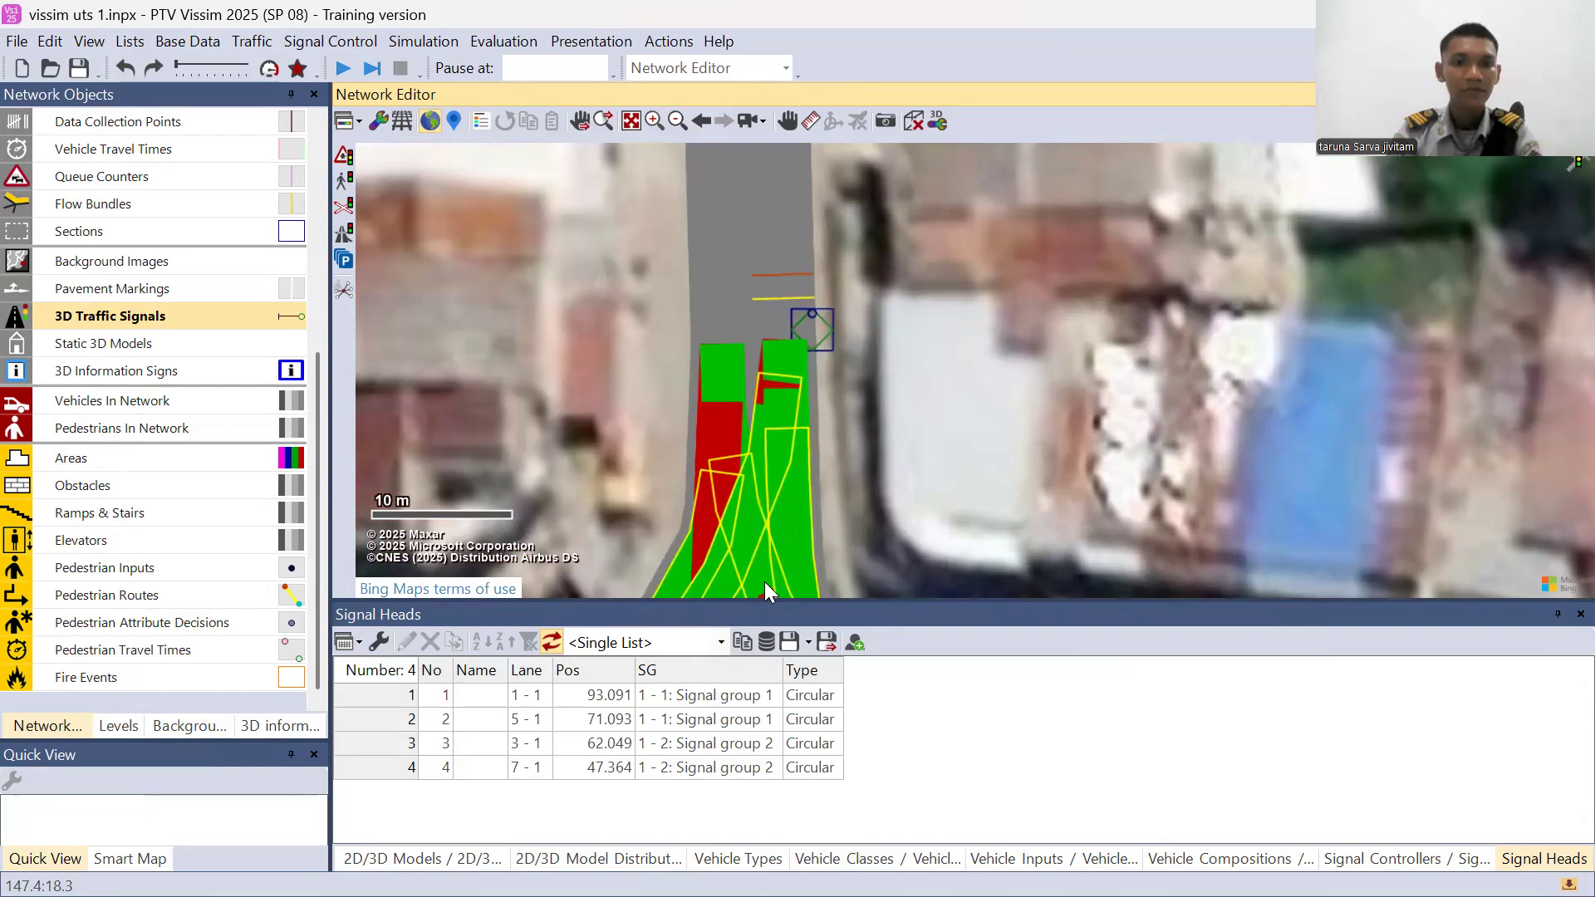
- Enlarge the network view by shrinking the signal heads list, and switch the network display to 3D mode
scroll(728, 627, "down", 1)
left_click_drag(755, 599, 761, 727)
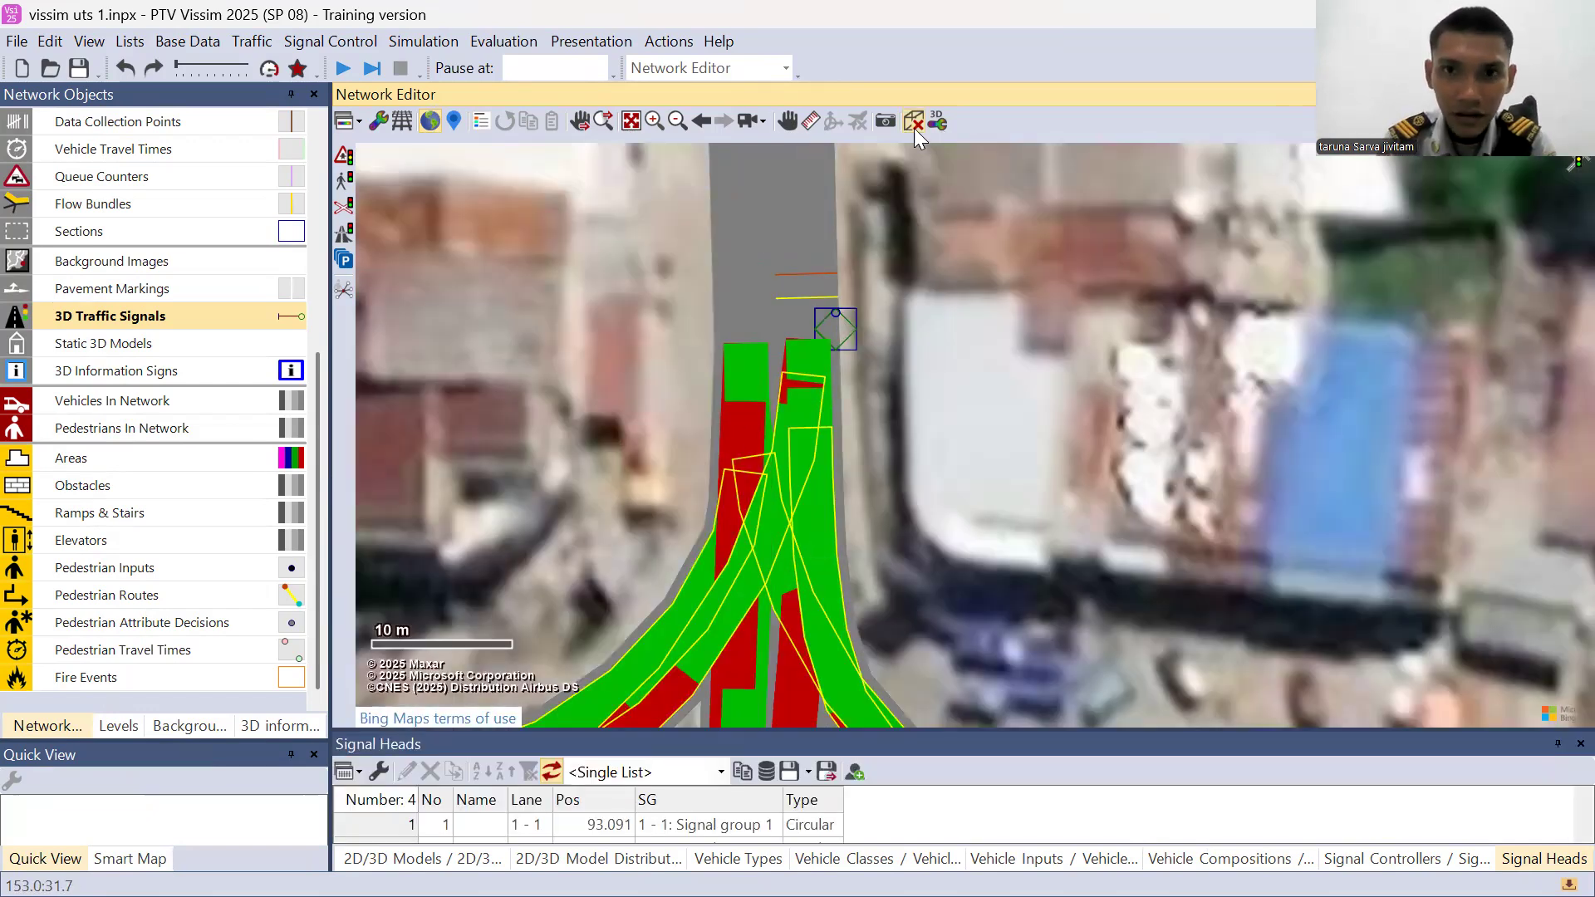
left_click(914, 125)
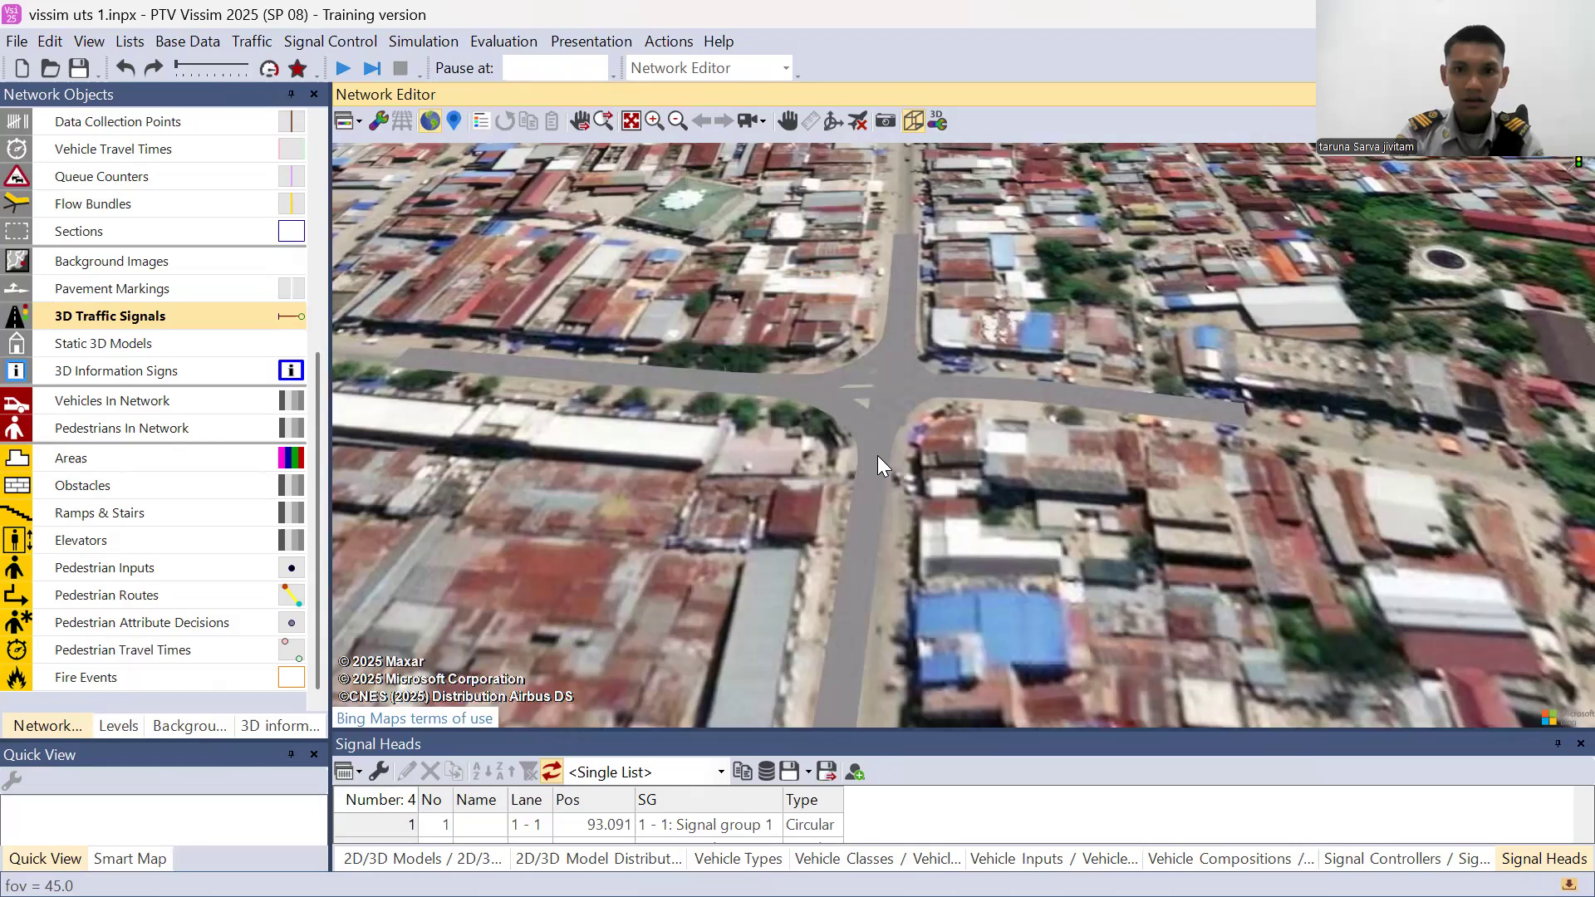
- Inspect the 3D traffic signals on the link 3 and link 1 approaches, checking how each mast and head stands beside the road
scroll(825, 573, "up", 5)
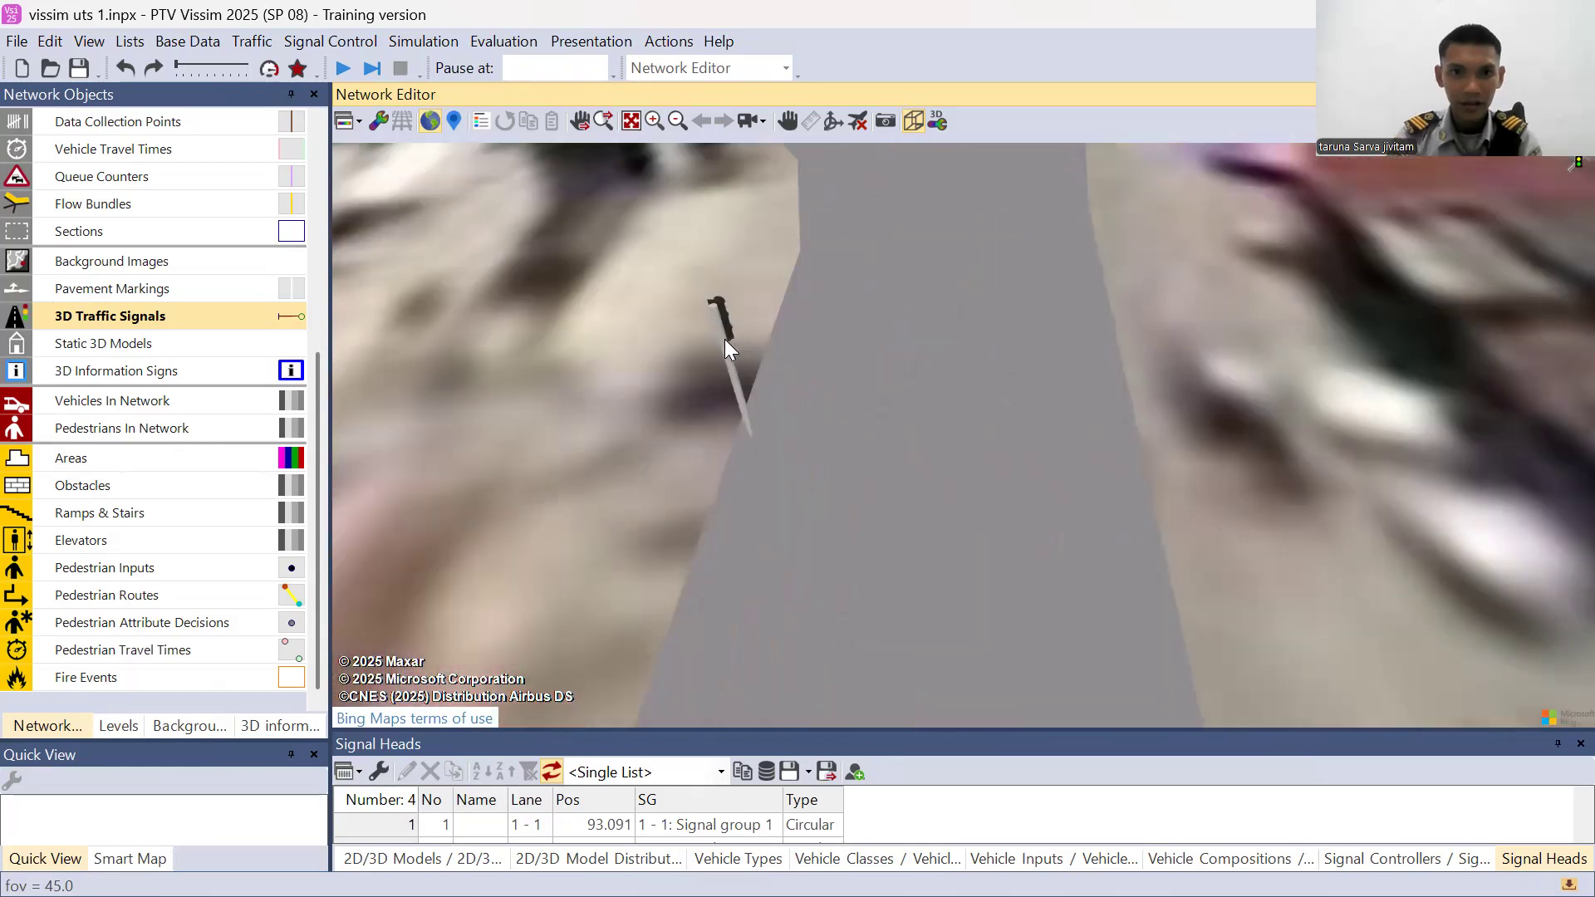
left_click(725, 344)
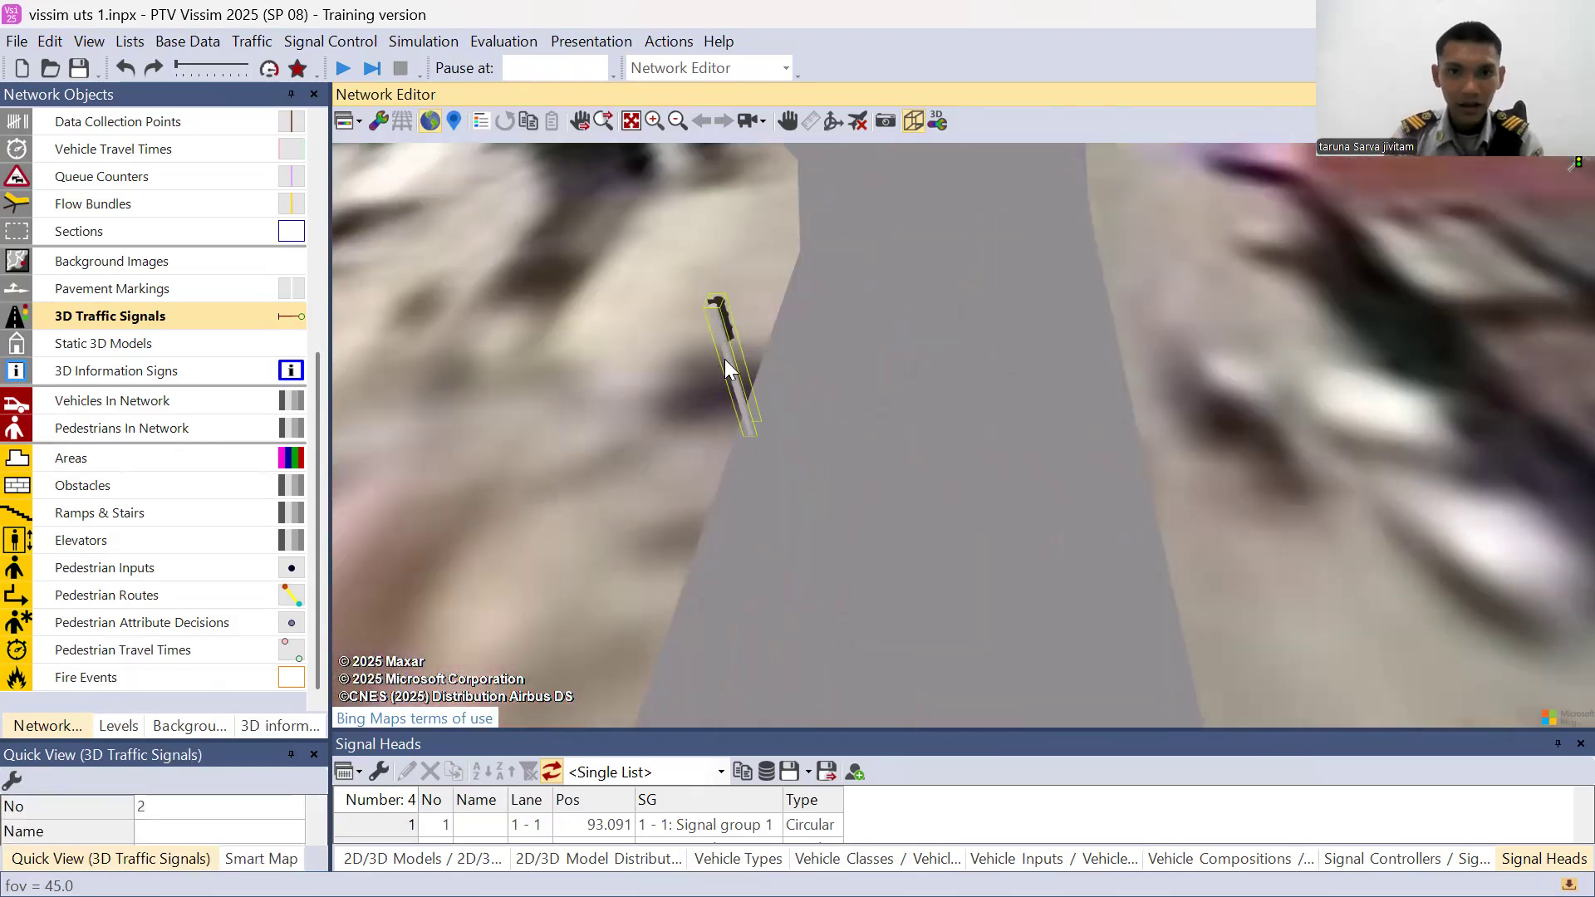
scroll(733, 412, "down", 2)
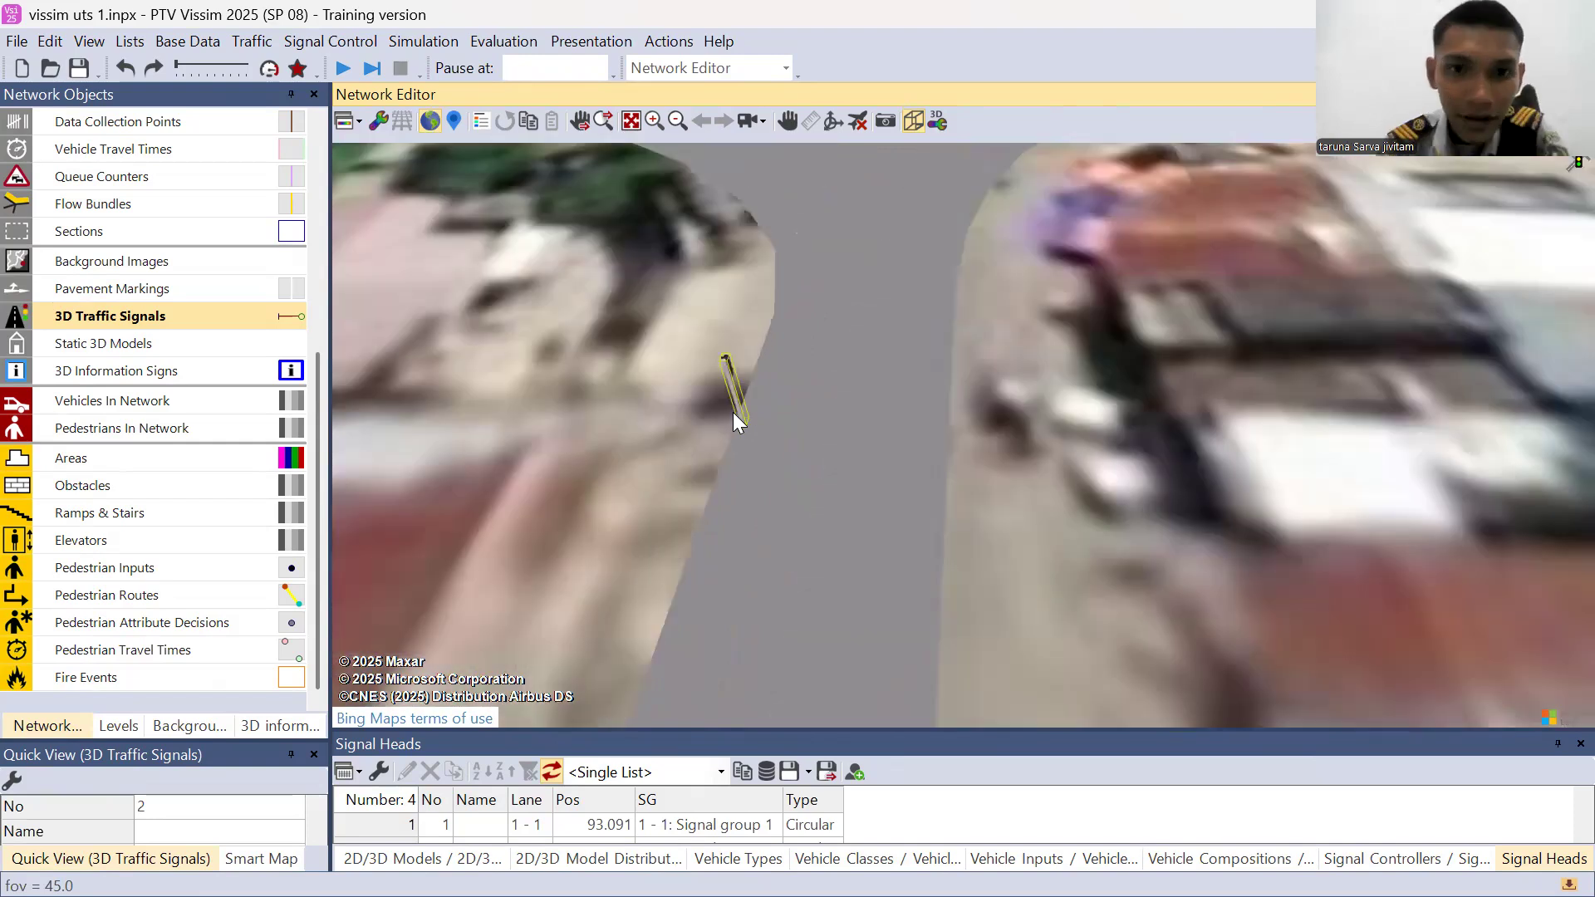
scroll(623, 345, "down", 2)
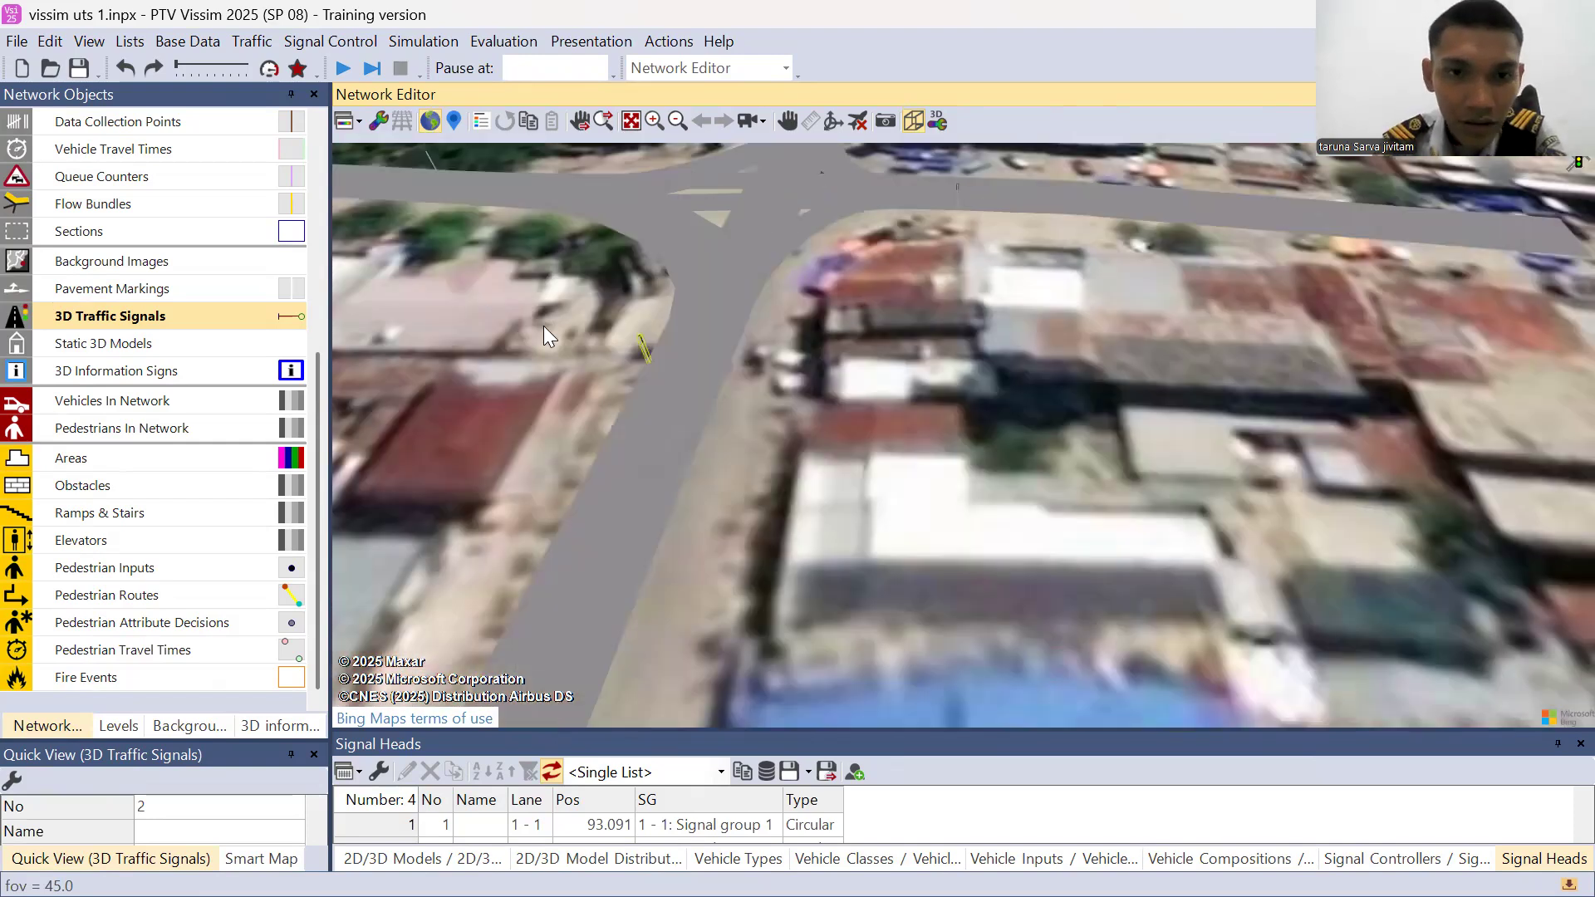
scroll(543, 325, "down", 3)
left_click_drag(544, 326, 658, 449)
scroll(644, 283, "up", 5)
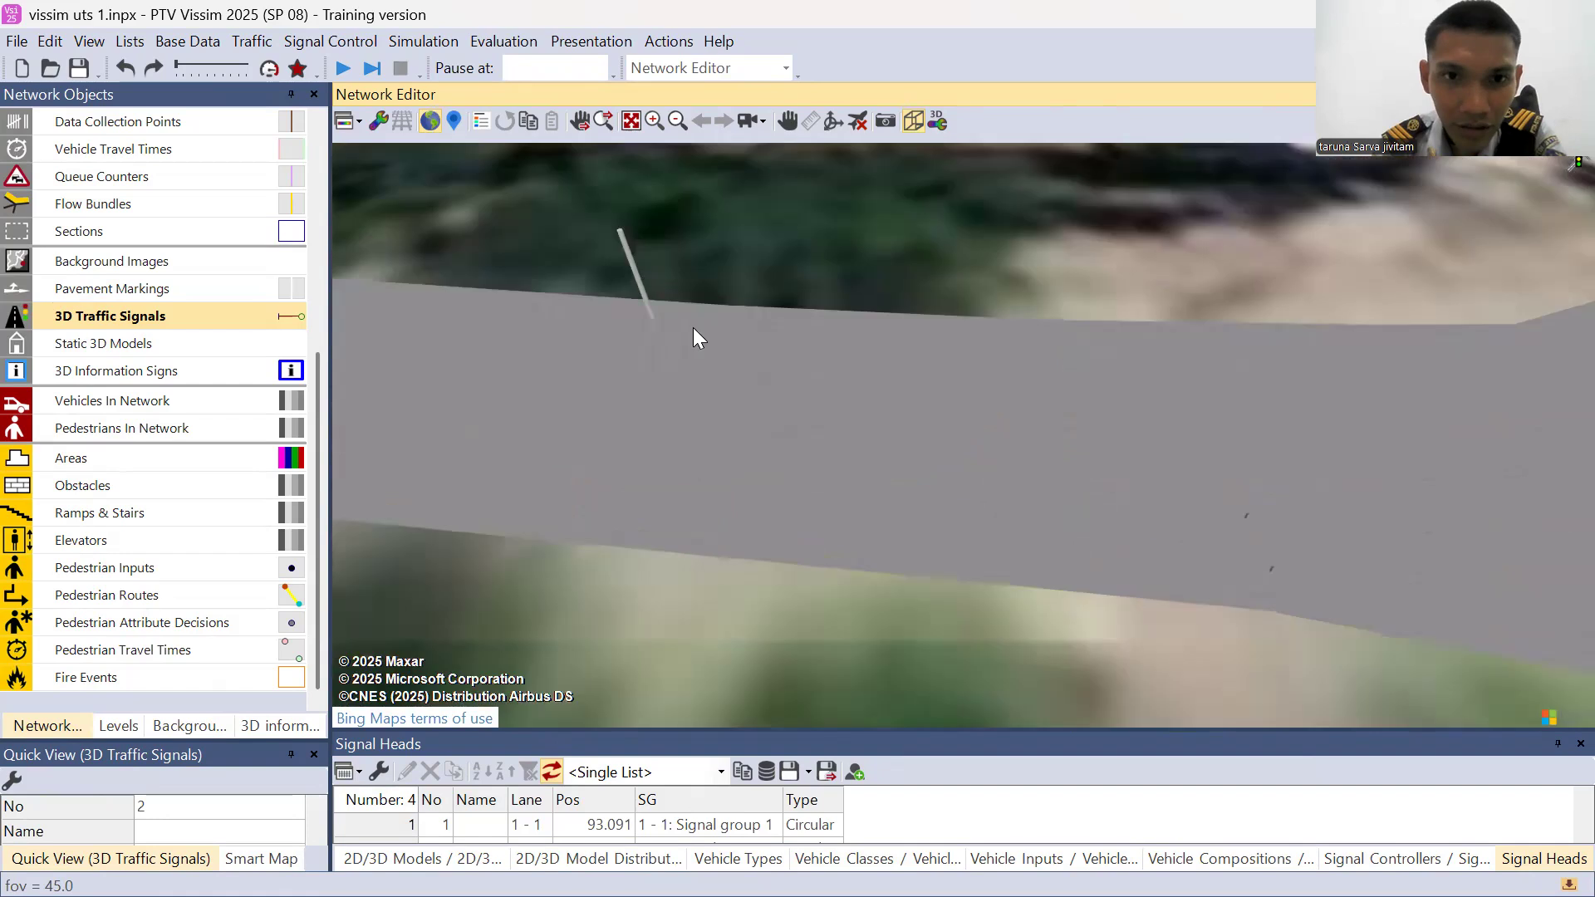
- Move the 3D traffic signal on the northern approach a little farther off the road edge and rotate it to point east
scroll(882, 300, "down", 2)
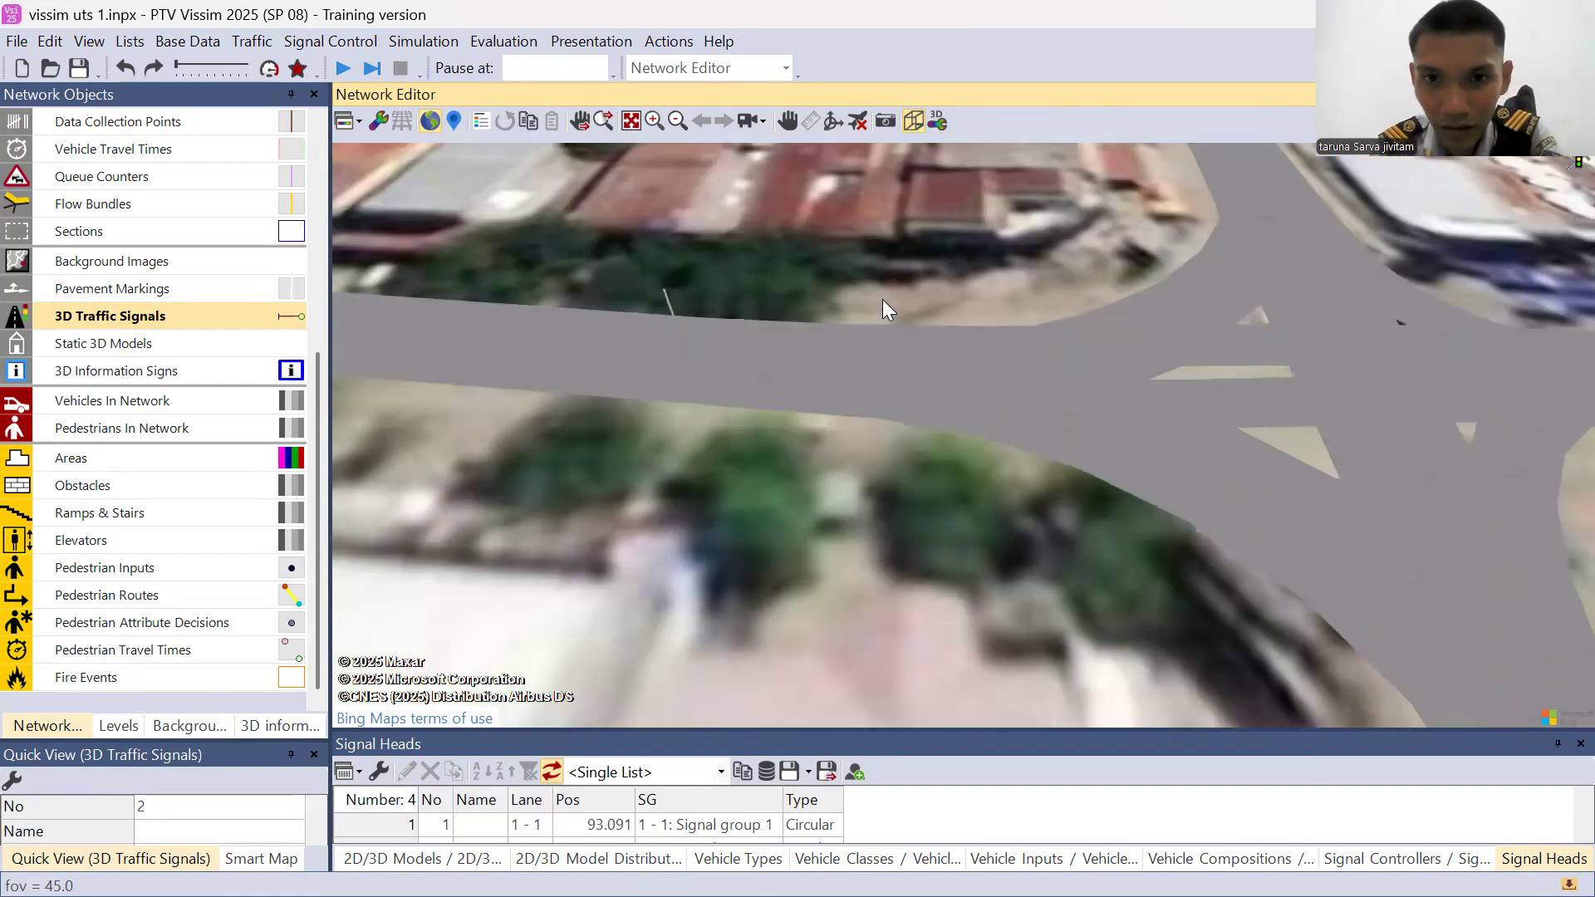
scroll(882, 301, "down", 4)
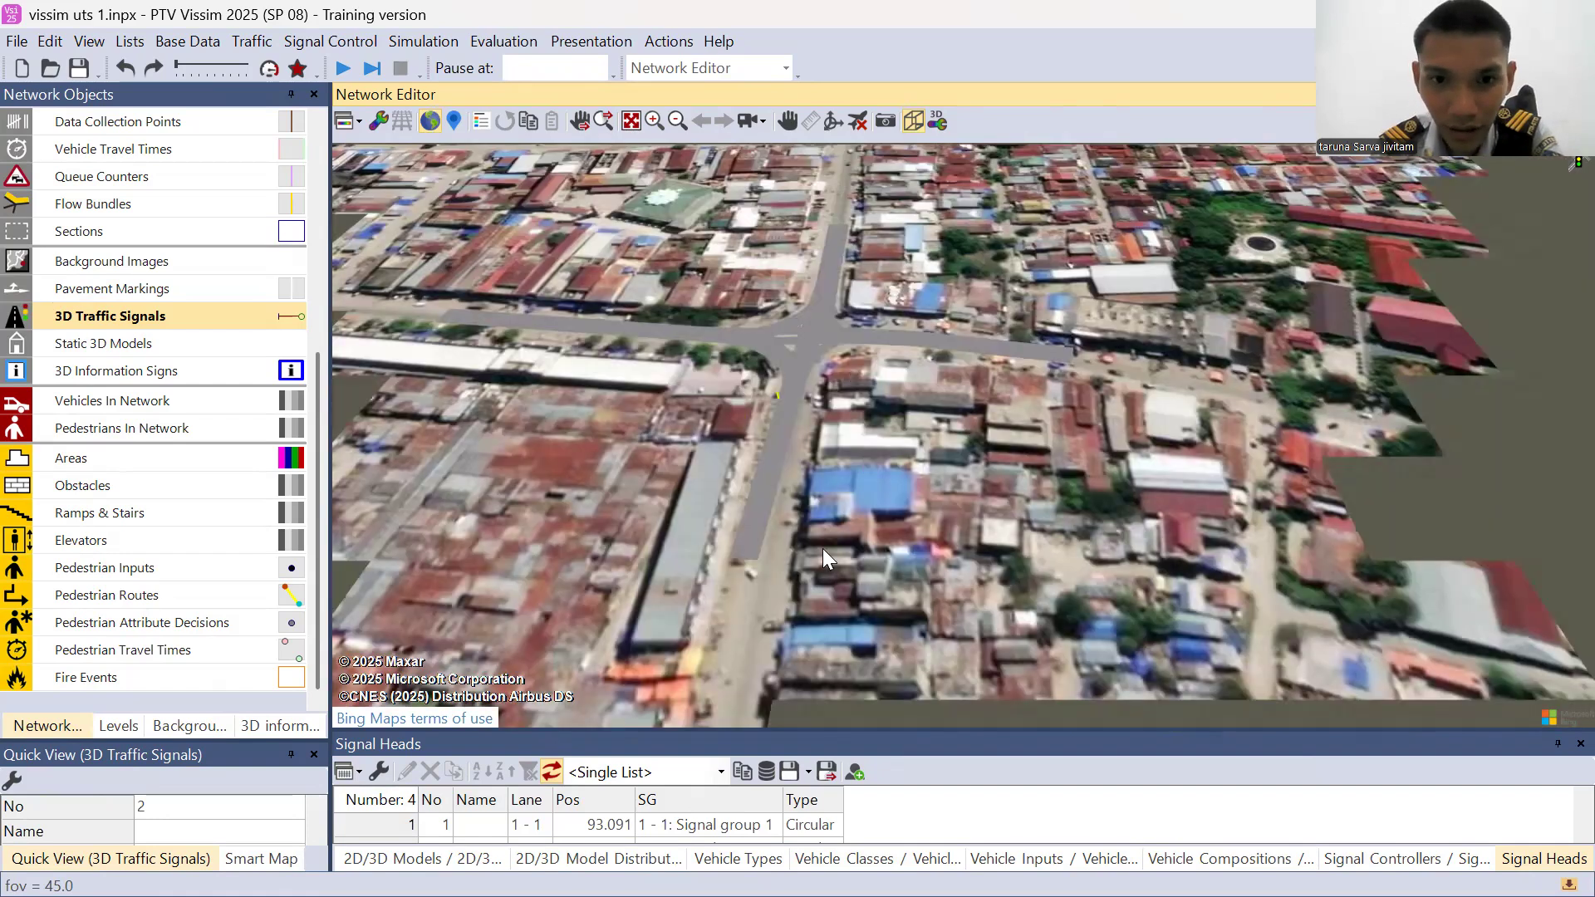
left_click(915, 121)
left_click(845, 352)
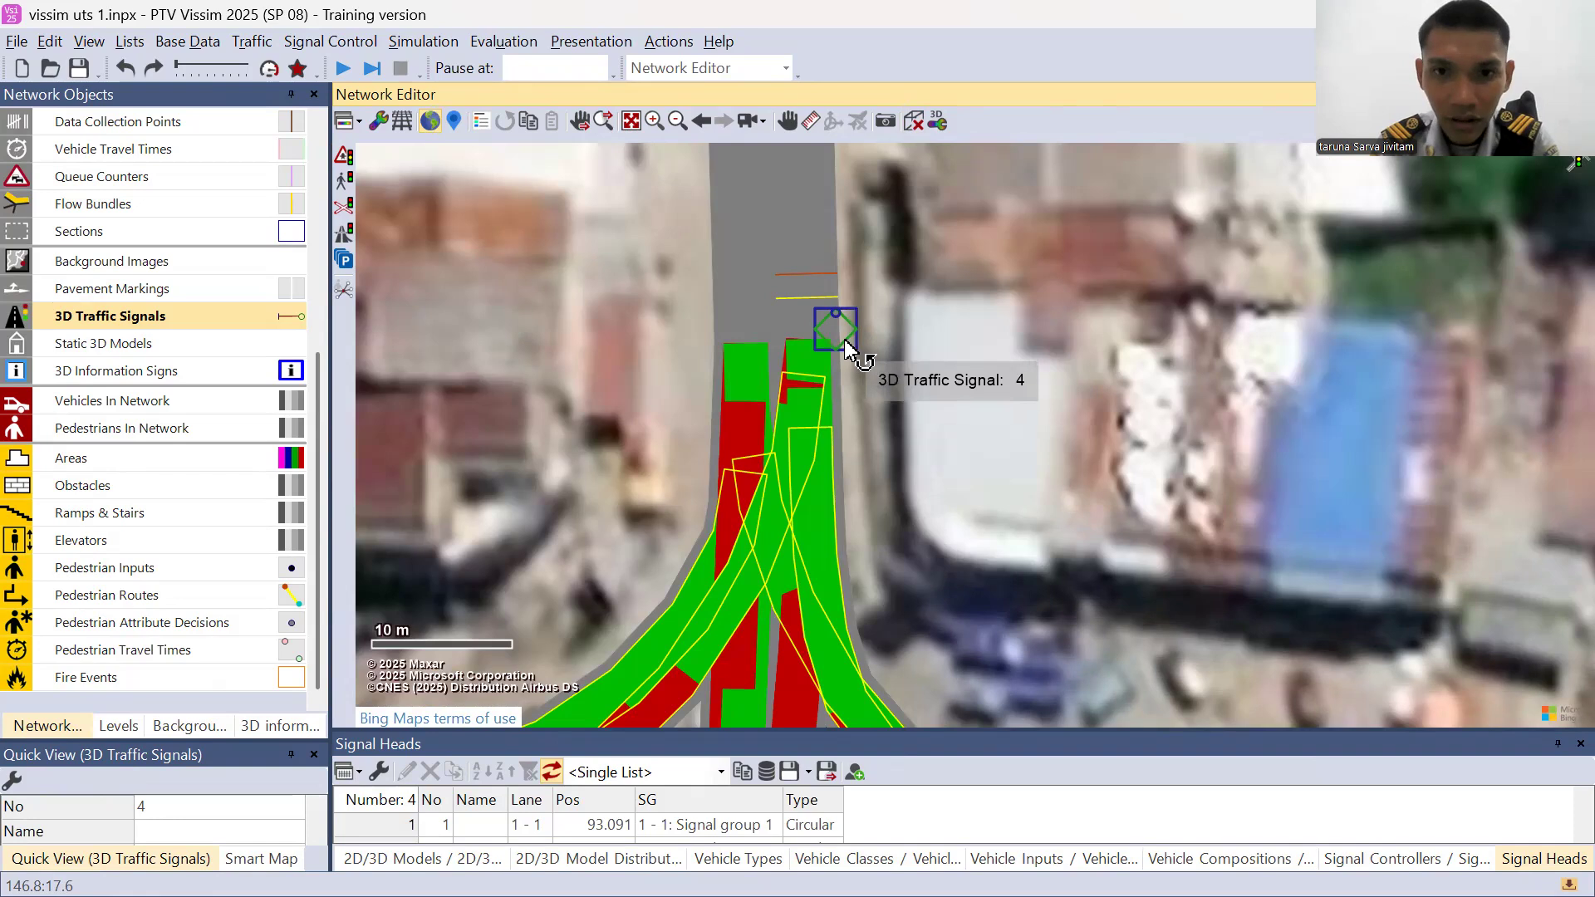
left_click_drag(845, 342, 879, 365)
left_click_drag(950, 435, 950, 436)
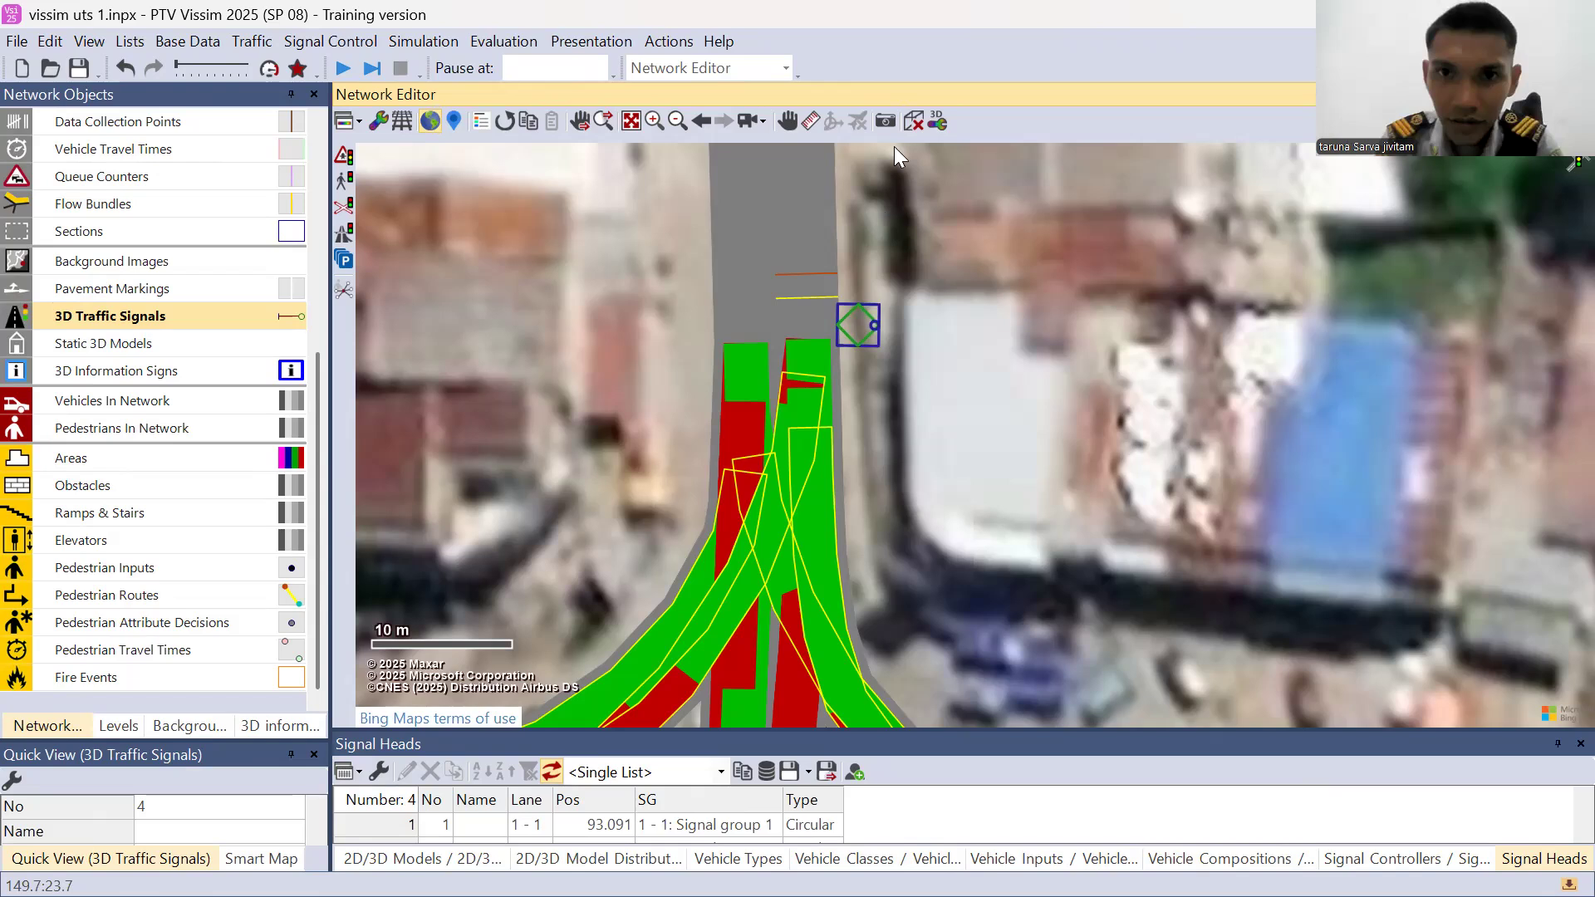
- Examine the northern approach's 3D traffic signal up close in 3D mode, checking its head orientation, and return to the 2D view
left_click(910, 120)
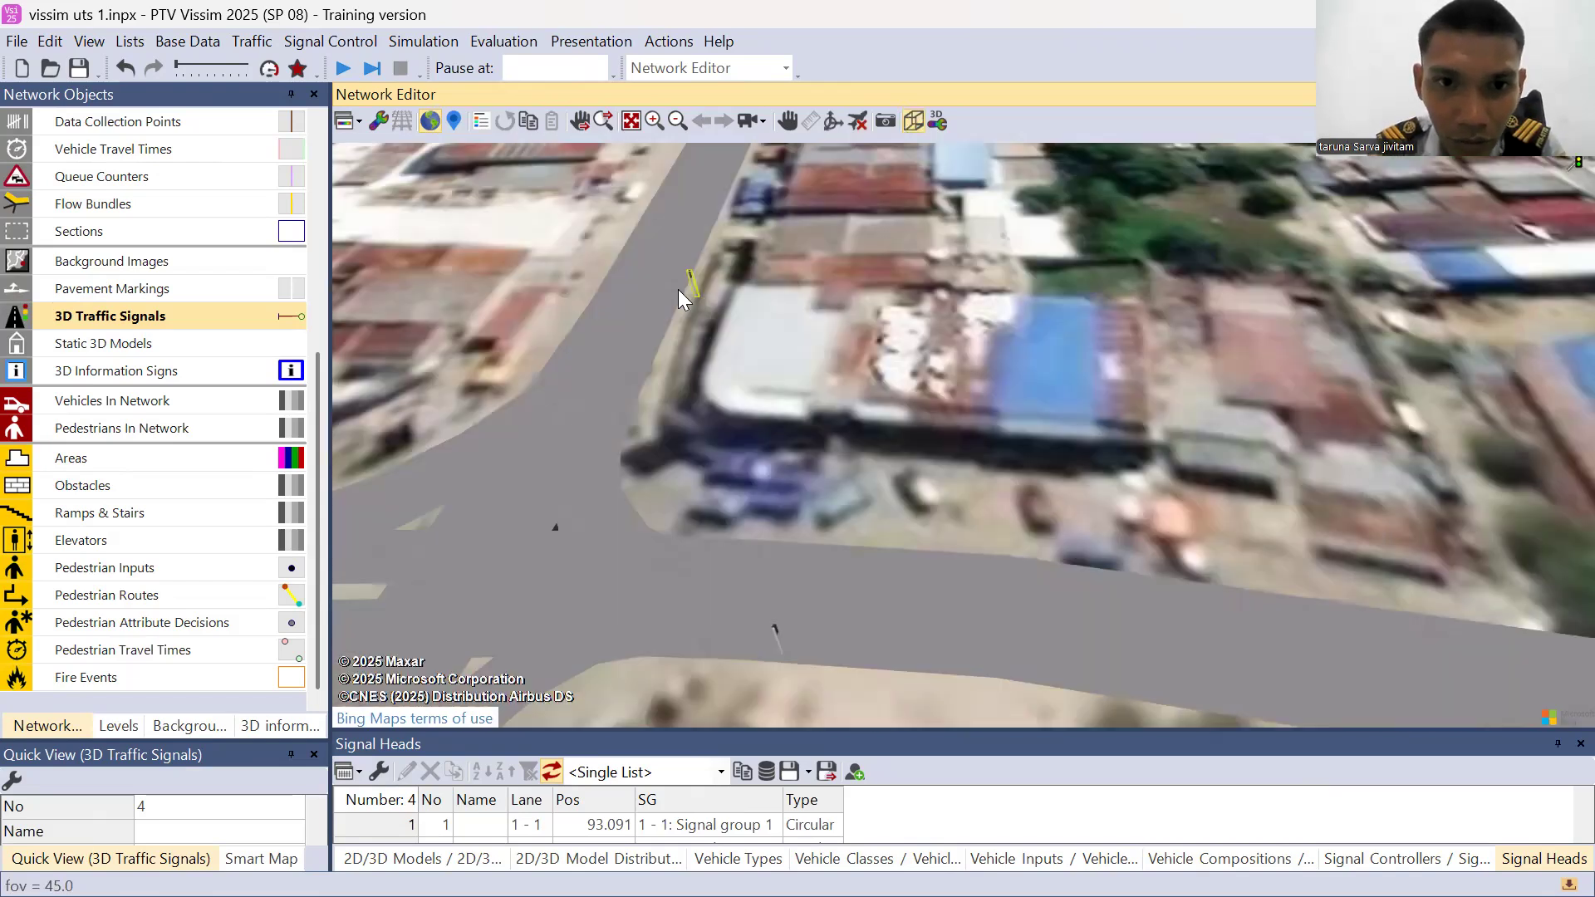
scroll(677, 284, "up", 5)
left_click(851, 119)
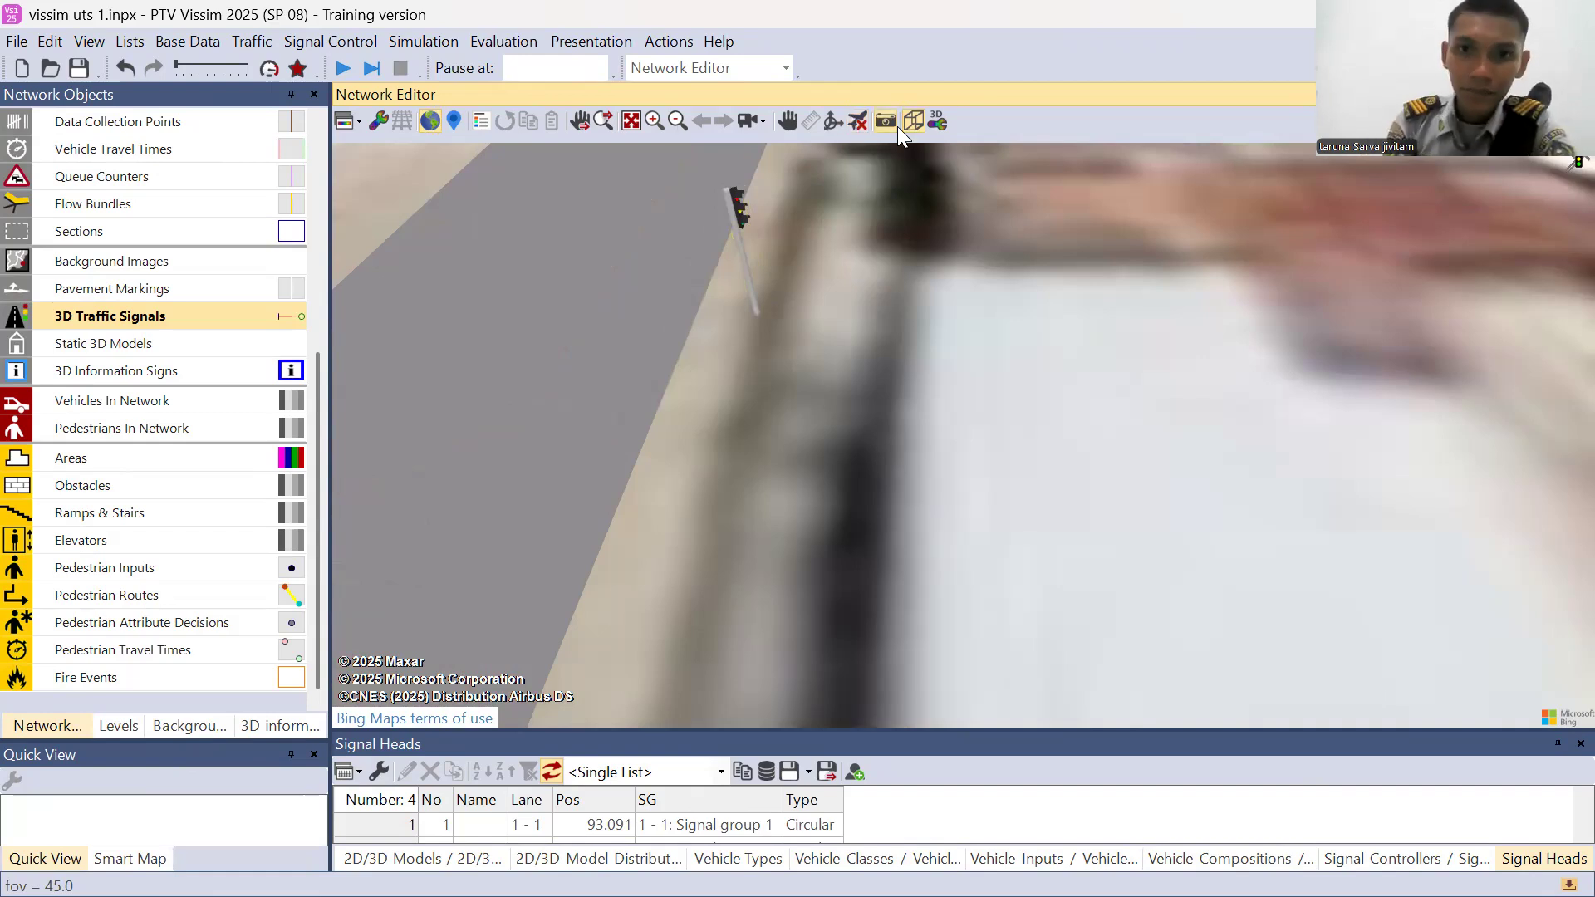
scroll(888, 358, "down", 1)
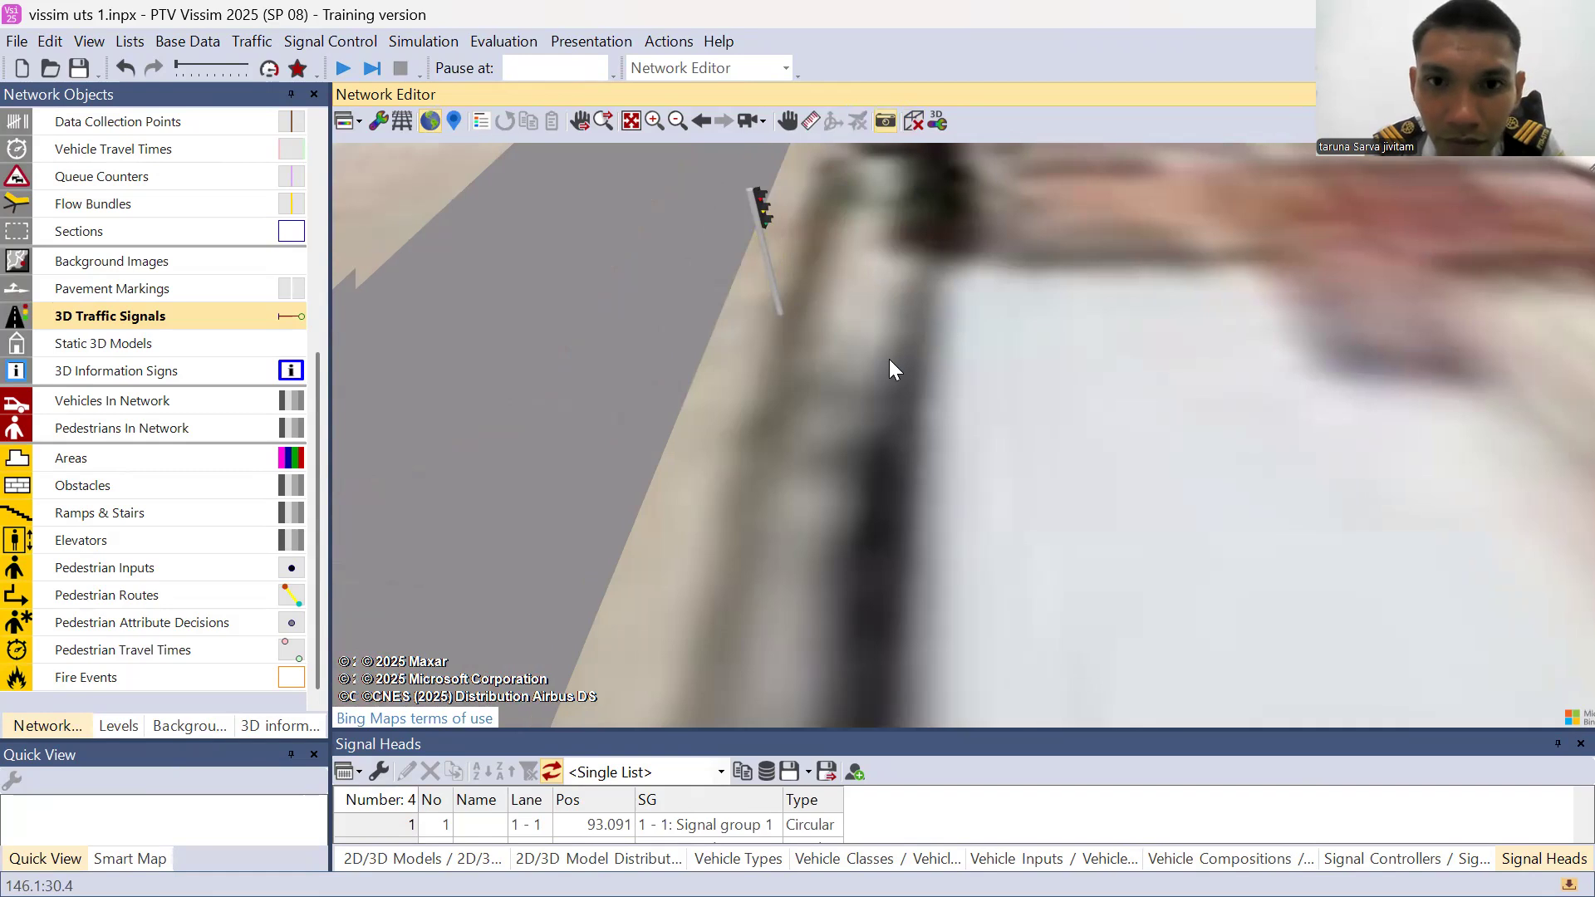
key("ctrl+d")
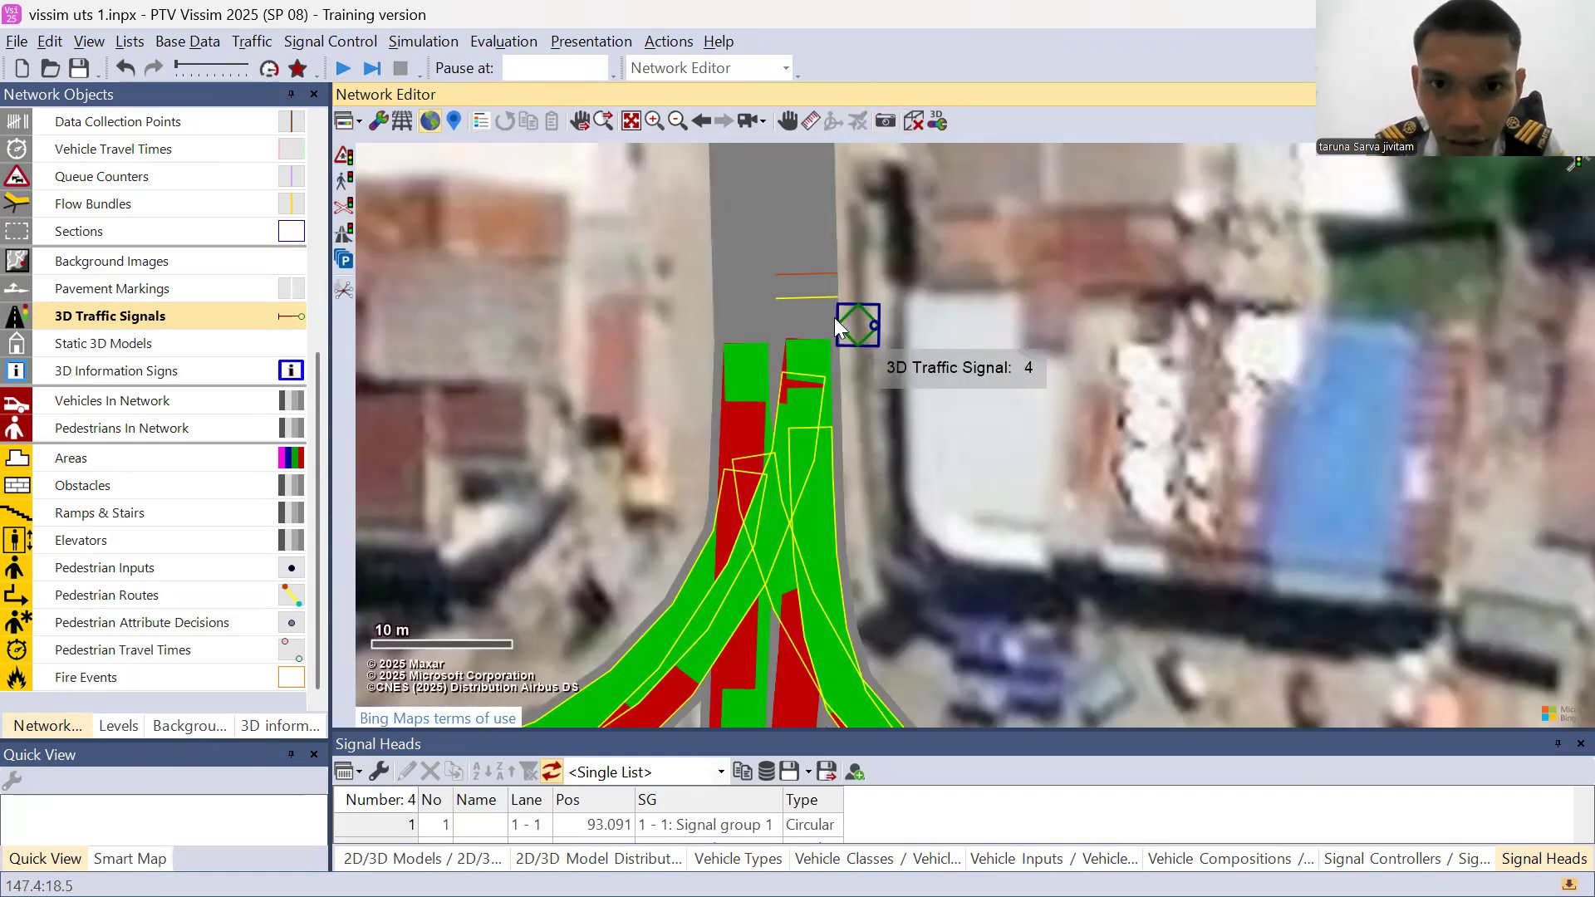
- Rotate the 3D traffic signals to point outward along their roads: north on the northern approach, east beside link 5, and south on the southern approach
left_click(848, 331)
left_click_drag(849, 333, 909, 496)
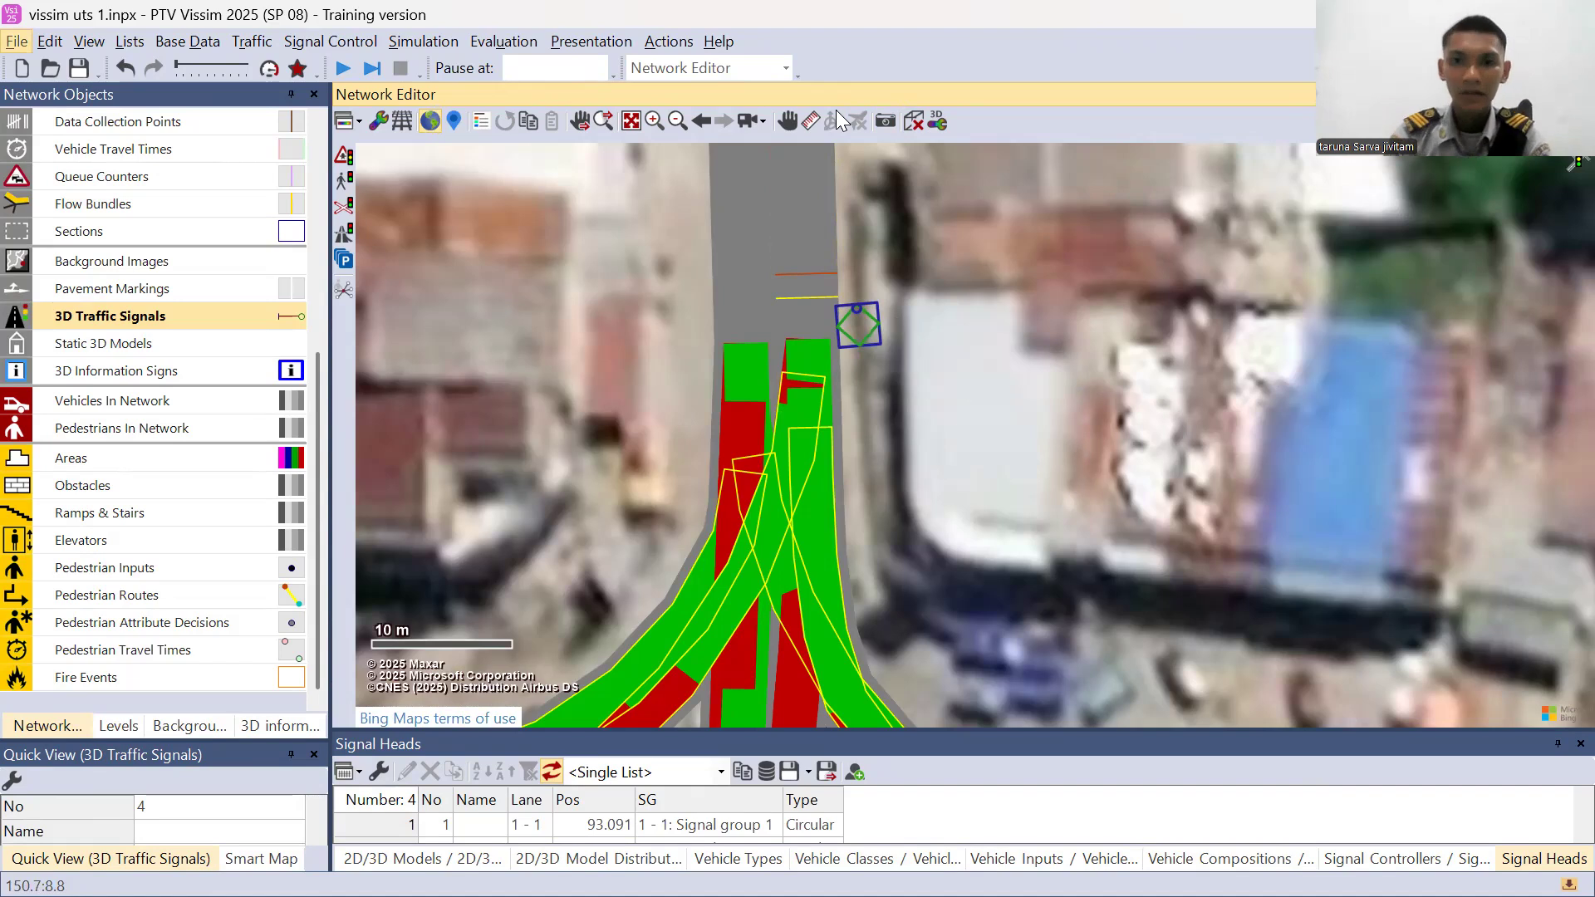
scroll(965, 574, "up", 1)
left_click_drag(966, 574, 881, 371)
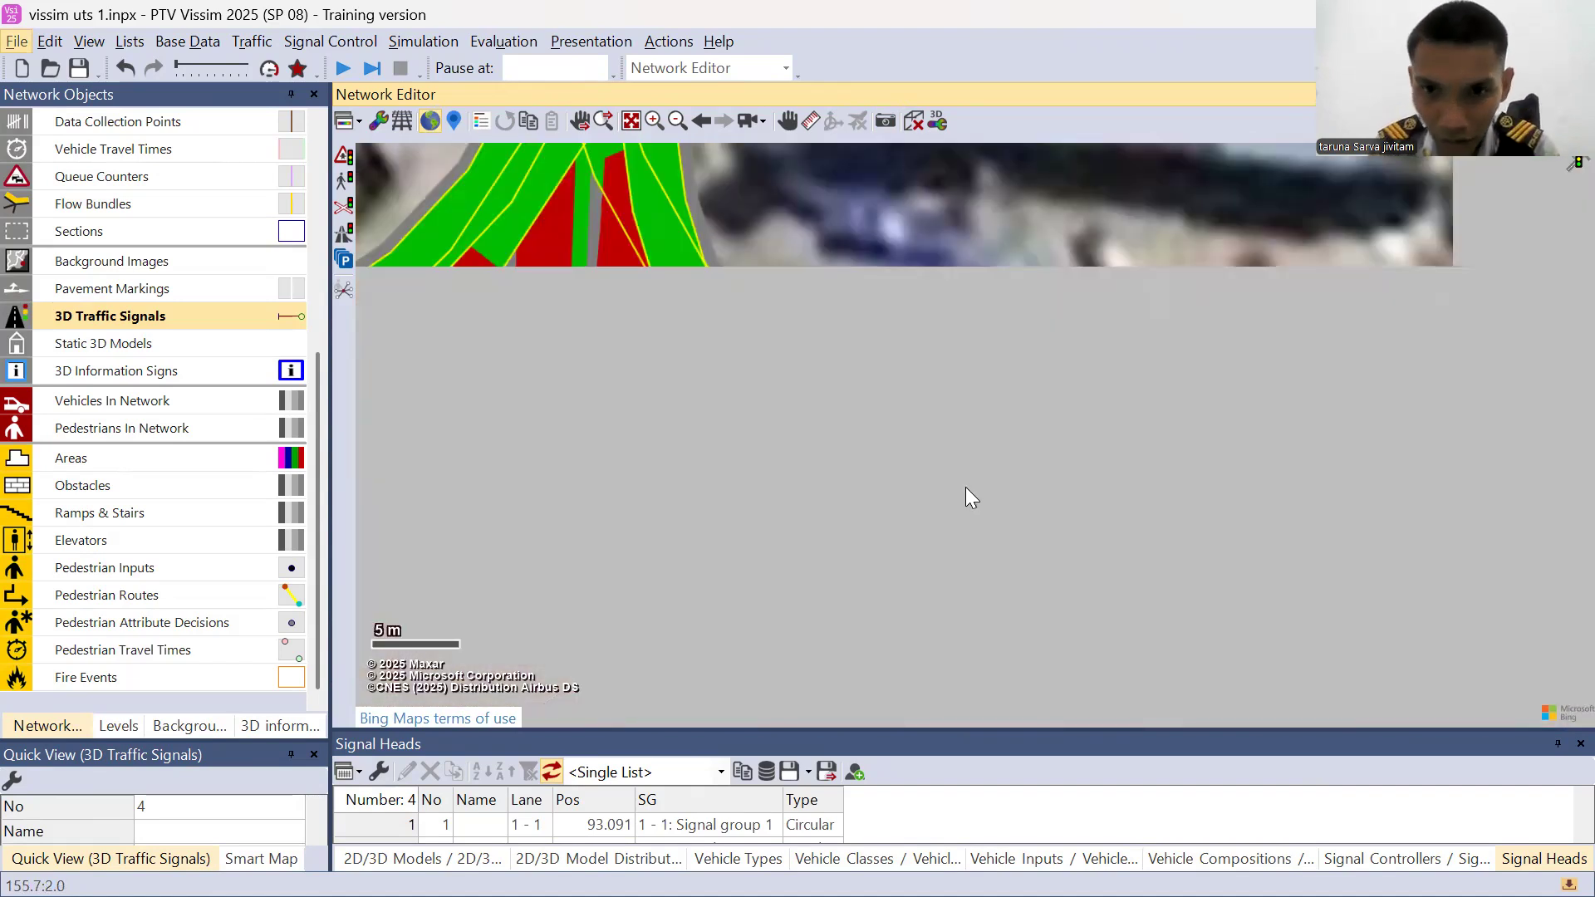
scroll(965, 487, "down", 1)
mouse_move(936, 455)
left_mouse_down()
mouse_move(942, 483)
mouse_move(945, 463)
mouse_move(963, 468)
left_mouse_up()
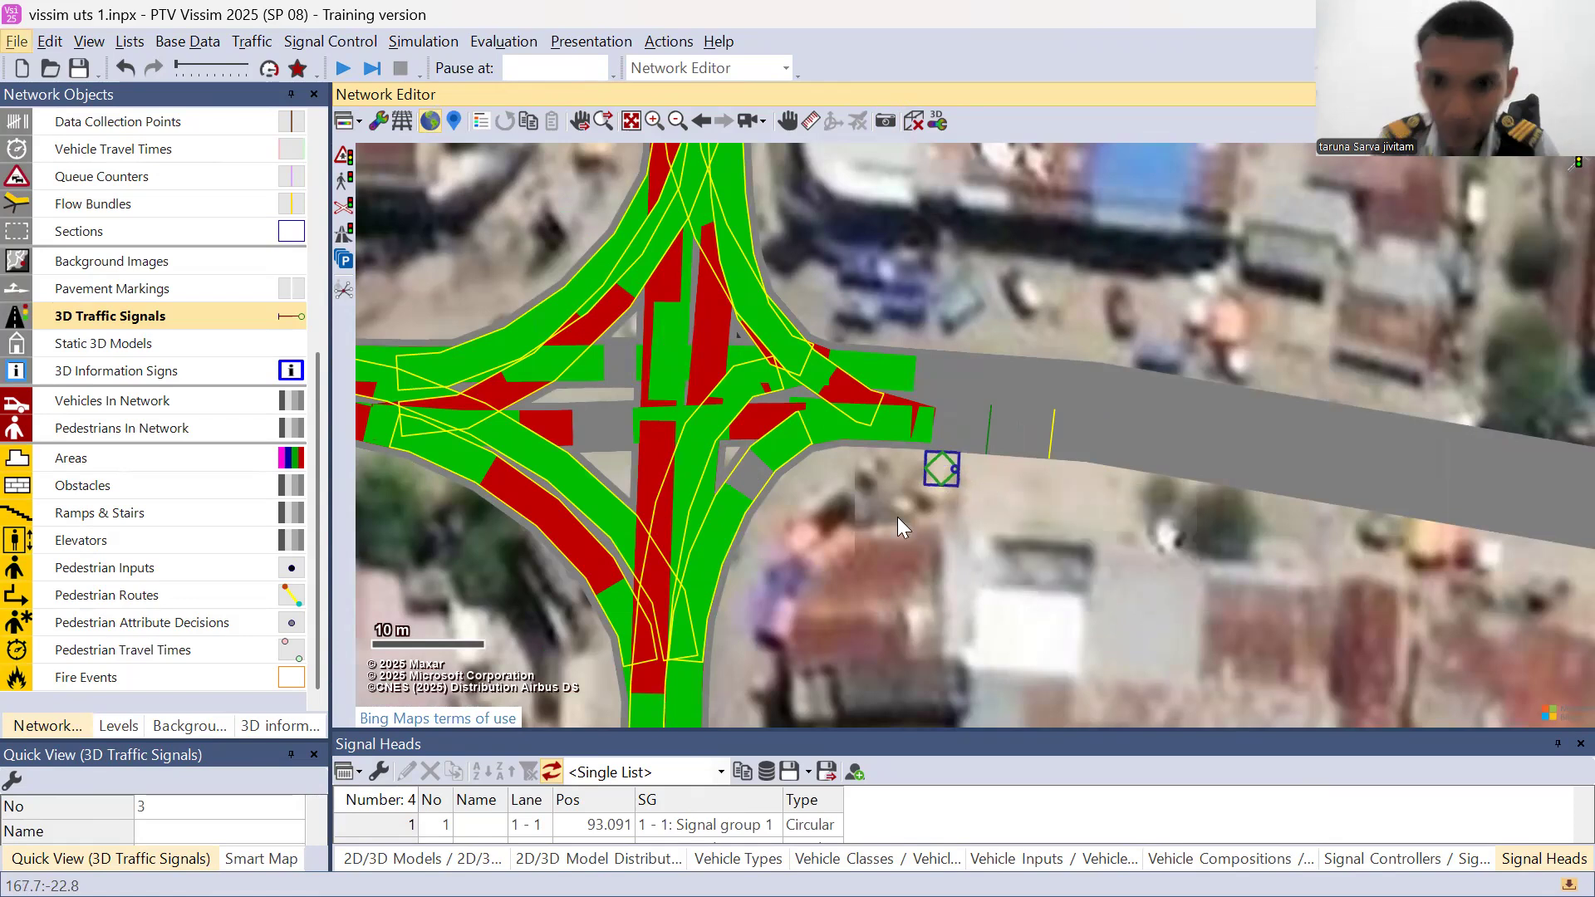
left_click_drag(748, 505, 779, 533)
left_click_drag(775, 526, 774, 522)
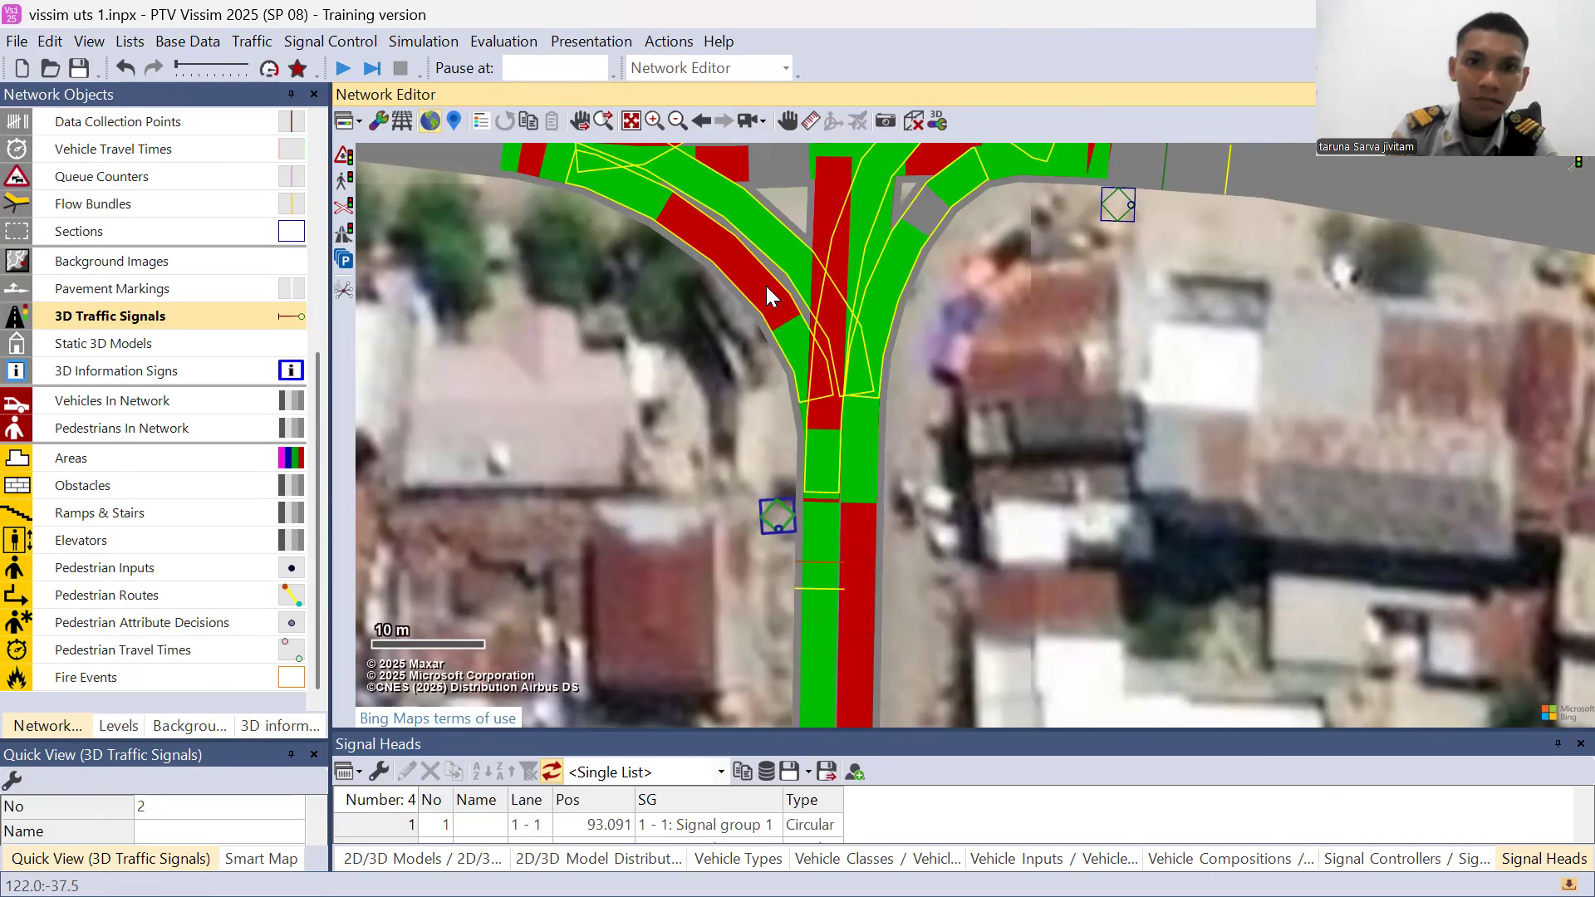
- Rotate the 3D traffic signal beside link 1 on the western approach to point west
left_click_drag(774, 397, 936, 517)
left_click_drag(541, 380, 551, 357)
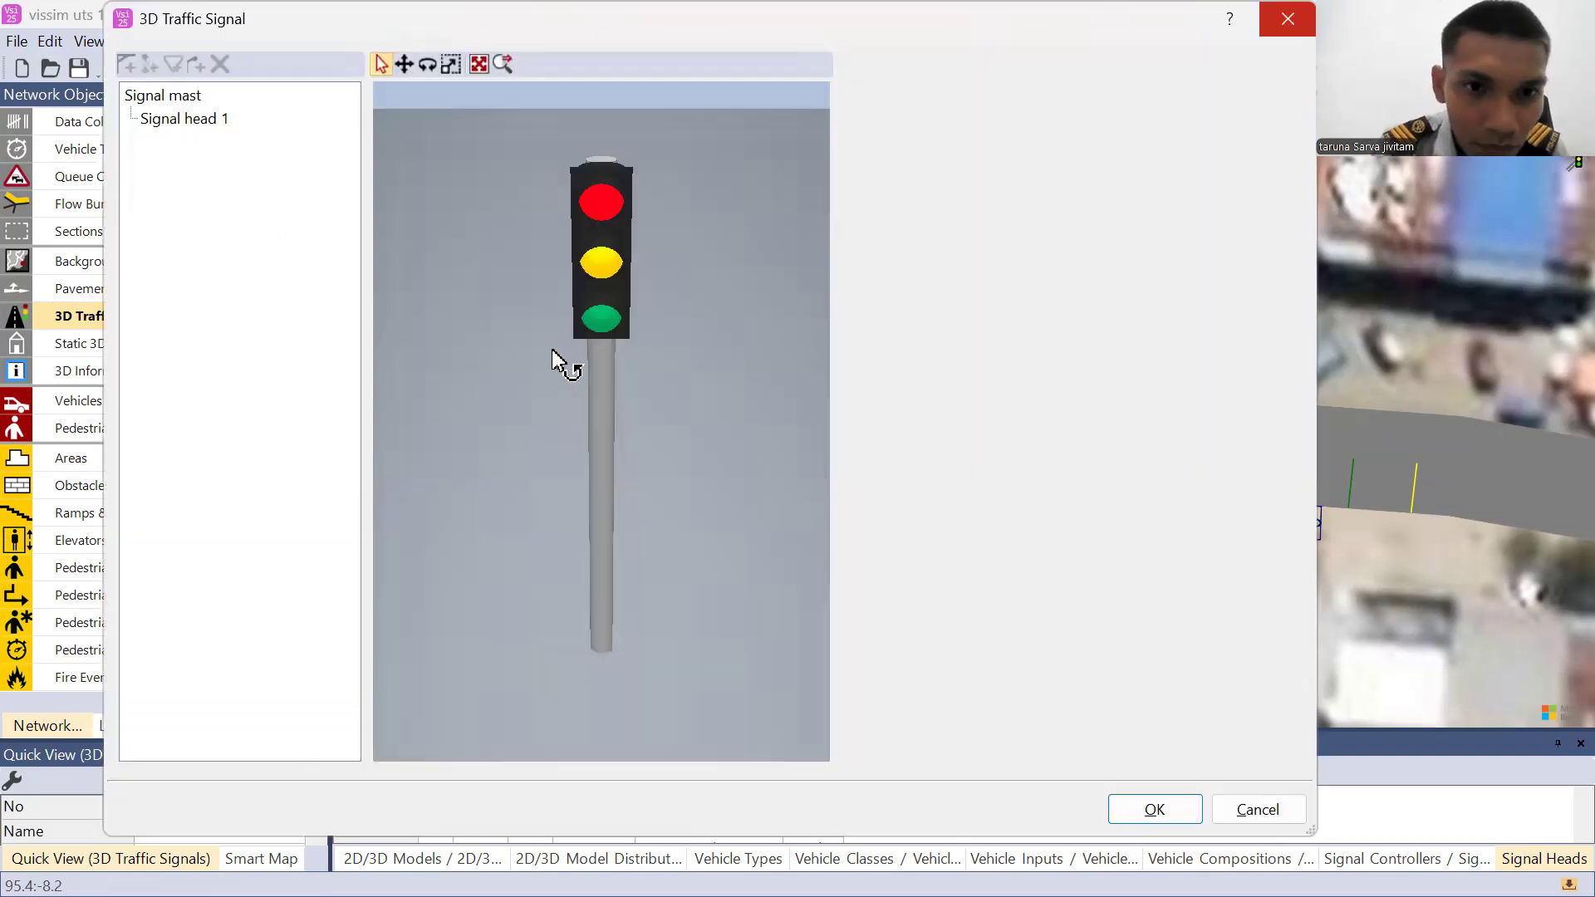
mouse_move(552, 350)
left_mouse_down()
mouse_move(532, 343)
mouse_move(545, 349)
left_mouse_up()
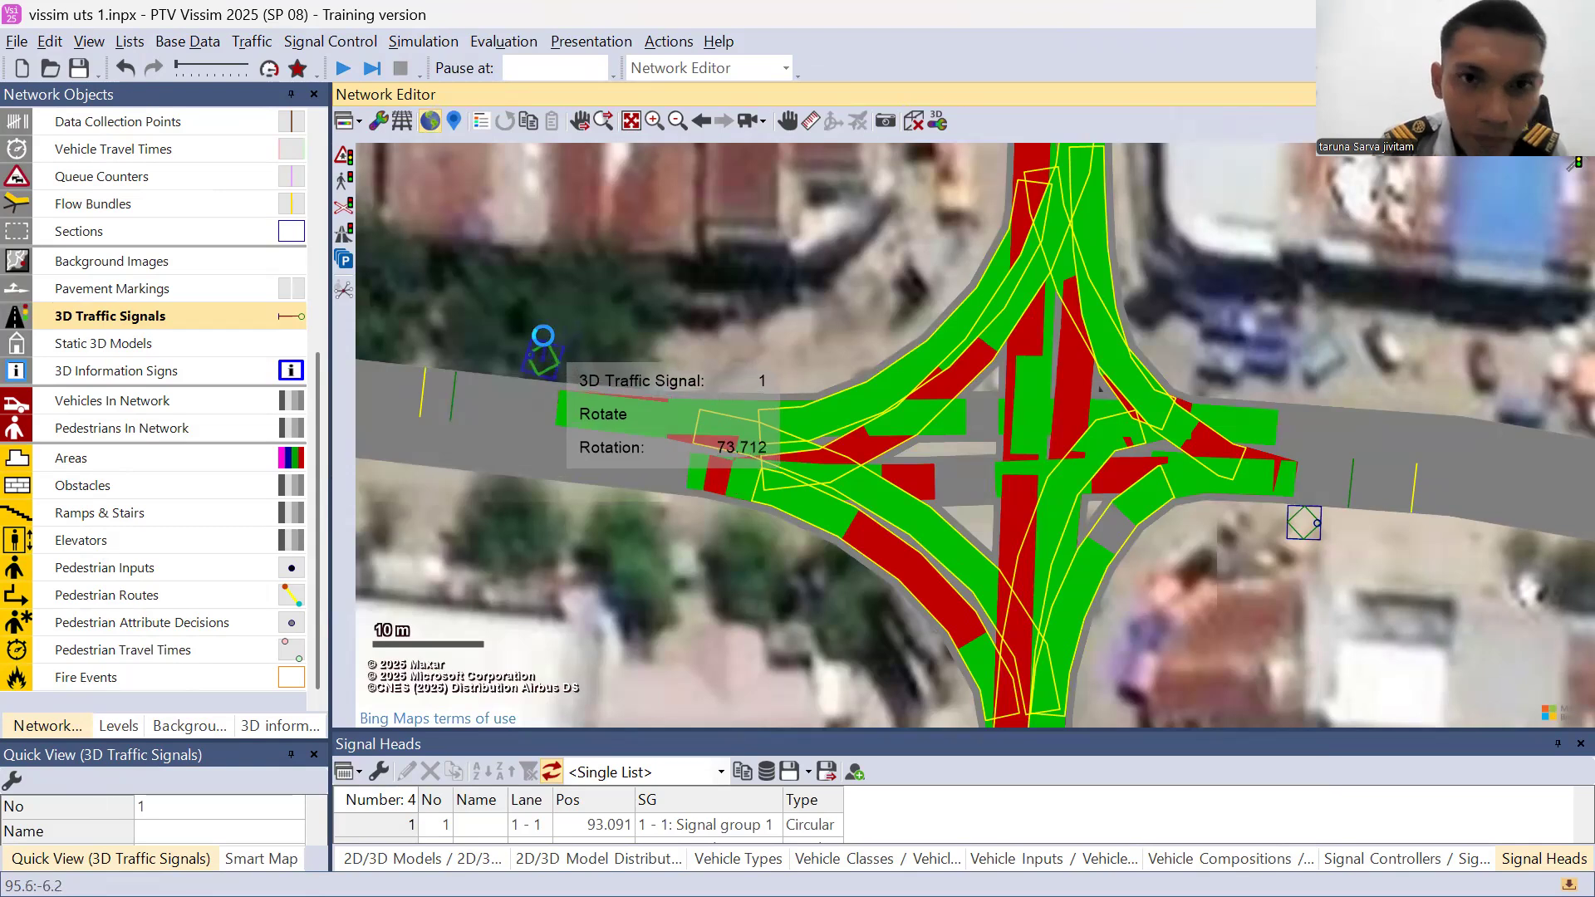
key("alt")
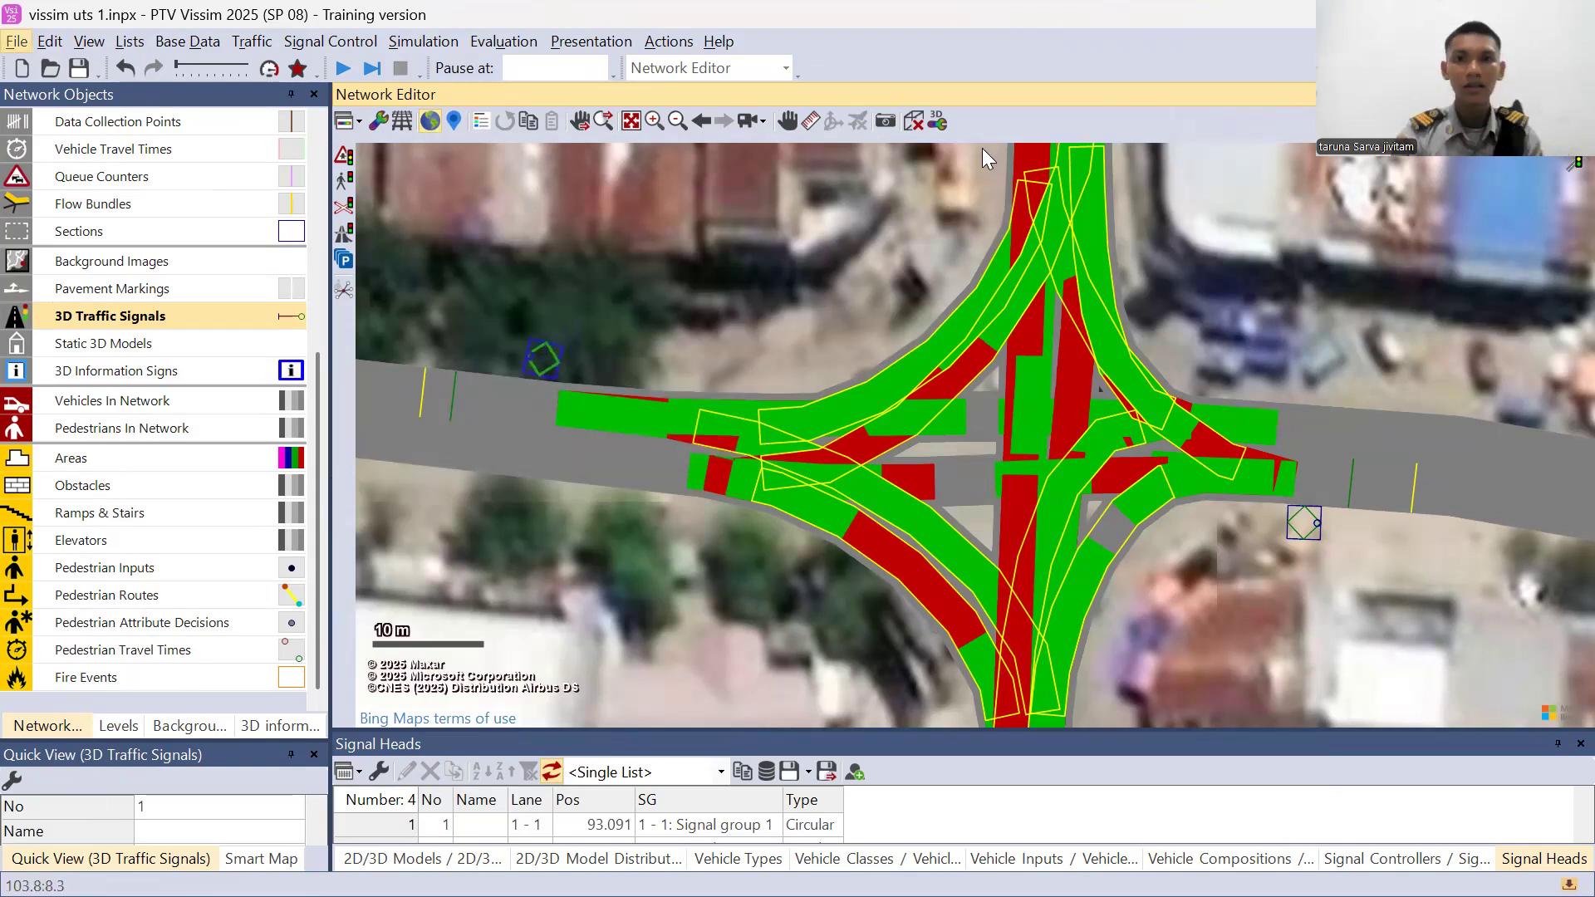
- Examine the rotated 3D traffic signals around the intersection in 3D mode and return to the 2D view
left_click(920, 120)
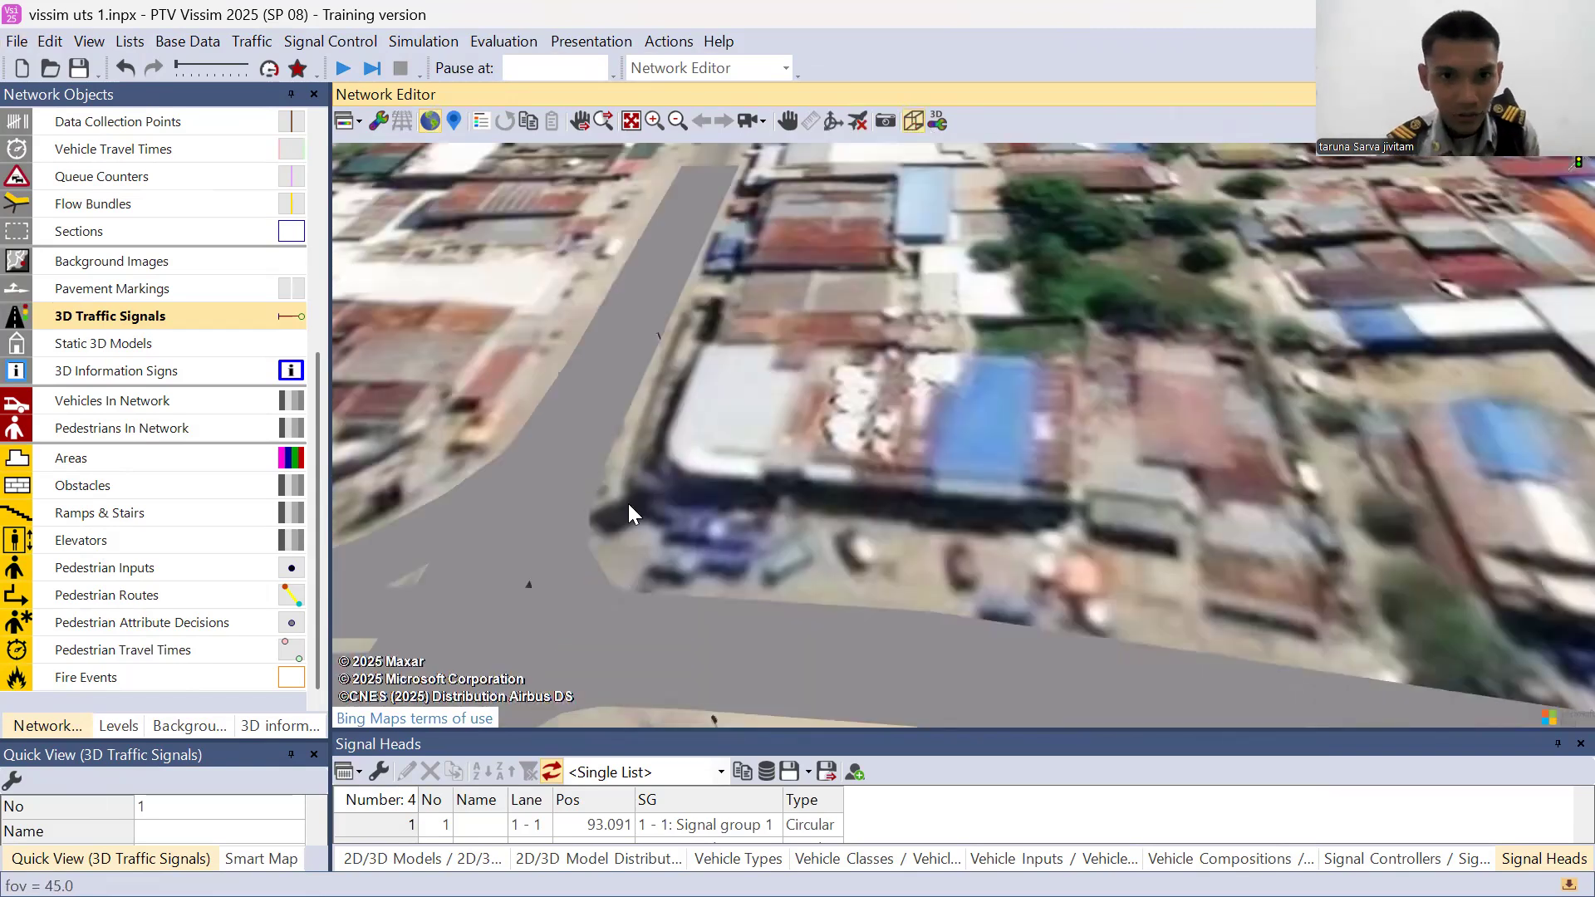
scroll(628, 503, "down", 5)
scroll(1555, 445, "up", 5)
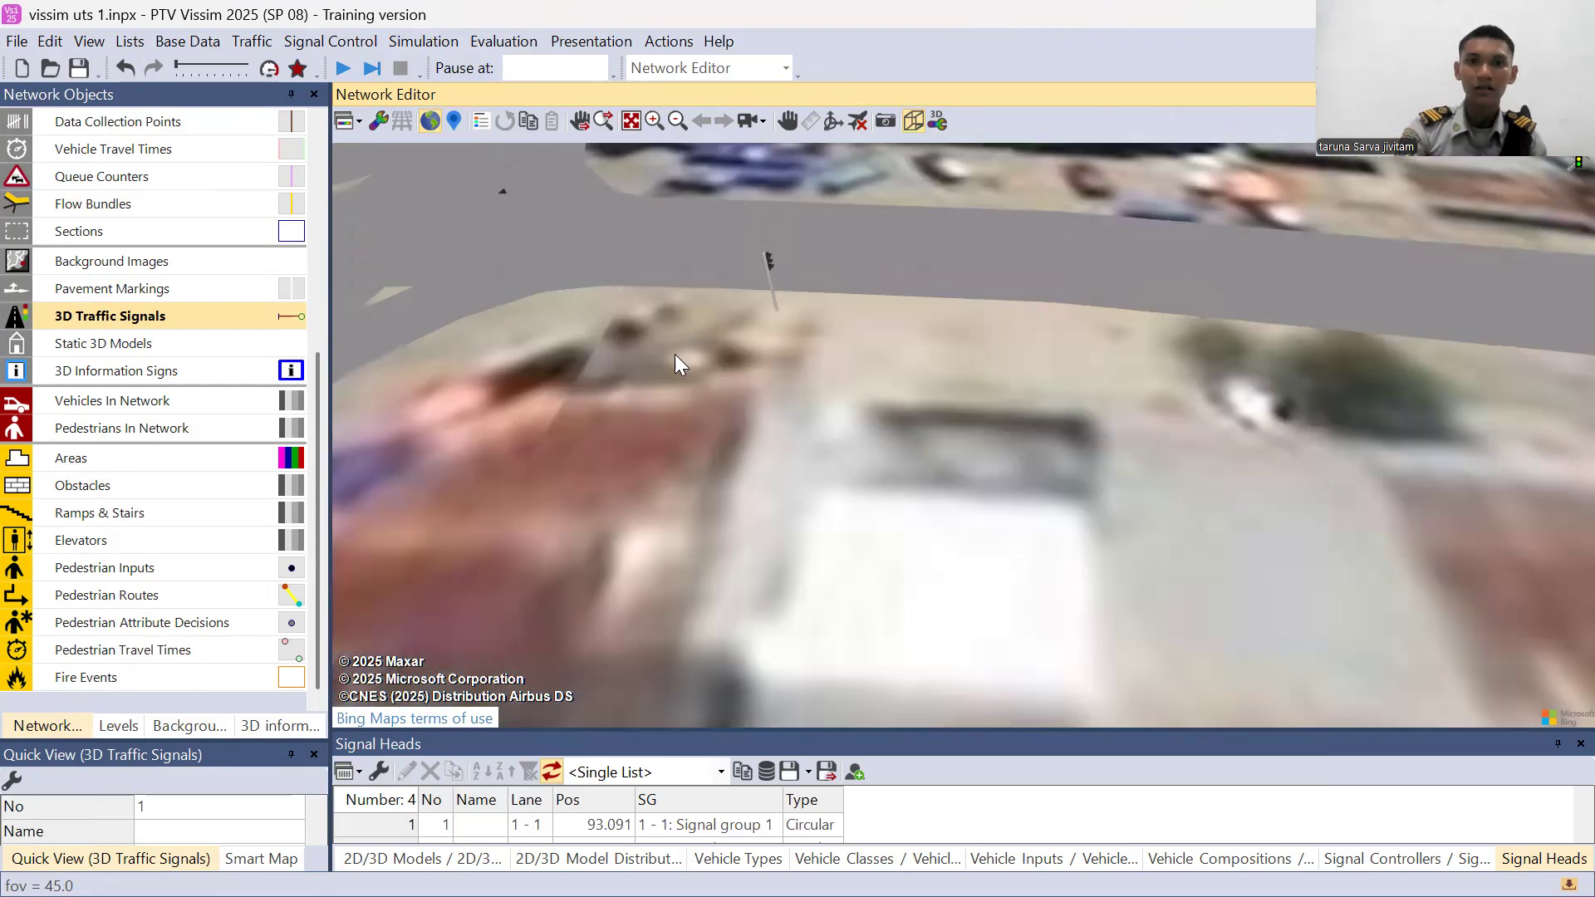
scroll(668, 264, "down", 3)
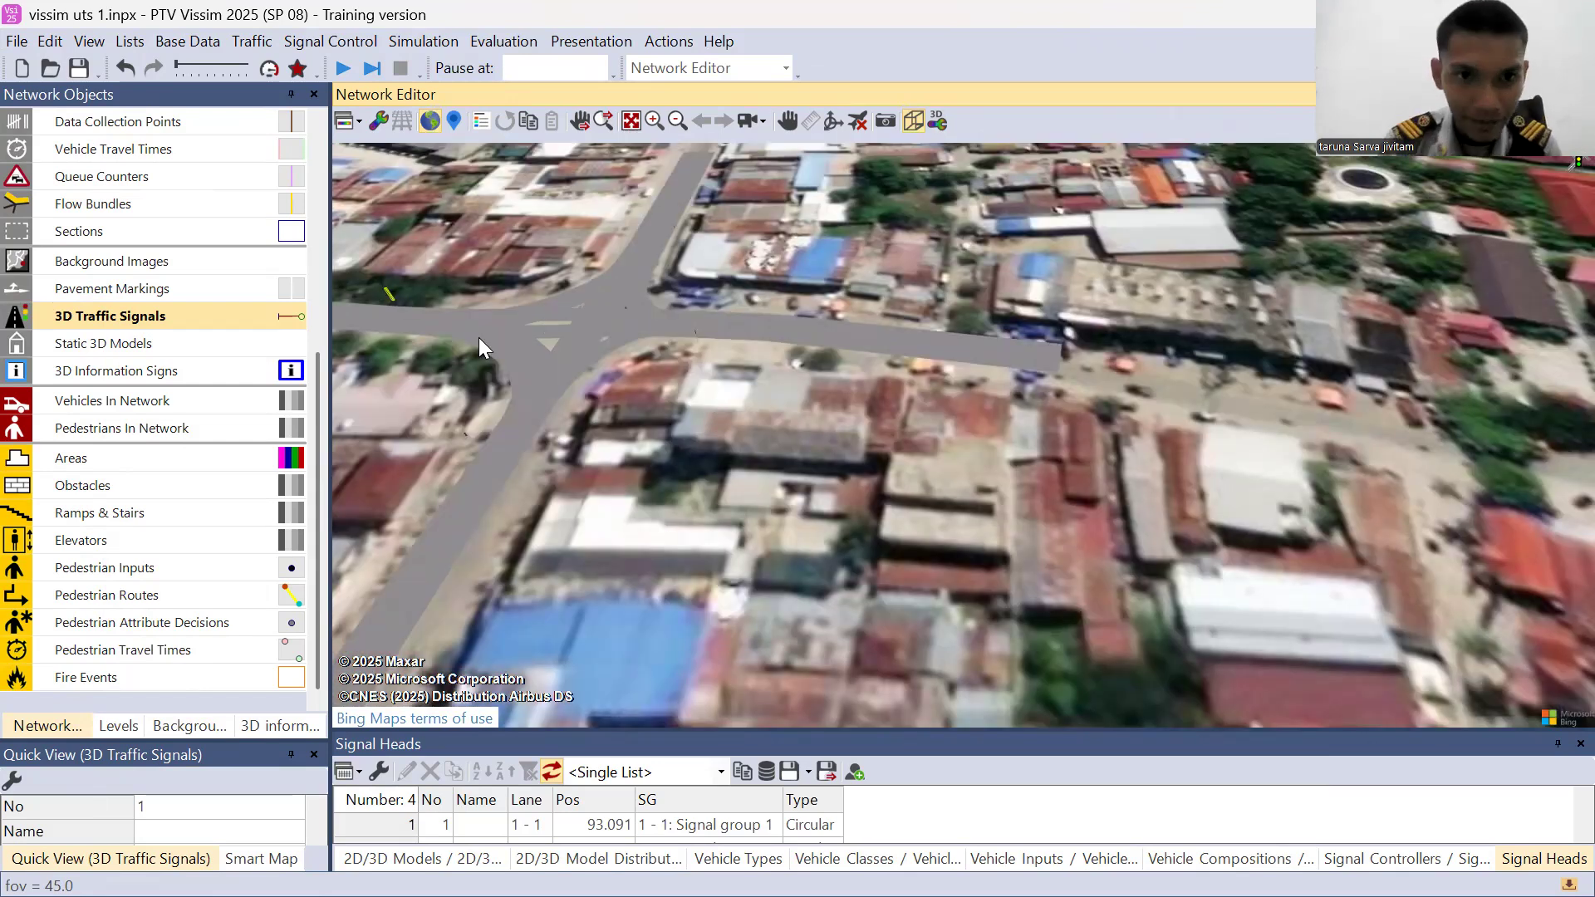
left_click_drag(475, 327, 558, 381)
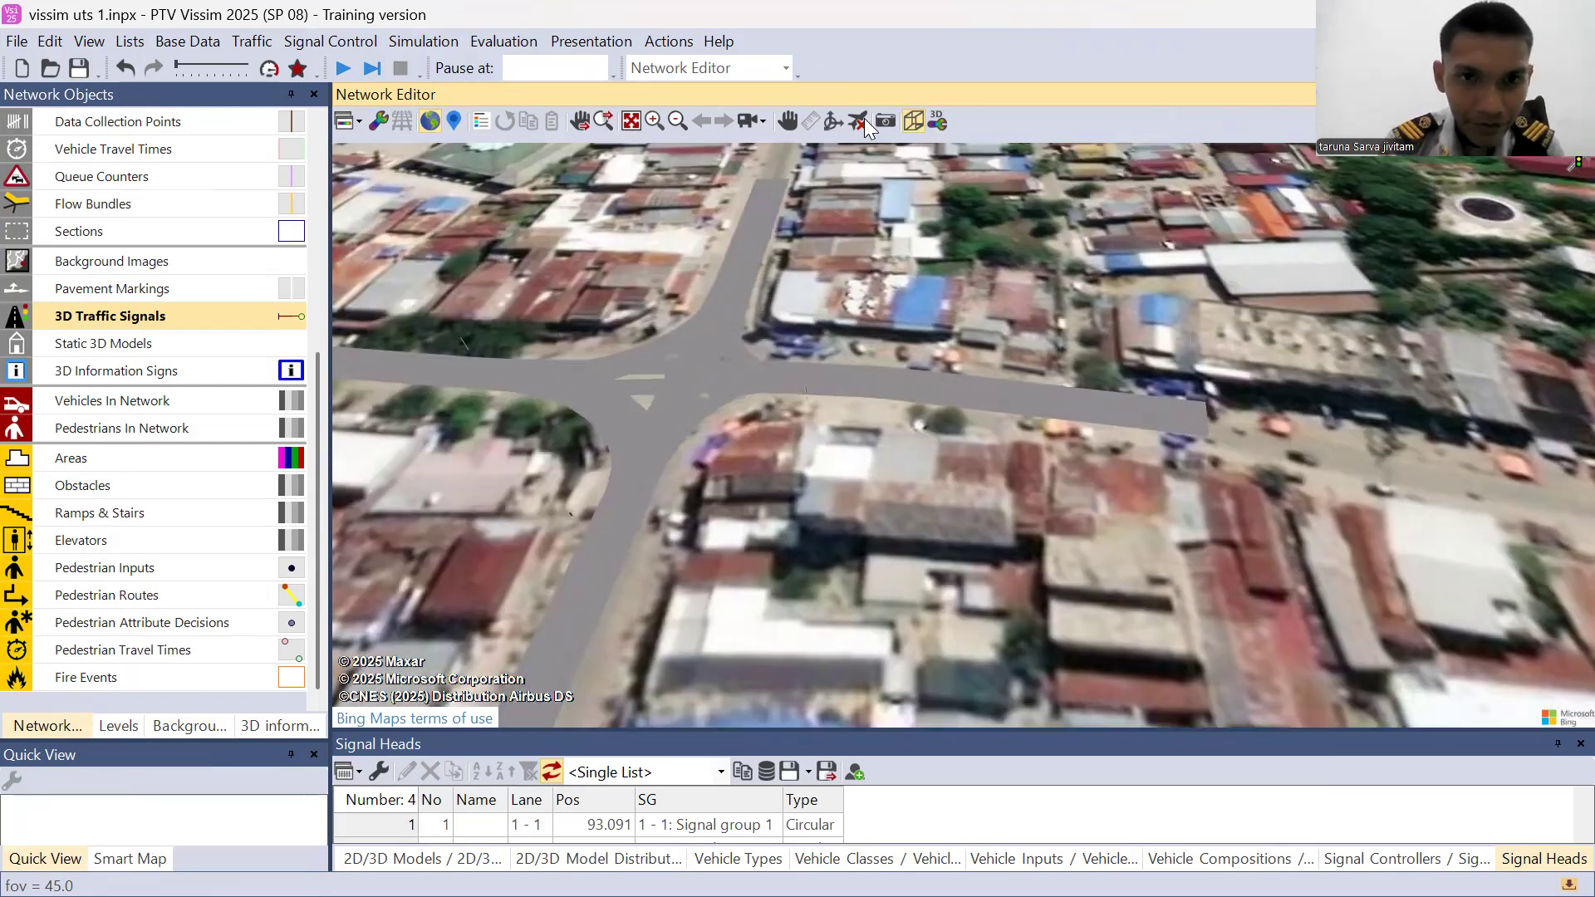
left_click(917, 126)
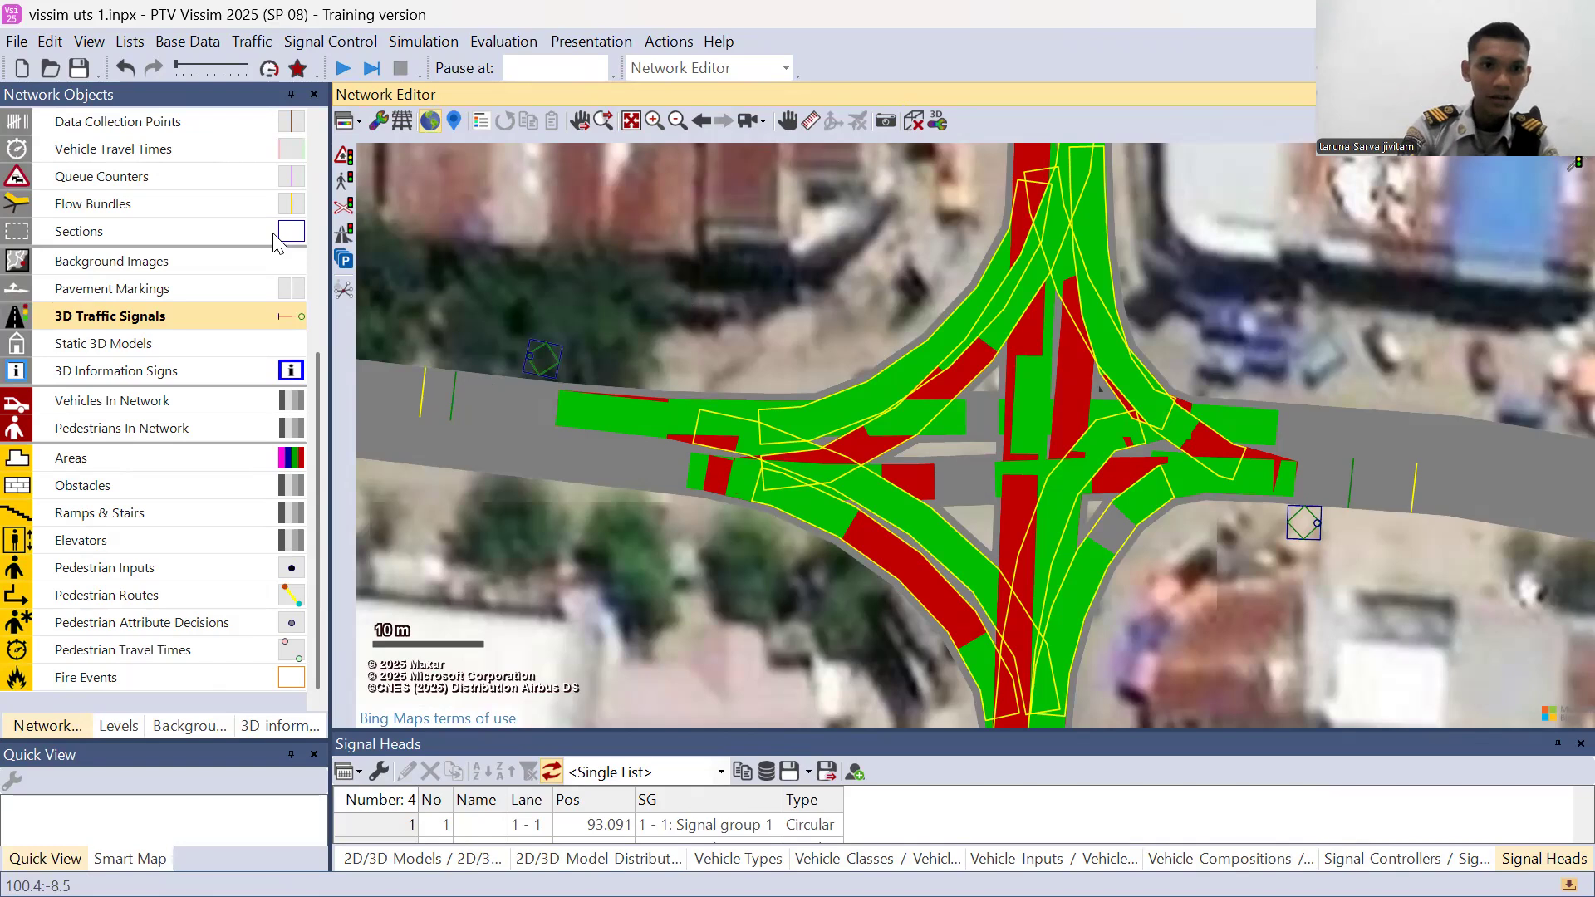
scroll(616, 396, "up", 2)
scroll(133, 180, "up", 5)
left_click(94, 128)
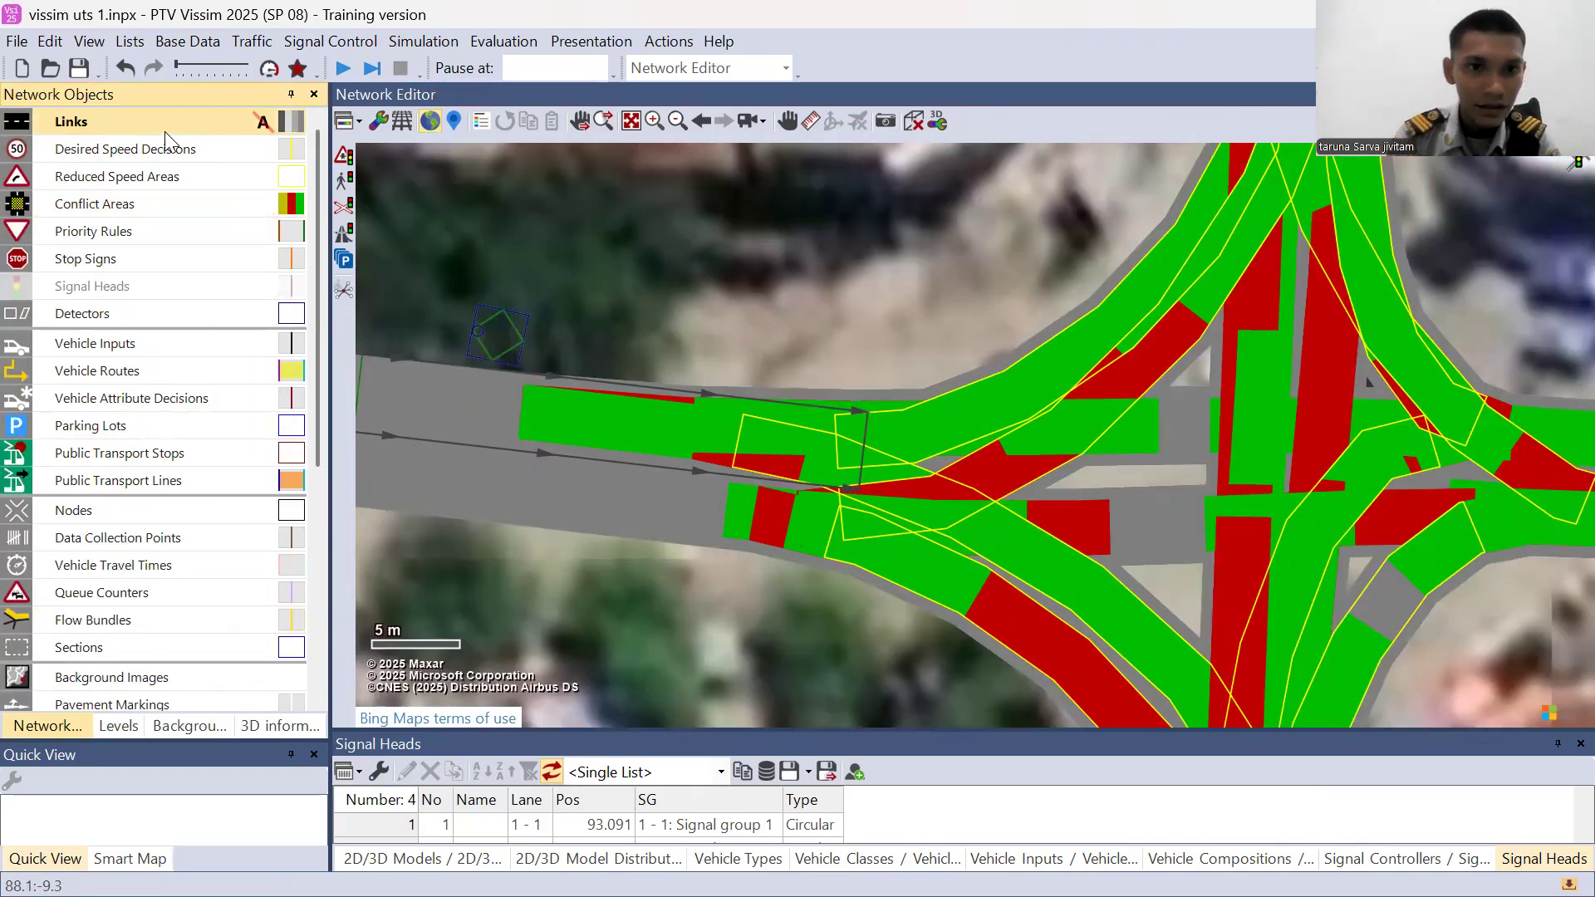
left_click_drag(506, 275, 738, 249)
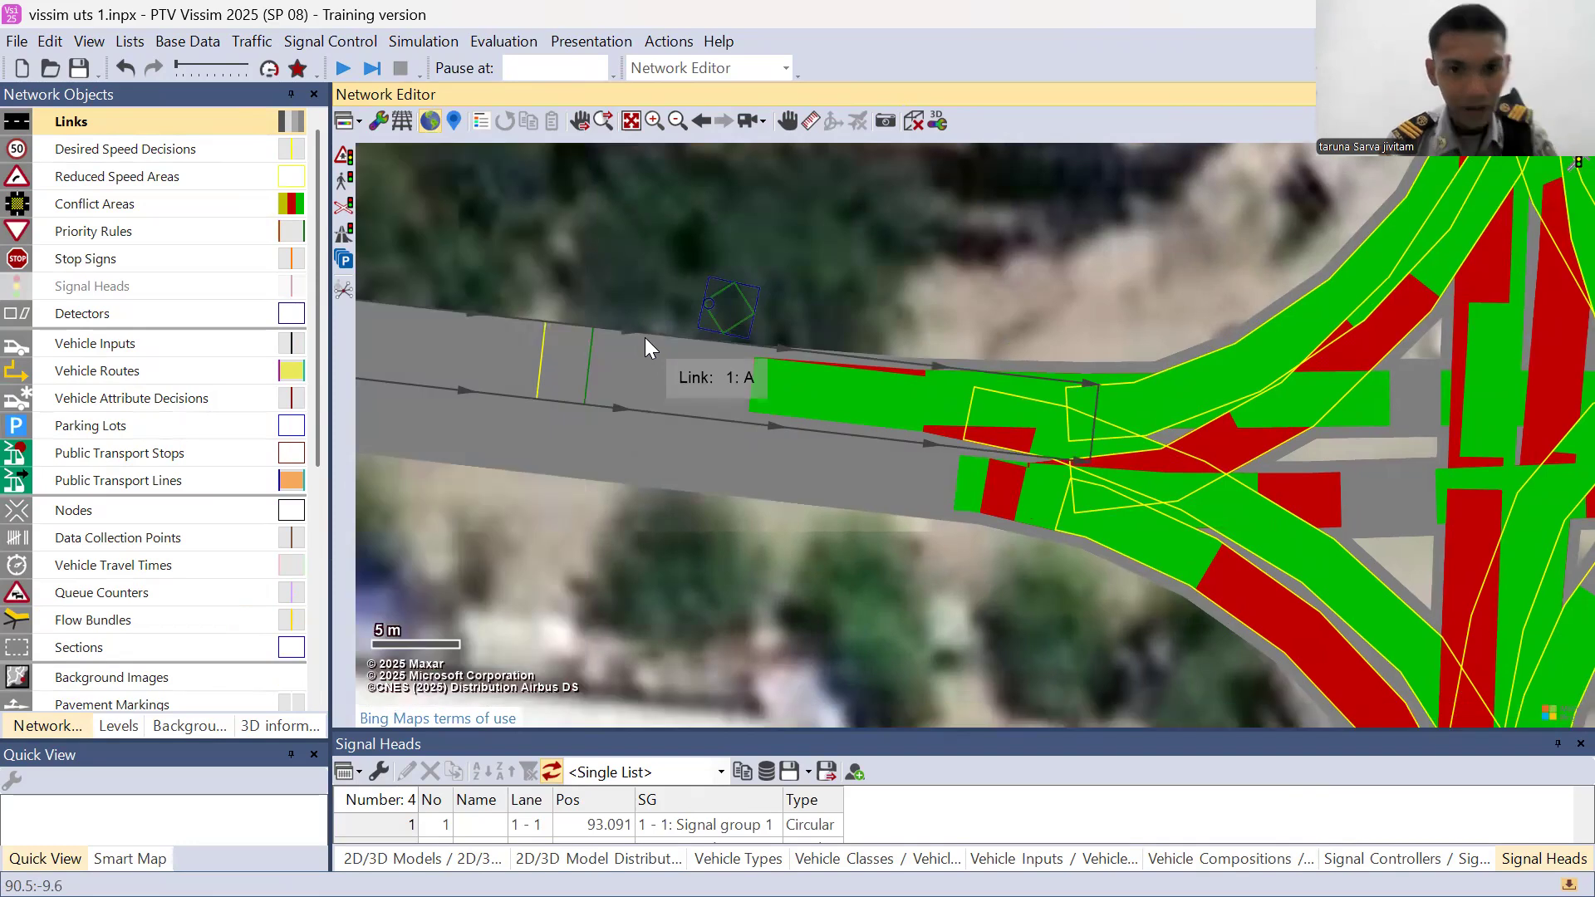
left_click(644, 337)
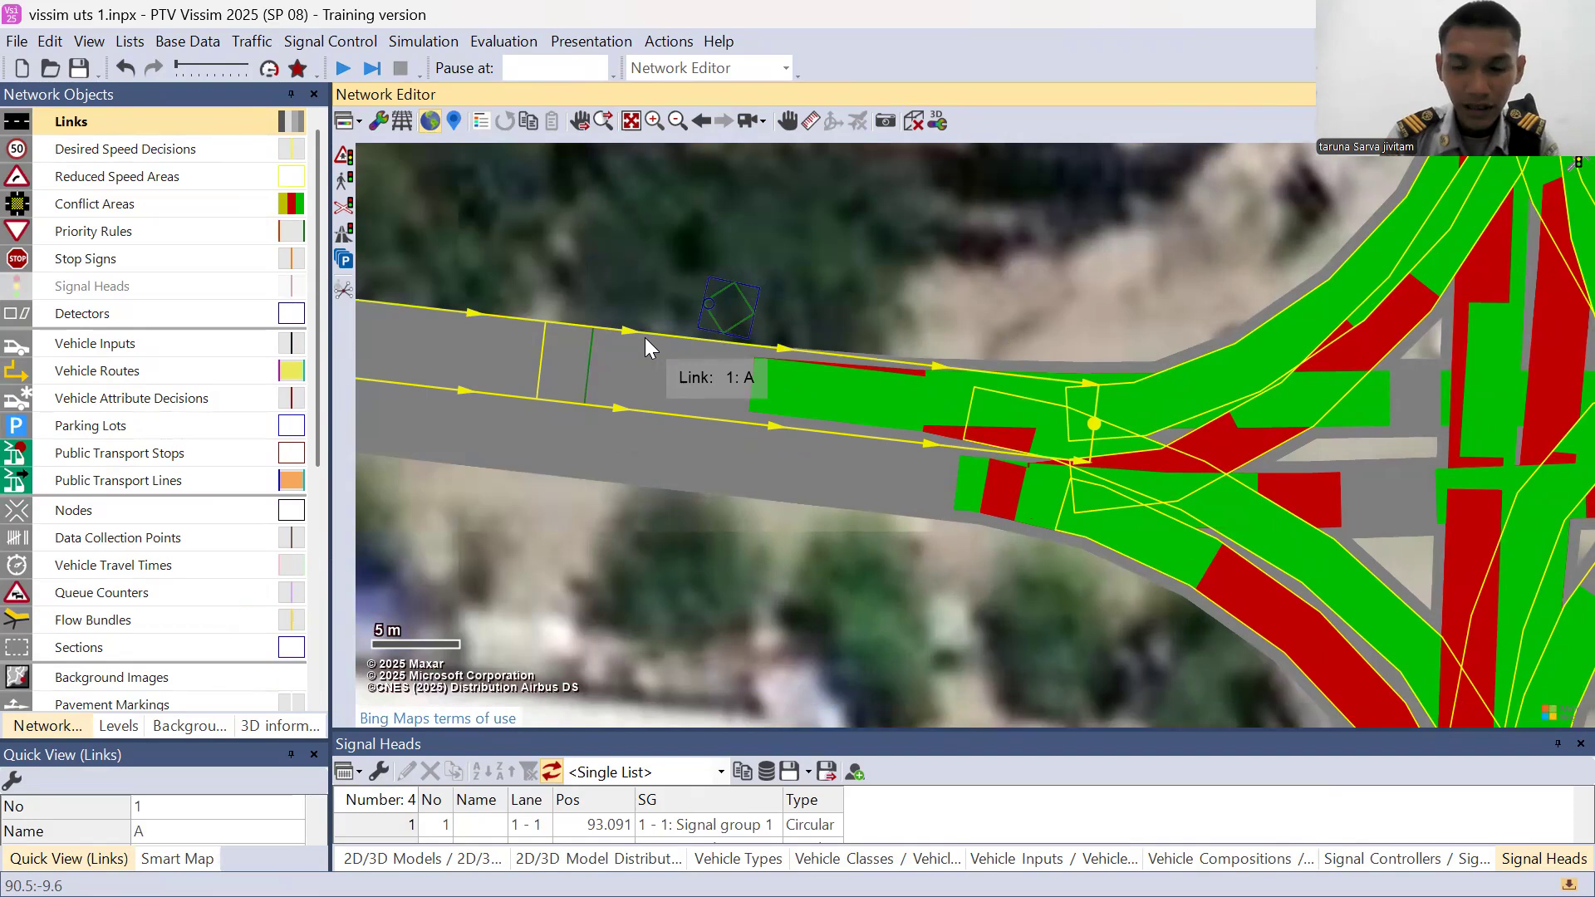
left_click_drag(645, 336, 648, 364)
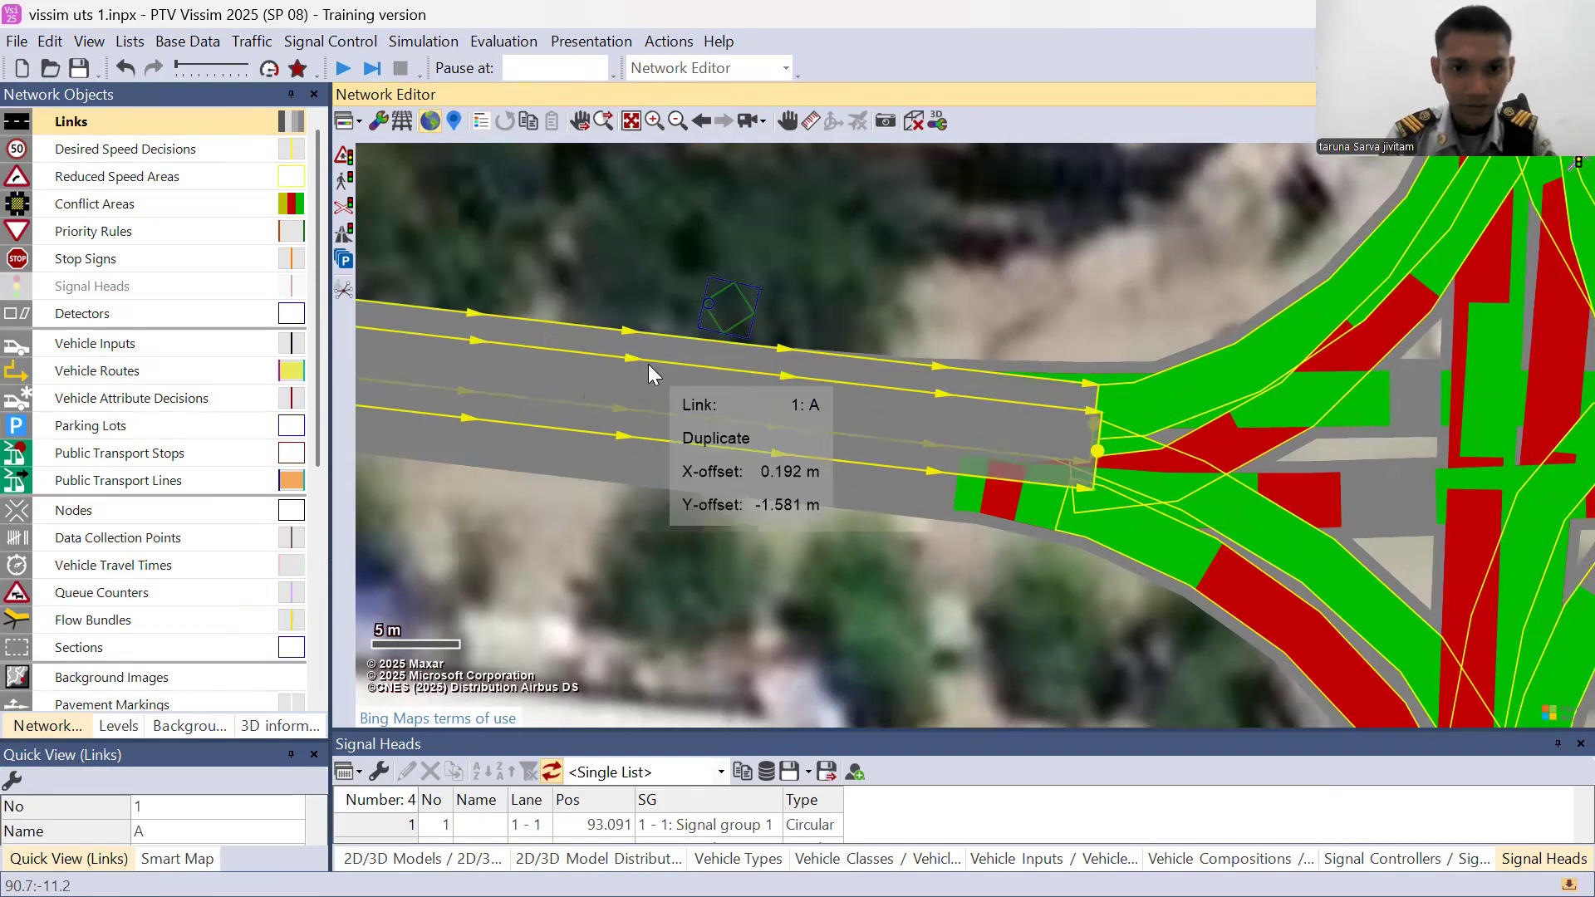
key("ctrl+z")
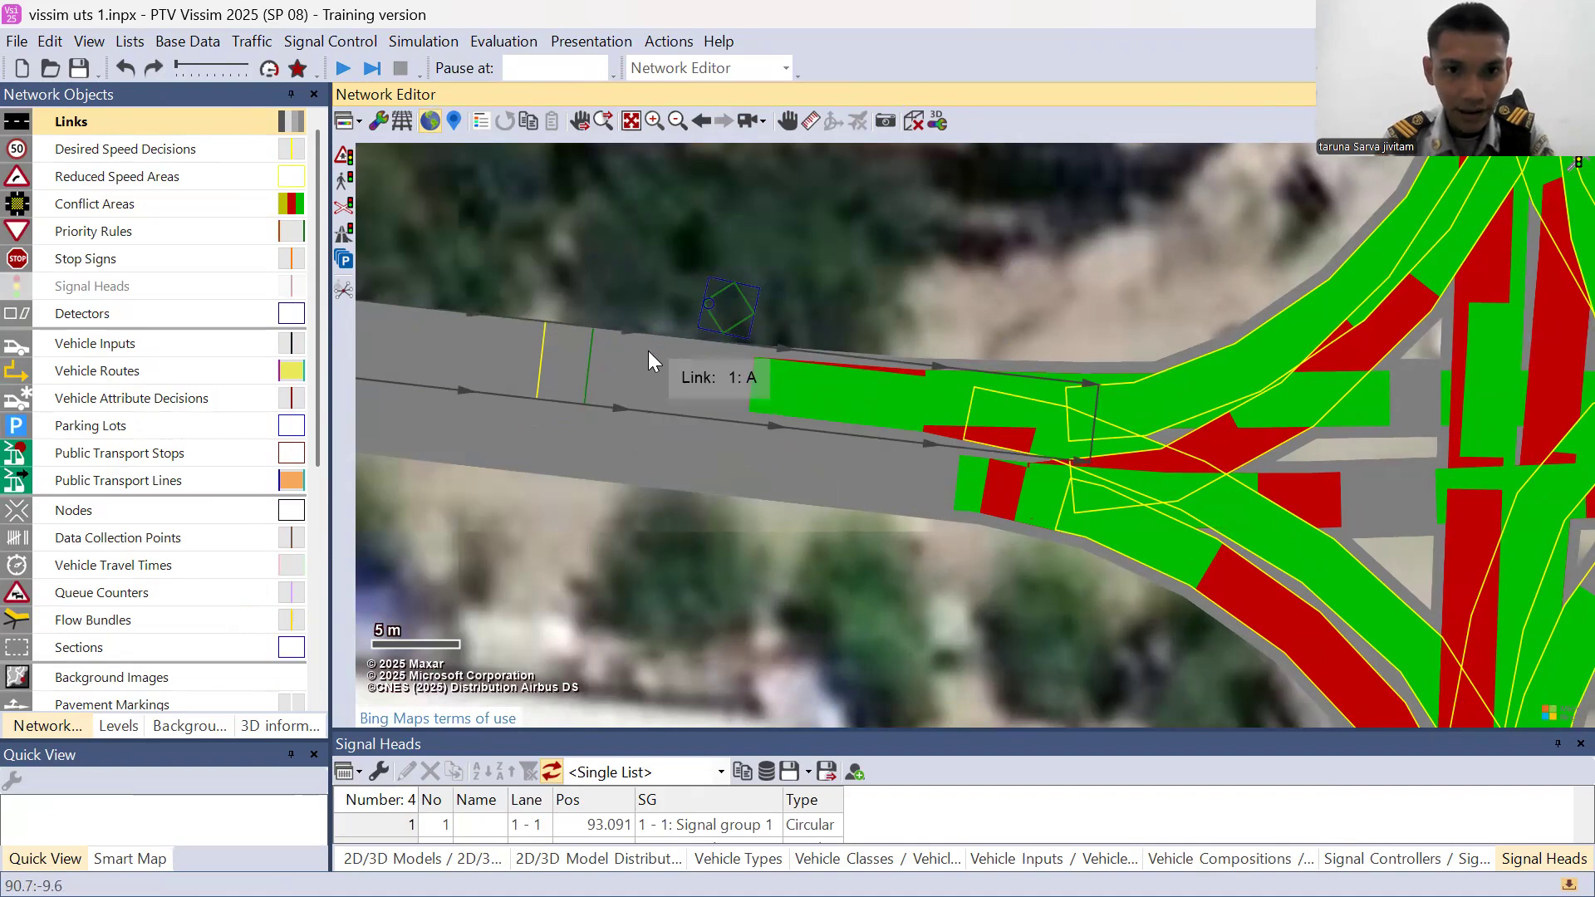
left_click_drag(646, 380, 673, 399)
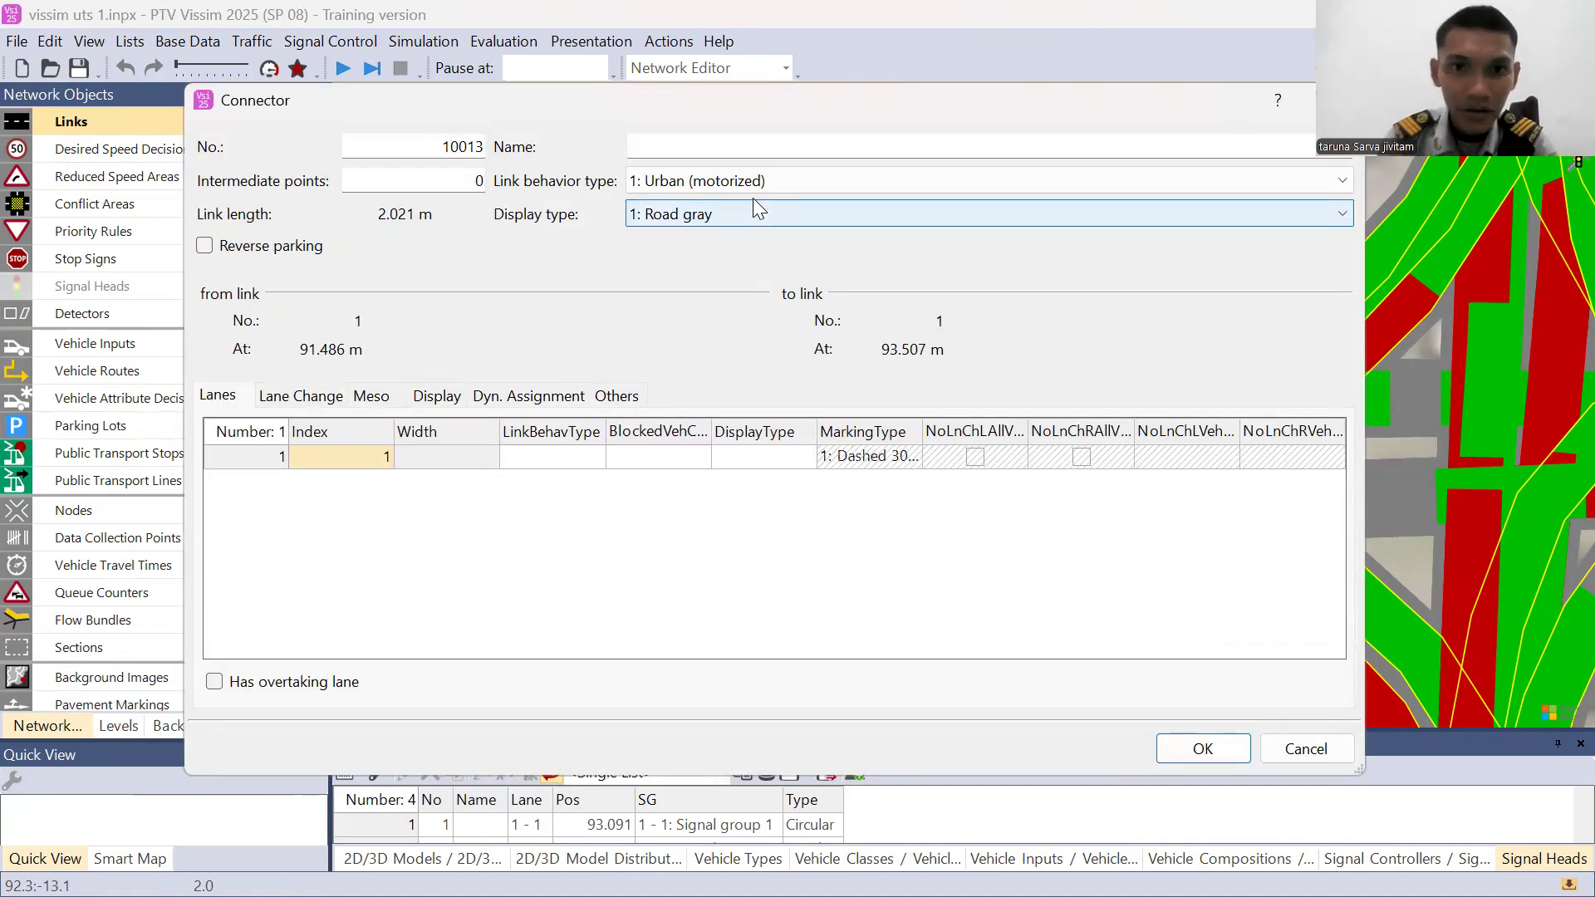
left_click(756, 192)
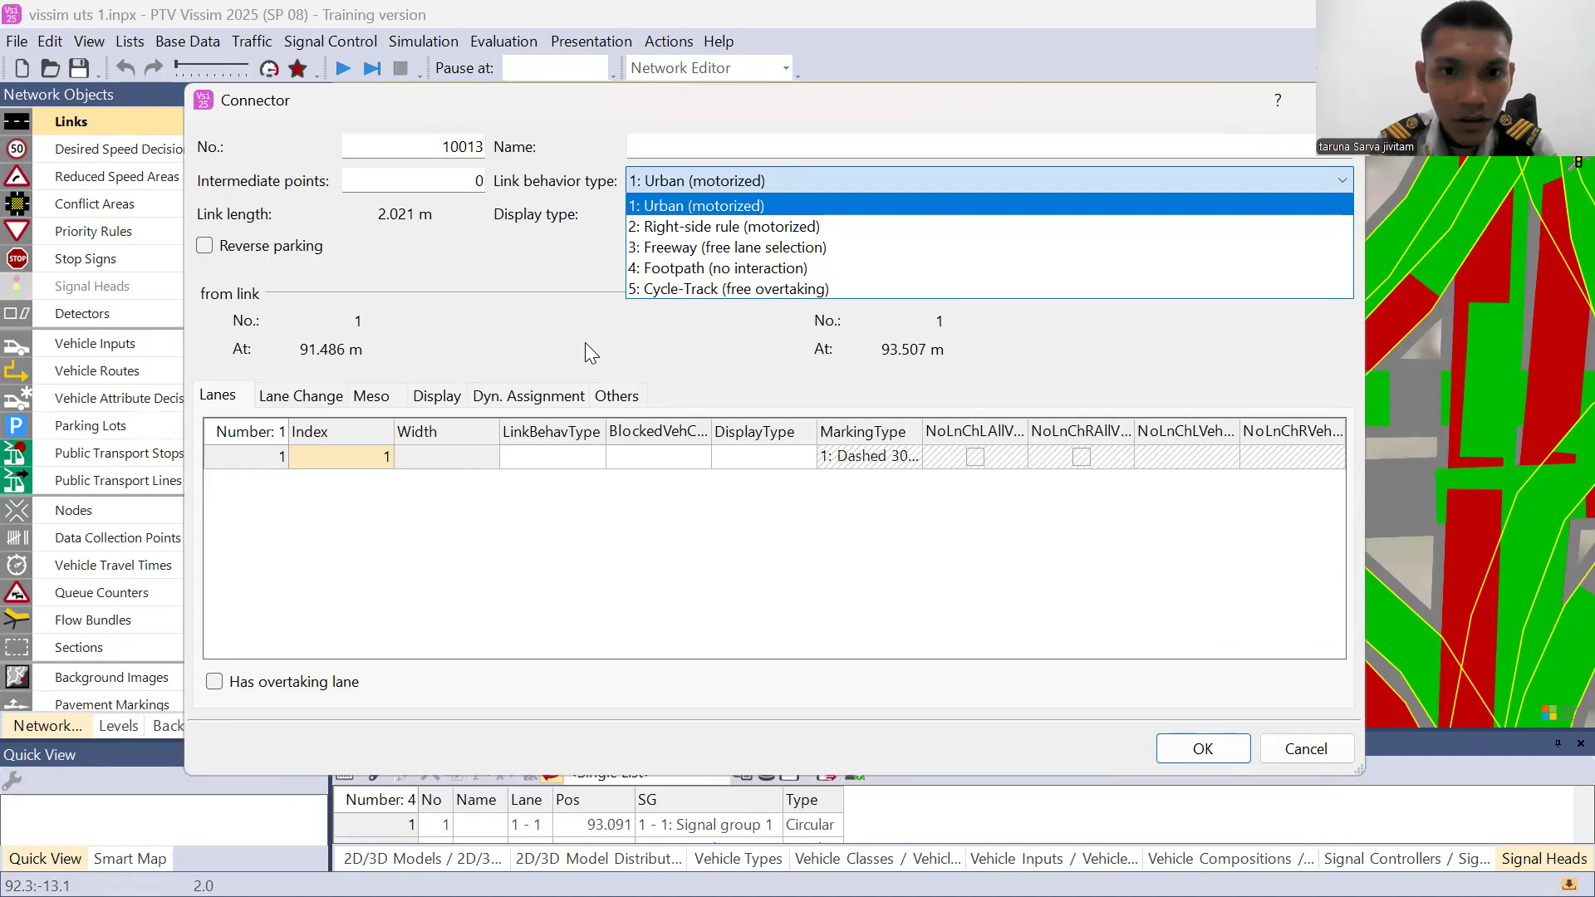
left_click(762, 217)
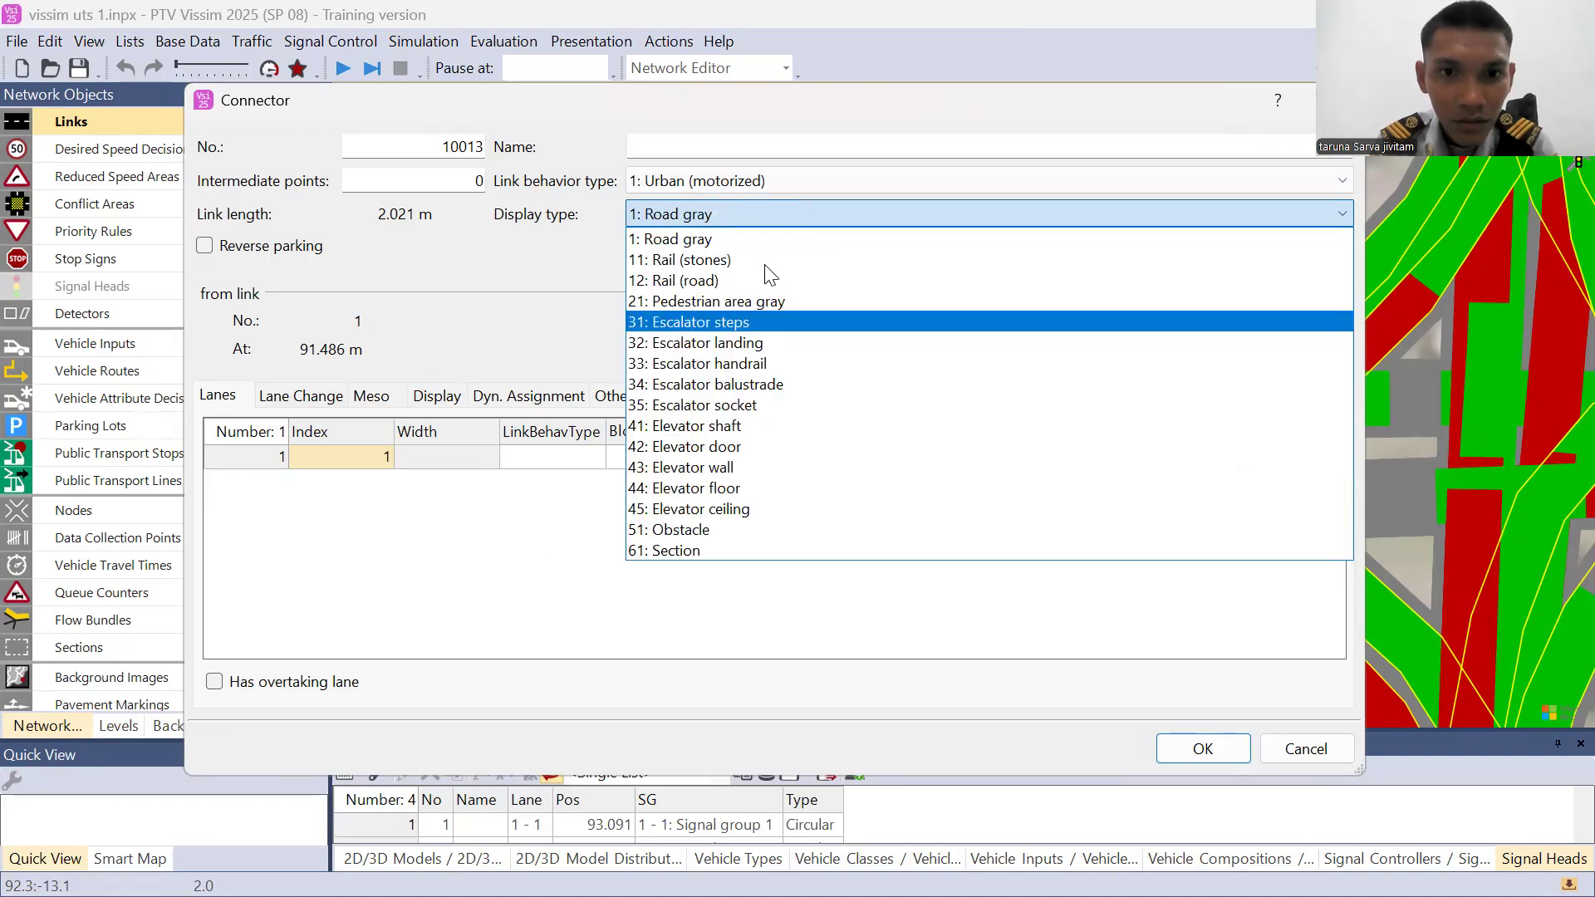
left_click(467, 571)
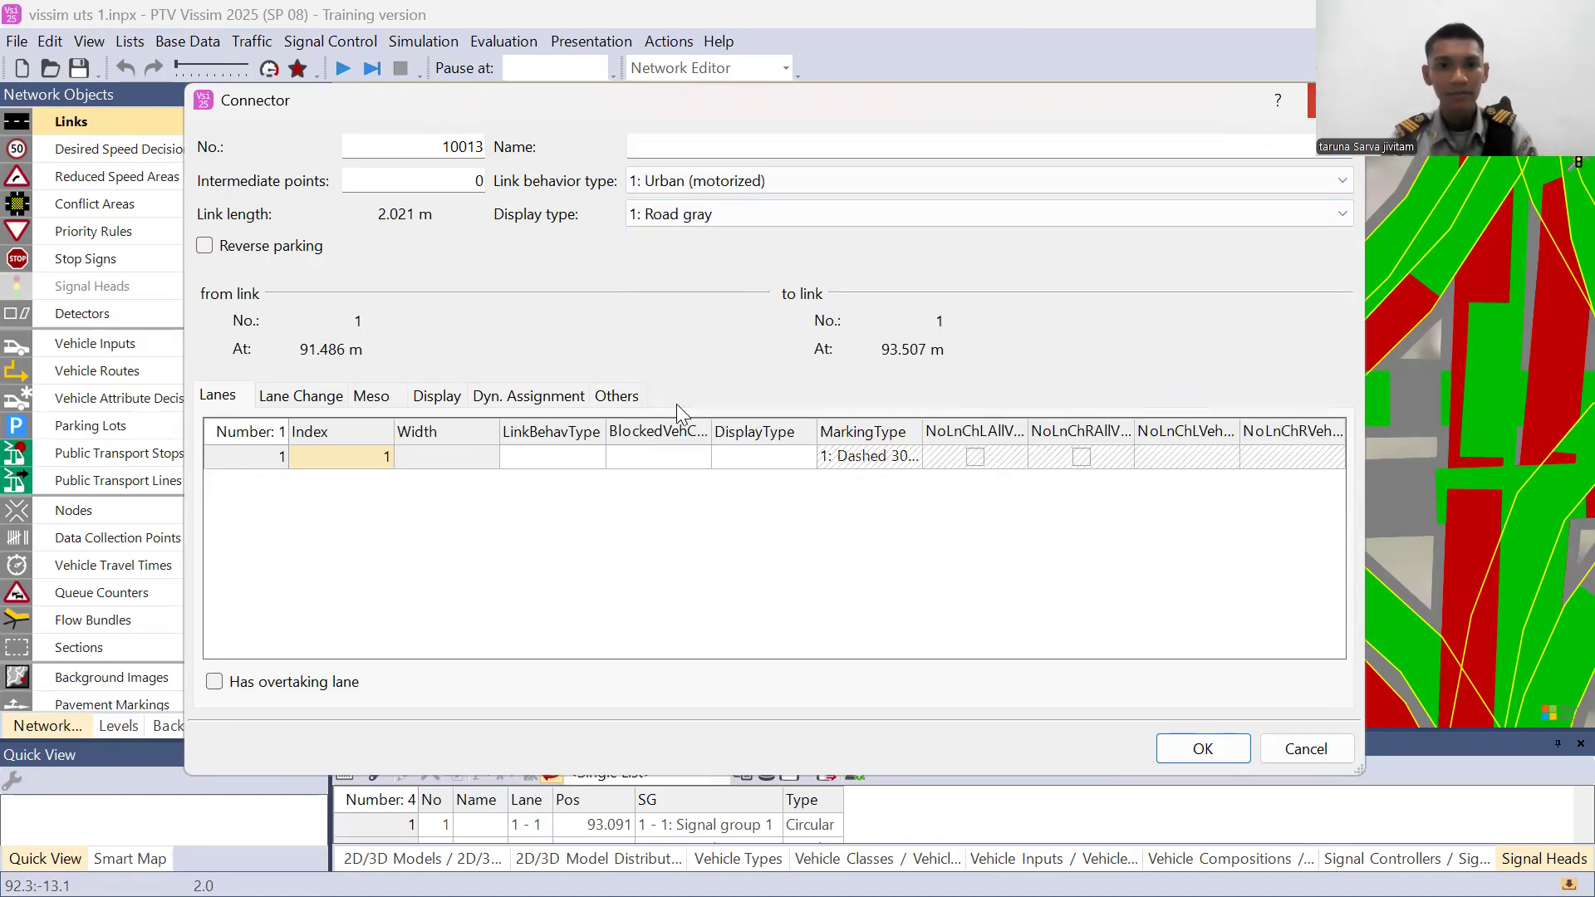
key("Escape")
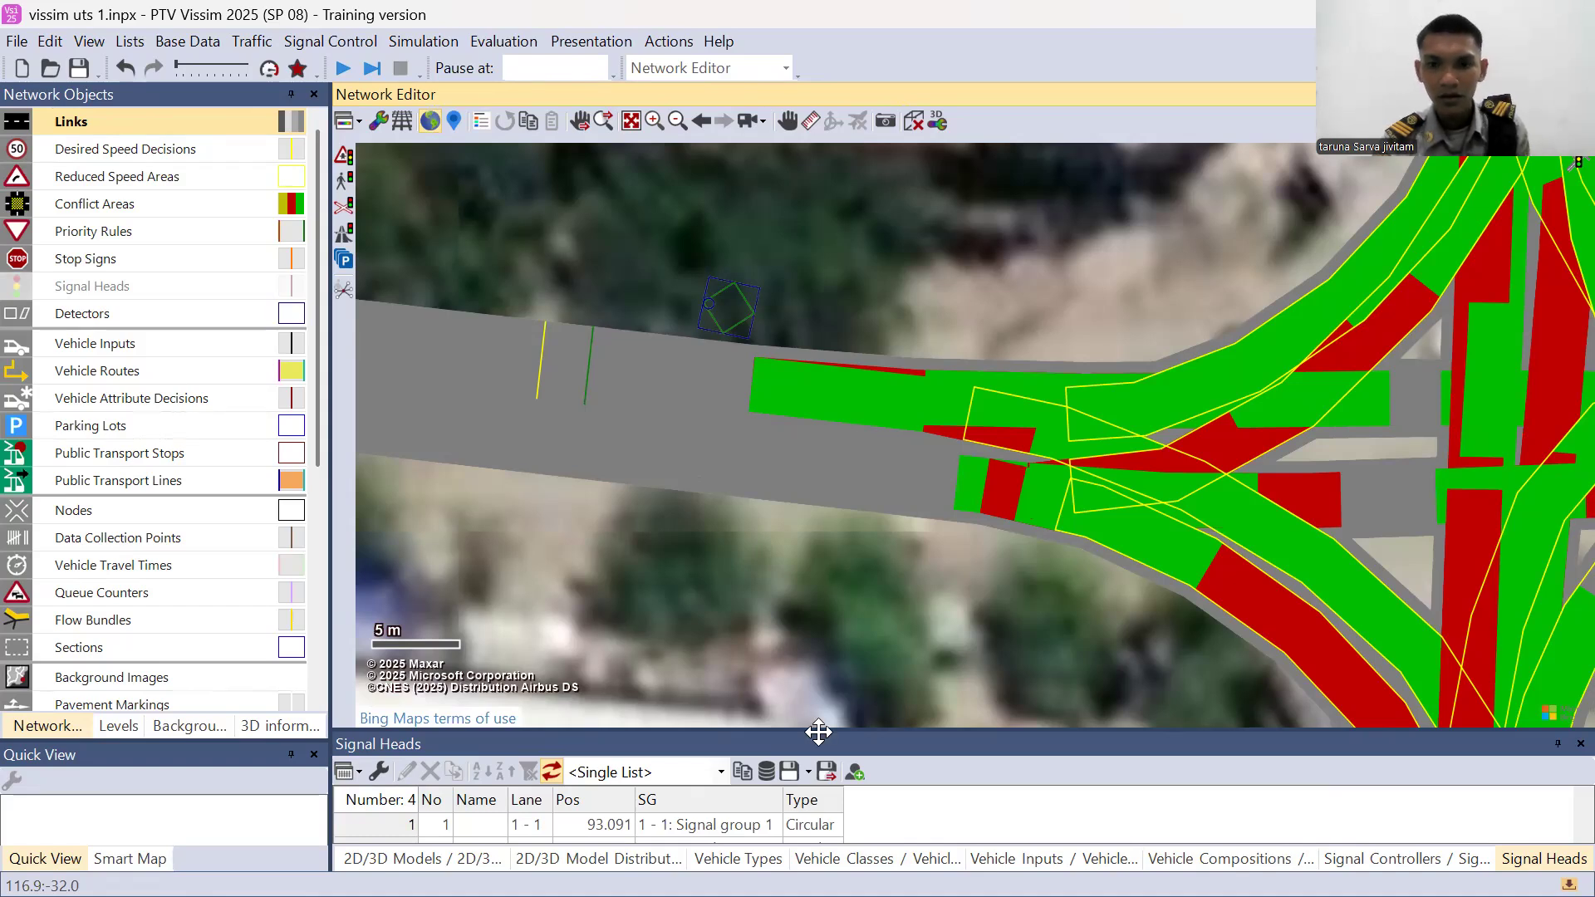
key("Escape")
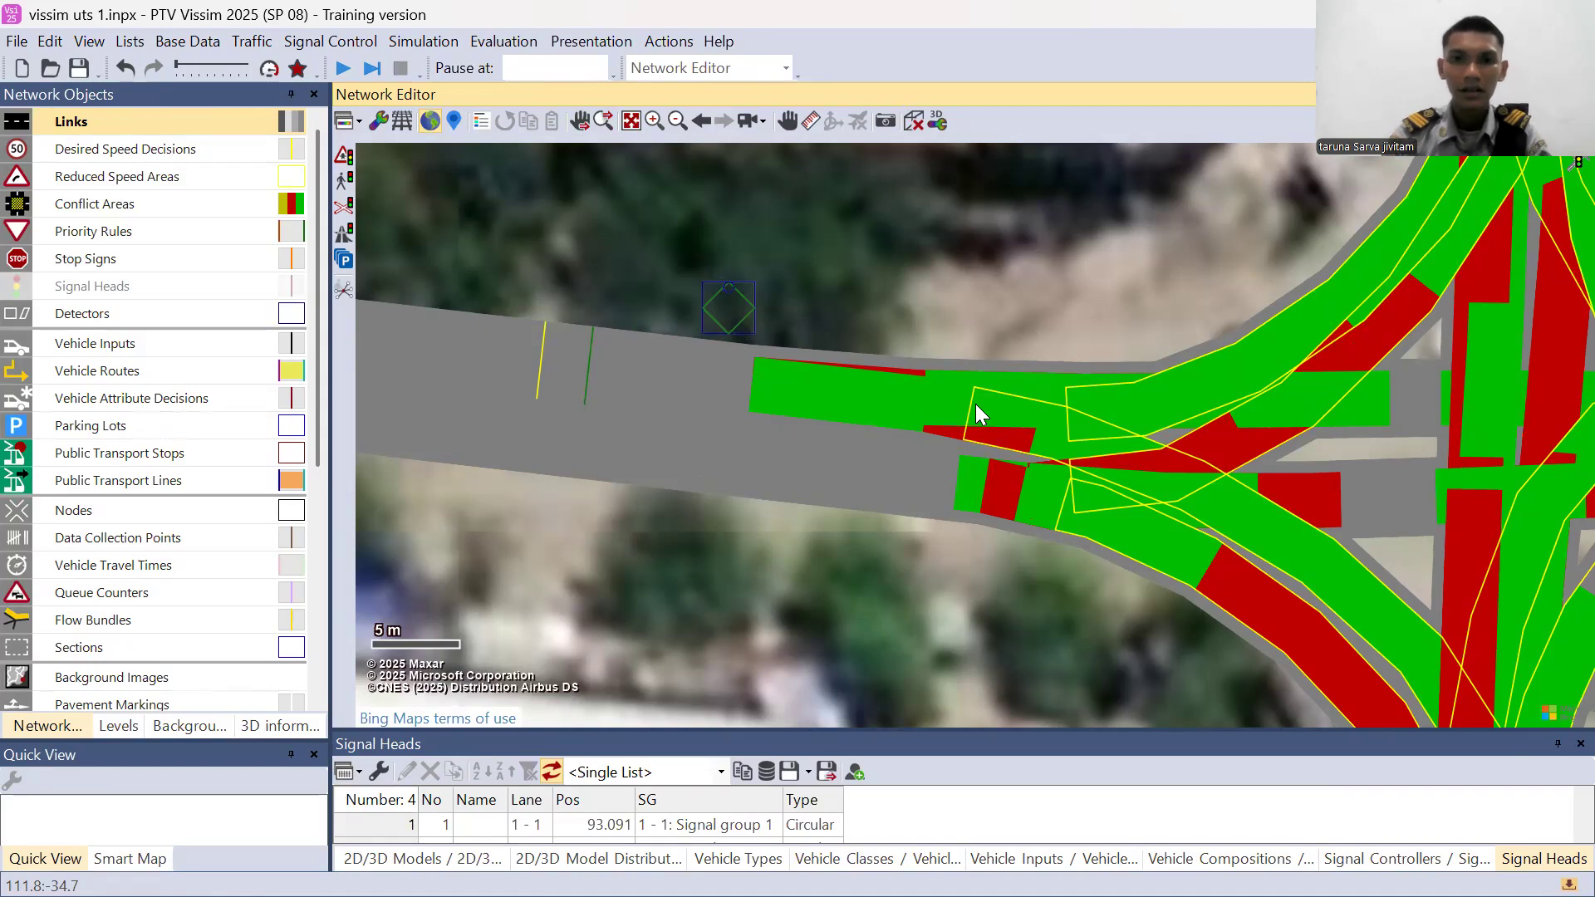
- Switch the network to 3D mode, close in on the intersection, and start the simulation, saving the changes
scroll(975, 404, "down", 2)
left_click_drag(717, 454, 662, 454)
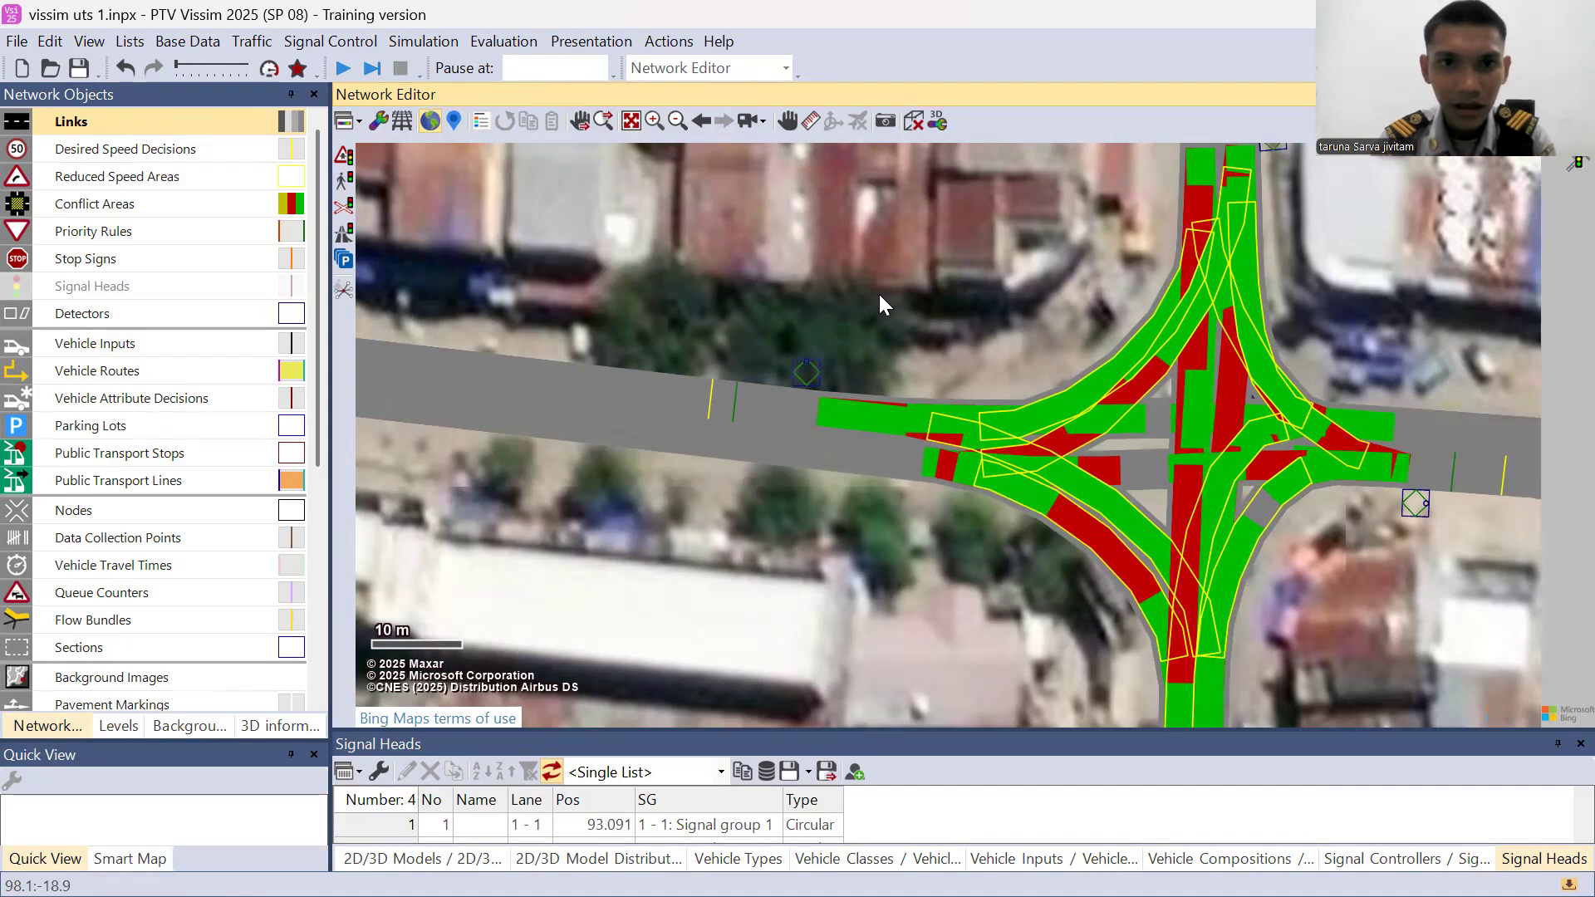
left_click(914, 121)
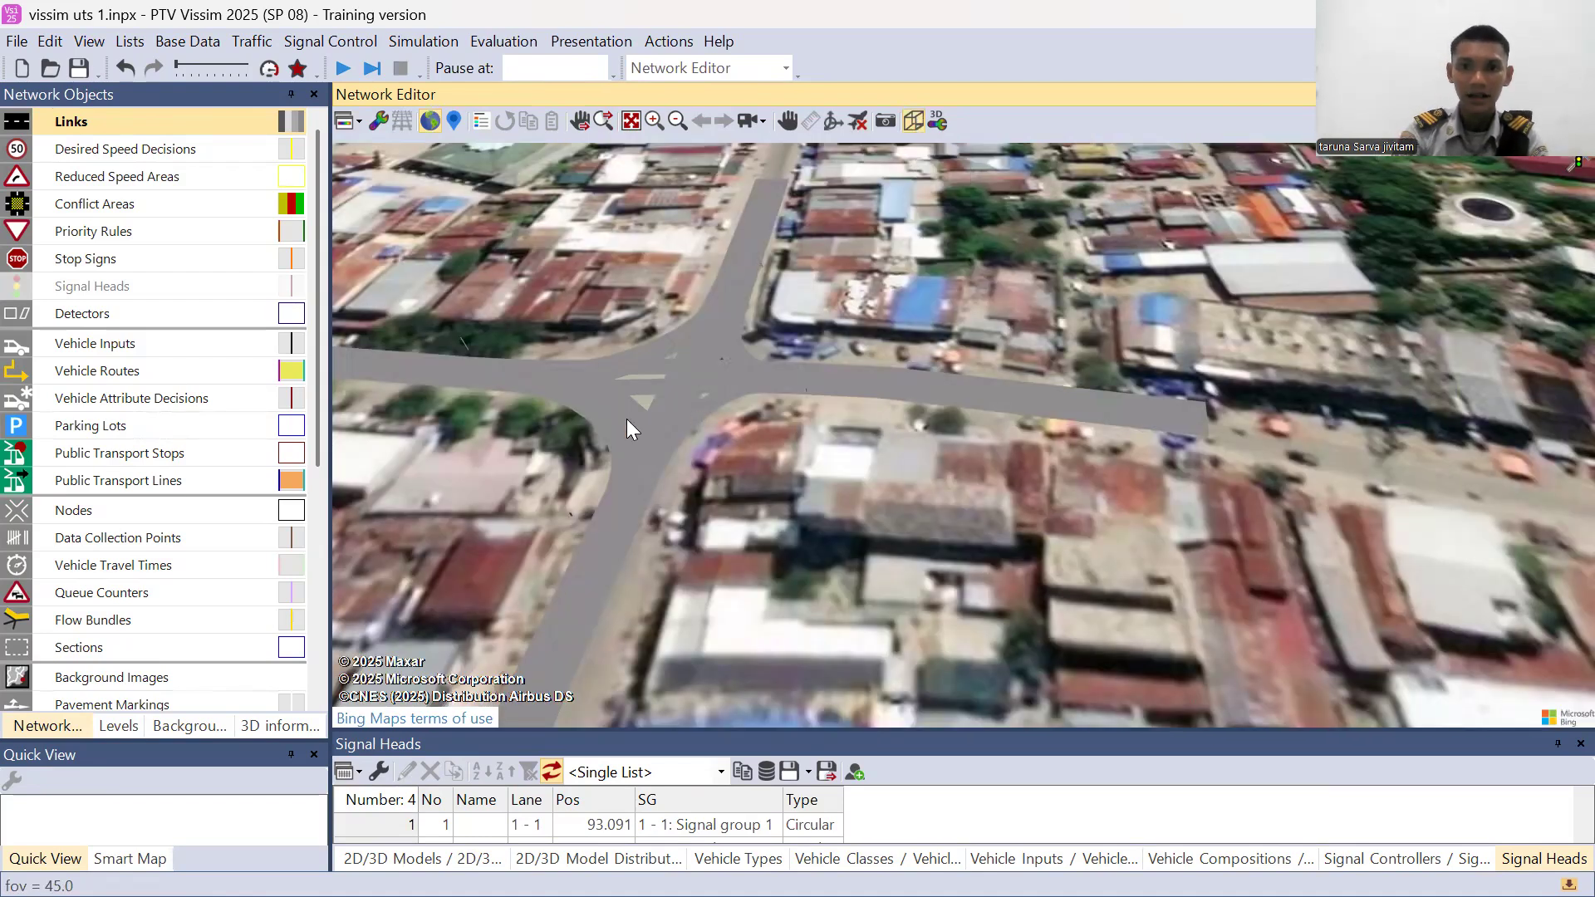
scroll(626, 419, "up", 3)
scroll(670, 419, "up", 3)
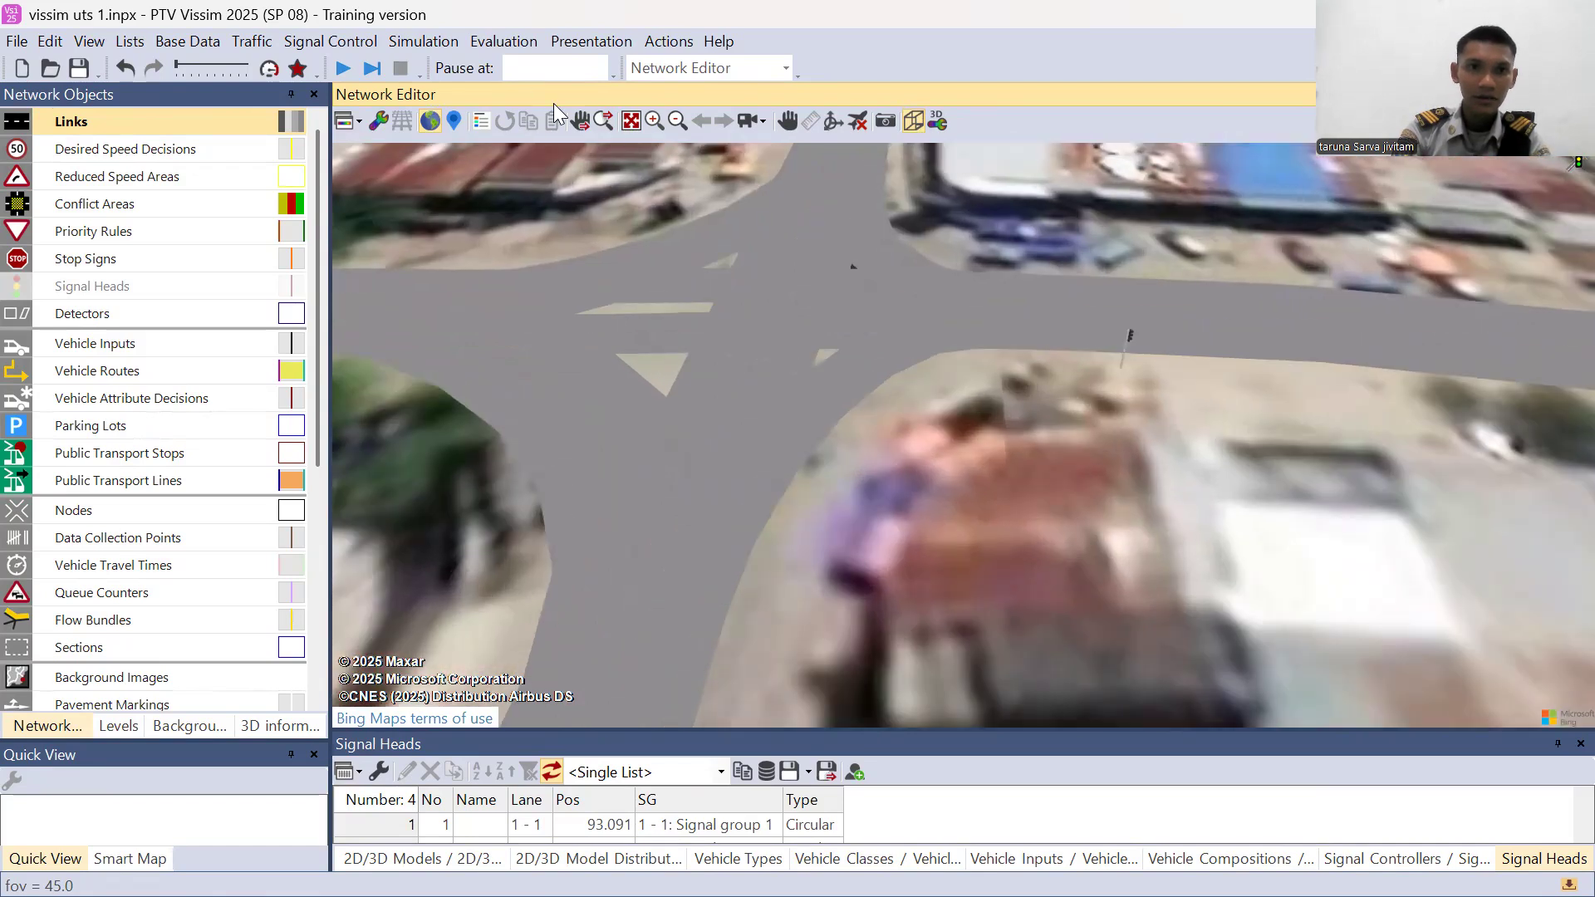
left_click(340, 69)
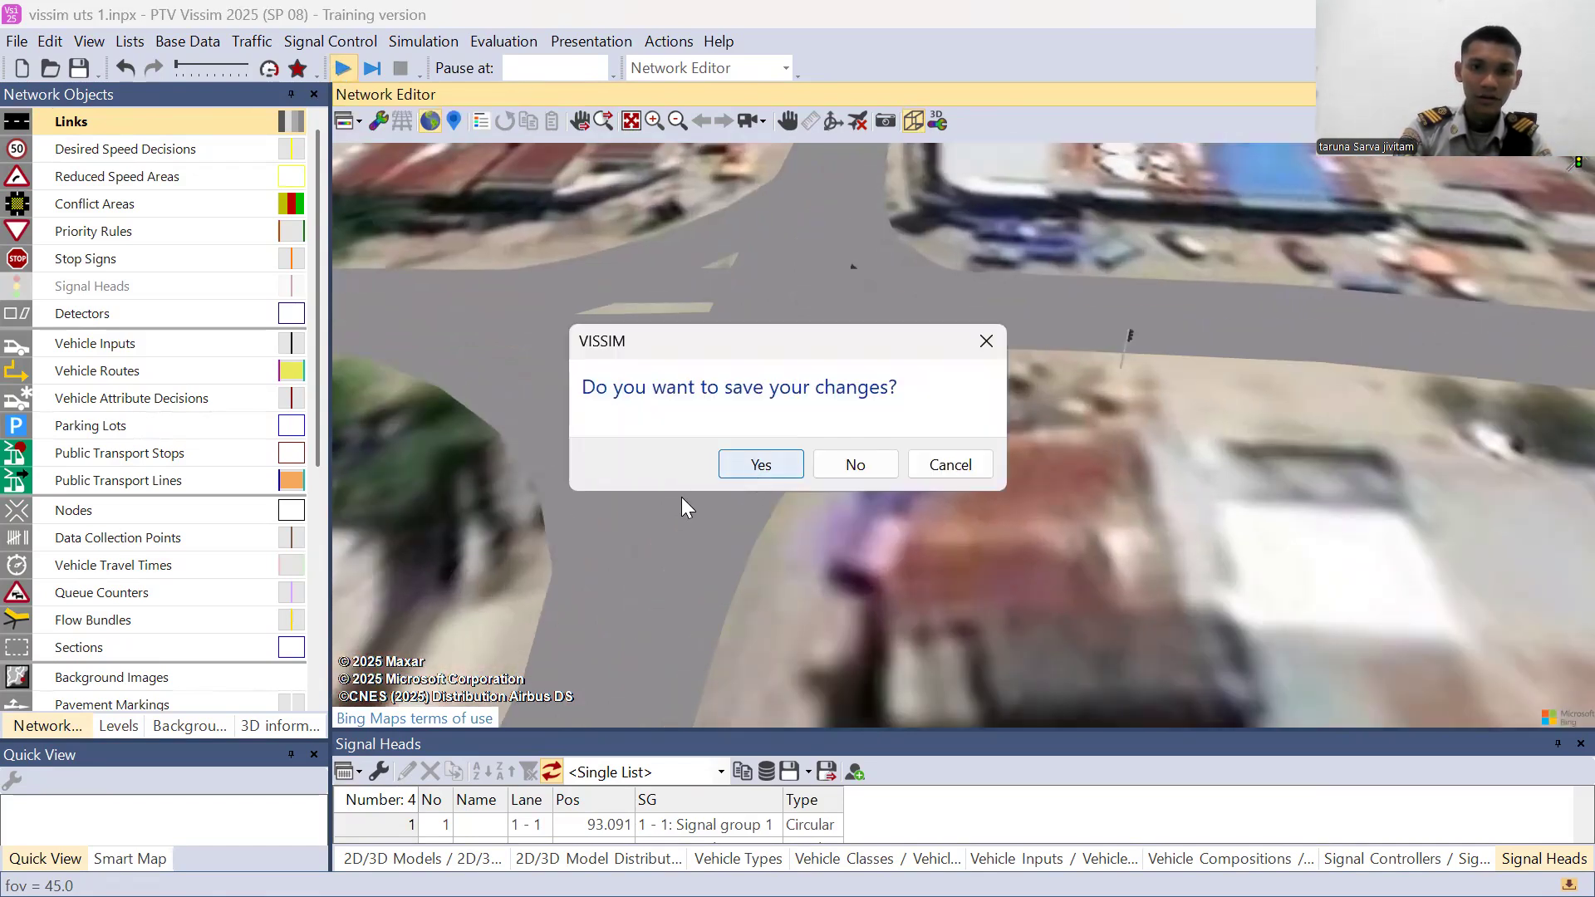
left_click(762, 461)
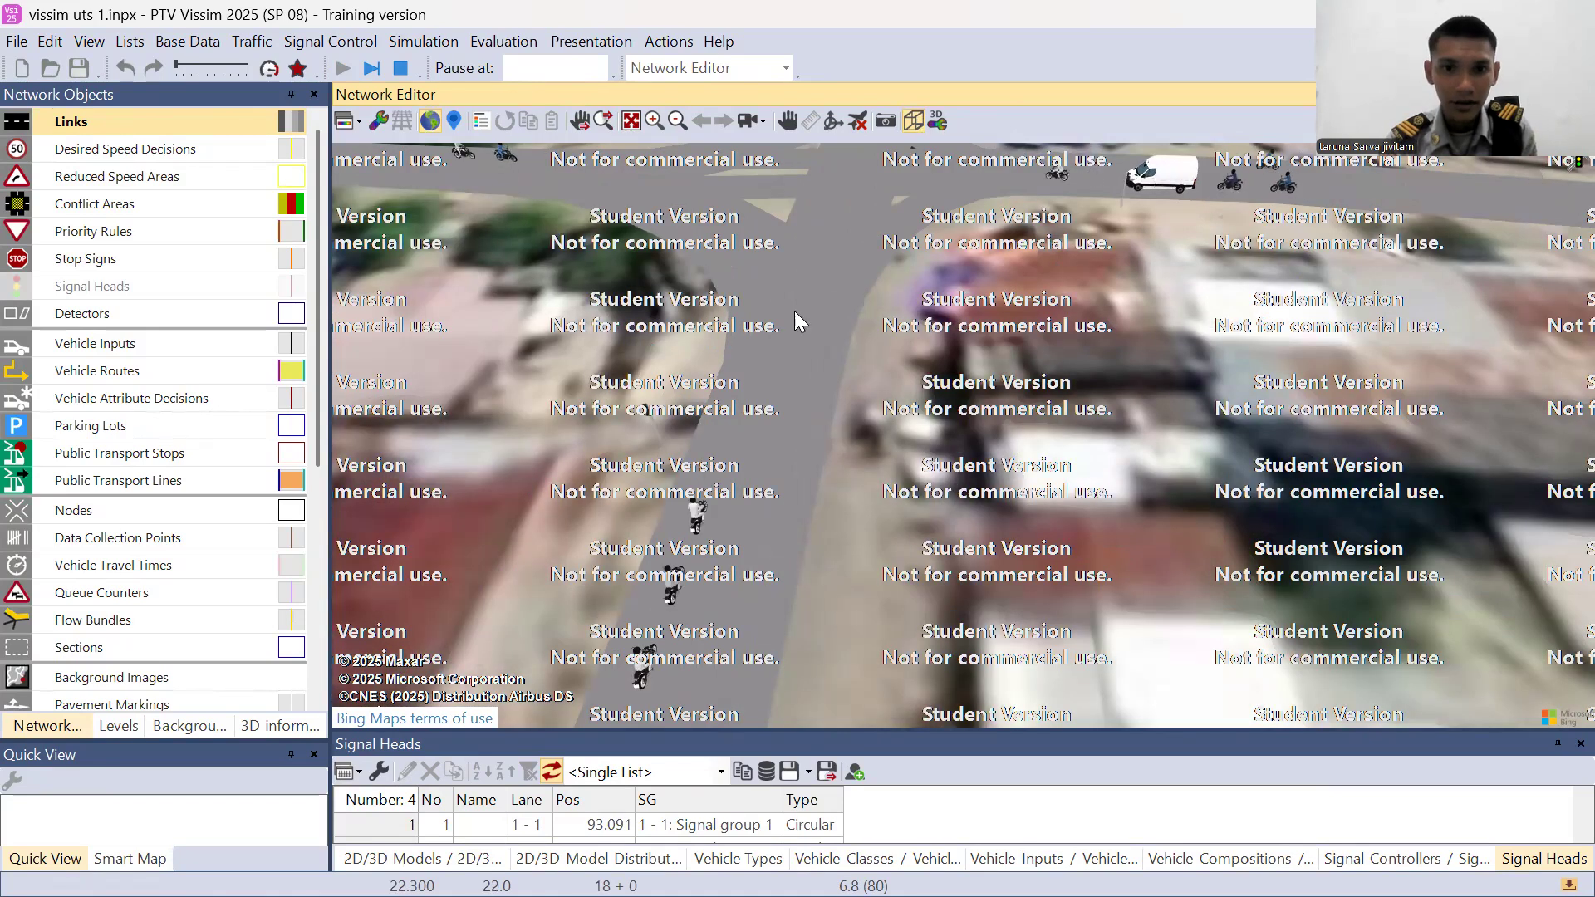
- Watch the simulated traffic on the intersection approaches in 3D, and stop the simulation, ignoring the warnings
scroll(794, 310, "down", 3)
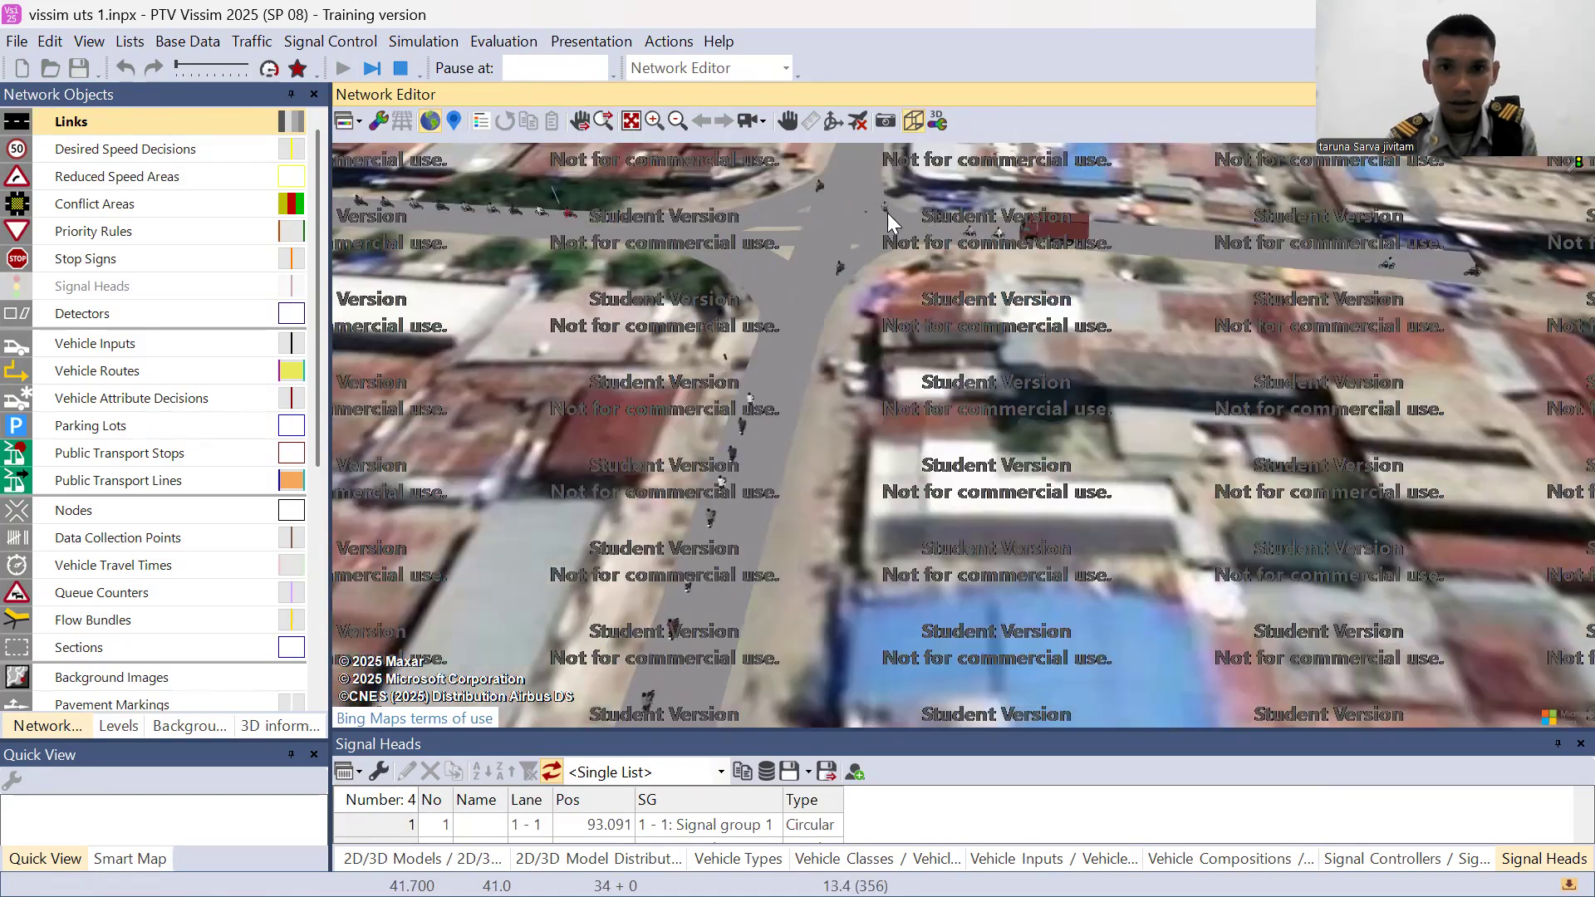
left_click_drag(696, 268, 704, 502)
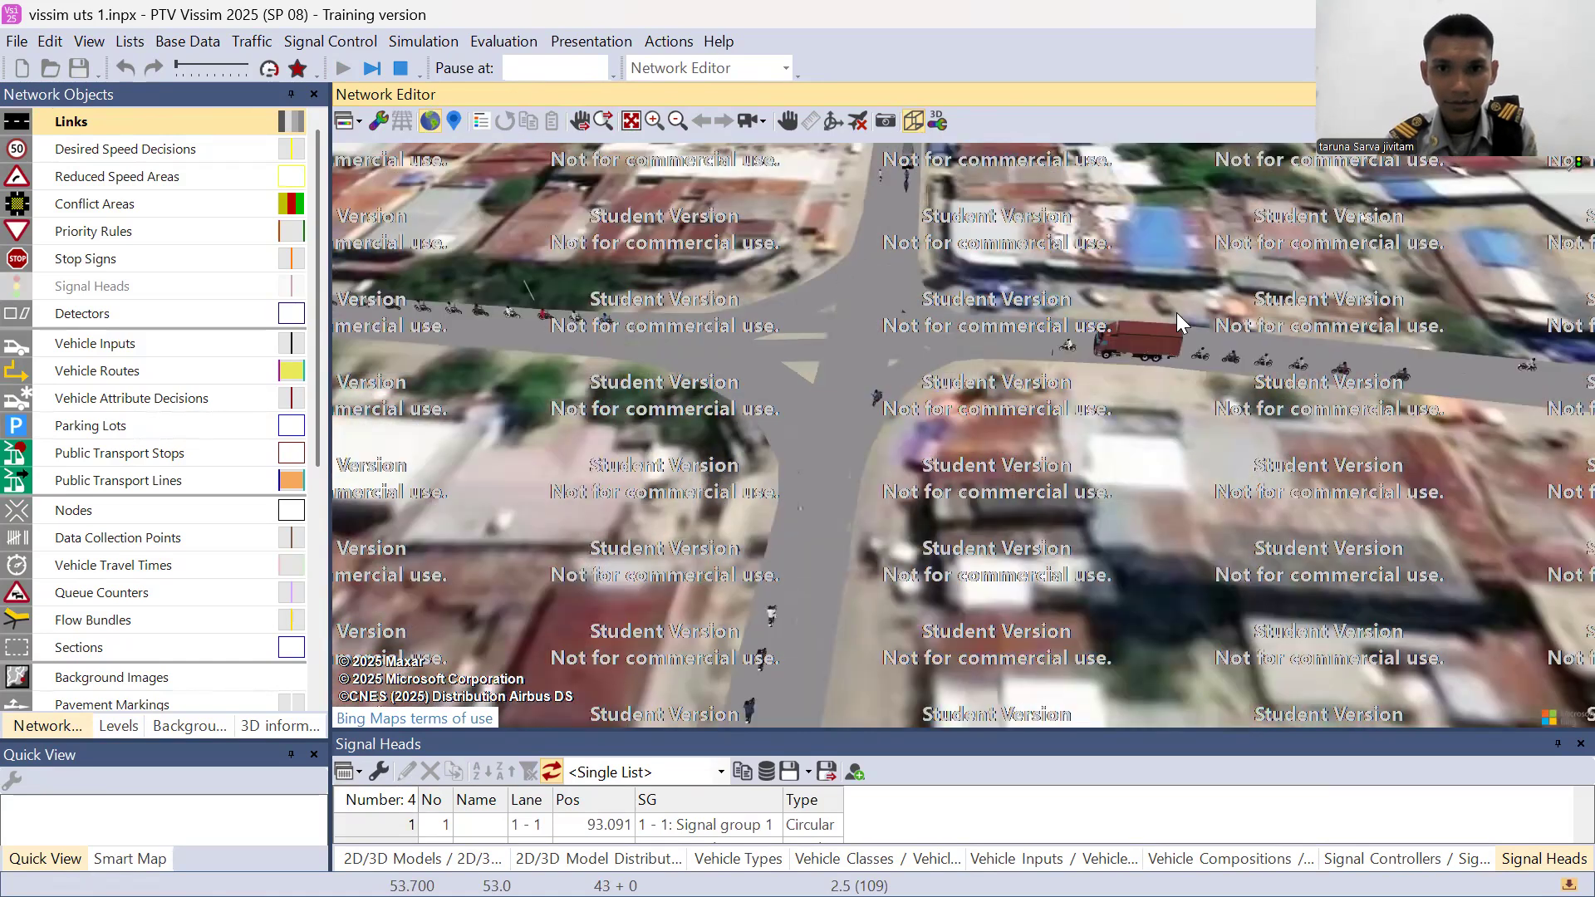
left_click_drag(957, 380, 1001, 472)
scroll(1001, 472, "up", 3)
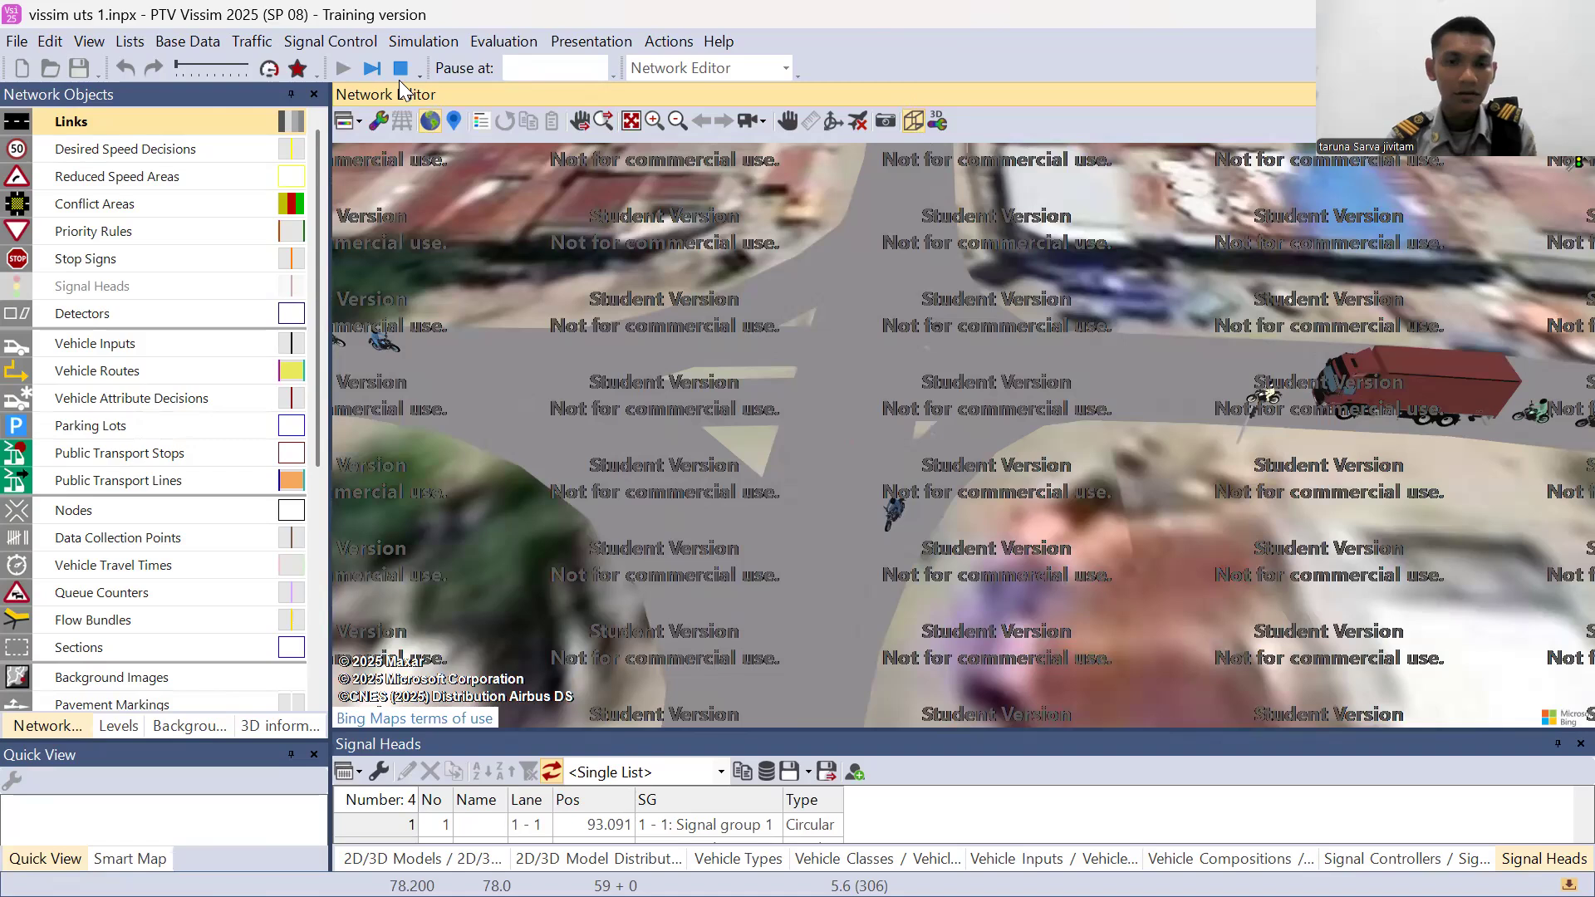
left_click(964, 499)
- Run the simulation again in 3D, examine traffic over the whole intersection, and stop it, ignoring the warnings
left_click(347, 75)
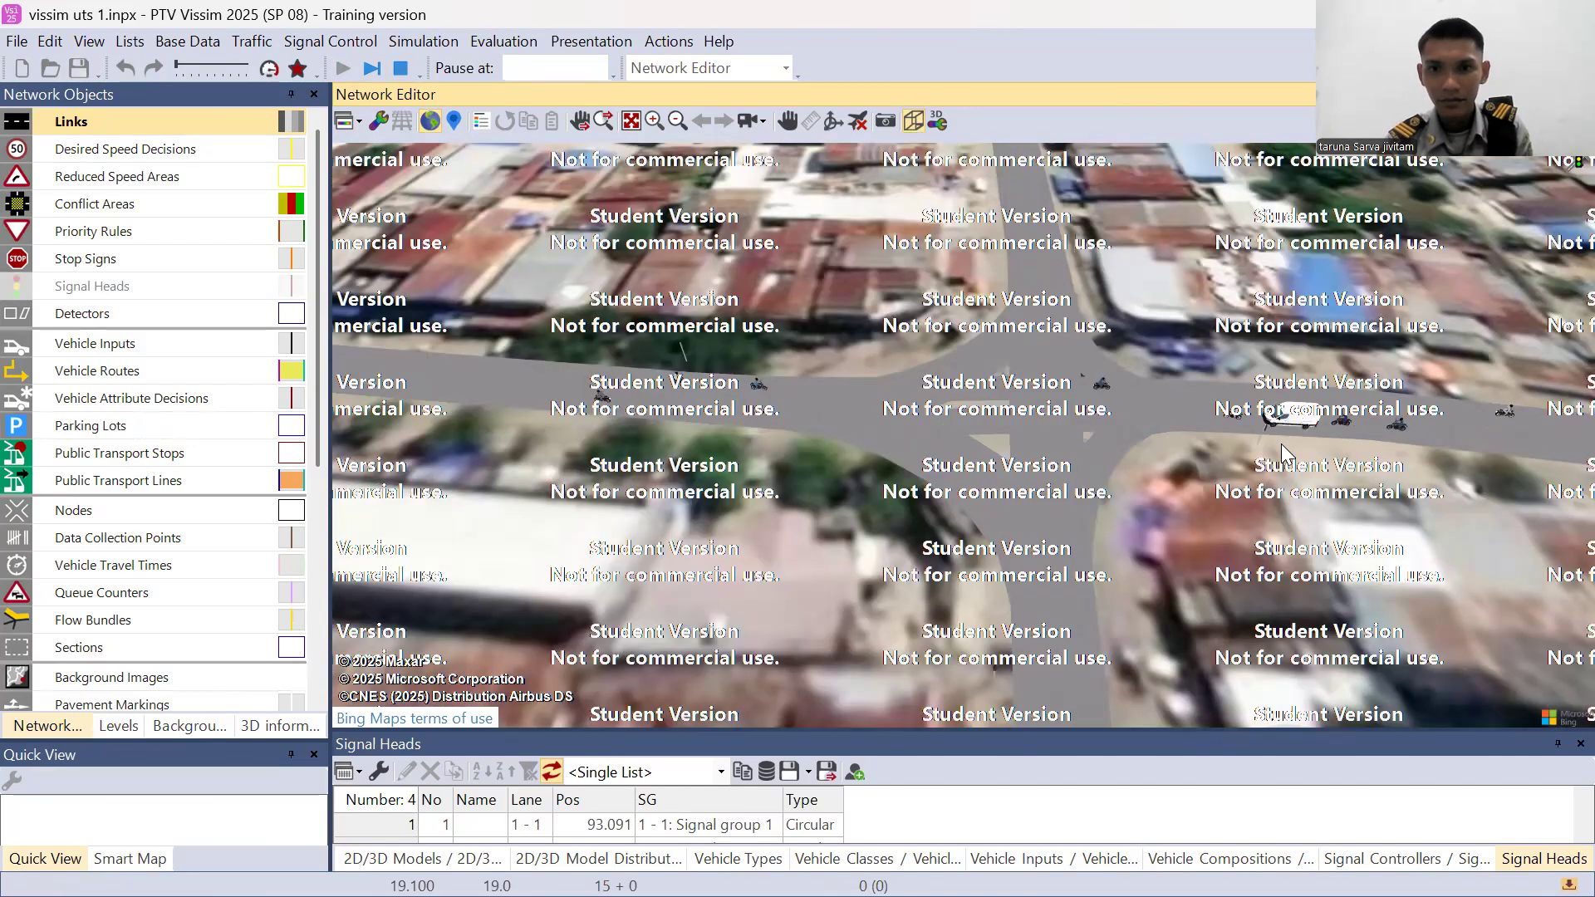
scroll(1301, 475, "down", 3)
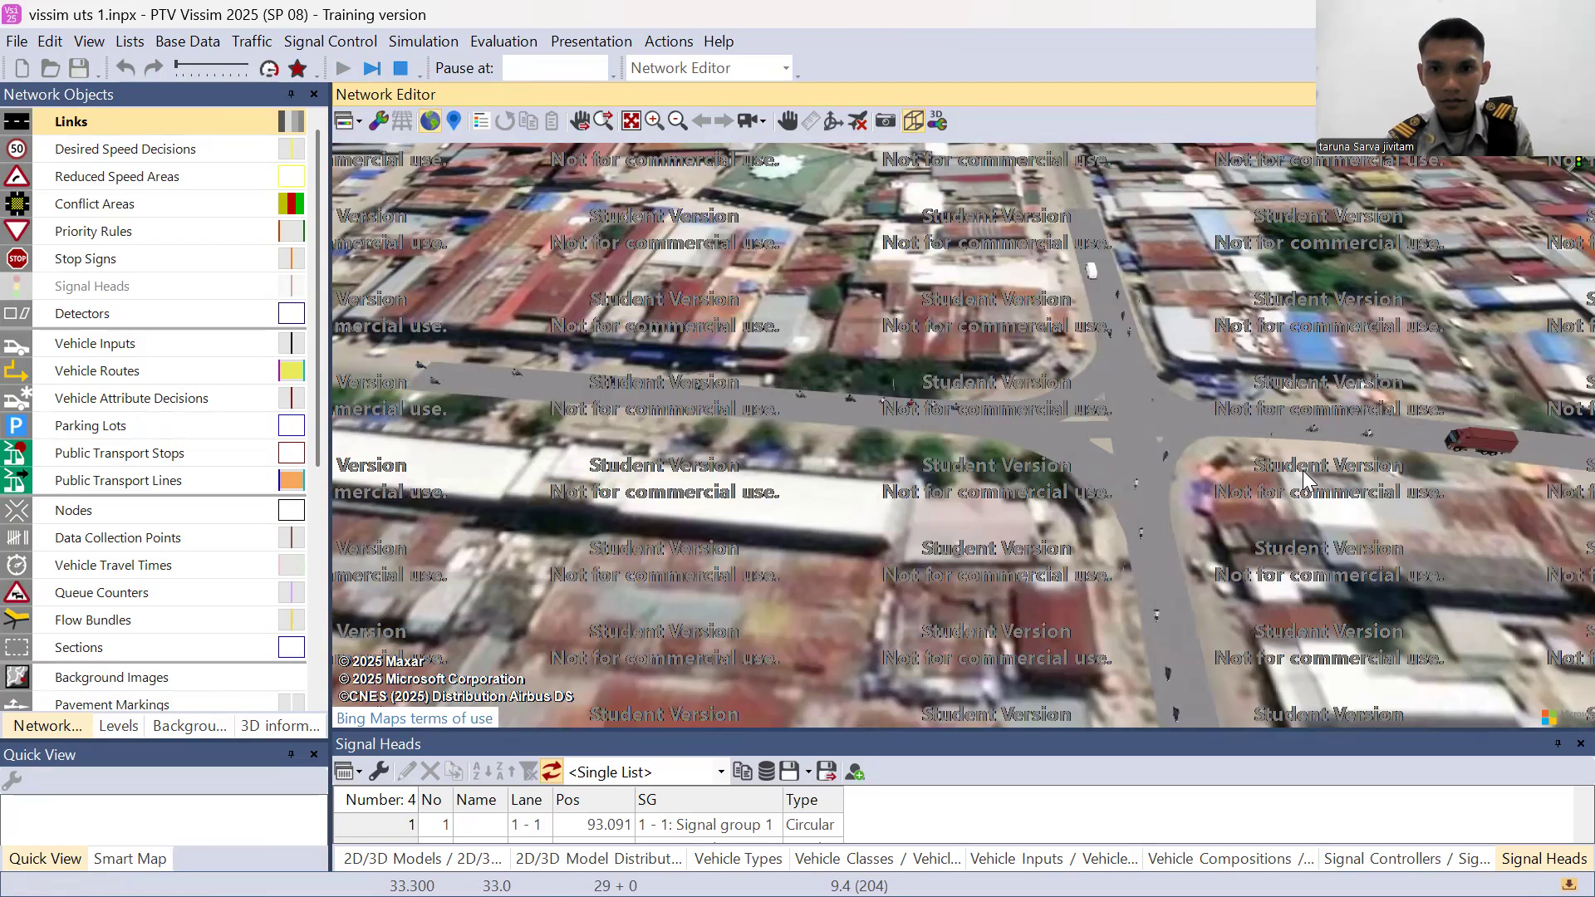
scroll(1211, 502, "up", 1)
left_click_drag(1176, 507, 1066, 536)
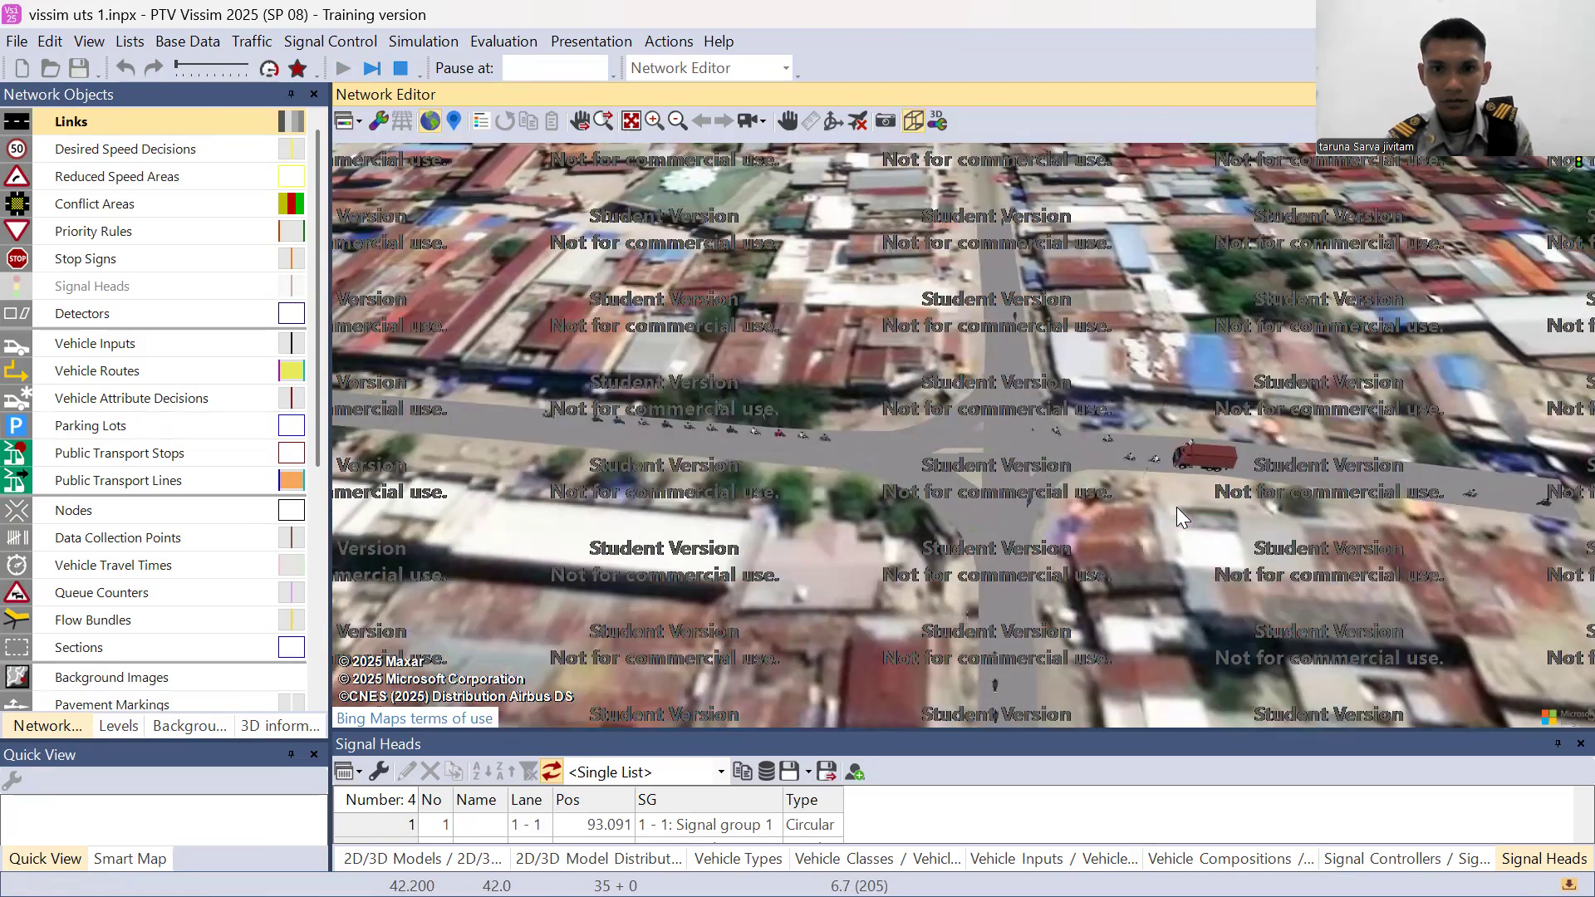
scroll(902, 465, "down", 2)
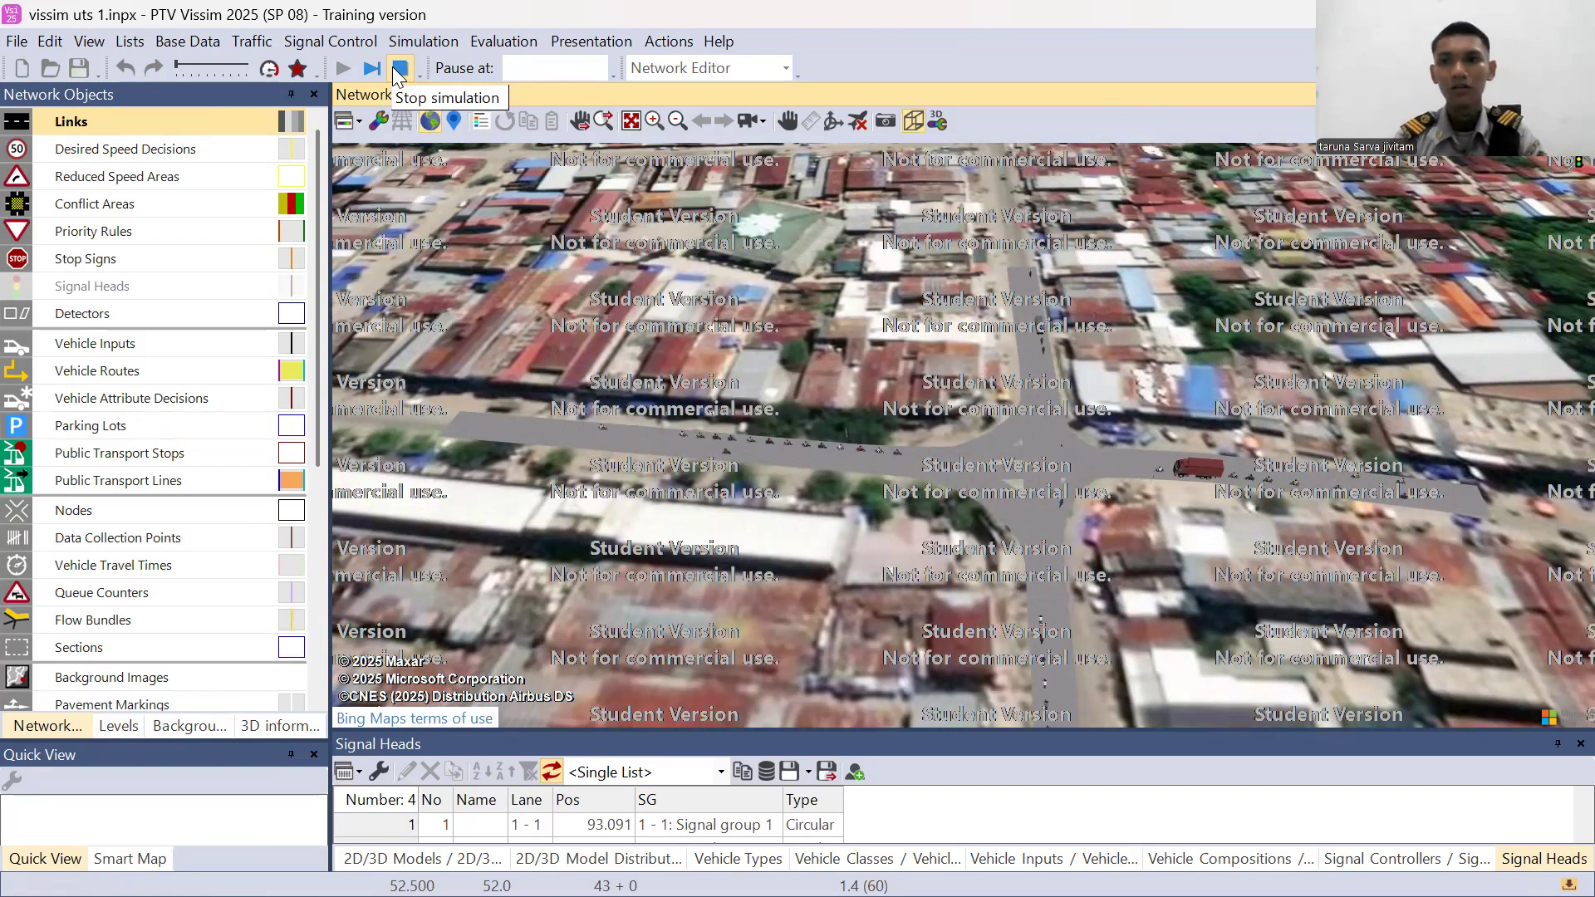
left_click(399, 69)
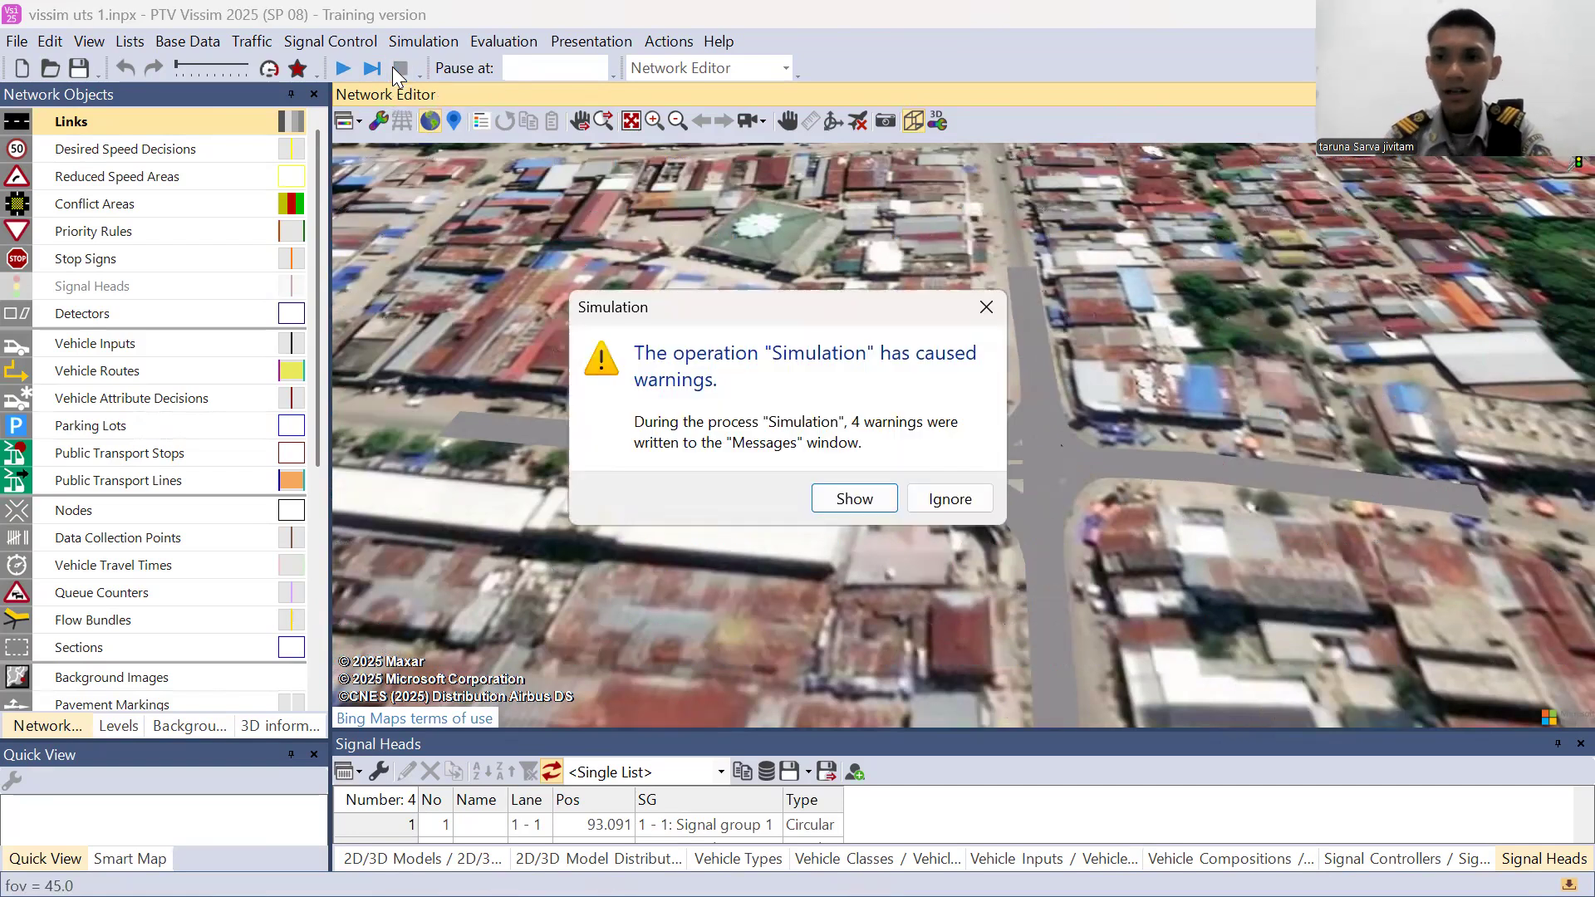
left_click(968, 498)
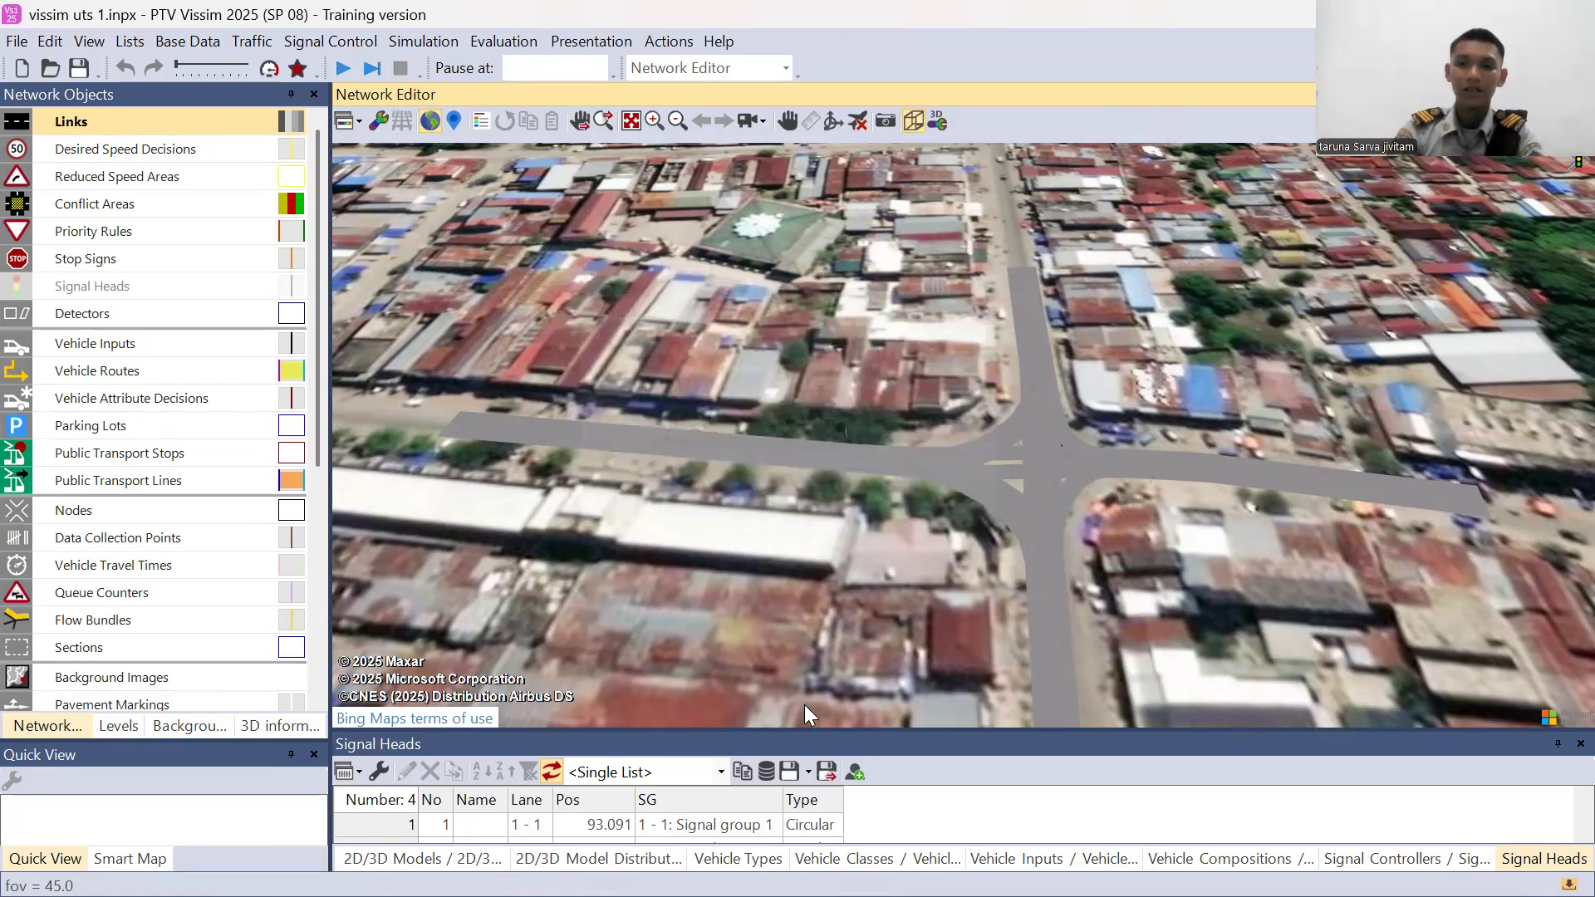